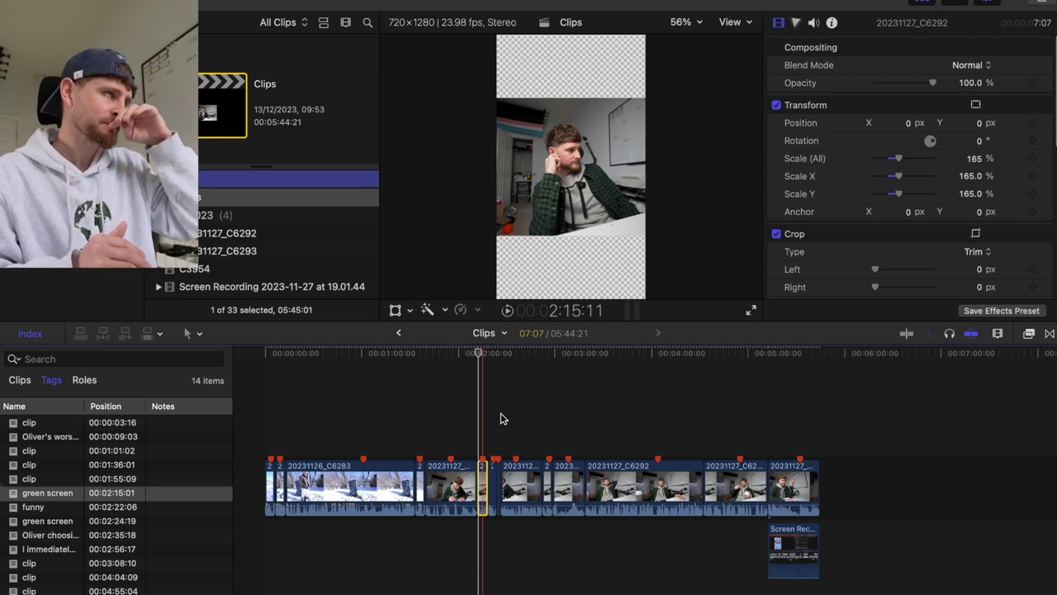
Step: Go to the "funny" marker at 00:02:22:06 and play the timeline from a few seconds before it
{"action": "double_click", "coordinate": [58, 507]}
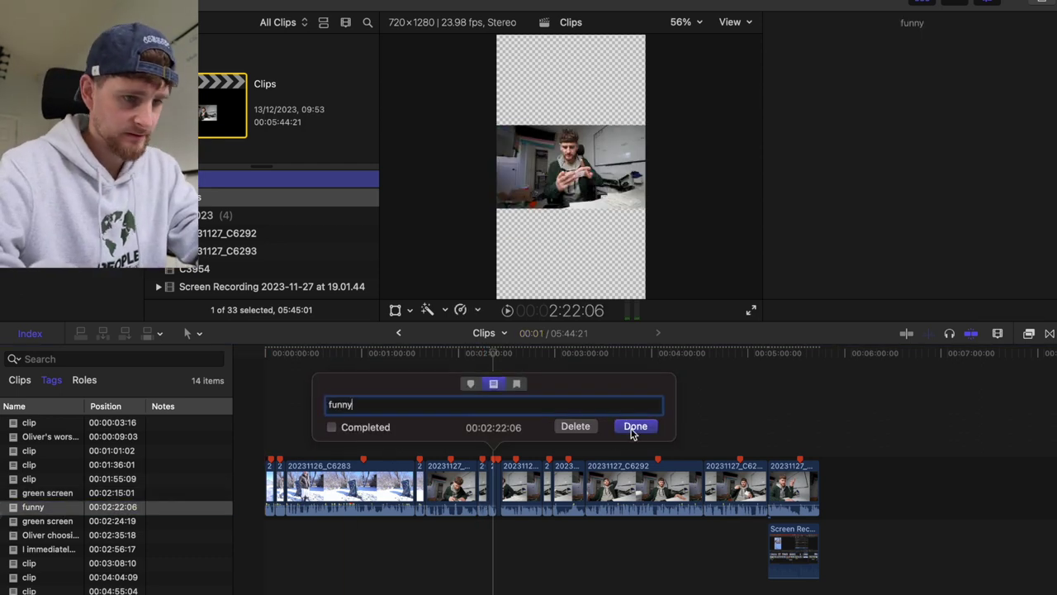
{"action": "left_click", "coordinate": [632, 432]}
{"action": "key", "text": "super+equal"}
{"action": "key", "text": "super+equal"}
{"action": "key", "text": "super+equal"}
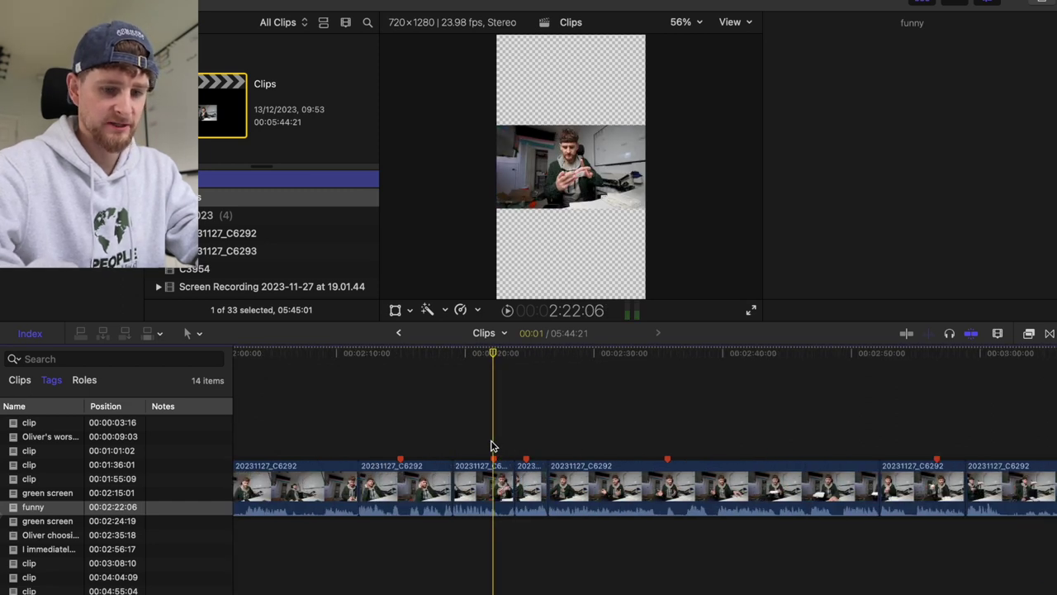
{"action": "left_click", "coordinate": [472, 443]}
{"action": "key", "text": "space"}
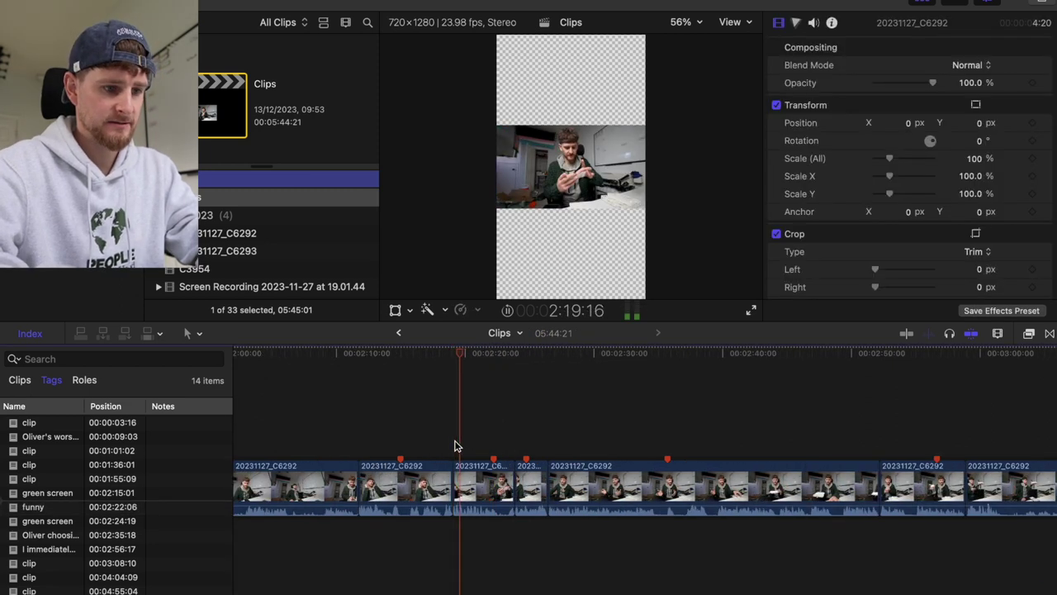
{"action": "key", "text": "XF86AudioRaiseVolume"}
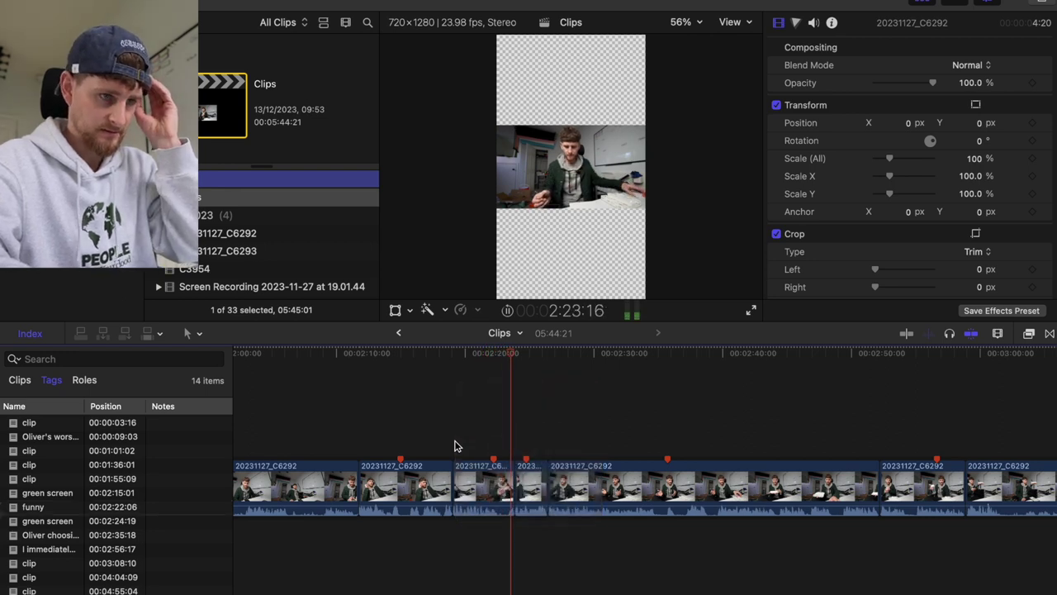
{"action": "key", "text": "space"}
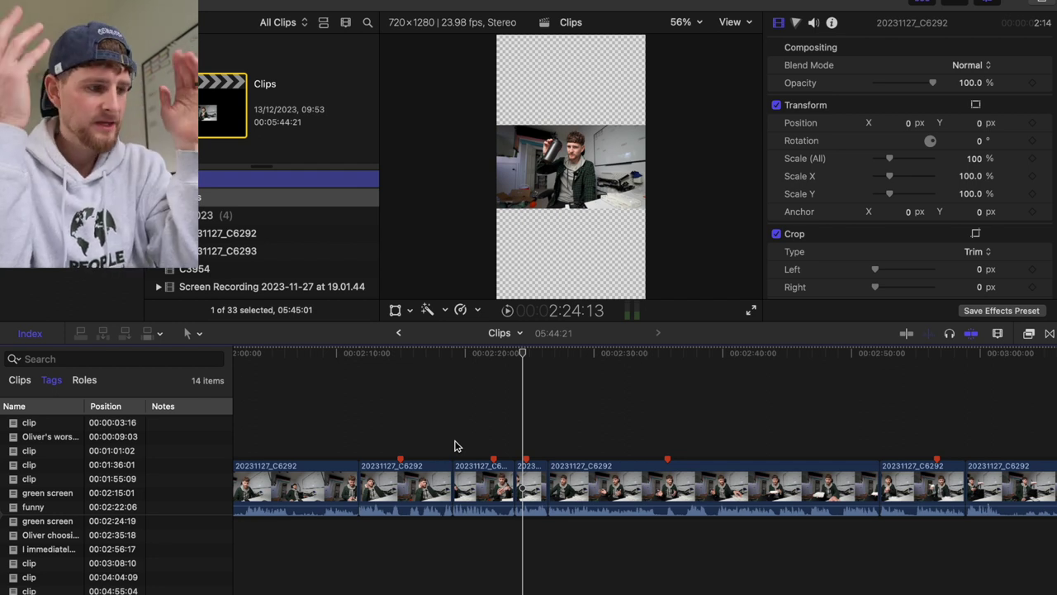
Step: Go to the "green screen" marker at 00:02:15:01 and play the footage from there
{"action": "double_click", "coordinate": [70, 494]}
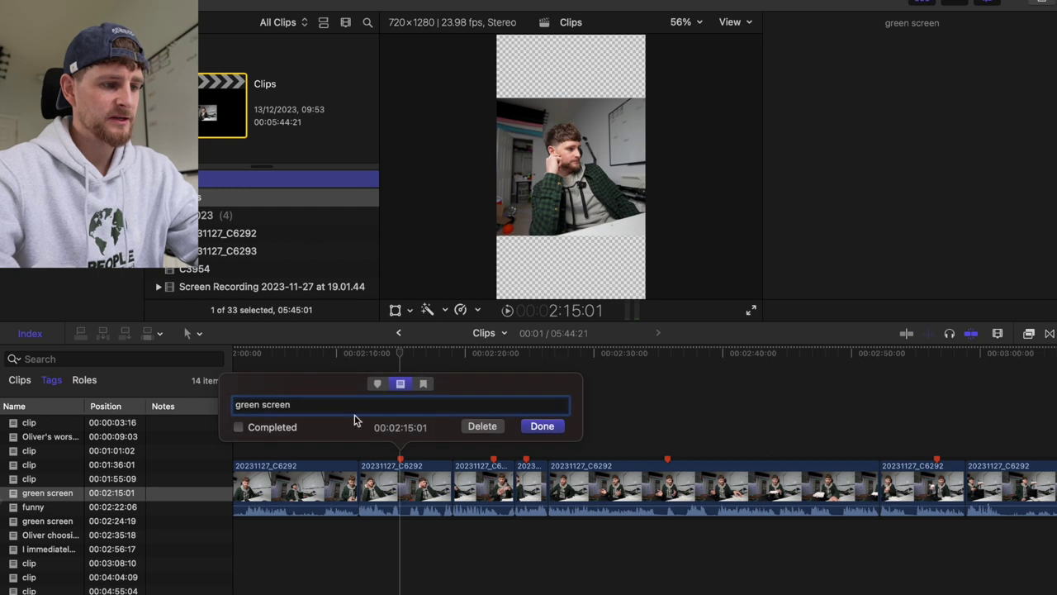
{"action": "left_click", "coordinate": [542, 426]}
{"action": "key", "text": "space"}
{"action": "key", "text": "space"}
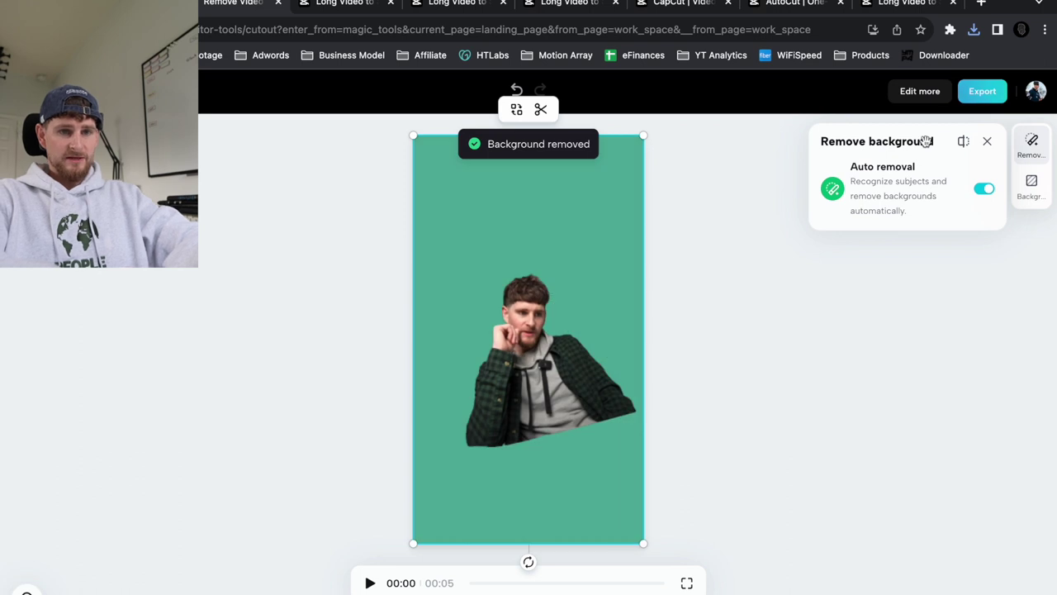
Step: In CapCut's online background remover, set the cutout's background color to the recommended bright green and preview the clip
{"action": "left_click", "coordinate": [1034, 186]}
{"action": "left_click", "coordinate": [932, 350]}
{"action": "key", "text": "space"}
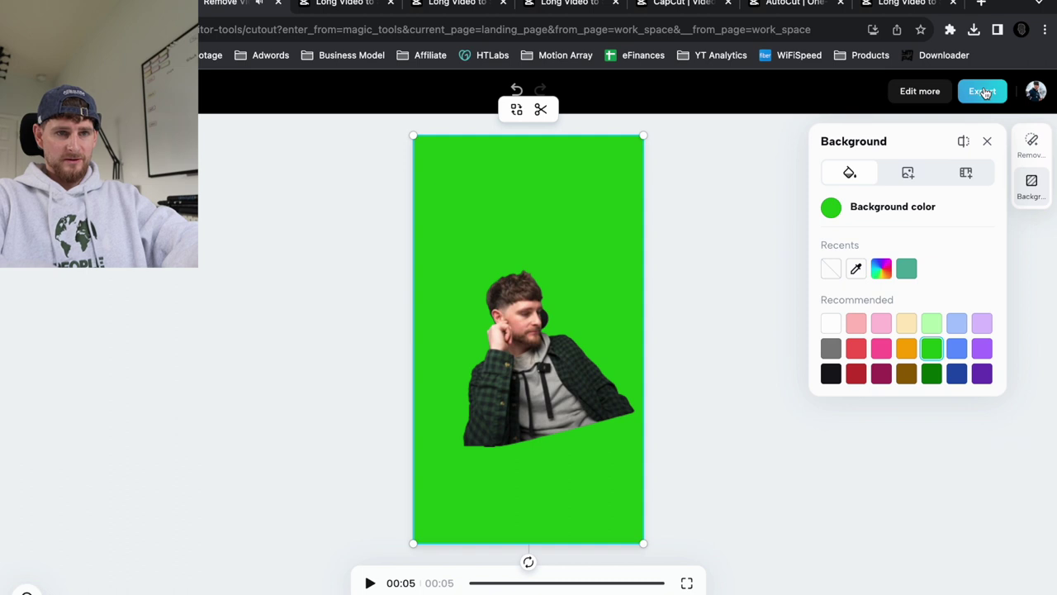
Step: Export the green-screen clip at 1080p with the file name shortened to "Is it ready?"
{"action": "left_click", "coordinate": [984, 94]}
{"action": "left_click_drag", "start_coordinate": [956, 209], "coordinate": [816, 209]}
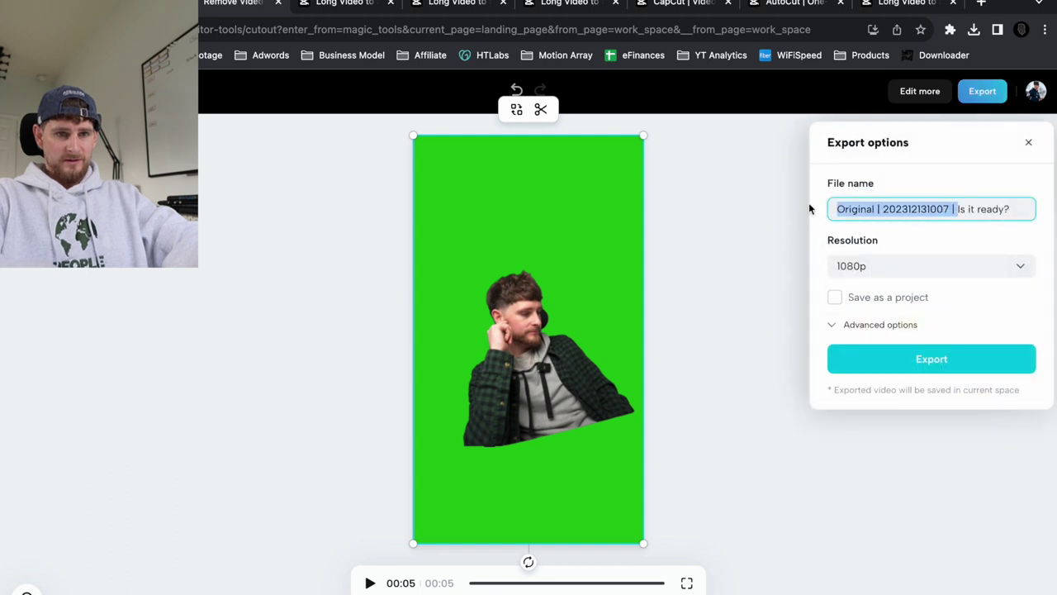
{"action": "left_click", "coordinate": [955, 211]}
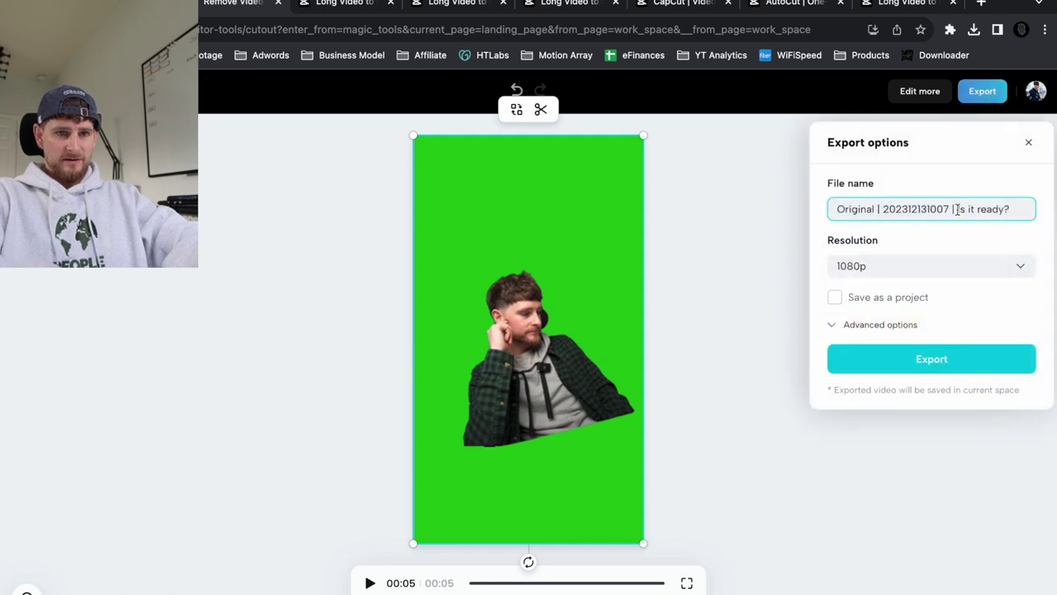
{"action": "left_click_drag", "start_coordinate": [955, 209], "coordinate": [818, 212]}
{"action": "key", "text": "BackSpace"}
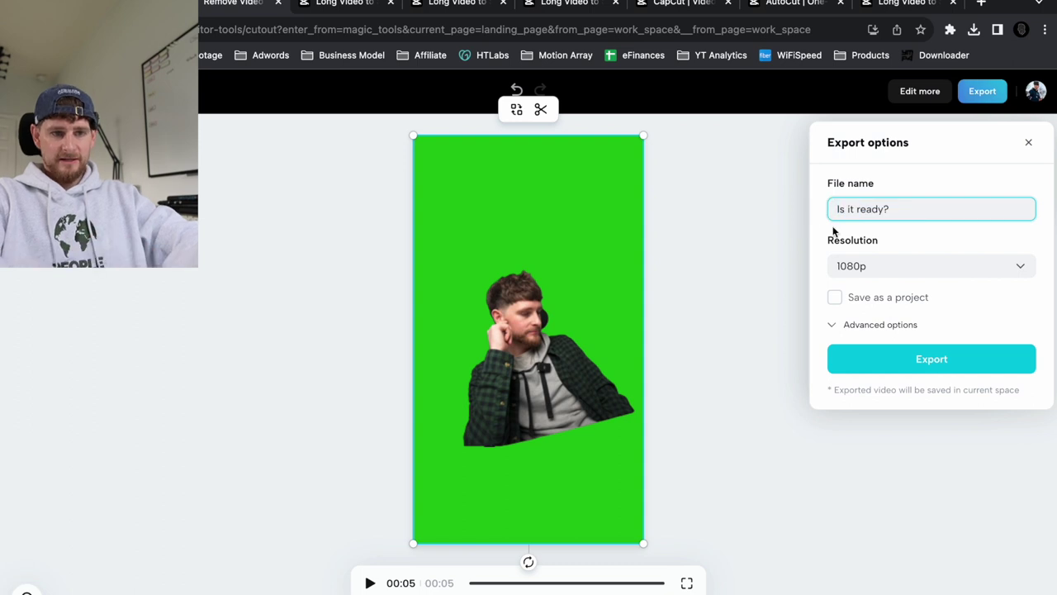
{"action": "left_click", "coordinate": [933, 358]}
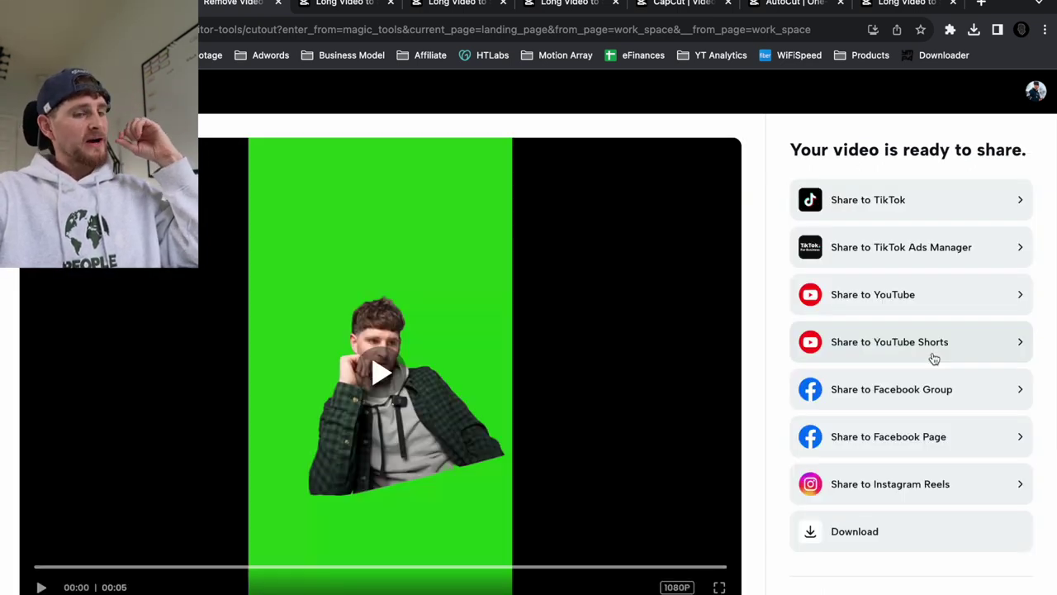
Step: Download the exported "Is it ready?" video and check for it among the downloaded files
{"action": "left_click", "coordinate": [836, 533]}
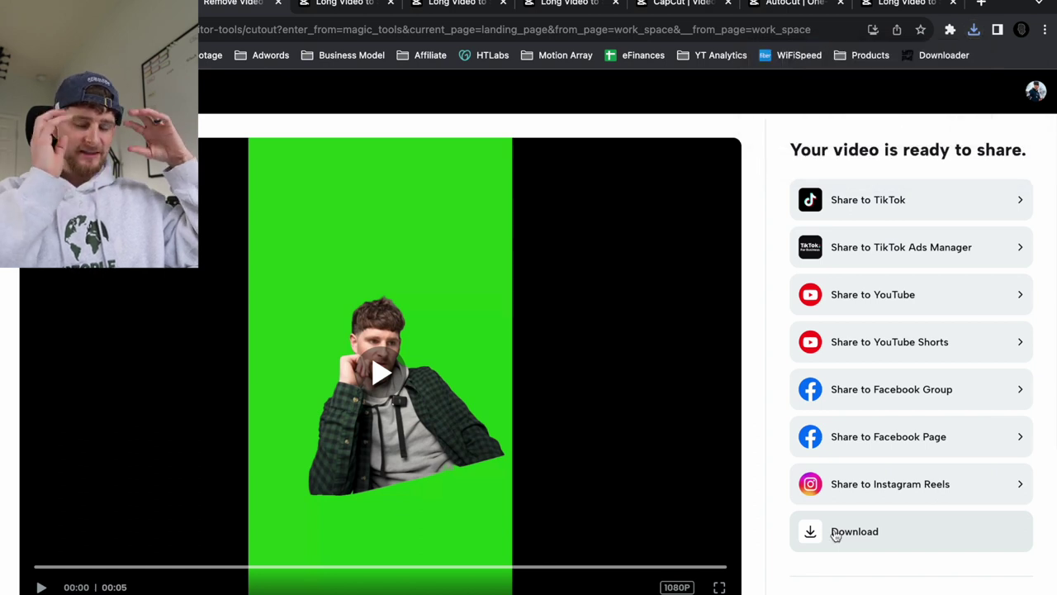
{"action": "scroll", "coordinate": [836, 535], "scroll_direction": "down", "scroll_amount": 1}
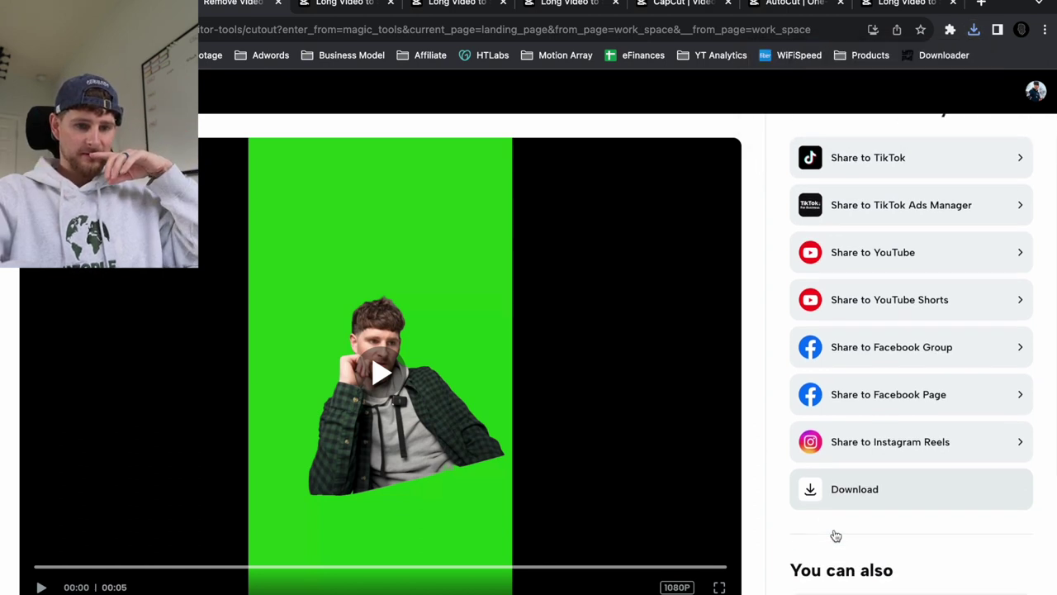
{"action": "left_click", "coordinate": [941, 585]}
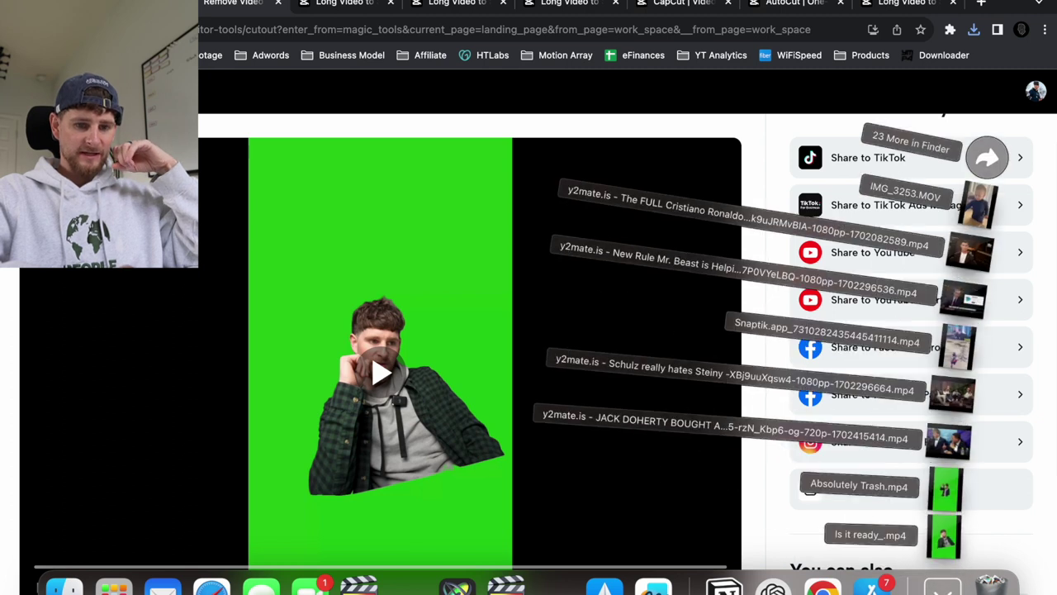
{"action": "left_click", "coordinate": [942, 585]}
Step: Start a new background removal and upload the "Reading Instructions" clip from Finder
{"action": "scroll", "coordinate": [880, 346], "scroll_direction": "down", "scroll_amount": 5}
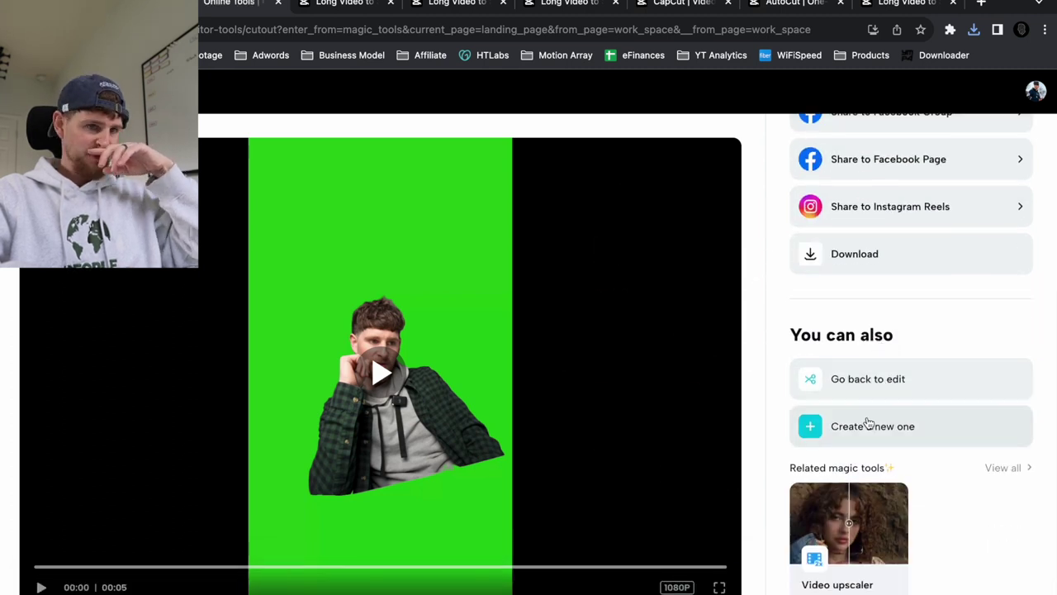
{"action": "left_click", "coordinate": [869, 423]}
{"action": "key", "text": "super+Tab"}
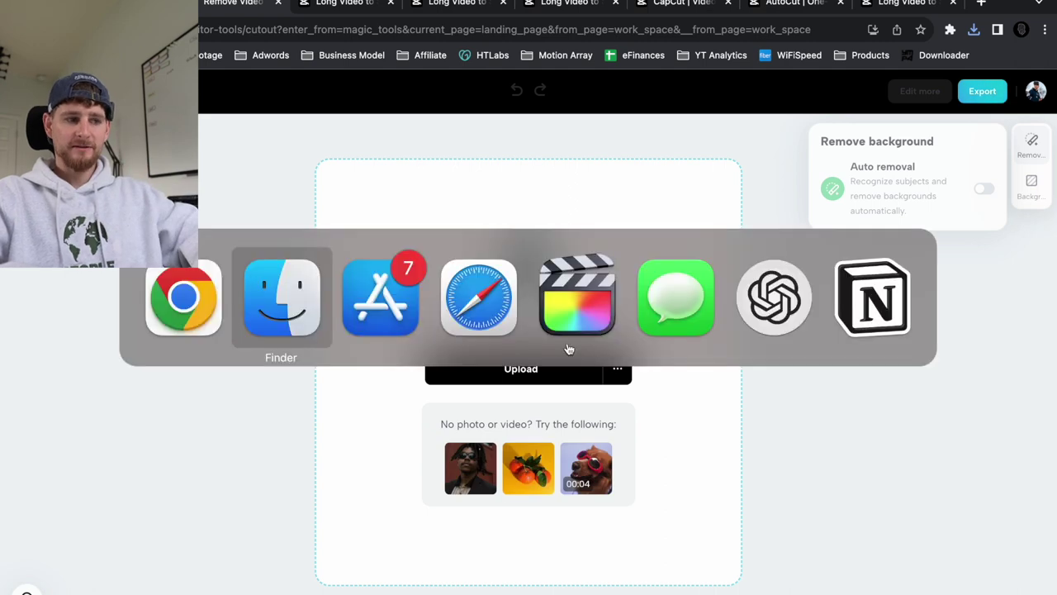
{"action": "left_click", "coordinate": [637, 102]}
{"action": "left_click_drag", "start_coordinate": [636, 102], "coordinate": [689, 446]}
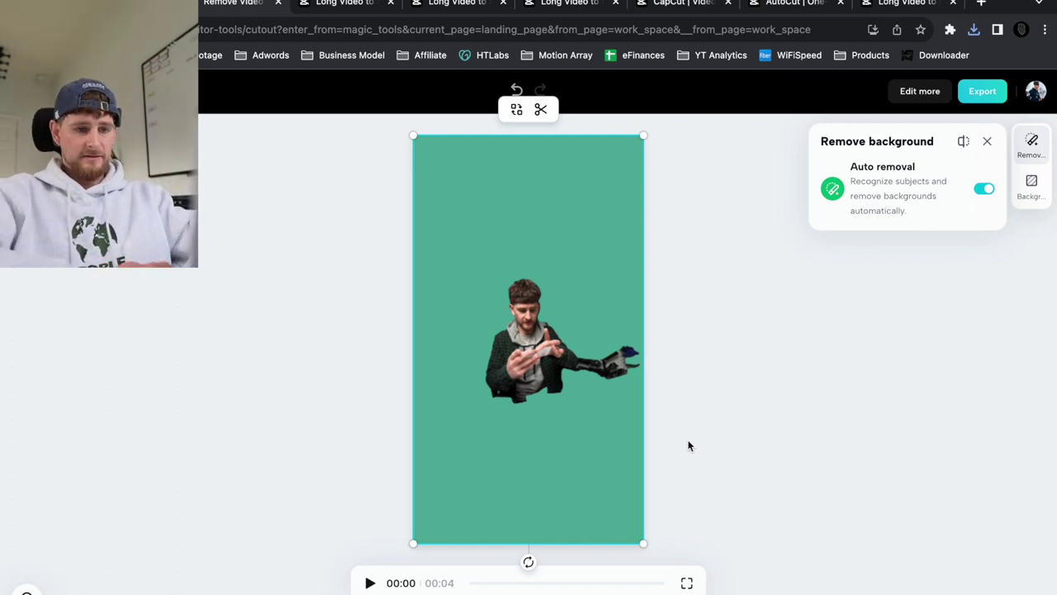
Step: Set the "Reading Instructions" cutout's background to the recommended bright green and export it at 1080p under its default file name
{"action": "left_click", "coordinate": [1031, 185]}
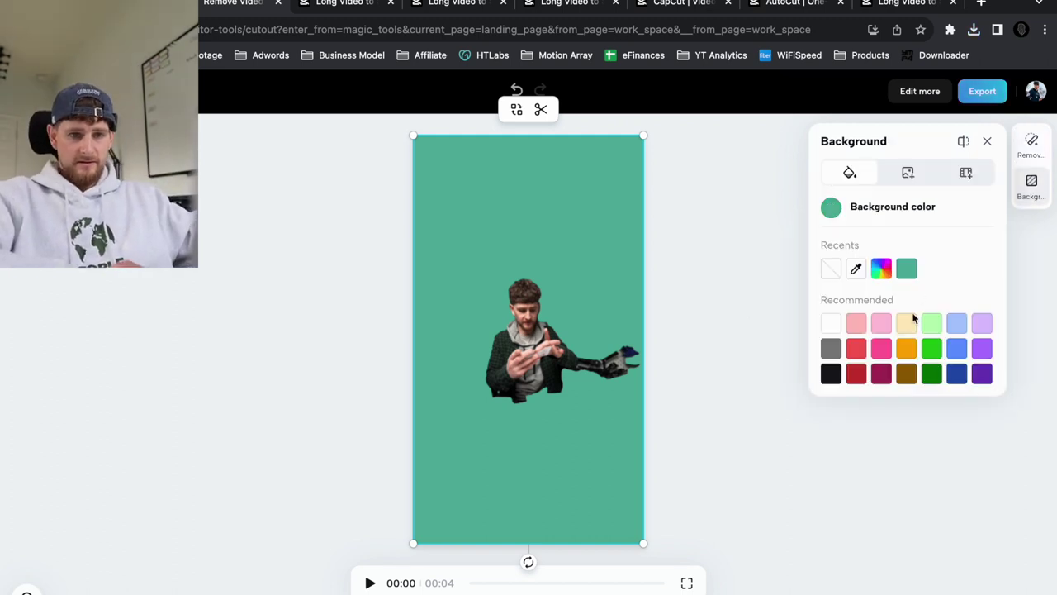
{"action": "left_click", "coordinate": [931, 348]}
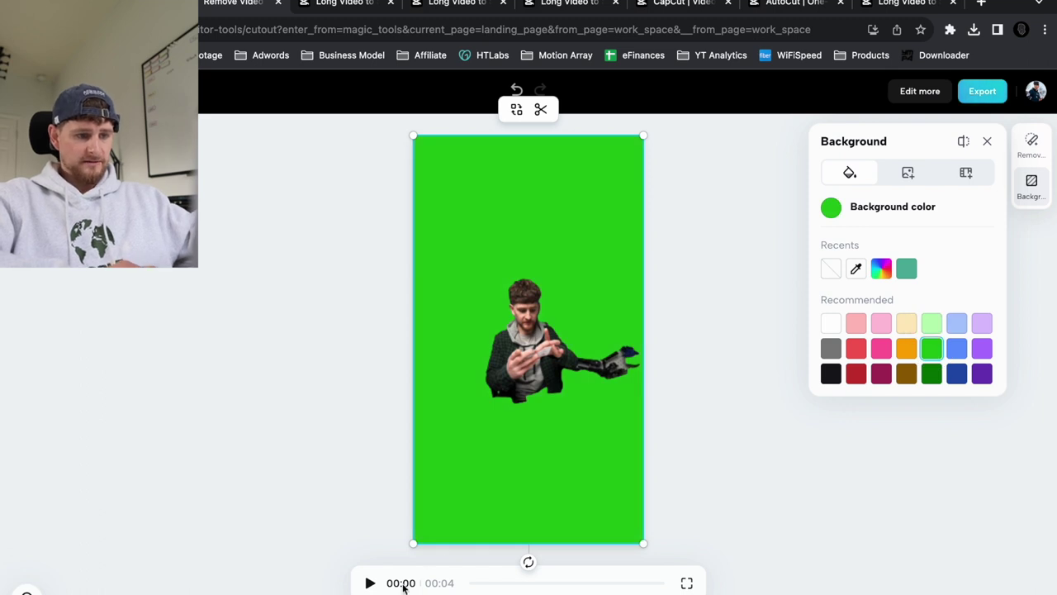
{"action": "left_click", "coordinate": [370, 583]}
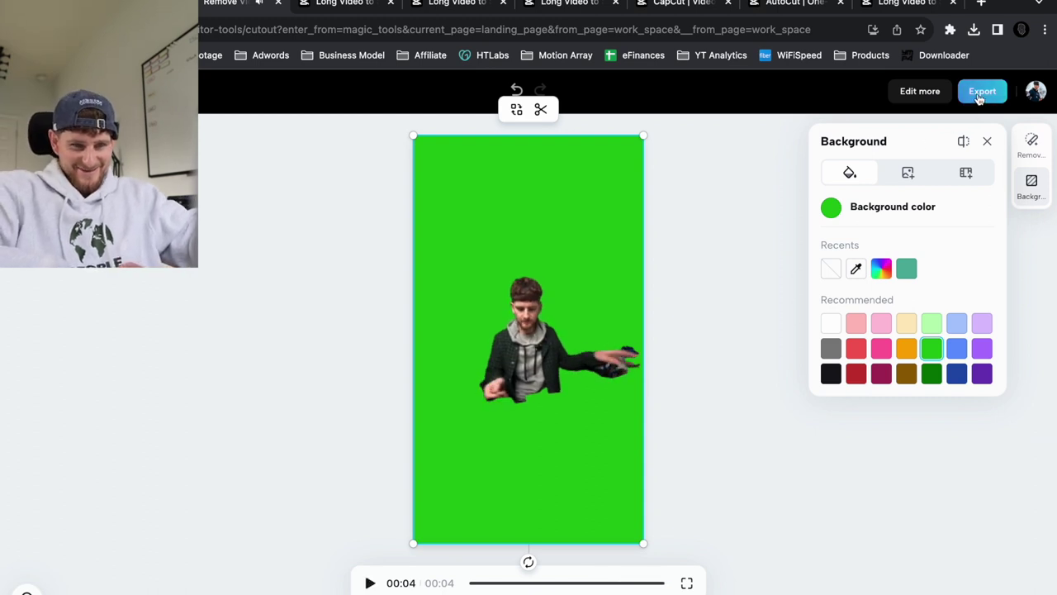
{"action": "left_click", "coordinate": [982, 93]}
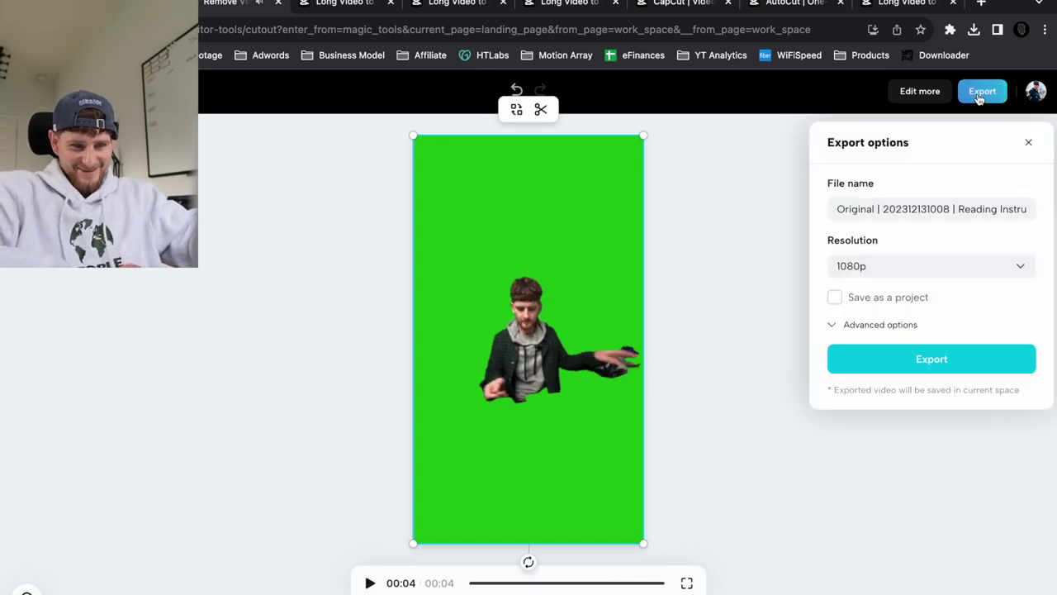
{"action": "left_click", "coordinate": [909, 360]}
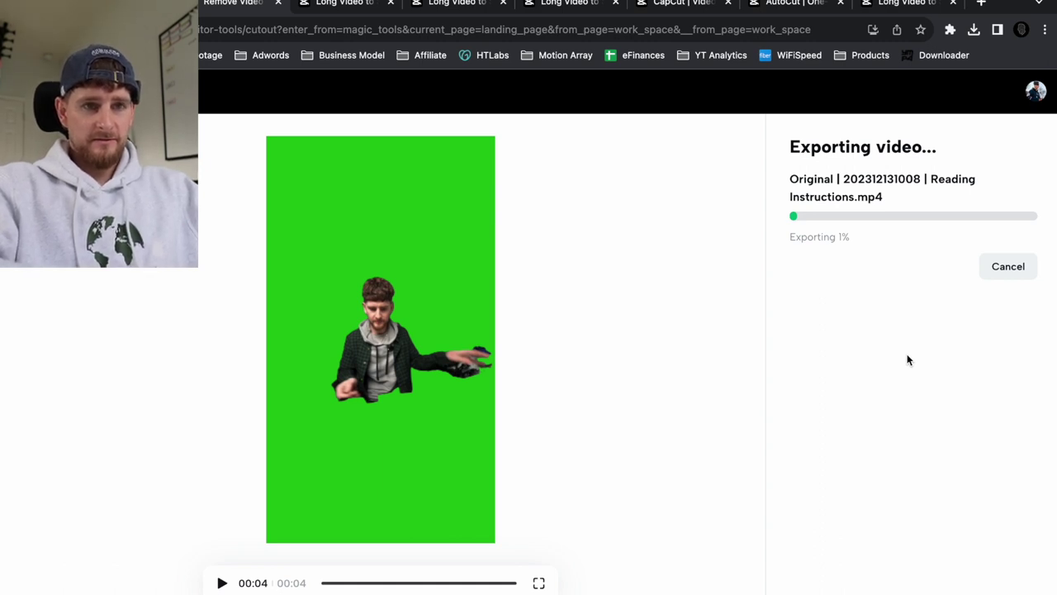
{"action": "key", "text": "super+Tab"}
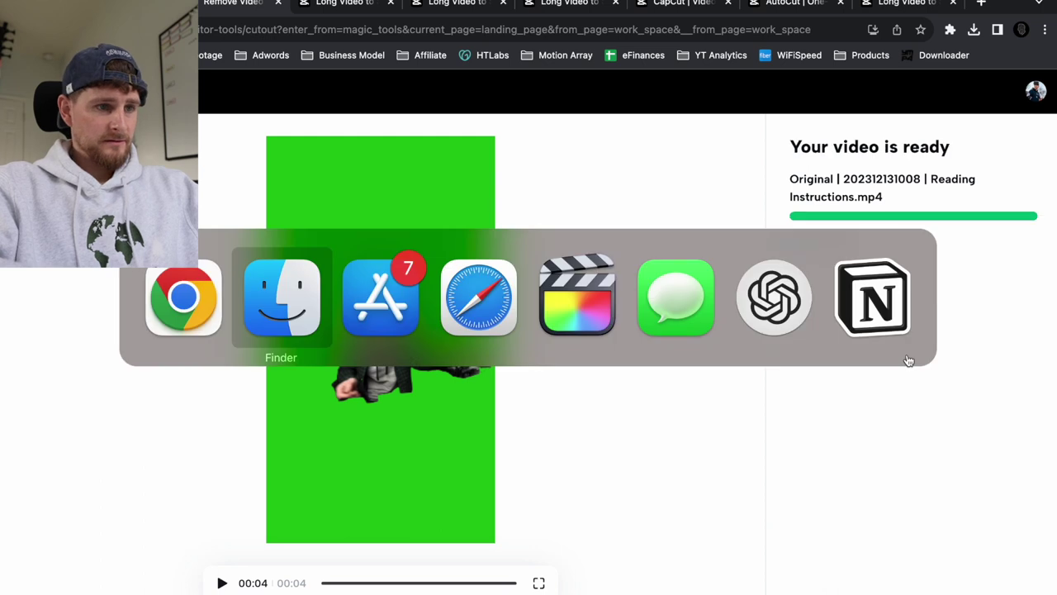
{"action": "key", "text": "super+Tab"}
{"action": "key", "text": "super+shift+Tab"}
{"action": "key", "text": "super+shift+Tab"}
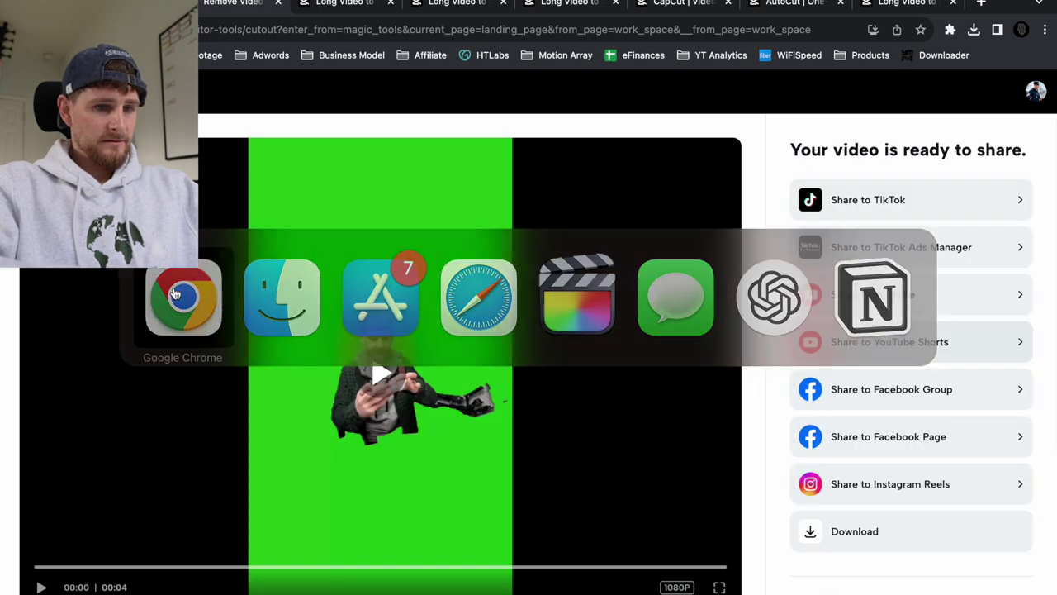
{"action": "scroll", "coordinate": [938, 423], "scroll_direction": "down", "scroll_amount": 1}
{"action": "scroll", "coordinate": [938, 424], "scroll_direction": "down", "scroll_amount": 5}
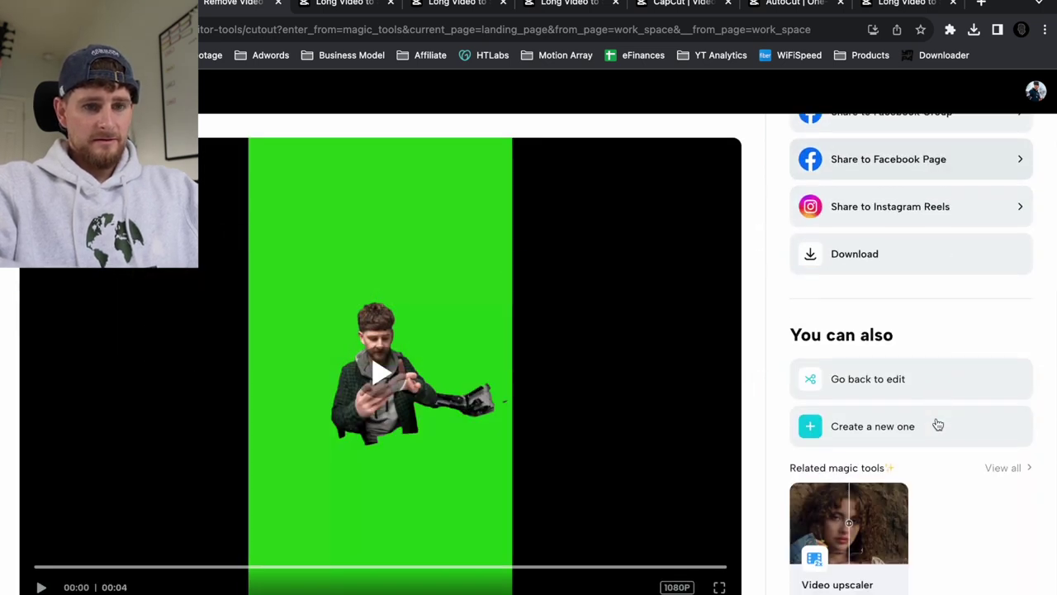
Step: Delete the Motion Array, Adwords, Business Model and Affiliate folders from the browser's bookmarks bar
{"action": "right_click", "coordinate": [625, 55]}
{"action": "key", "text": "Escape"}
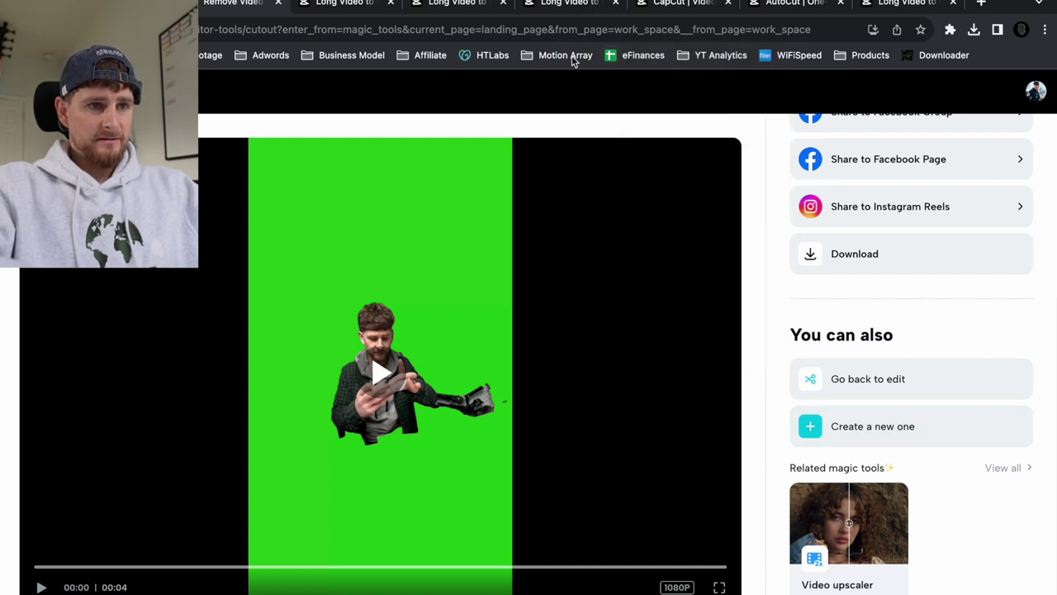
{"action": "right_click", "coordinate": [572, 58]}
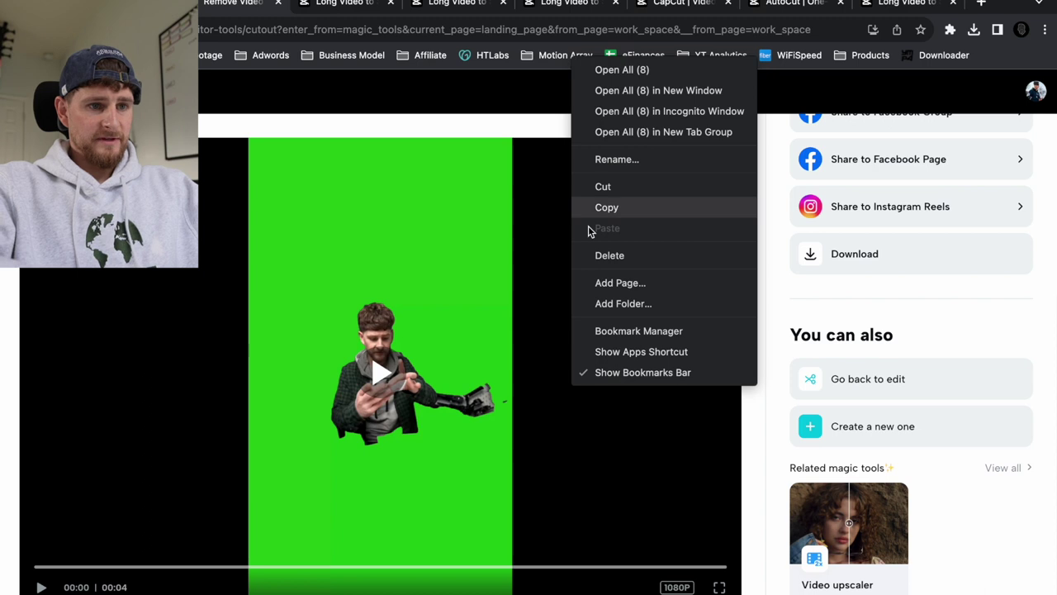
{"action": "left_click", "coordinate": [618, 260]}
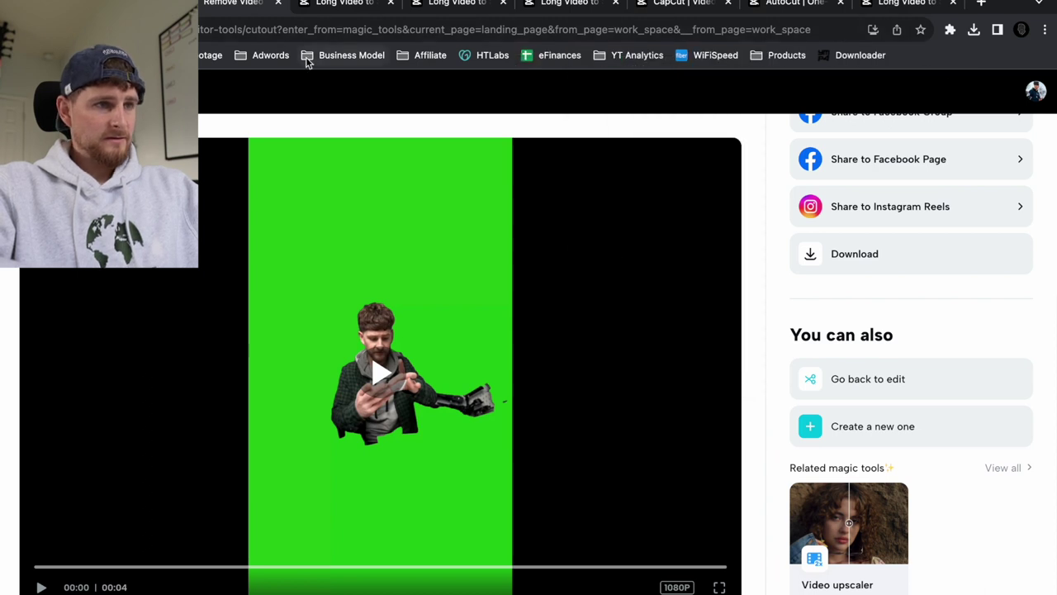
{"action": "right_click", "coordinate": [271, 58]}
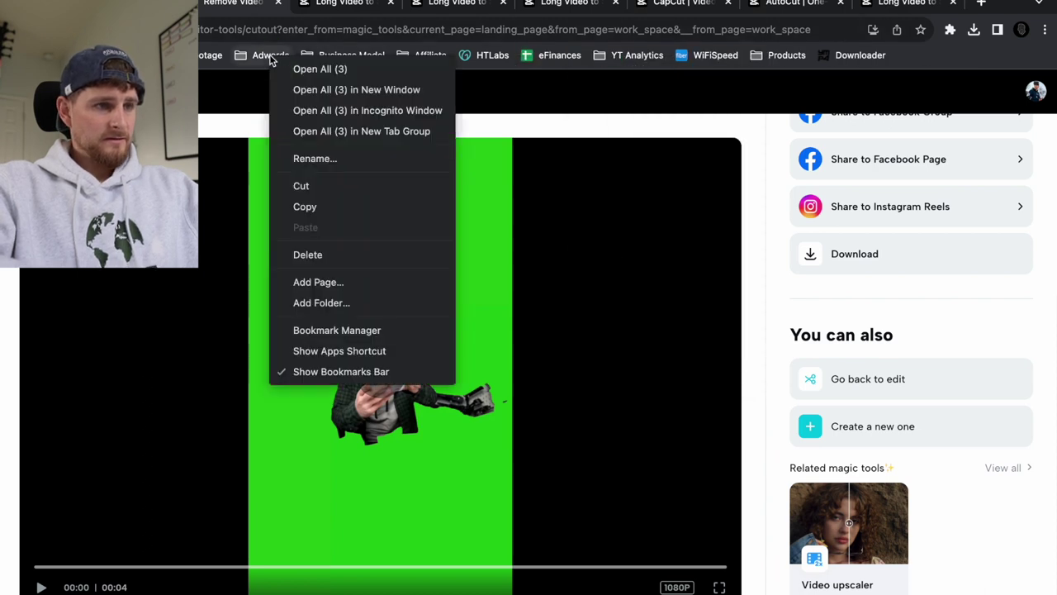
{"action": "left_click", "coordinate": [330, 257]}
{"action": "right_click", "coordinate": [270, 58]}
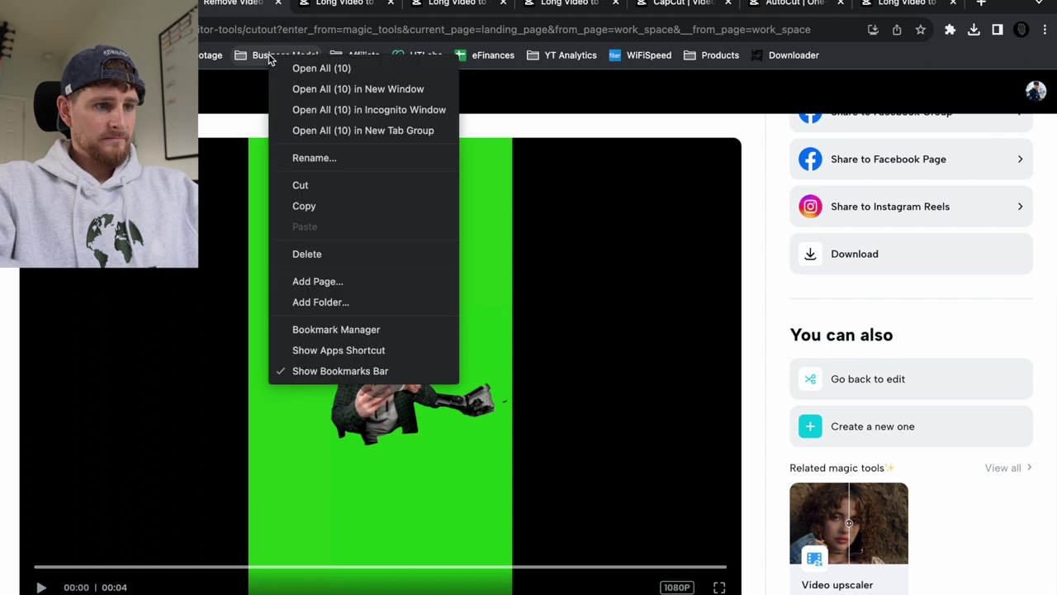
{"action": "left_click", "coordinate": [306, 253]}
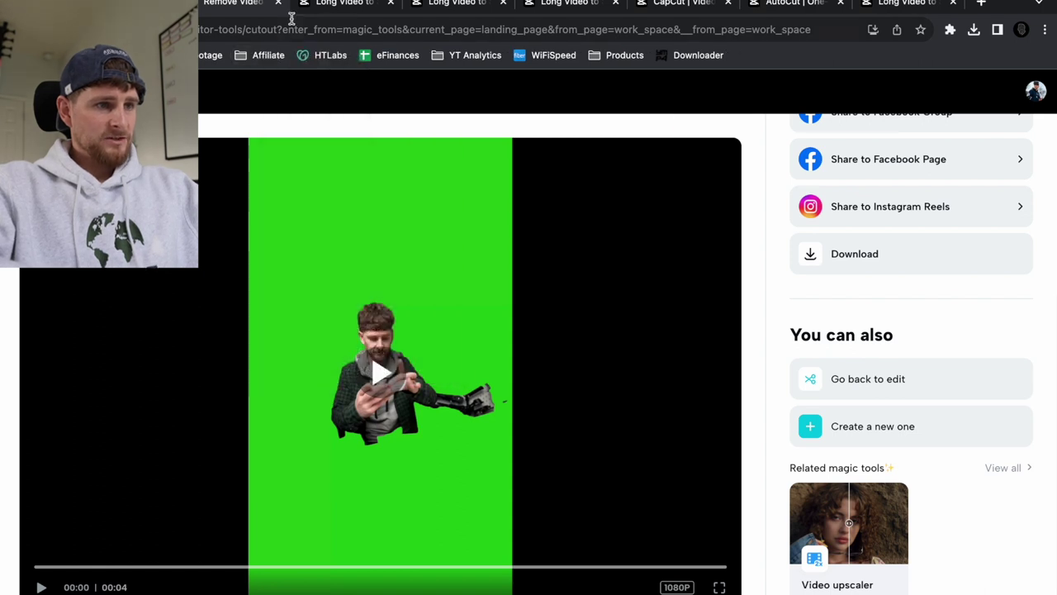
{"action": "right_click", "coordinate": [266, 57]}
{"action": "left_click", "coordinate": [327, 249]}
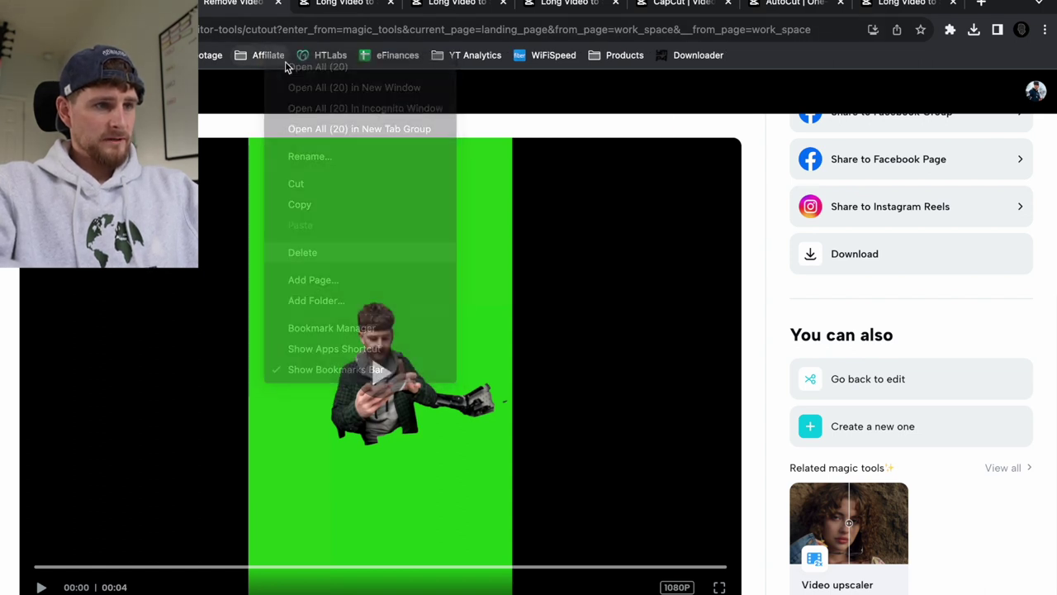
{"action": "right_click", "coordinate": [270, 58]}
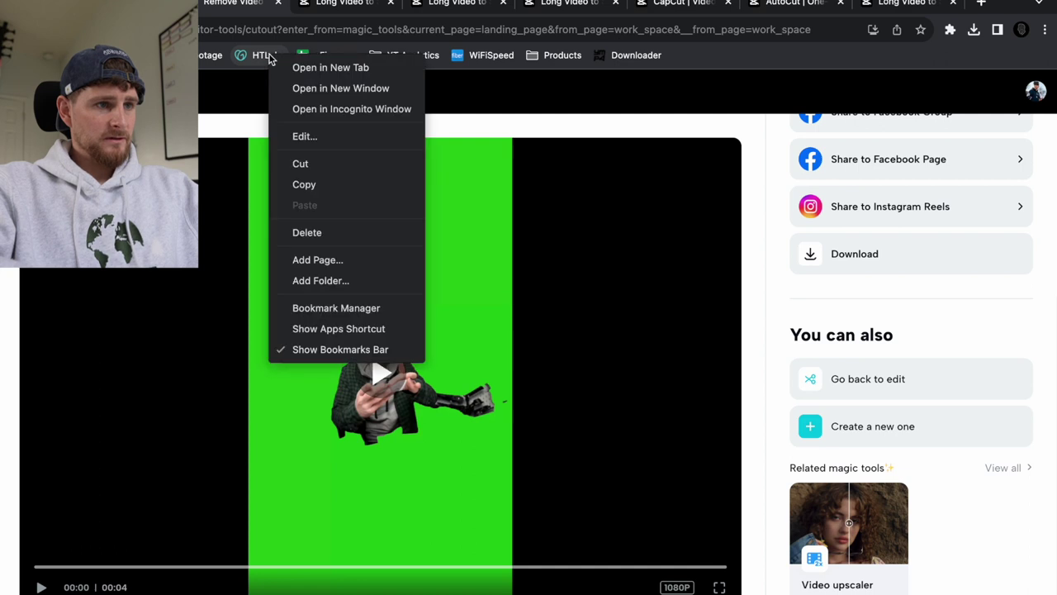
{"action": "left_click", "coordinate": [198, 64]}
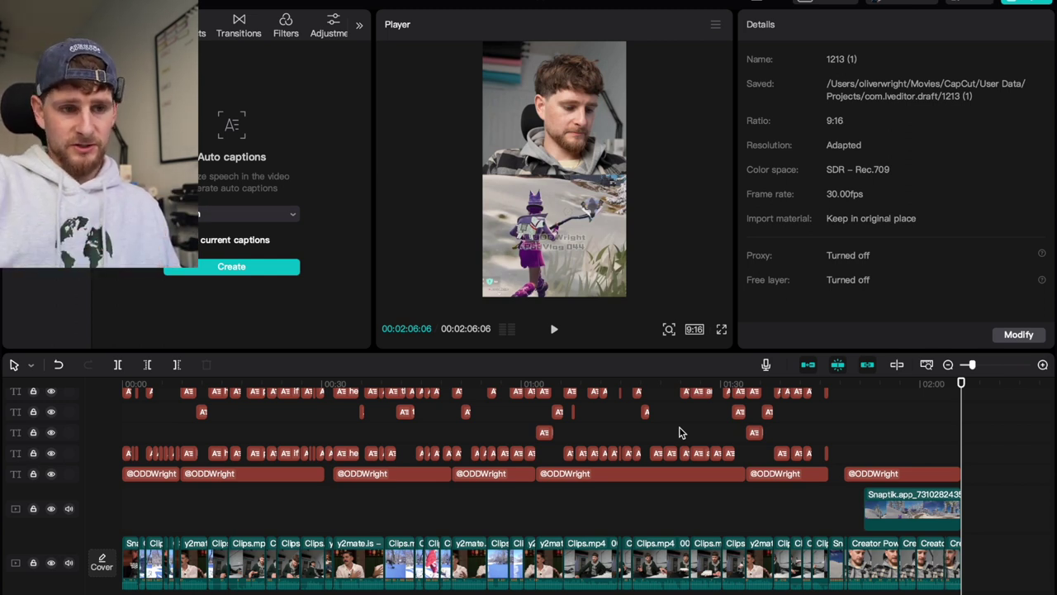
Step: Line up the snowy gameplay overlay clip with the final watermark text segment, filling it from start to end
{"action": "left_click_drag", "start_coordinate": [913, 514], "coordinate": [956, 514]}
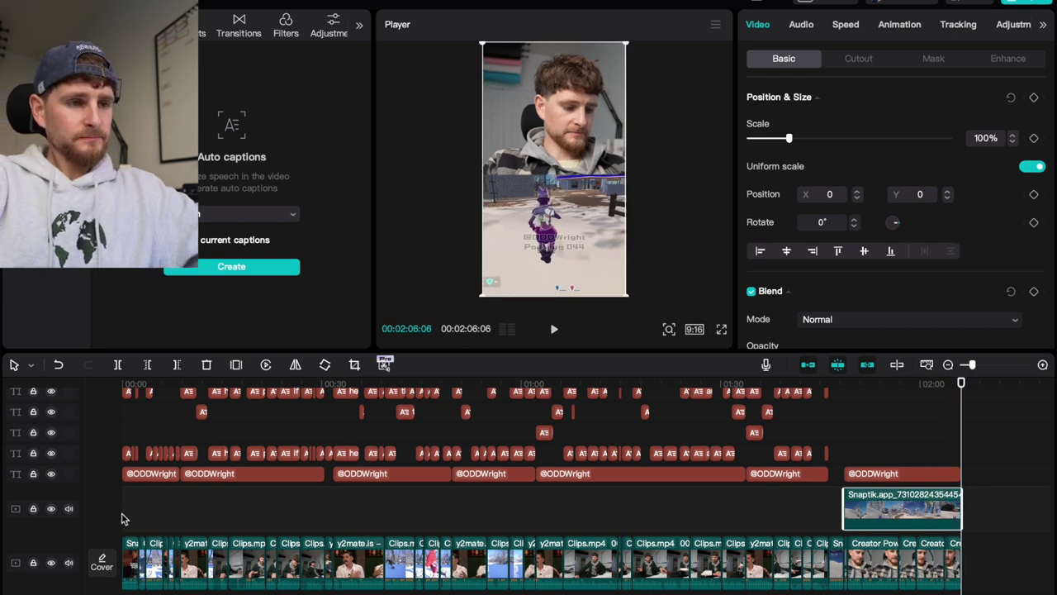
Step: Play the opening skit from the timeline start to about 00:00:08, twice, at a lower system volume
{"action": "left_click_drag", "start_coordinate": [137, 383], "coordinate": [121, 384]}
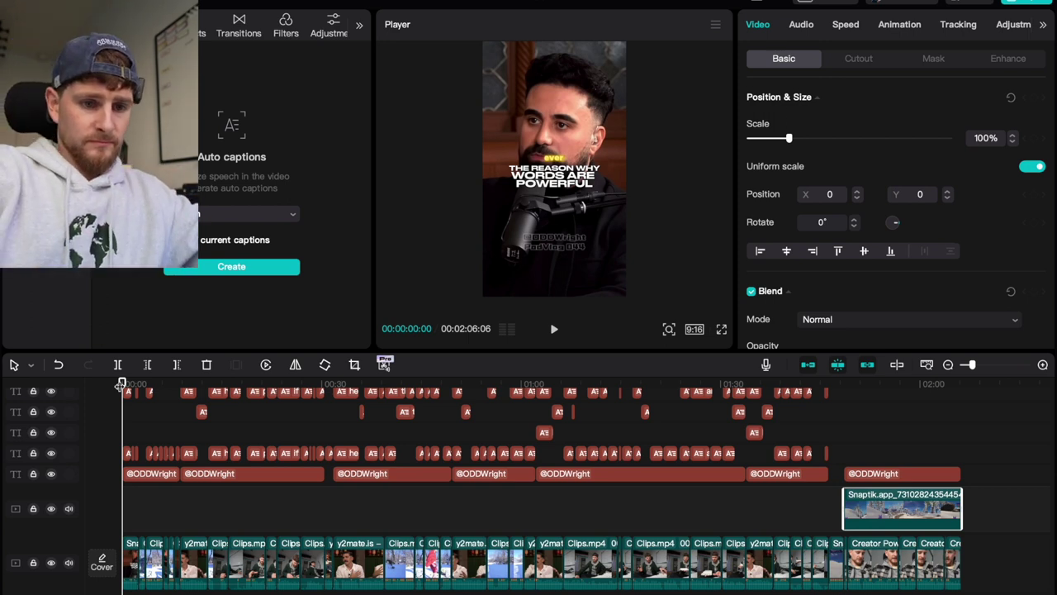
{"action": "key", "text": "XF86AudioLowerVolume"}
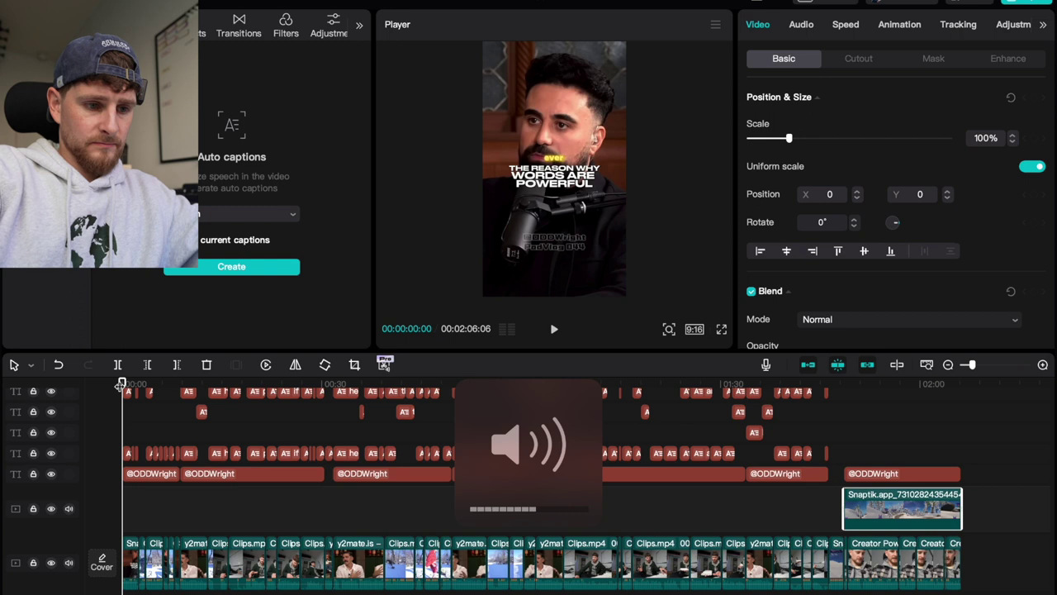
{"action": "key", "text": "space"}
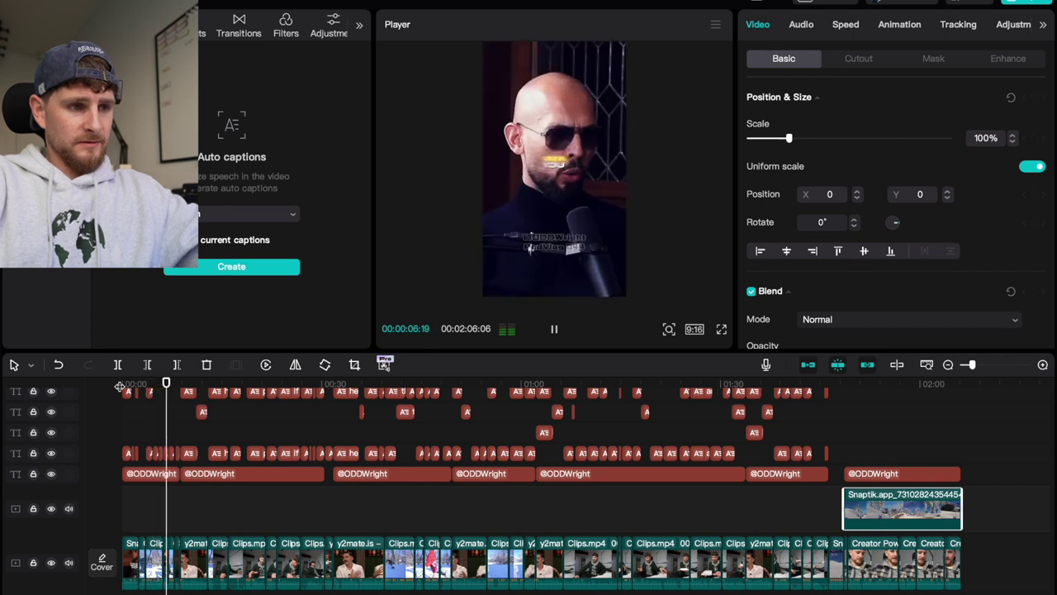
{"action": "key", "text": "space"}
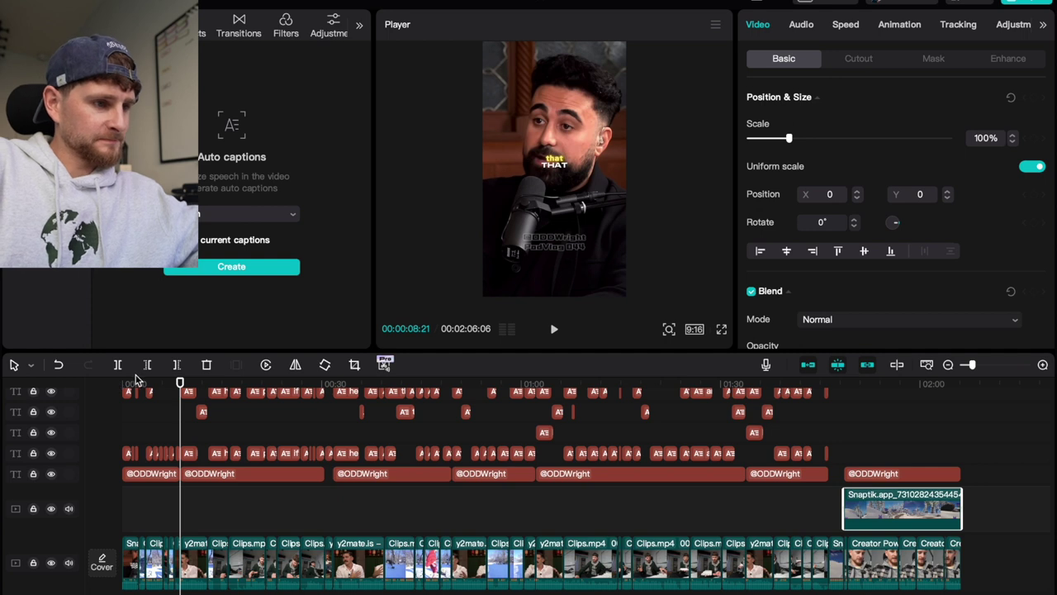
{"action": "left_click", "coordinate": [124, 384]}
{"action": "key", "text": "space"}
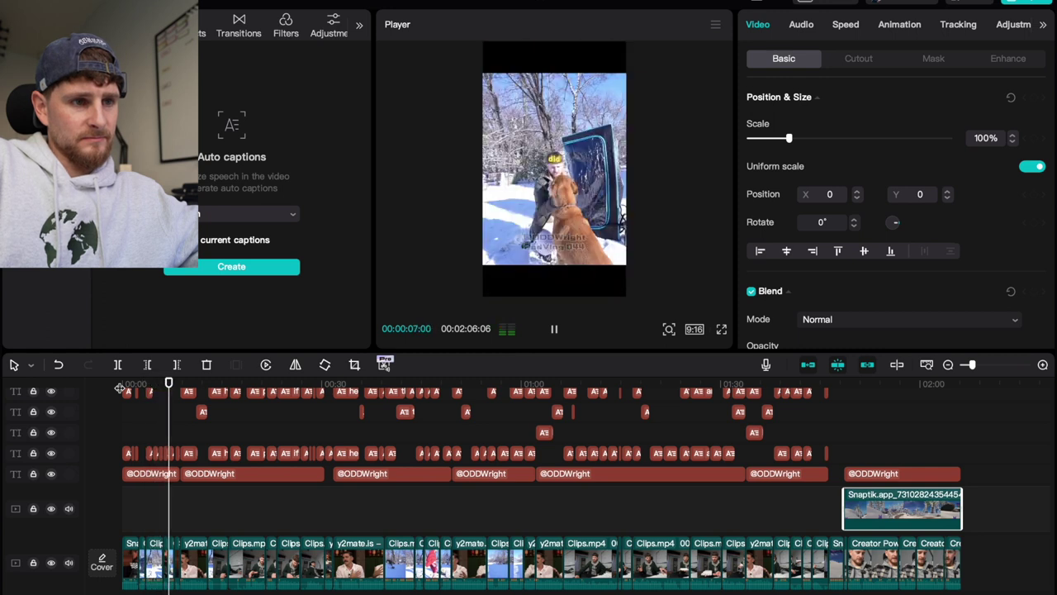
{"action": "key", "text": "space"}
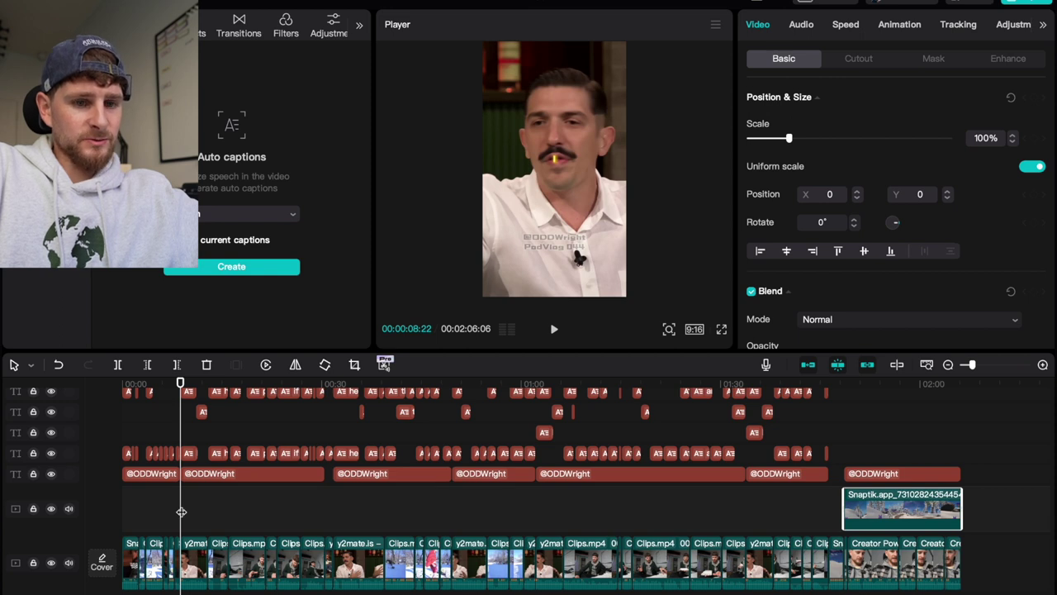
Step: Play through the second and third skits, ending with the playhead at the start of the section at 00:01:02:07
{"action": "key", "text": "space"}
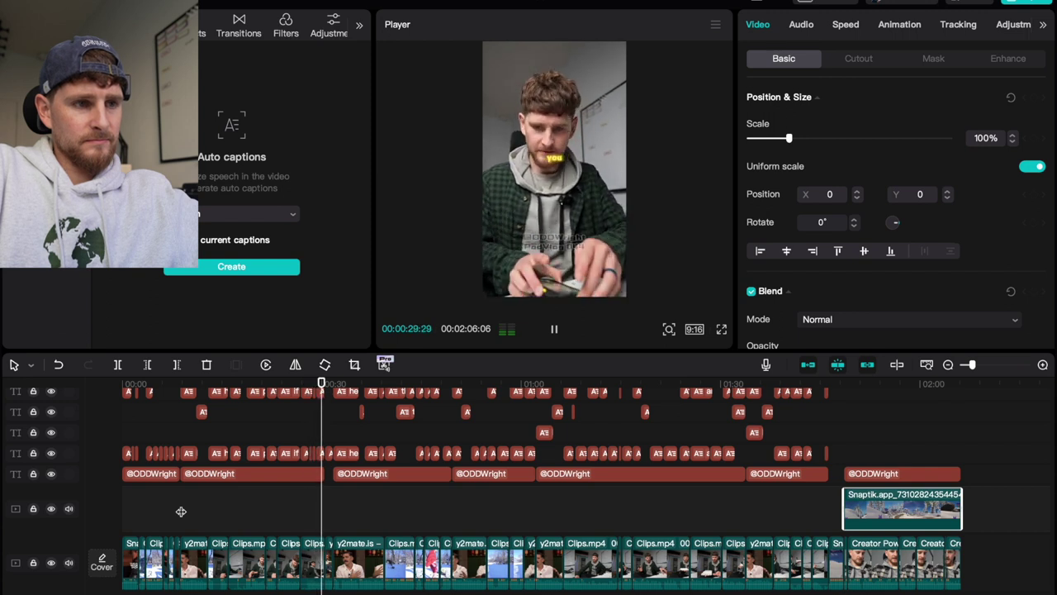
{"action": "key", "text": "space"}
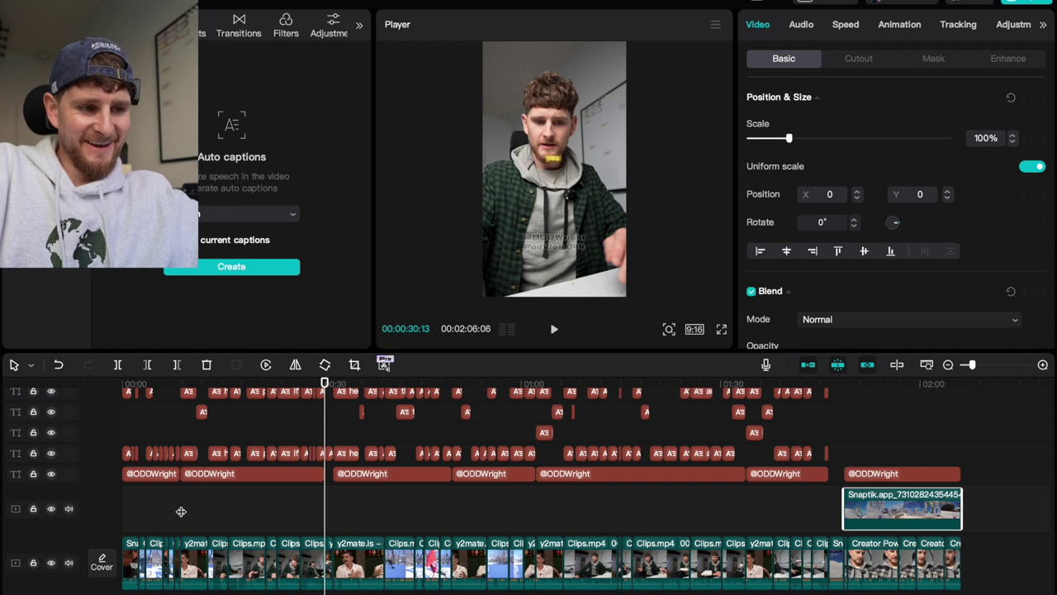
{"action": "key", "text": "space"}
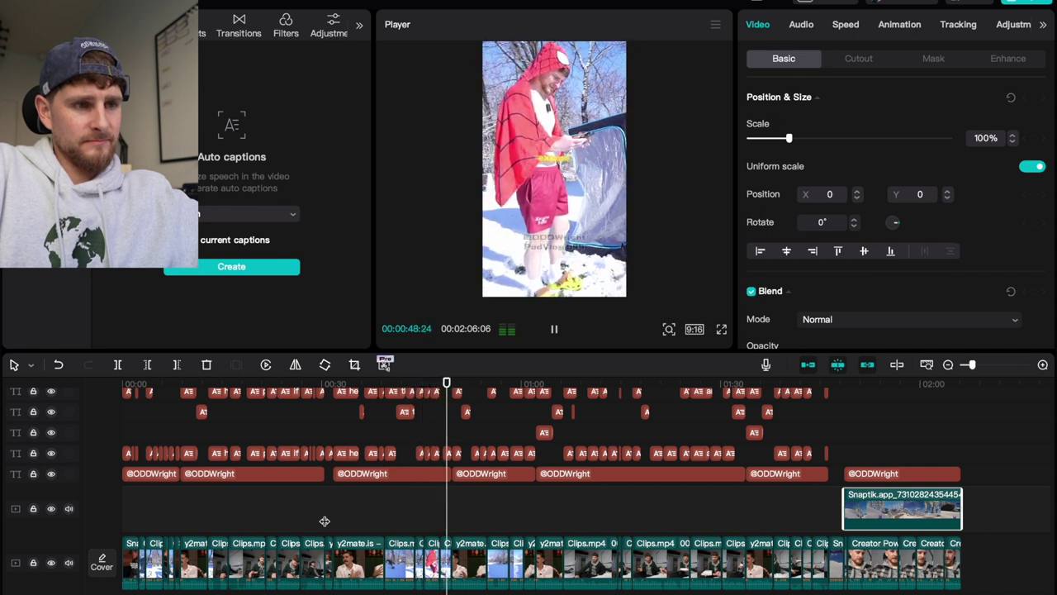
{"action": "key", "text": "space"}
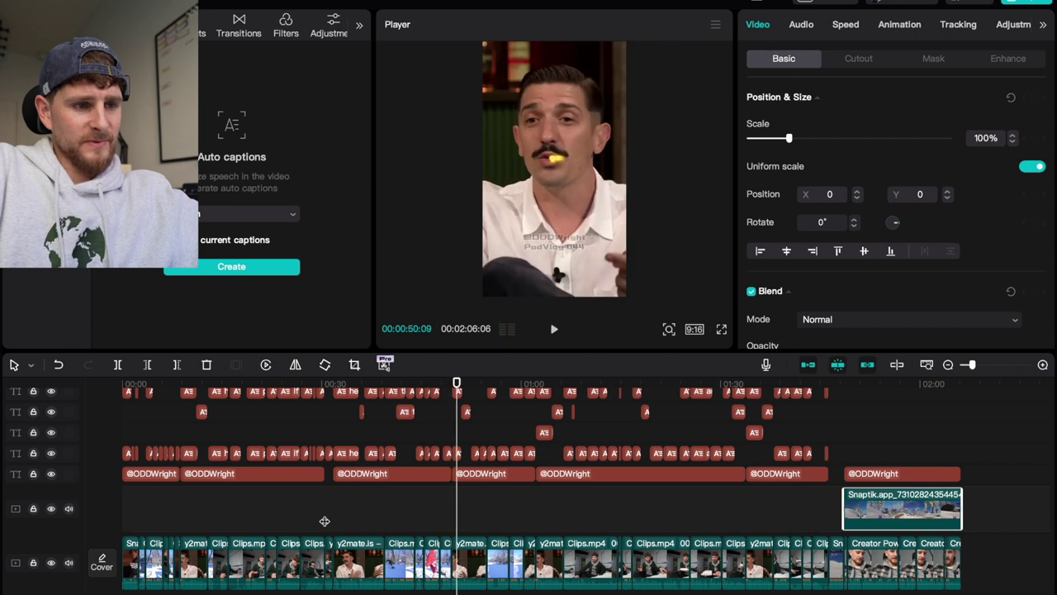
{"action": "left_click", "coordinate": [451, 507]}
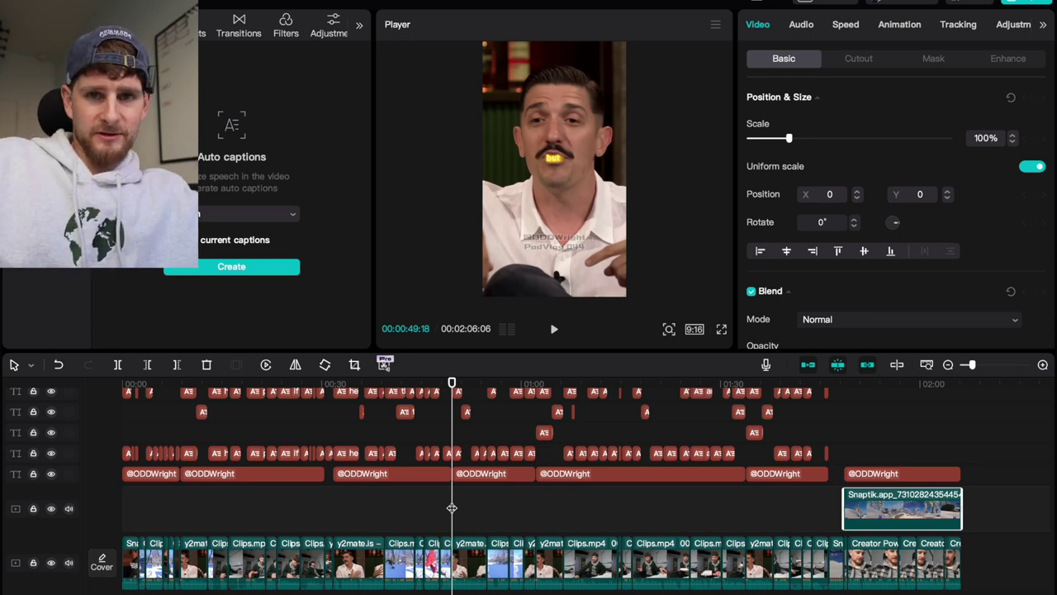
{"action": "key", "text": "space"}
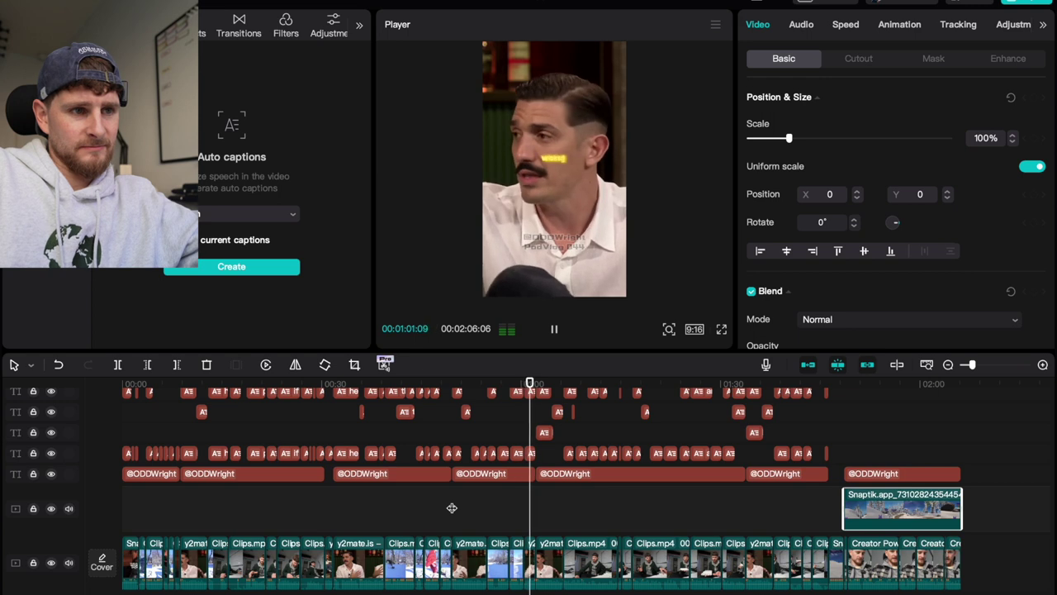
{"action": "left_click", "coordinate": [536, 520]}
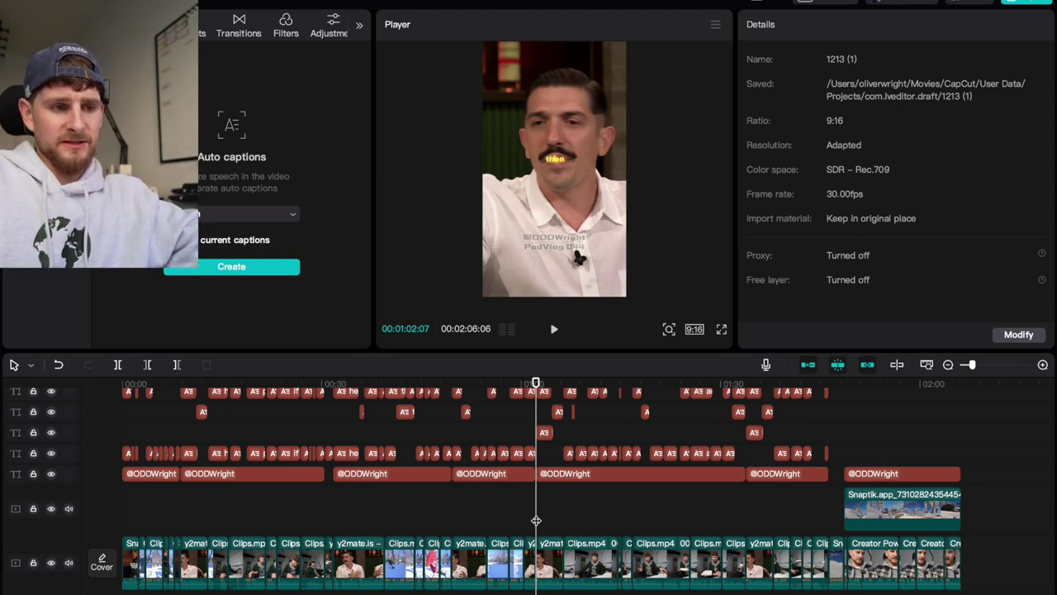
Step: Inspect the opening skit's watermark text and its alternating podcast and snow clips one by one on the enlarged timeline
{"action": "left_click", "coordinate": [122, 518]}
{"action": "scroll", "coordinate": [122, 520], "scroll_direction": "up", "scroll_amount": 3}
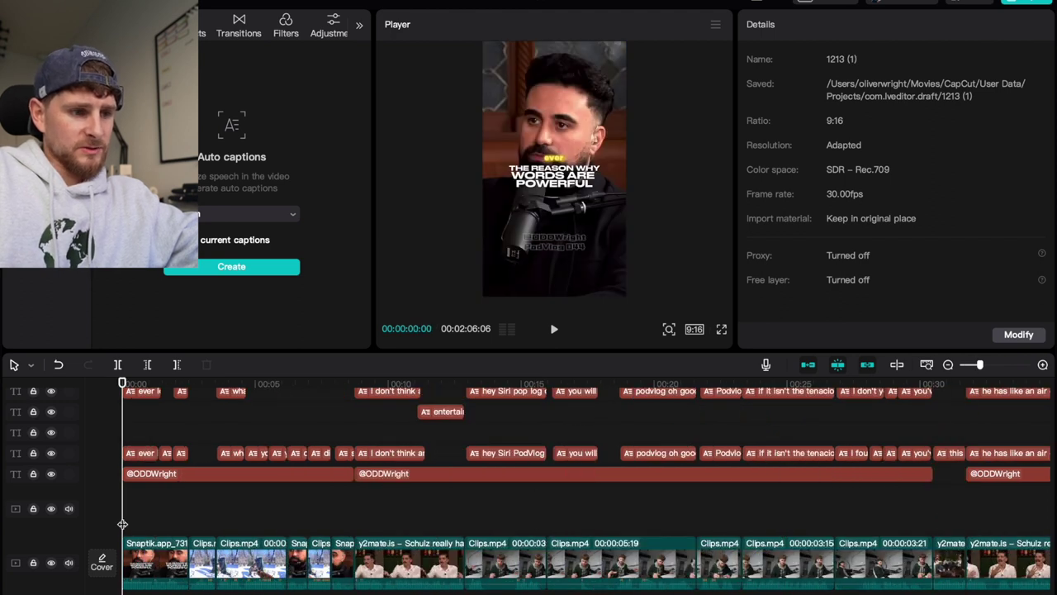
{"action": "left_click", "coordinate": [130, 474]}
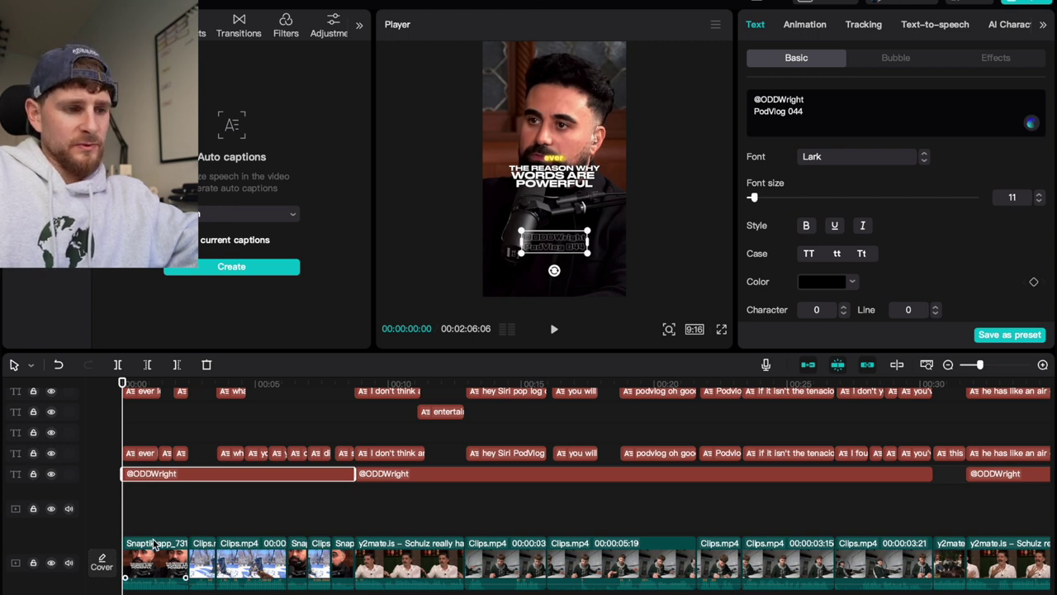
{"action": "left_click", "coordinate": [153, 575]}
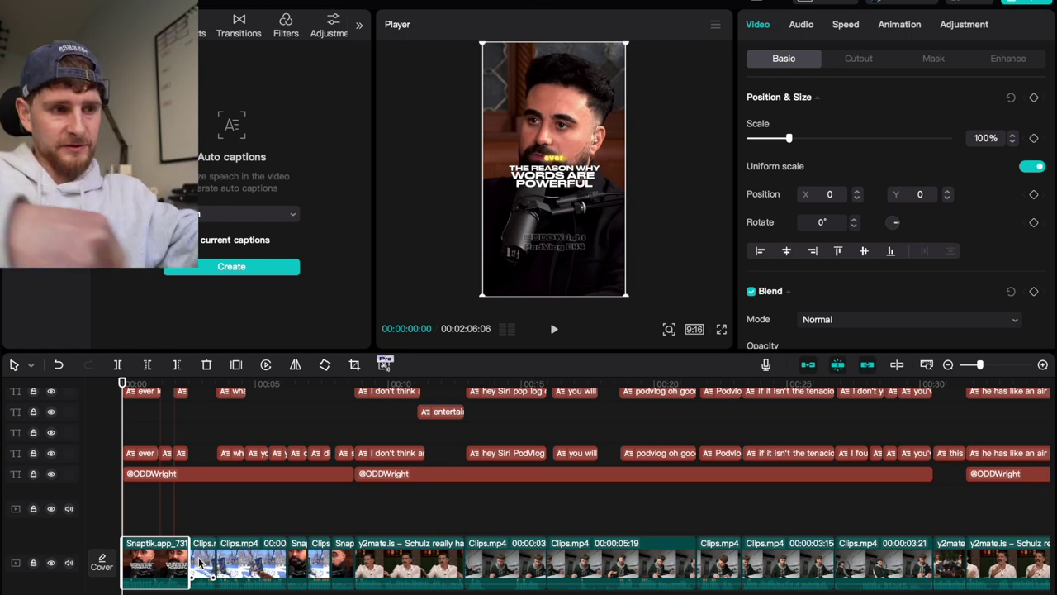
{"action": "left_click_drag", "start_coordinate": [200, 527], "coordinate": [268, 552]}
{"action": "left_click", "coordinate": [299, 529]}
{"action": "left_click", "coordinate": [298, 567]}
{"action": "left_click", "coordinate": [319, 522]}
{"action": "left_click", "coordinate": [319, 558]}
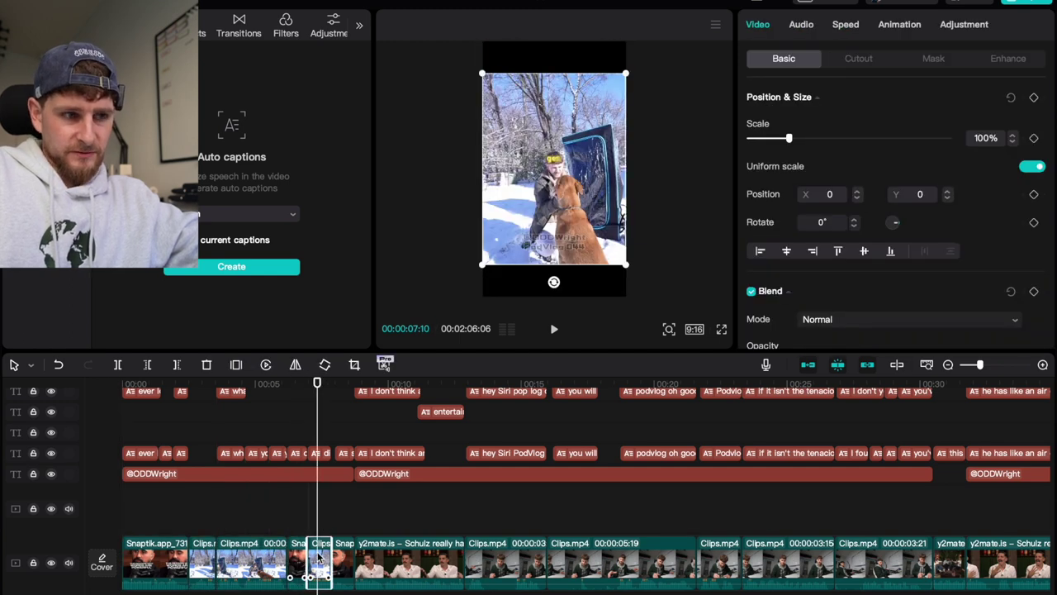
{"action": "left_click", "coordinate": [342, 509]}
{"action": "left_click", "coordinate": [342, 561]}
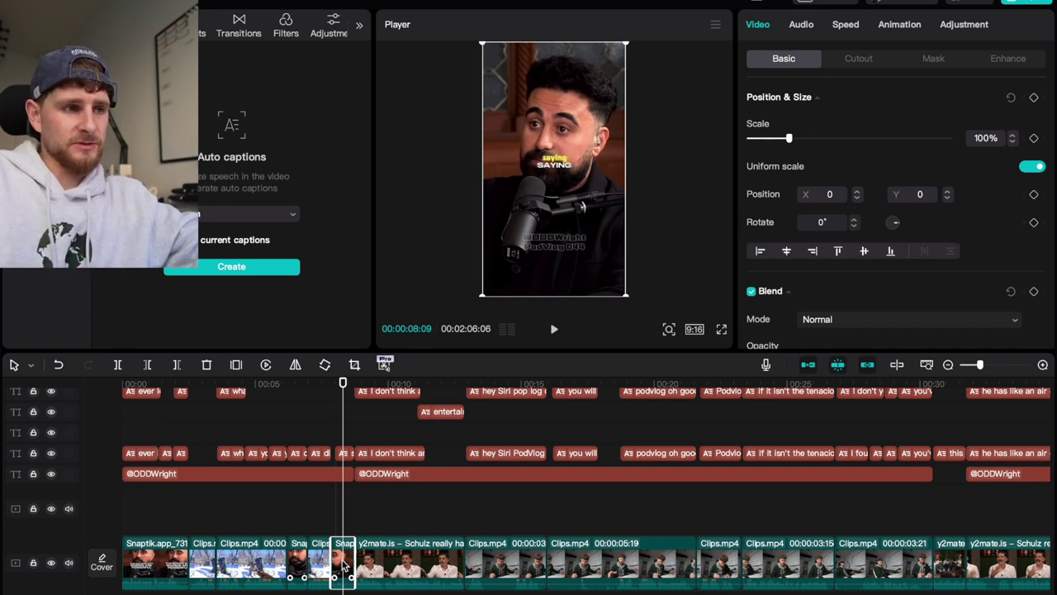
Step: Display the template library and place the playhead where the second skit begins, at 00:00:08:22
{"action": "scroll", "coordinate": [324, 28], "scroll_direction": "down", "scroll_amount": 2}
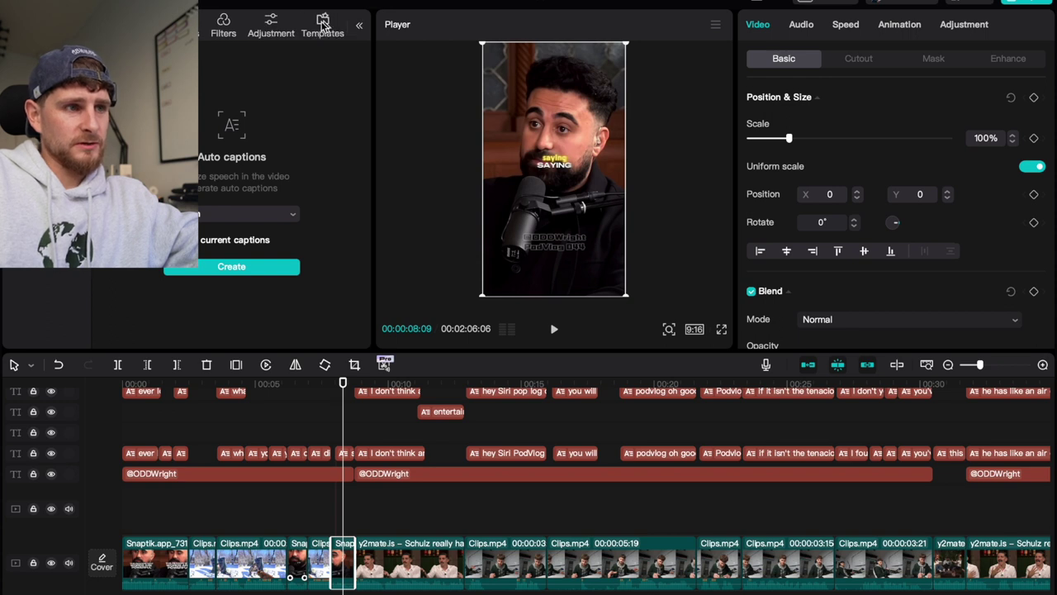
{"action": "left_click", "coordinate": [322, 25]}
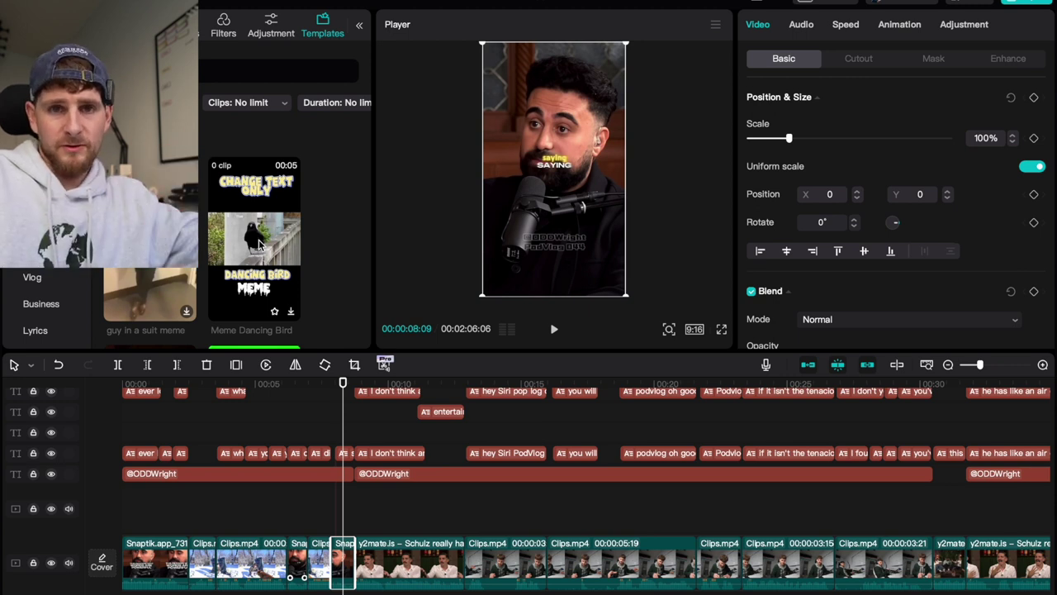
{"action": "left_click", "coordinate": [357, 511]}
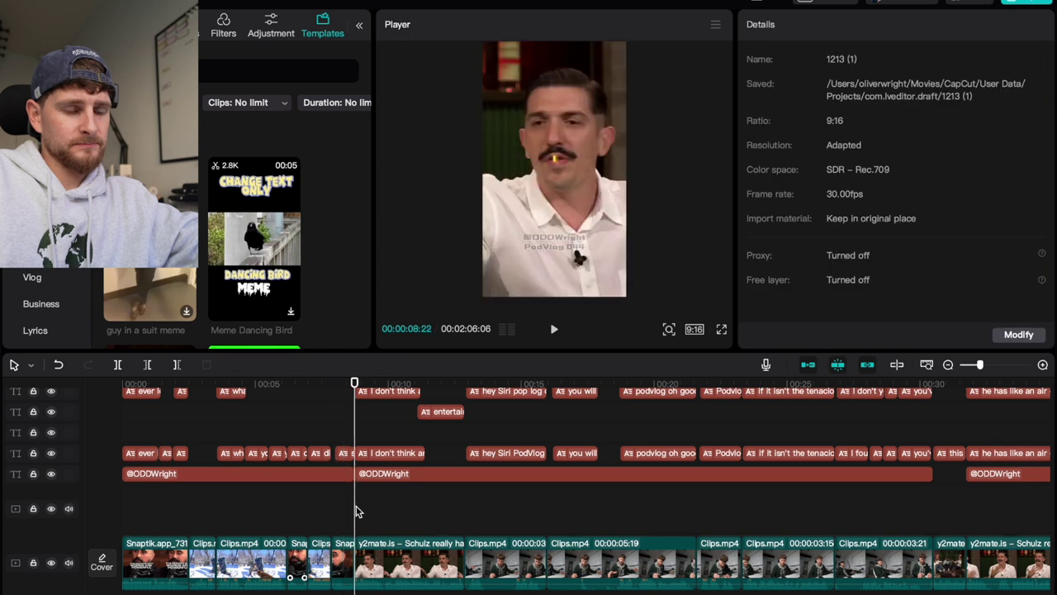
Step: Add all eleven videos from Finder's "045 - Plan Day 11/28/23" Clips folder to the end of CapCut's main track
{"action": "key", "text": "shift+z"}
{"action": "scroll", "coordinate": [357, 511], "scroll_direction": "down", "scroll_amount": 3}
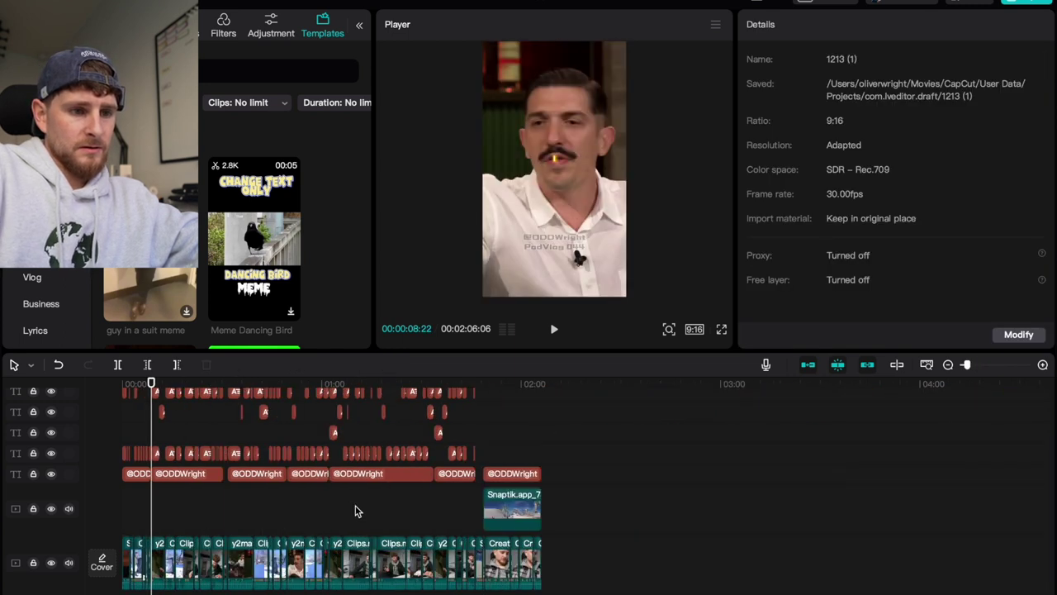
{"action": "left_click", "coordinate": [543, 446]}
{"action": "key", "text": "super+Tab"}
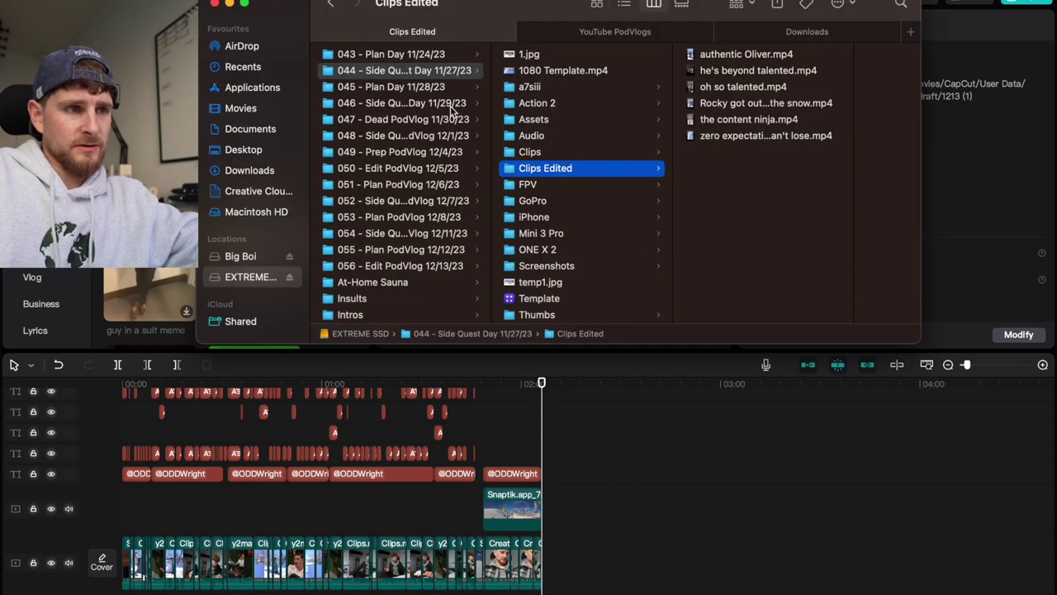
{"action": "left_click", "coordinate": [409, 89]}
{"action": "left_click", "coordinate": [543, 154]}
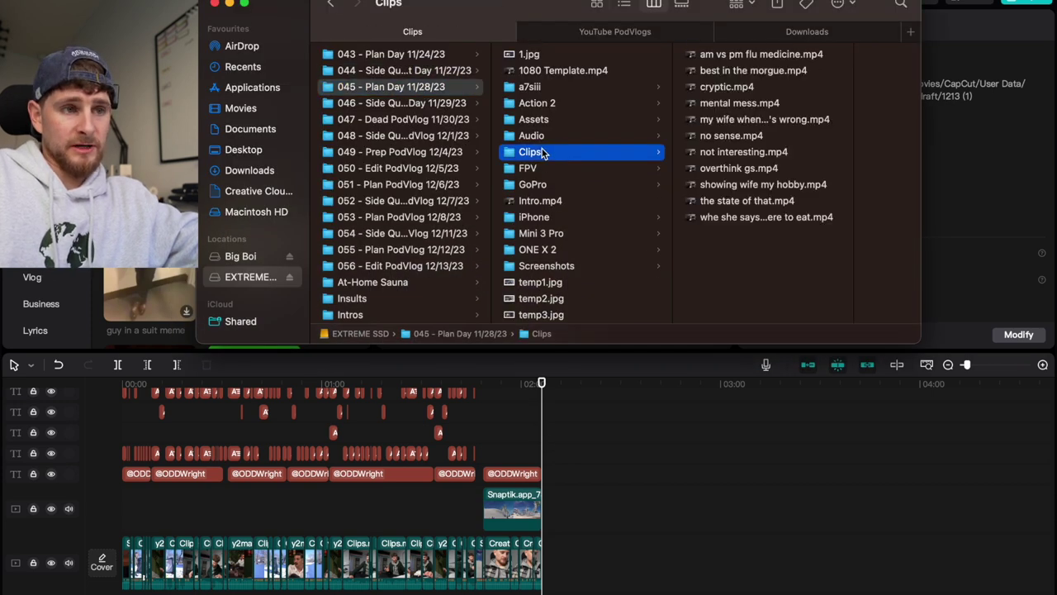
{"action": "left_click_drag", "start_coordinate": [758, 221], "coordinate": [739, 49]}
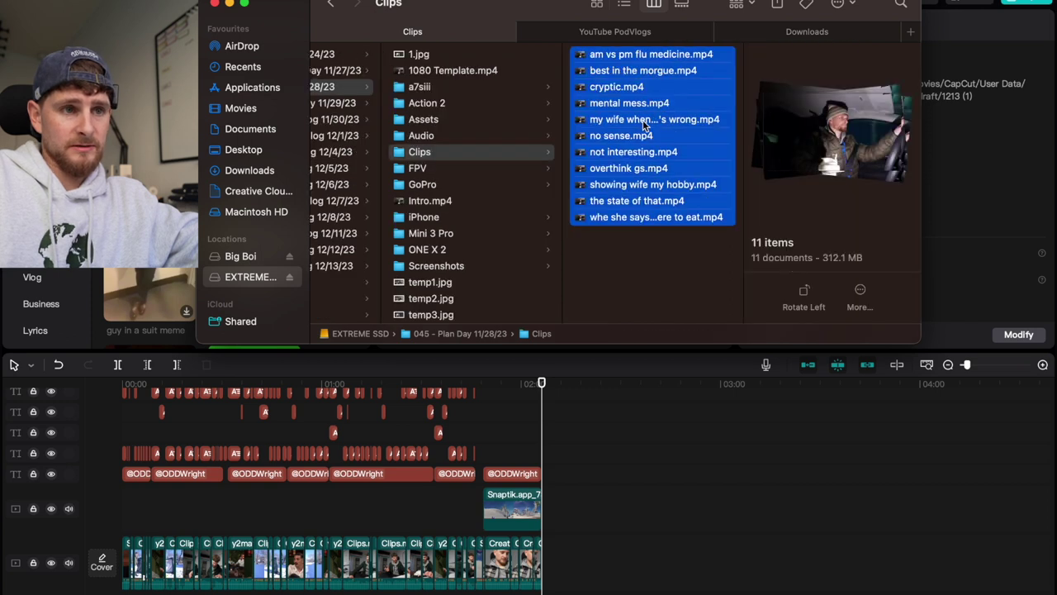
{"action": "left_click_drag", "start_coordinate": [630, 211], "coordinate": [573, 571]}
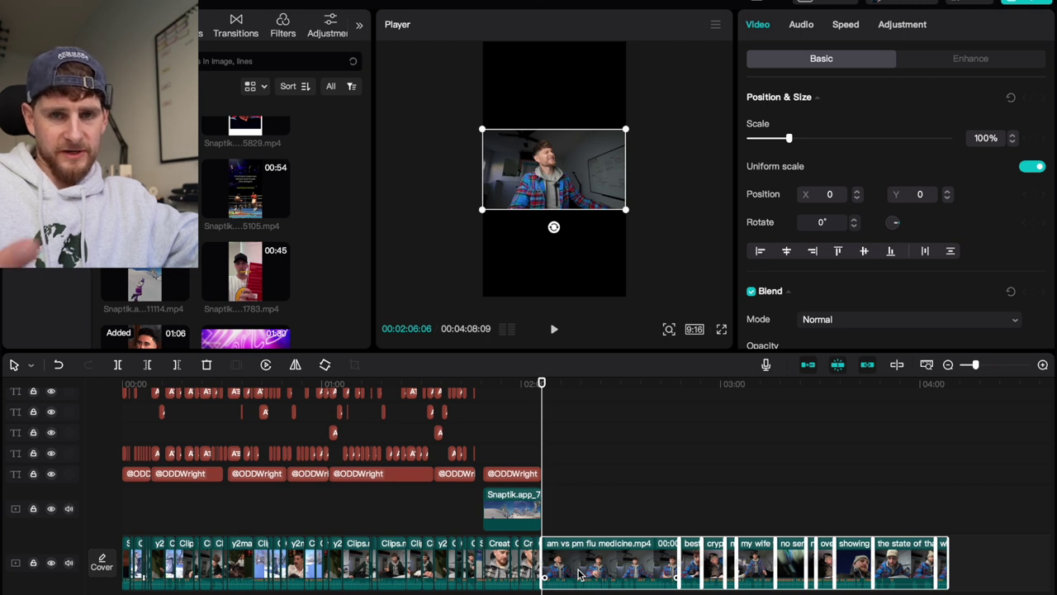
Step: Look over the newly added clips along the main track and place the playhead within "am vs pm flu medicine.mp4" at 00:02:27:12
{"action": "scroll", "coordinate": [578, 574], "scroll_direction": "up", "scroll_amount": 2}
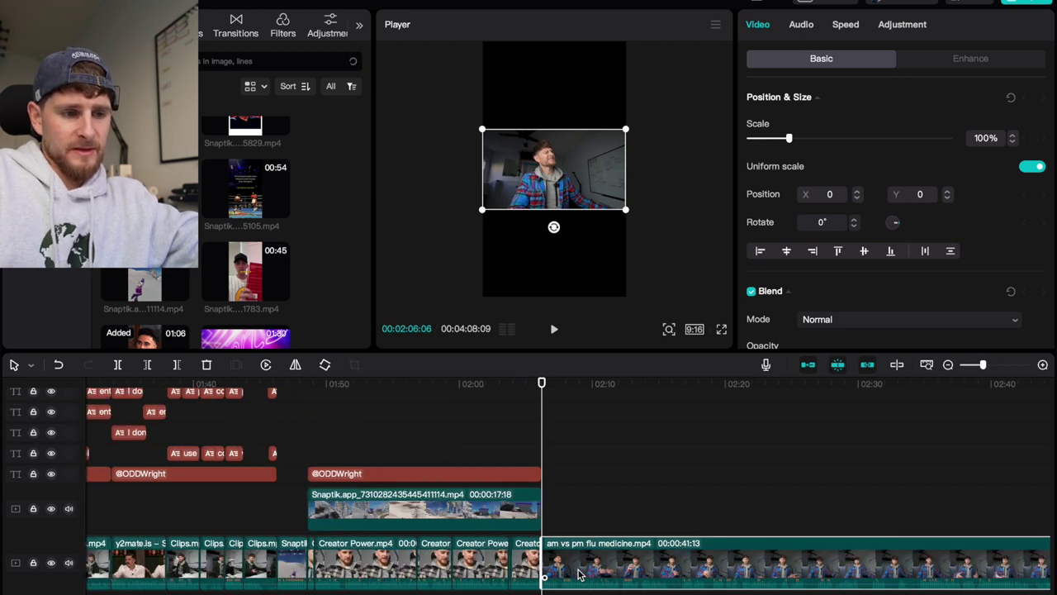
{"action": "key", "text": "space"}
{"action": "scroll", "coordinate": [578, 574], "scroll_direction": "down", "scroll_amount": 2}
{"action": "key", "text": "space"}
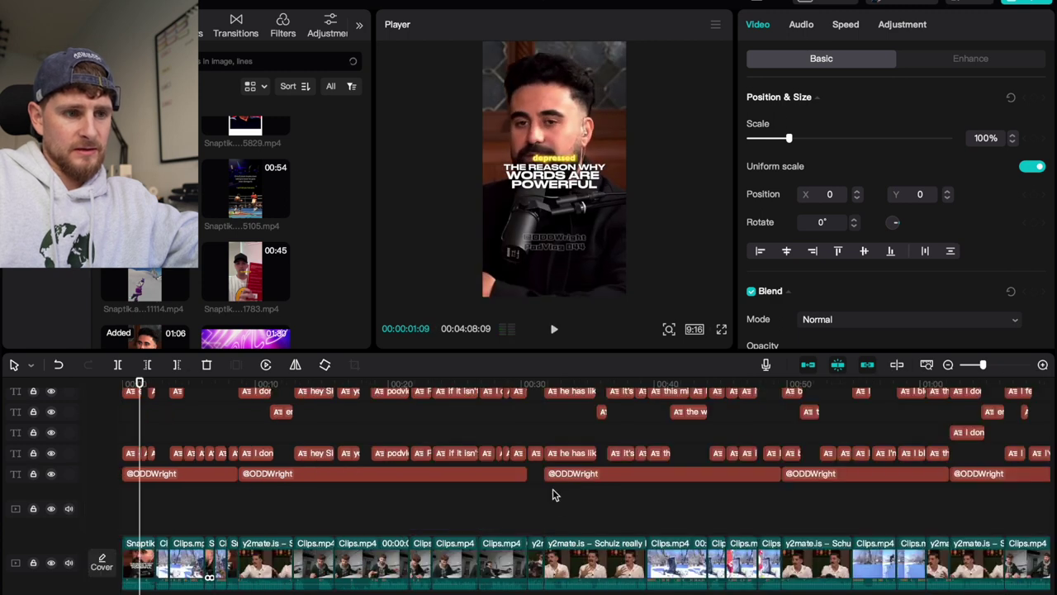
{"action": "scroll", "coordinate": [552, 493], "scroll_direction": "up", "scroll_amount": 2}
{"action": "scroll", "coordinate": [553, 493], "scroll_direction": "down", "scroll_amount": 2}
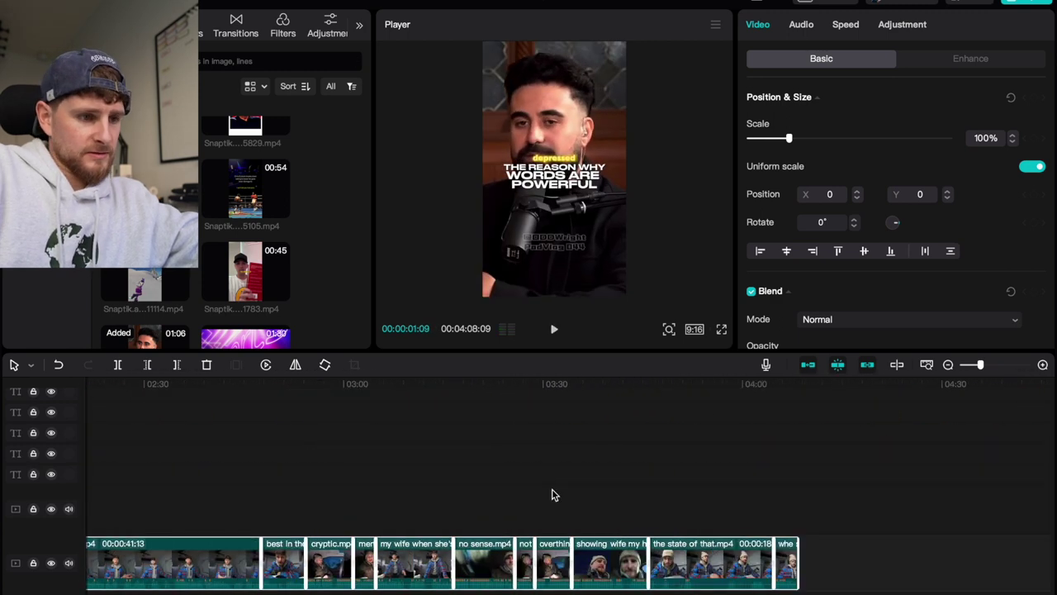
{"action": "scroll", "coordinate": [552, 493], "scroll_direction": "left", "scroll_amount": 5}
{"action": "scroll", "coordinate": [552, 494], "scroll_direction": "right", "scroll_amount": 2}
{"action": "left_click", "coordinate": [410, 508]}
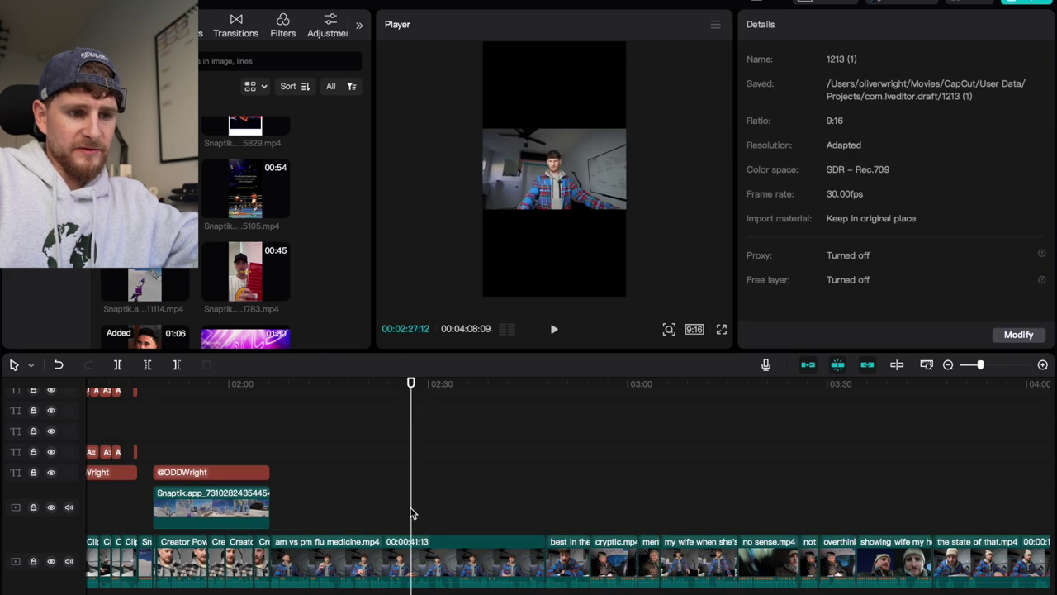
Step: Check the extent of the added clips by selecting them together, and view "am vs pm flu medicine.mp4" at 00:02:25:23
{"action": "left_click_drag", "start_coordinate": [405, 520], "coordinate": [793, 556]}
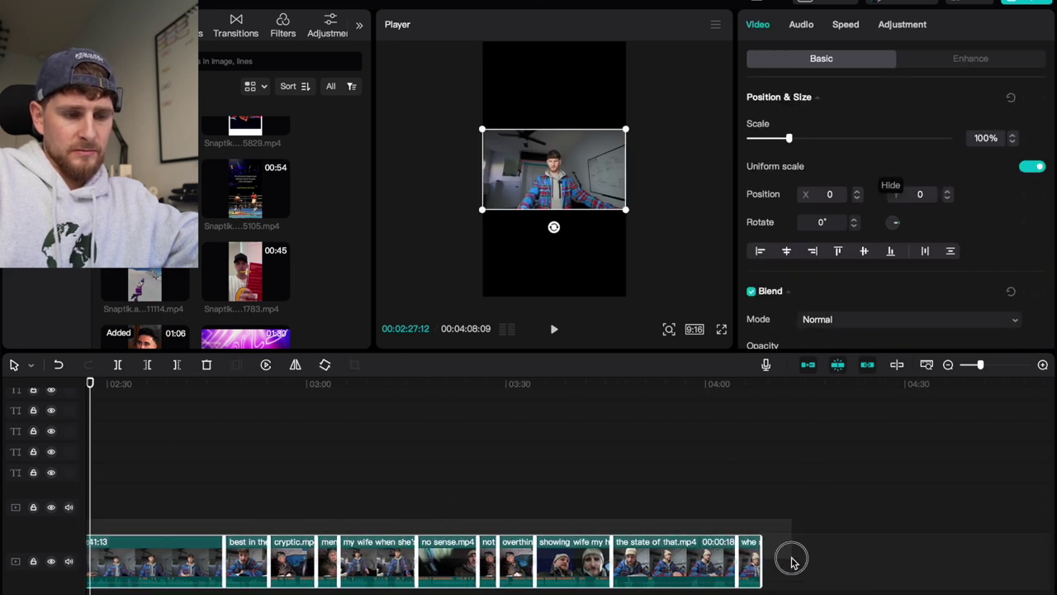
{"action": "scroll", "coordinate": [793, 563], "scroll_direction": "left", "scroll_amount": 10}
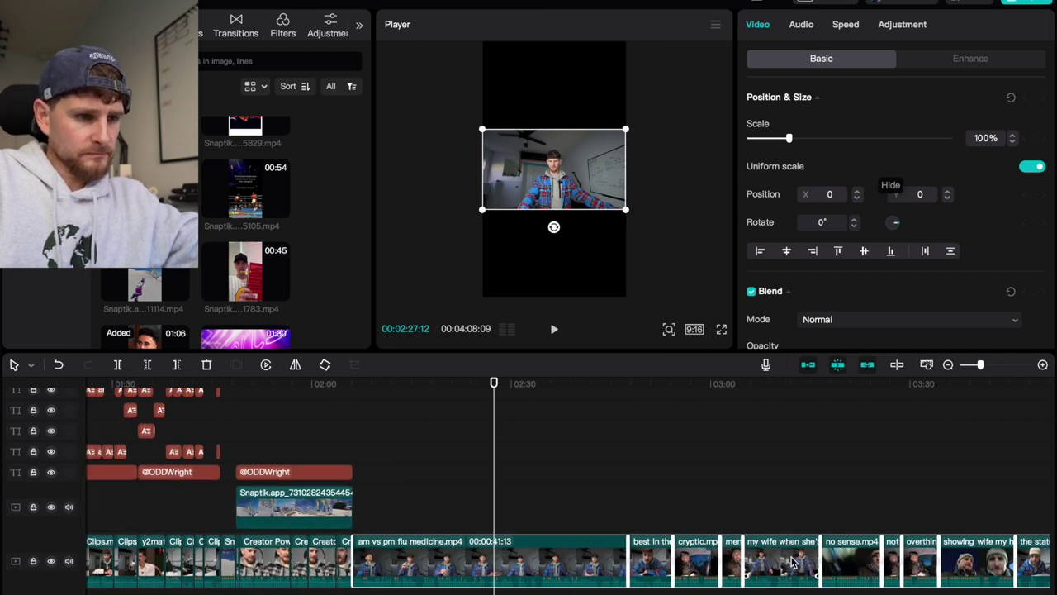
{"action": "left_click", "coordinate": [504, 563]}
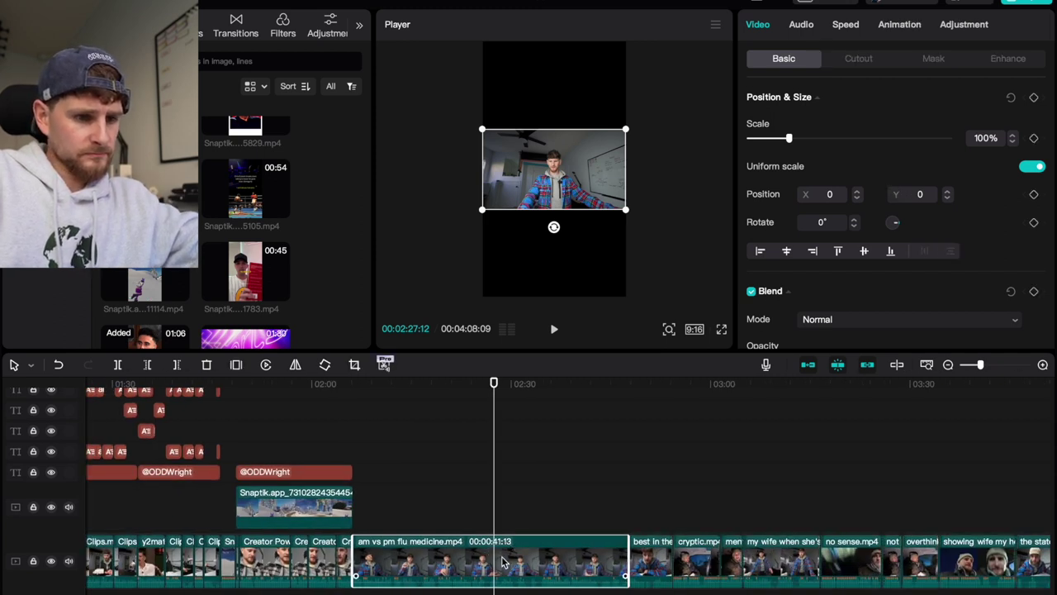
{"action": "scroll", "coordinate": [504, 563], "scroll_direction": "down", "scroll_amount": 2}
{"action": "left_click_drag", "start_coordinate": [572, 535], "coordinate": [819, 556]}
{"action": "left_click", "coordinate": [488, 528]}
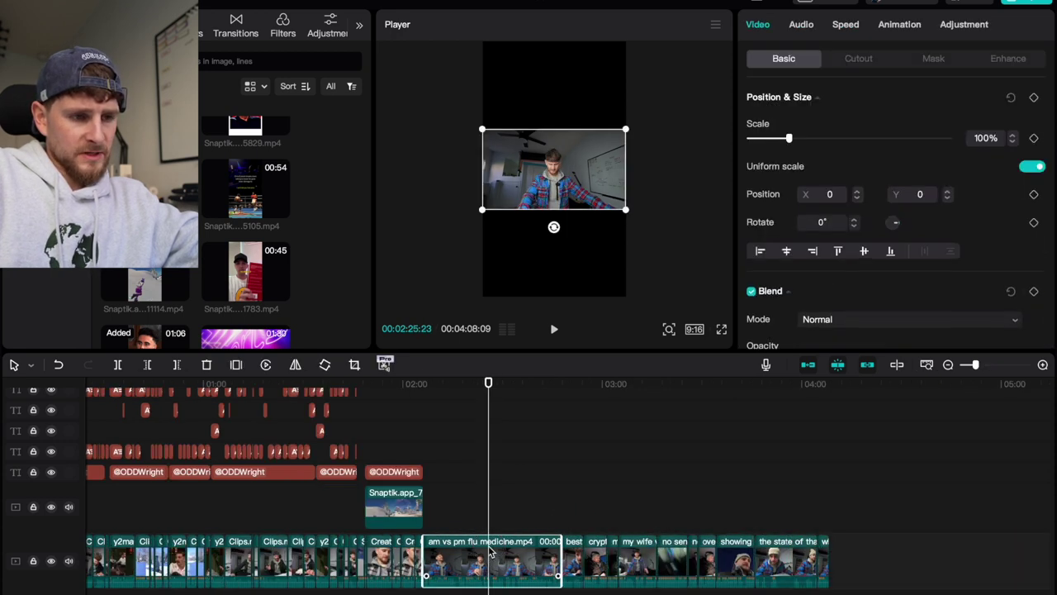
Step: Run Remove filler words on "am vs pm flu medicine.mp4" and delete its marked pauses, including the 0.87s and 0.70s ones
{"action": "left_click", "coordinate": [383, 365]}
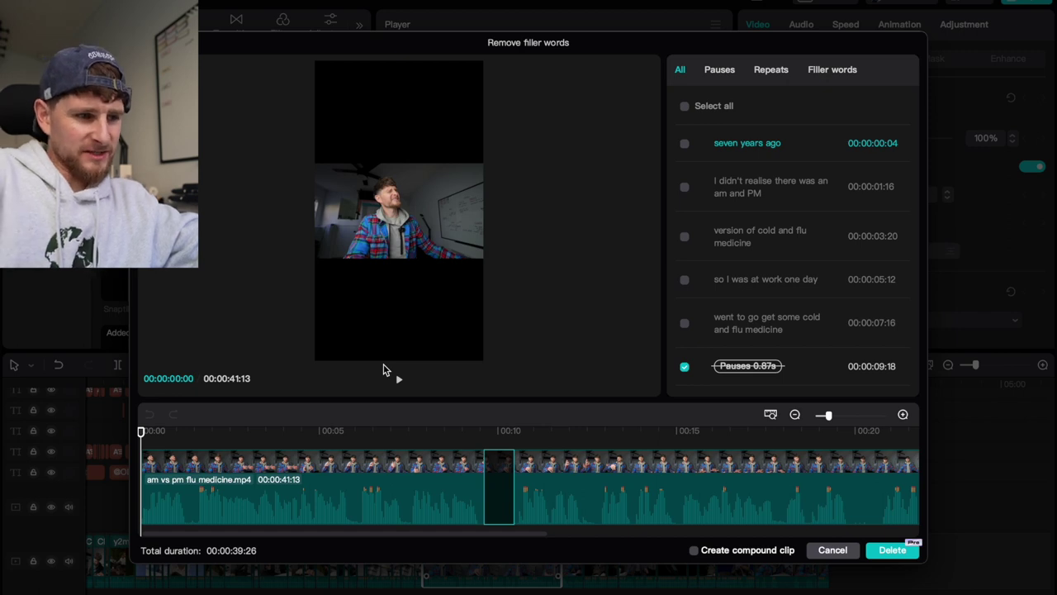
{"action": "left_click", "coordinate": [877, 503]}
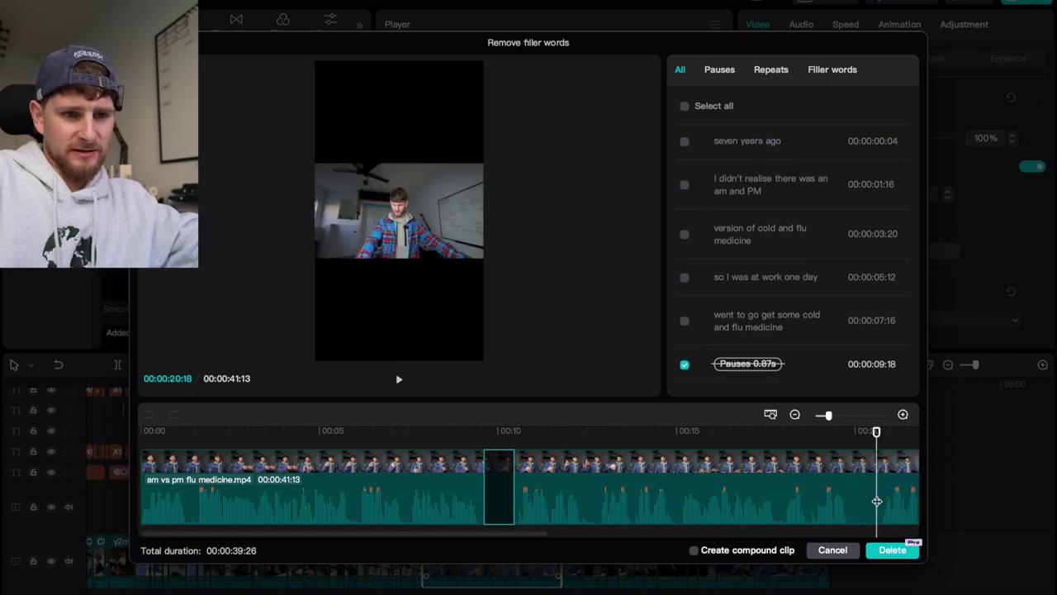
{"action": "left_click_drag", "start_coordinate": [874, 438], "coordinate": [864, 436]}
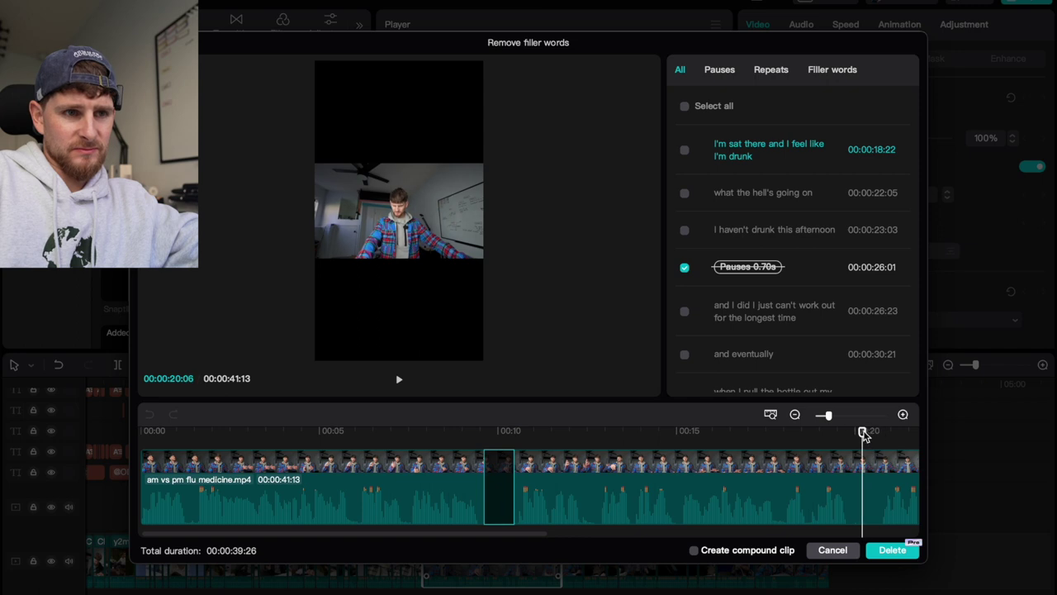
{"action": "left_click", "coordinate": [890, 550]}
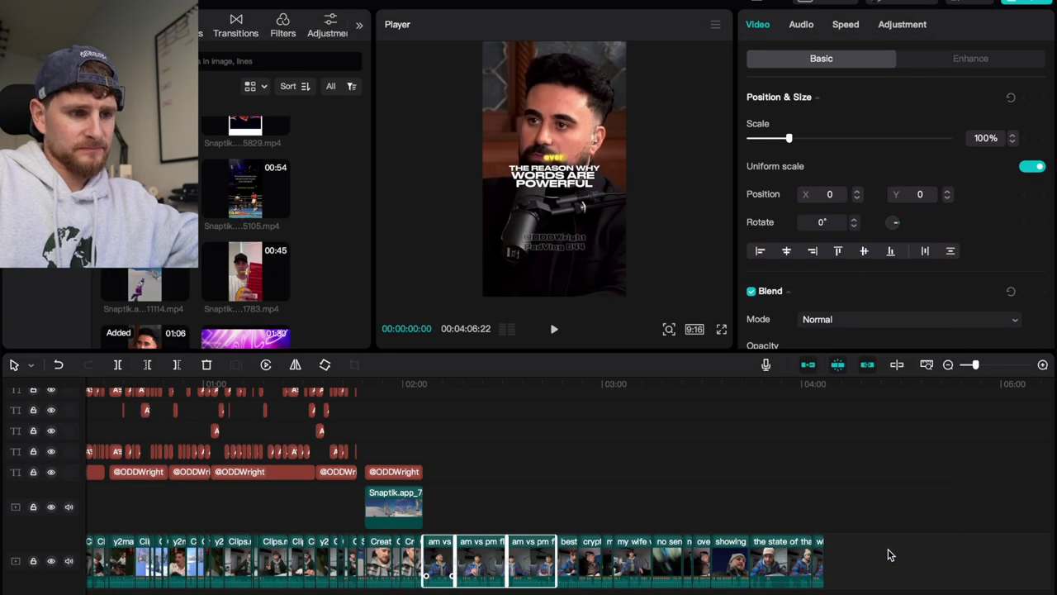
Step: Split the first "am vs pm flu medicine.mp4" piece at 00:02:07:13 and 00:02:07:23 to isolate a short pause
{"action": "left_click", "coordinate": [446, 522]}
{"action": "scroll", "coordinate": [446, 526], "scroll_direction": "up", "scroll_amount": 3}
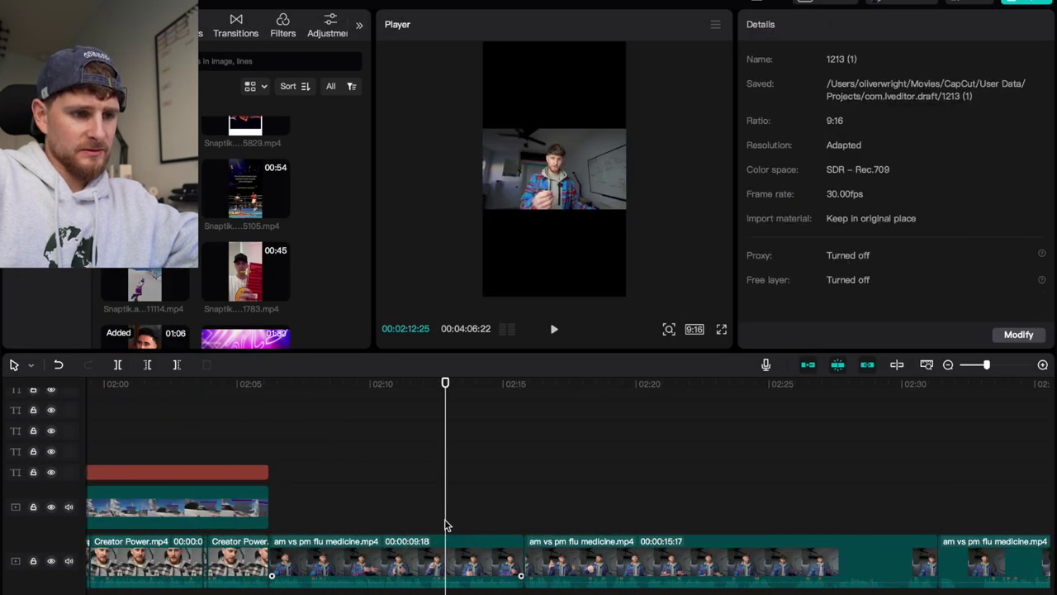
{"action": "left_click", "coordinate": [302, 516]}
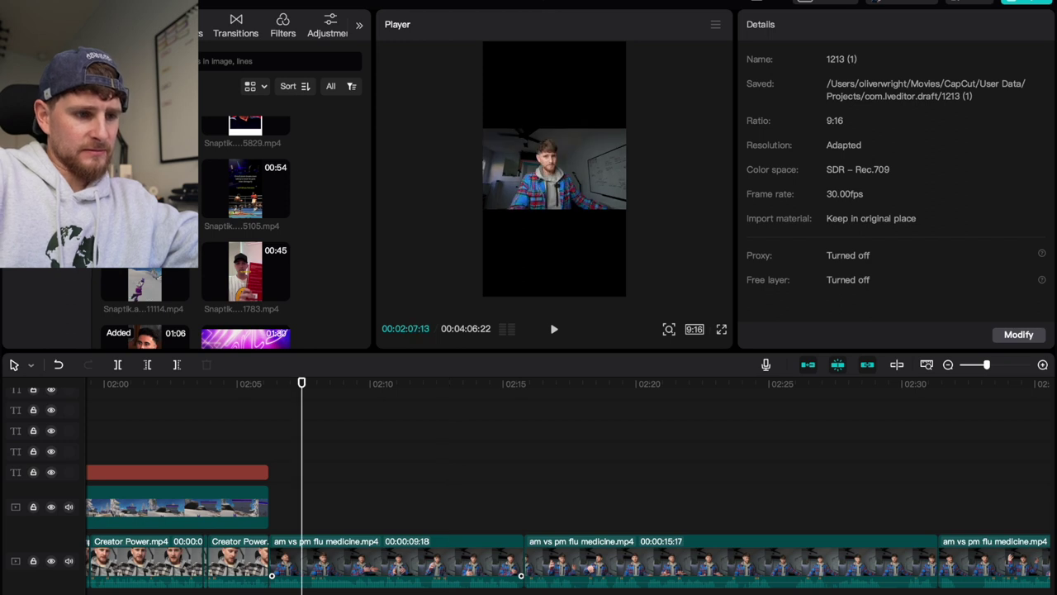
{"action": "scroll", "coordinate": [299, 510], "scroll_direction": "up", "scroll_amount": 2}
{"action": "left_click_drag", "start_coordinate": [302, 384], "coordinate": [320, 384]}
{"action": "key", "text": "ctrl+b"}
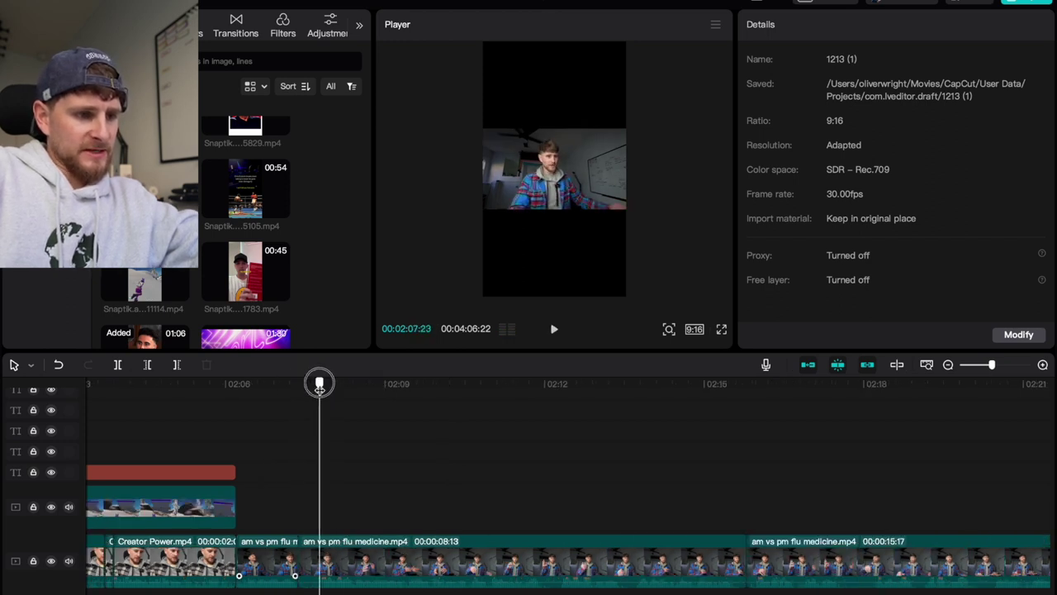
{"action": "key", "text": "ctrl+b"}
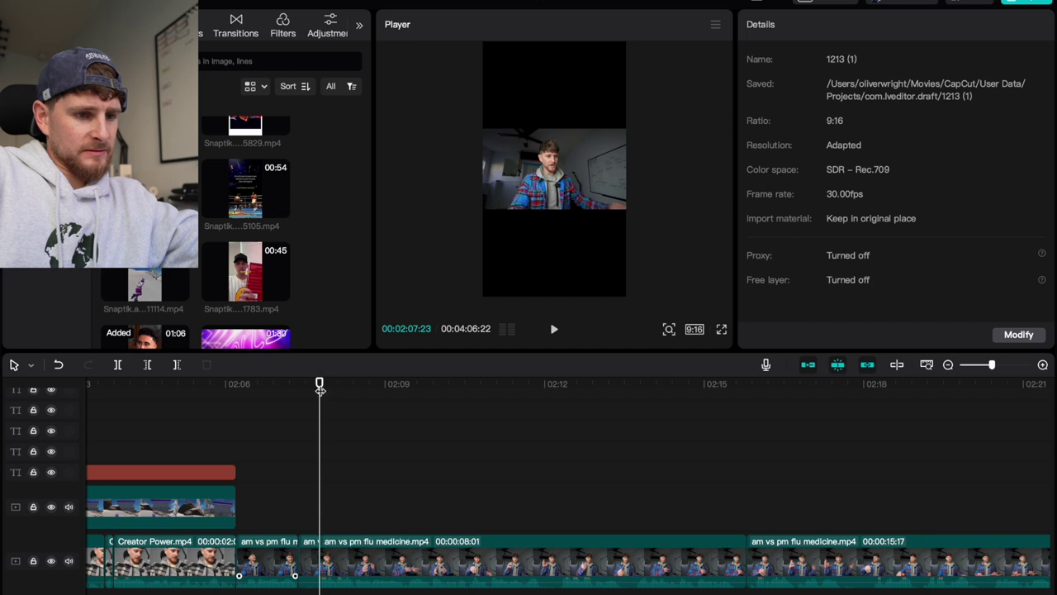
Step: Split the rest of the first flu medicine piece around its remaining pauses, with the last cut at about 00:02:15:18
{"action": "left_click", "coordinate": [538, 418]}
{"action": "left_click_drag", "start_coordinate": [541, 384], "coordinate": [735, 415]}
{"action": "key", "text": "ctrl+b"}
{"action": "key", "text": "ctrl+b"}
{"action": "key", "text": "ctrl+b"}
{"action": "key", "text": "ctrl+b"}
Step: Delete the four short pause fragments from the first flu medicine piece together
{"action": "left_click", "coordinate": [741, 560]}
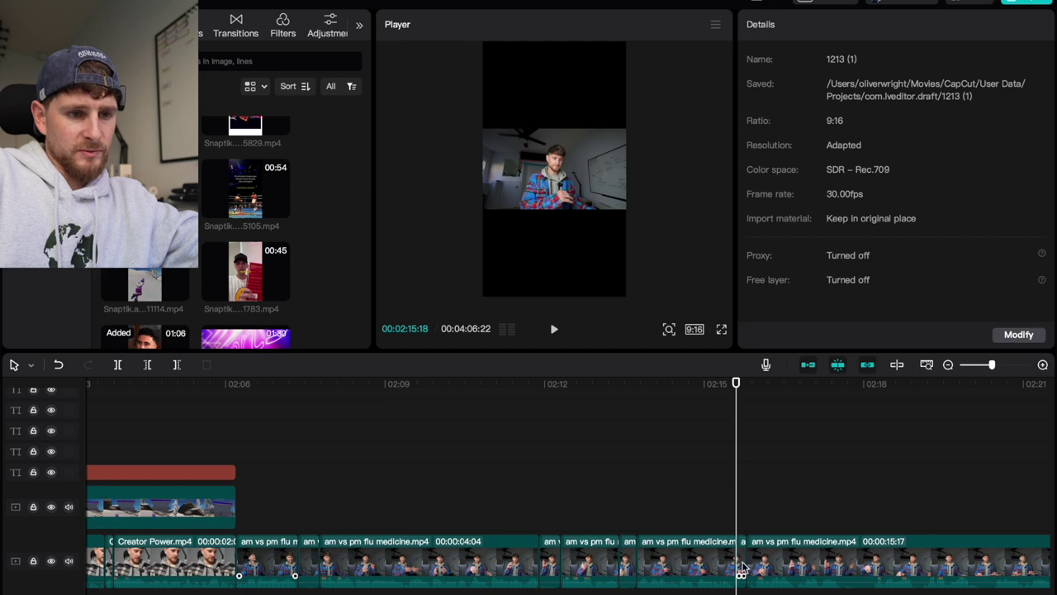
{"action": "left_click", "coordinate": [628, 560], "text": "ctrl"}
{"action": "left_click", "coordinate": [549, 567], "text": "ctrl"}
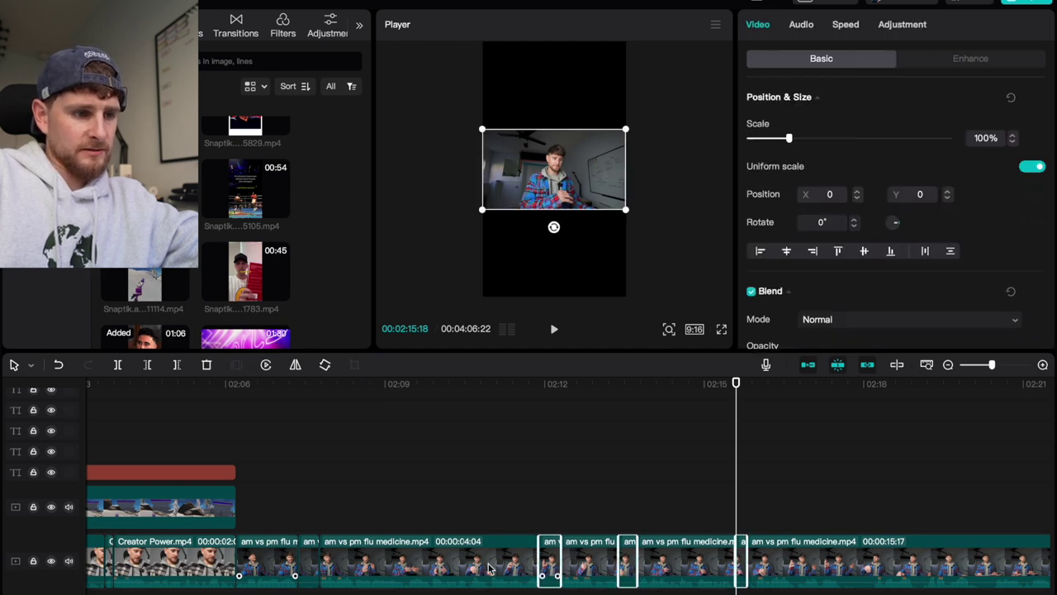
{"action": "left_click", "coordinate": [305, 564], "text": "ctrl"}
{"action": "key", "text": "Delete"}
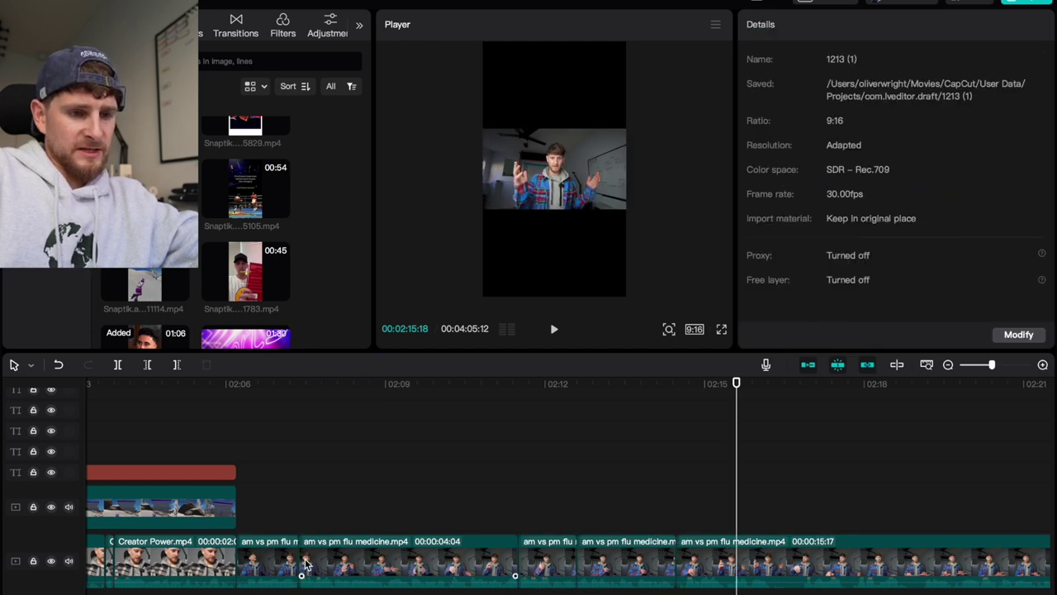
Step: Cut out two short pauses from the second flu medicine piece, starting at 00:02:16:08 and ending at 00:02:19:04
{"action": "scroll", "coordinate": [306, 564], "scroll_direction": "right", "scroll_amount": 5}
{"action": "left_click", "coordinate": [490, 517]}
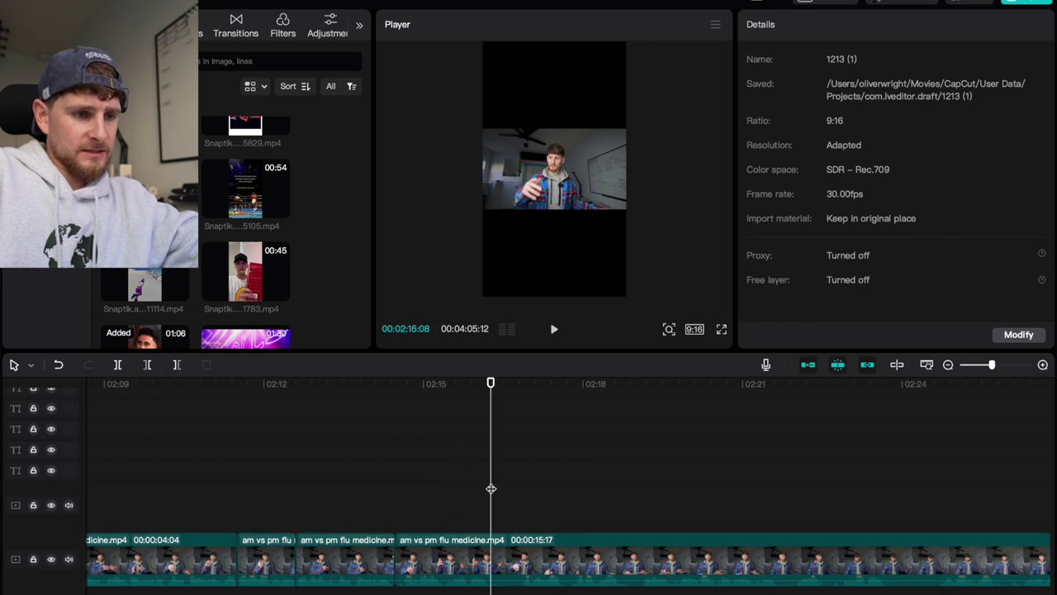
{"action": "key", "text": "super+b"}
{"action": "left_click_drag", "start_coordinate": [491, 394], "coordinate": [644, 398]}
{"action": "key", "text": "super+b"}
{"action": "key", "text": "super+b"}
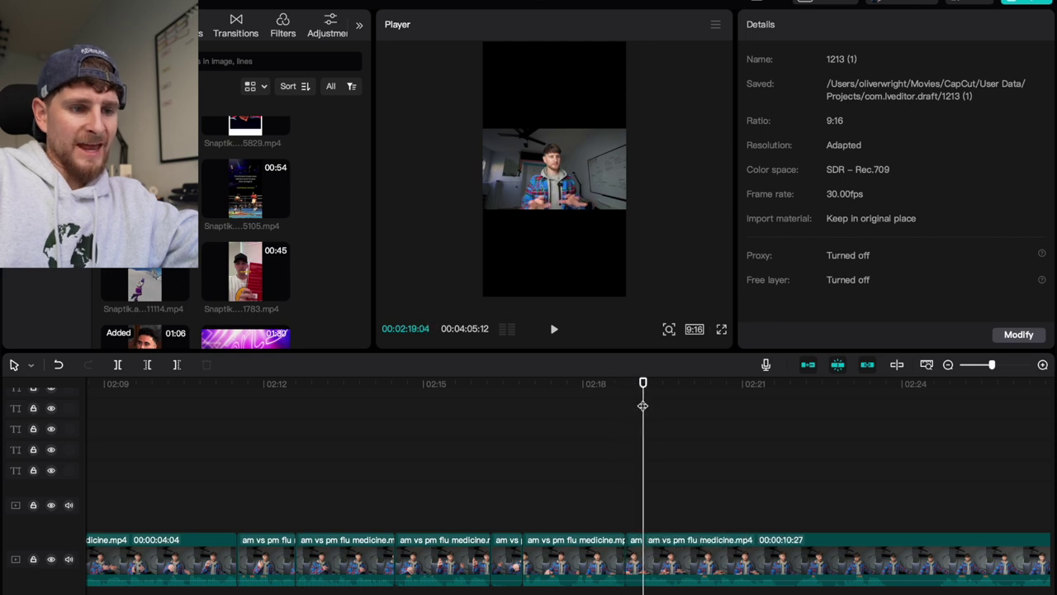
{"action": "left_click", "coordinate": [634, 565]}
{"action": "left_click", "coordinate": [506, 565], "text": "super"}
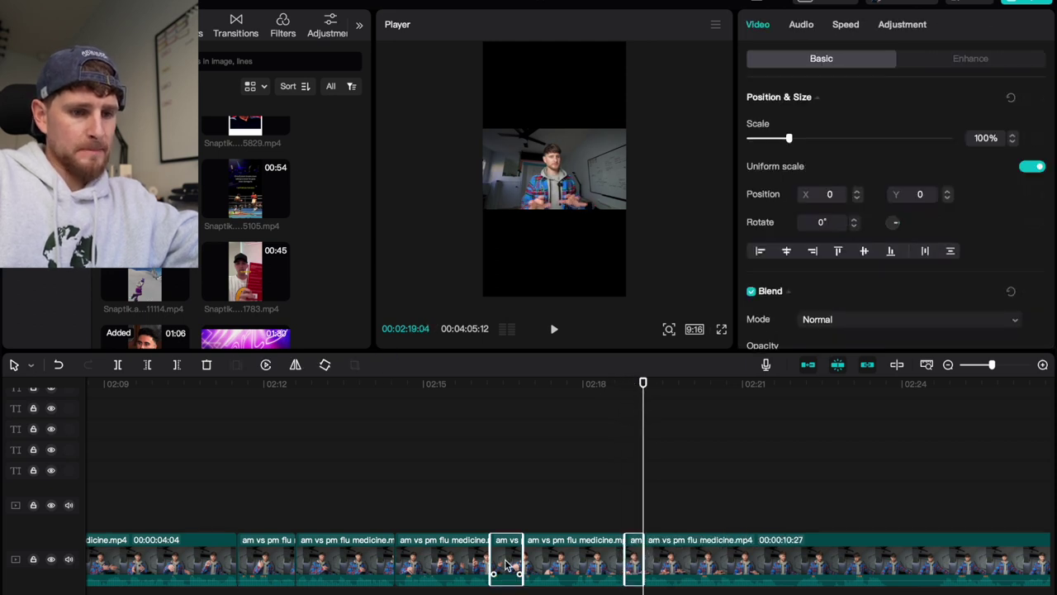
{"action": "key", "text": "Delete"}
Step: Split the remaining second flu medicine piece ten times around its pauses, with the last cut at 00:02:28:00
{"action": "scroll", "coordinate": [506, 545], "scroll_direction": "right", "scroll_amount": 5}
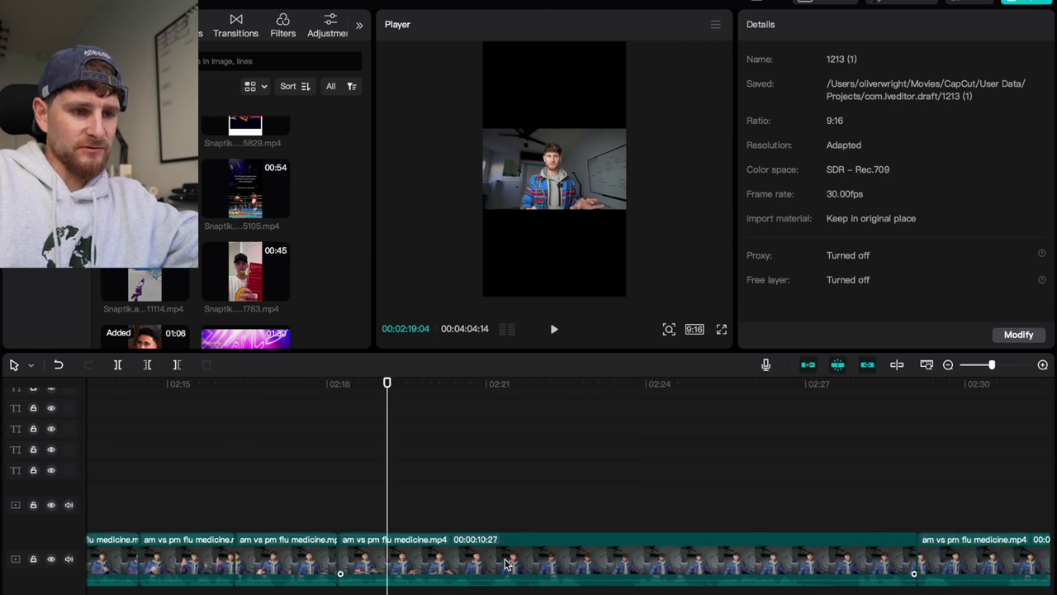
{"action": "left_click", "coordinate": [473, 494]}
{"action": "key", "text": "super+b"}
{"action": "left_click_drag", "start_coordinate": [474, 384], "coordinate": [859, 406]}
{"action": "key", "text": "super+b"}
{"action": "key", "text": "super+b"}
{"action": "key", "text": "super+b"}
{"action": "key", "text": "super+b"}
{"action": "key", "text": "super+b"}
{"action": "key", "text": "super+b"}
{"action": "key", "text": "super+b"}
{"action": "key", "text": "super+b"}
{"action": "key", "text": "super+b"}
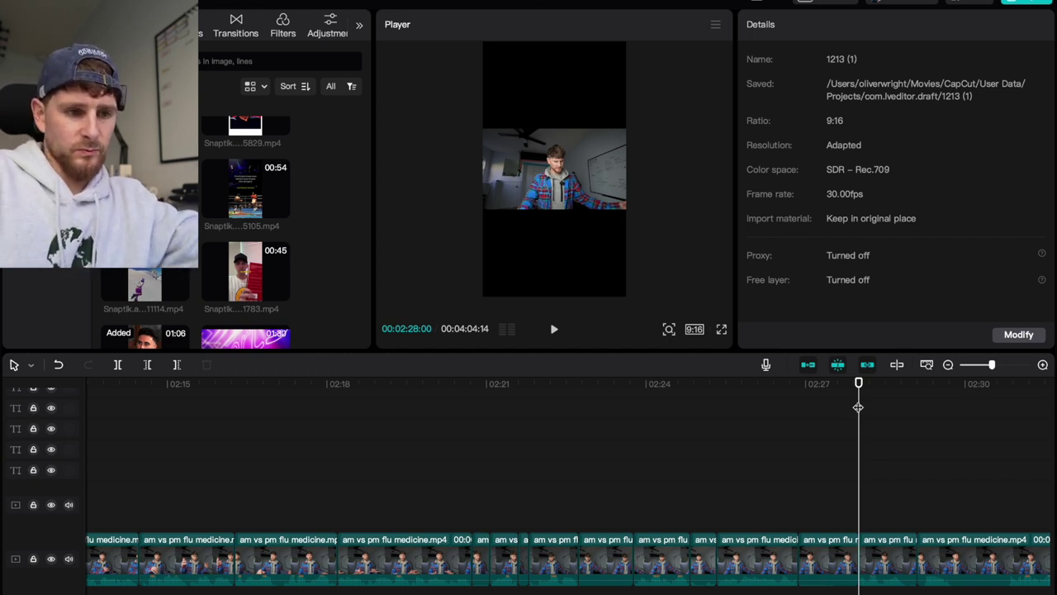
Step: Delete the five pause fragments isolated in the second flu medicine piece together
{"action": "left_click", "coordinate": [839, 551]}
{"action": "left_click", "coordinate": [706, 567], "text": "super"}
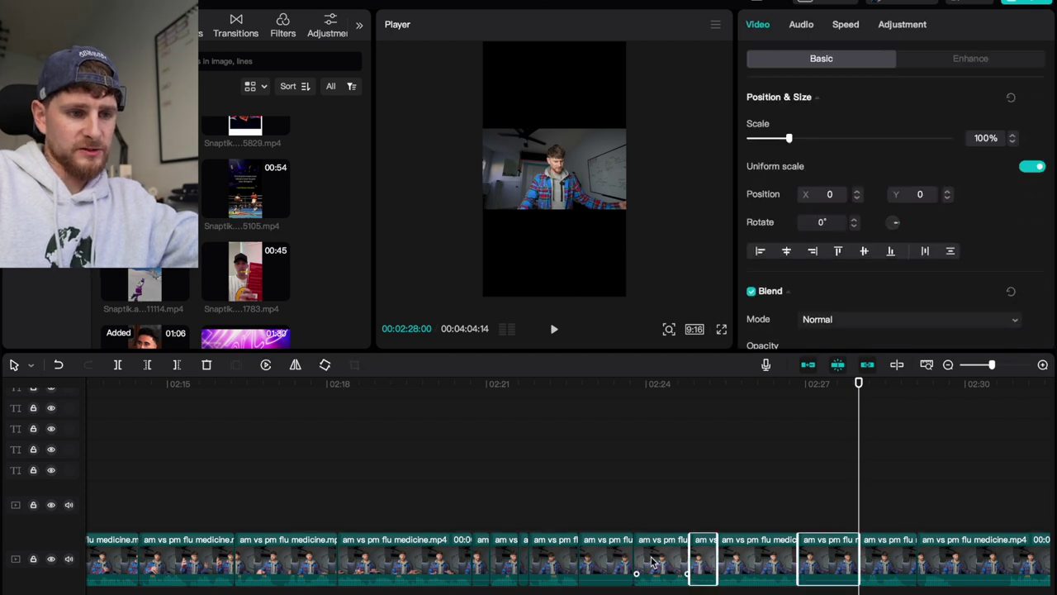
{"action": "left_click", "coordinate": [615, 564], "text": "super"}
{"action": "left_click", "coordinate": [524, 569], "text": "super"}
{"action": "left_click", "coordinate": [482, 569], "text": "super"}
{"action": "key", "text": "Delete"}
Step: Cut the flu medicine footage at 00:02:25:19 and 00:02:26:01 and delete the short fragments between the cuts
{"action": "scroll", "coordinate": [482, 568], "scroll_direction": "right", "scroll_amount": 3}
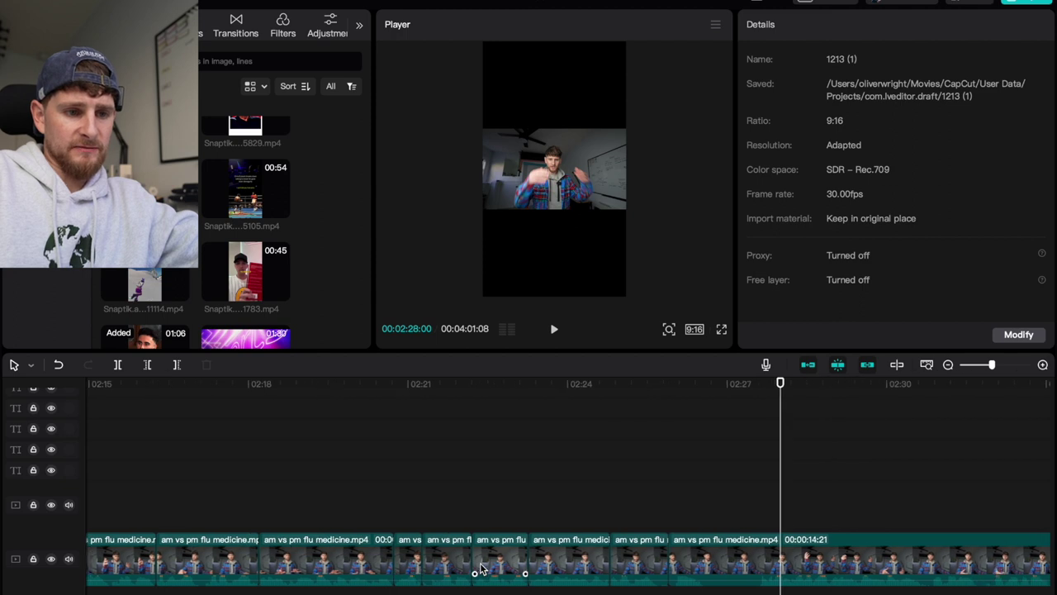
{"action": "left_click", "coordinate": [624, 513]}
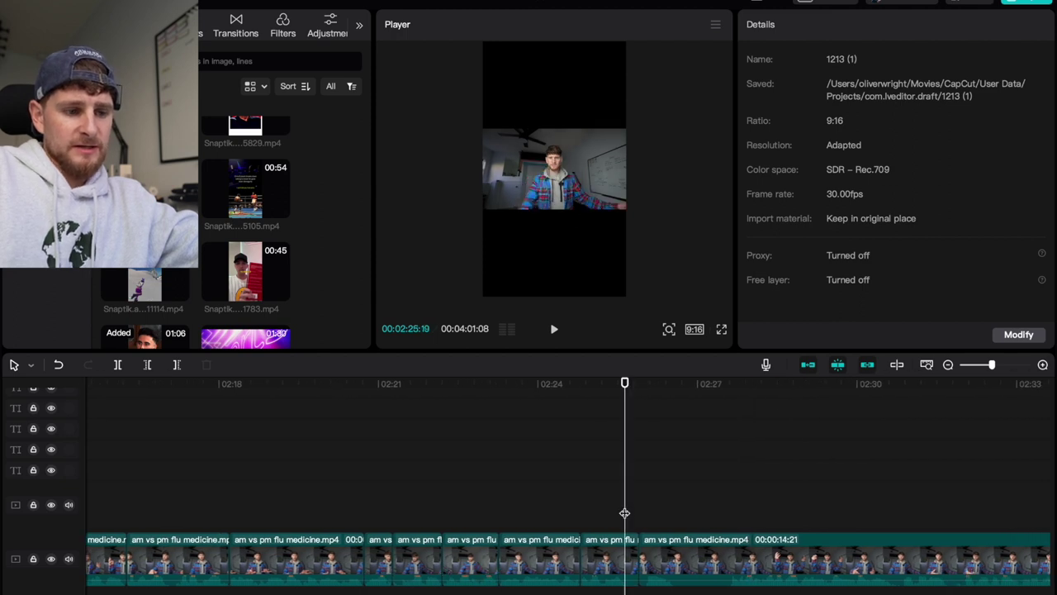
{"action": "left_click", "coordinate": [645, 507]}
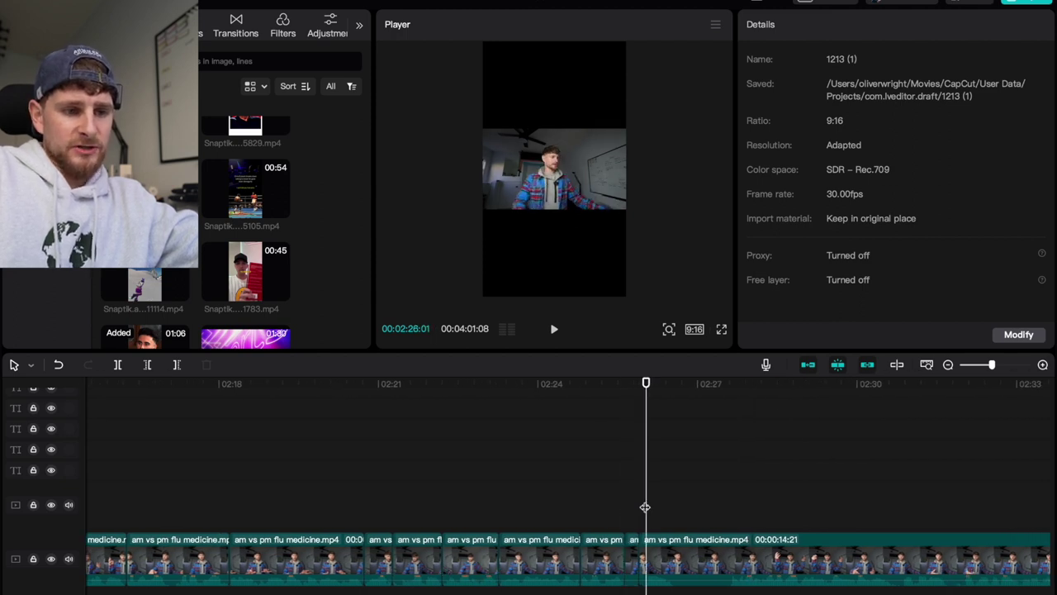
{"action": "key", "text": "super+b"}
{"action": "left_click", "coordinate": [634, 546]}
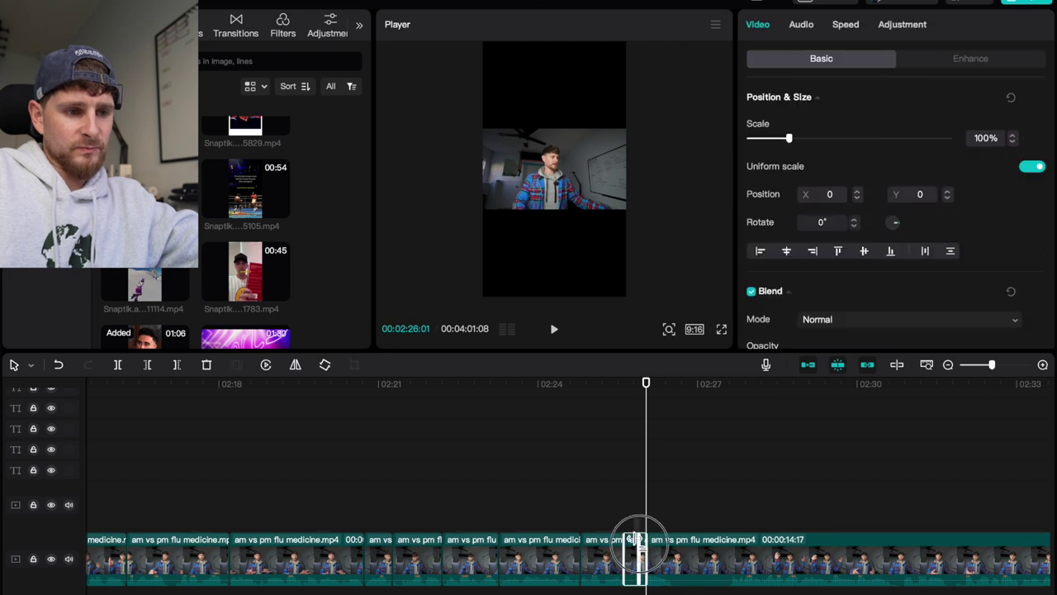
{"action": "key", "text": "Delete"}
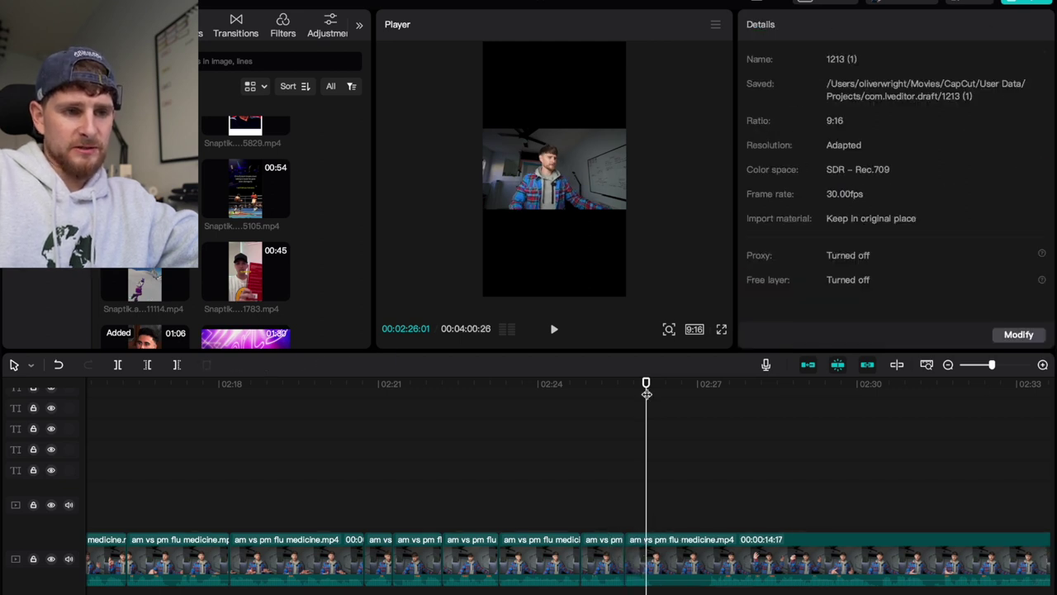
Step: Split the third flu medicine piece twice after 00:02:26:01, up to about 00:02:27:06, and delete the pause between the cuts
{"action": "left_click_drag", "start_coordinate": [647, 385], "coordinate": [708, 385]}
{"action": "key", "text": "super+b"}
{"action": "key", "text": "super+b"}
{"action": "left_click", "coordinate": [670, 572]}
{"action": "key", "text": "Delete"}
Step: Play through the third flu medicine piece to find its next pause and cut out the short fragment ending at 00:02:30:17
{"action": "scroll", "coordinate": [670, 576], "scroll_direction": "right", "scroll_amount": 5}
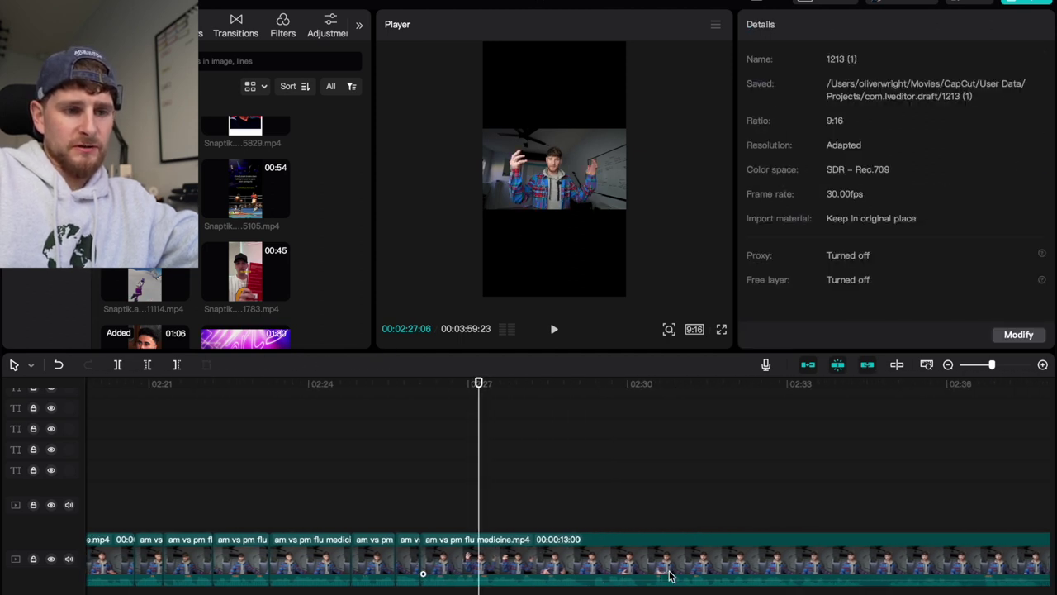
{"action": "left_click", "coordinate": [612, 517]}
{"action": "key", "text": "super+b"}
{"action": "key", "text": "space"}
{"action": "key", "text": "space"}
{"action": "key", "text": "super+b"}
{"action": "left_click", "coordinate": [625, 555]}
{"action": "key", "text": "Delete"}
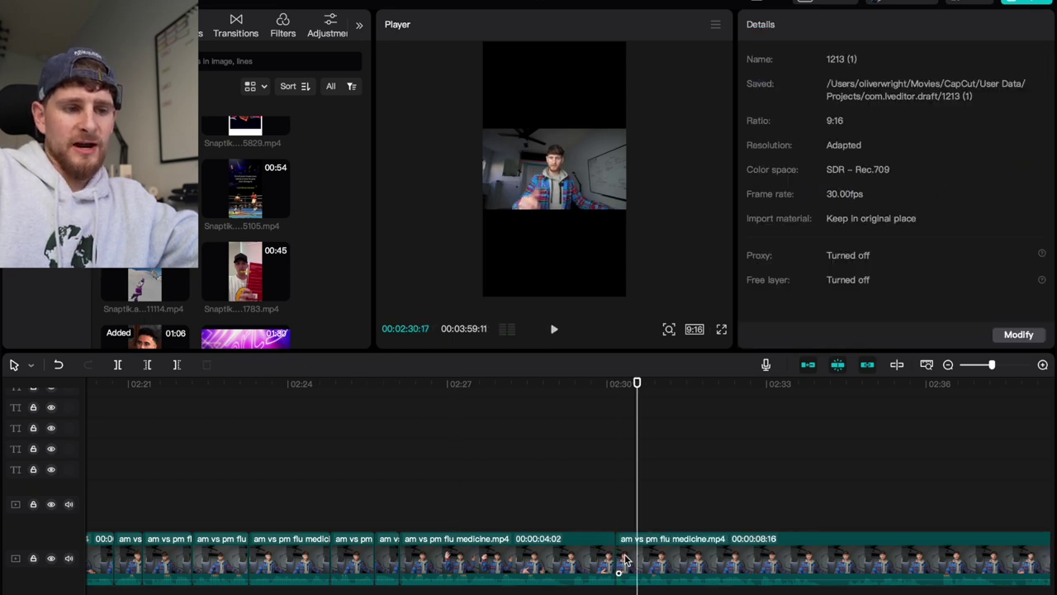
Step: Cut out the short pause ending at 00:02:34:15 in the last flu medicine piece before "best in the morgue.mp4"
{"action": "left_click", "coordinate": [823, 505]}
{"action": "key", "text": "Down"}
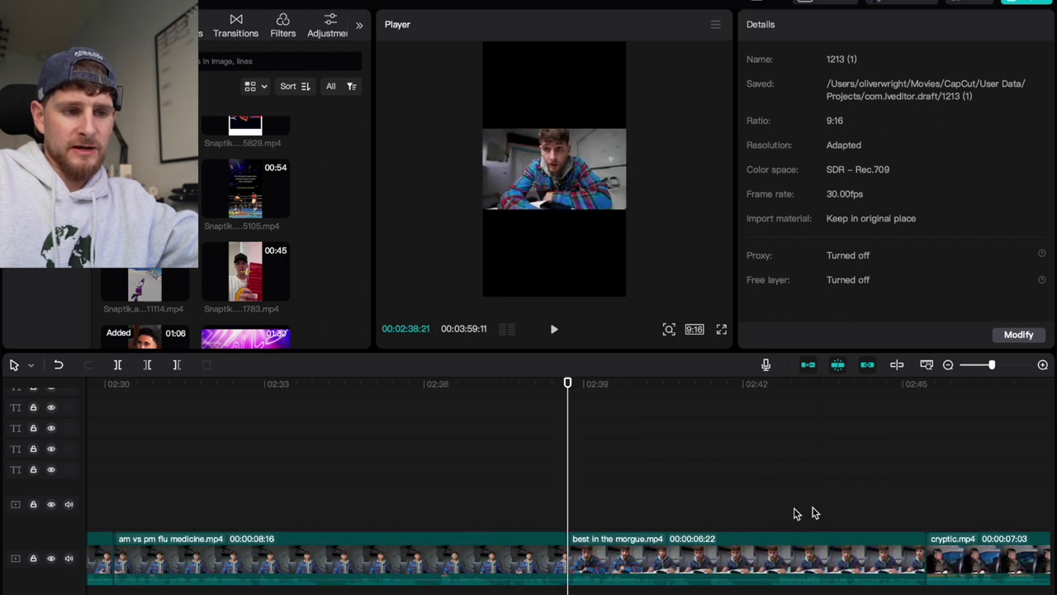
{"action": "left_click", "coordinate": [321, 510]}
{"action": "key", "text": "super+b"}
{"action": "left_click", "coordinate": [345, 504]}
{"action": "key", "text": "super+b"}
{"action": "left_click", "coordinate": [330, 562]}
{"action": "key", "text": "Delete"}
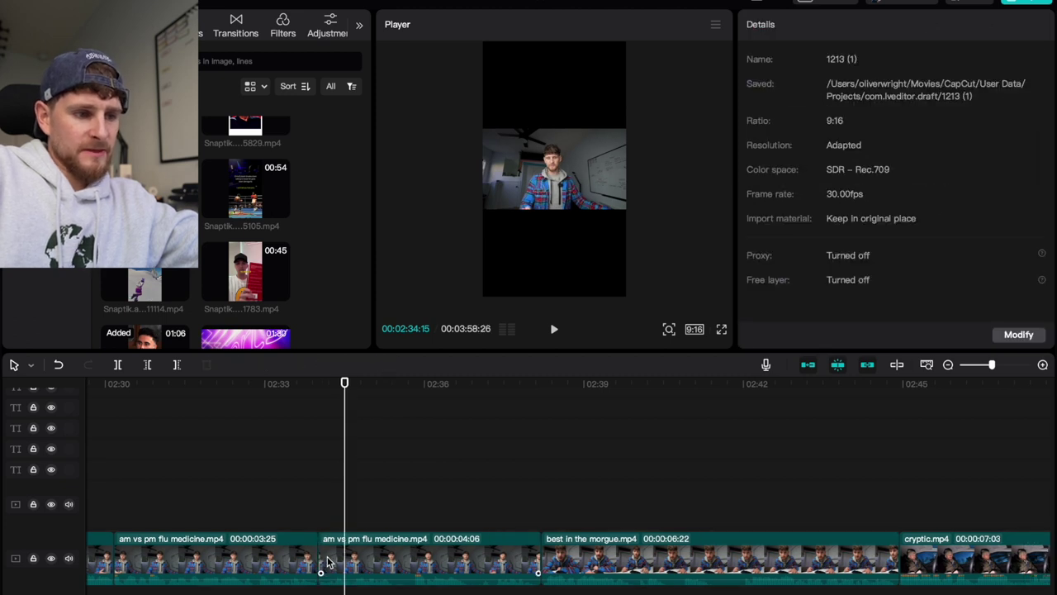
Step: Split the final flu medicine piece at four points, including 00:02:35:25, 00:02:36:24 and 00:02:37:11, and delete its two pause fragments
{"action": "left_click", "coordinate": [391, 502]}
{"action": "key", "text": "super+b"}
{"action": "left_click", "coordinate": [415, 505]}
{"action": "key", "text": "super+b"}
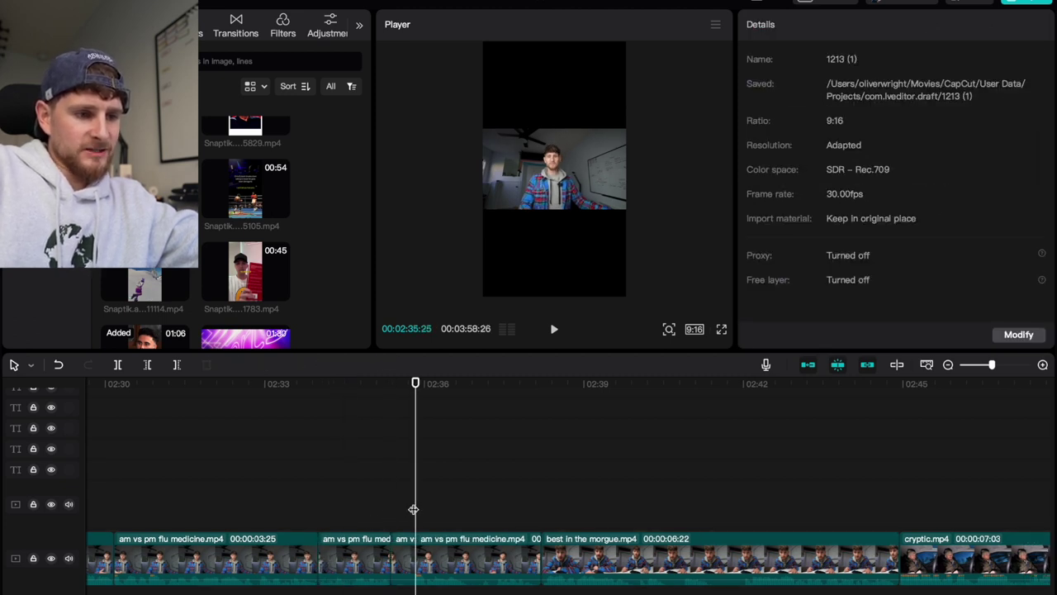
{"action": "left_click", "coordinate": [467, 506]}
{"action": "key", "text": "super+b"}
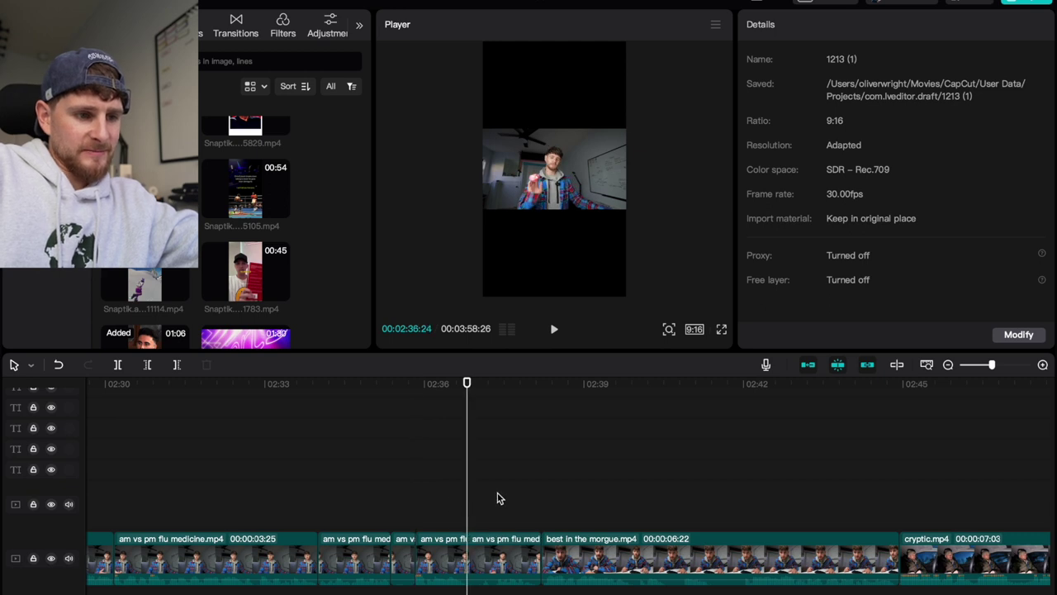
{"action": "left_click", "coordinate": [497, 497]}
{"action": "key", "text": "super+b"}
{"action": "left_click", "coordinate": [475, 562]}
{"action": "left_click", "coordinate": [402, 561], "text": "super"}
{"action": "key", "text": "Delete"}
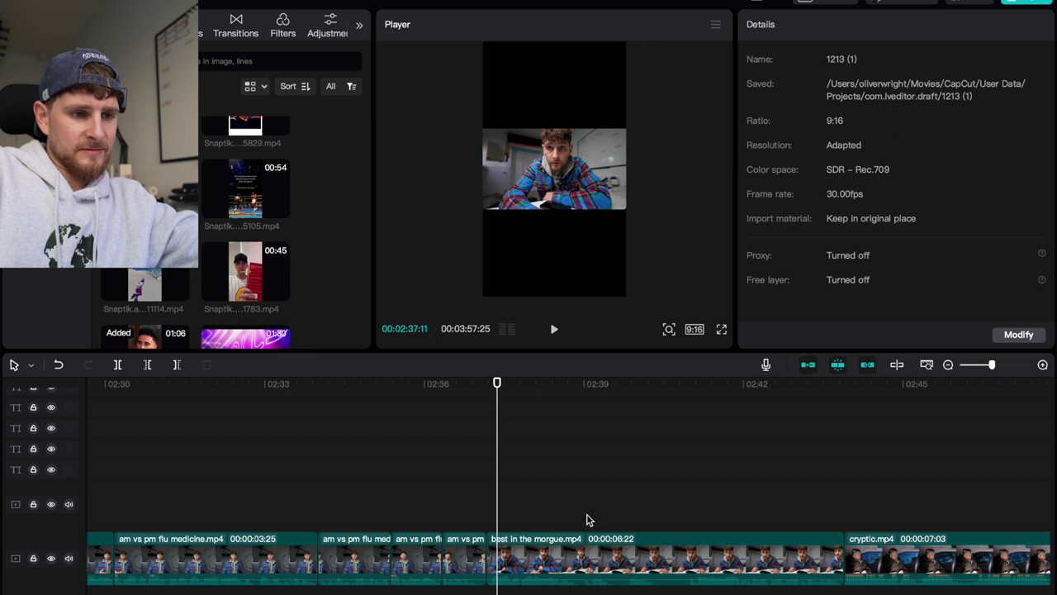
Step: Split "best in the morgue.mp4" four times, with the last cut at 00:02:40:29, and delete its two pause fragments
{"action": "left_click", "coordinate": [604, 496]}
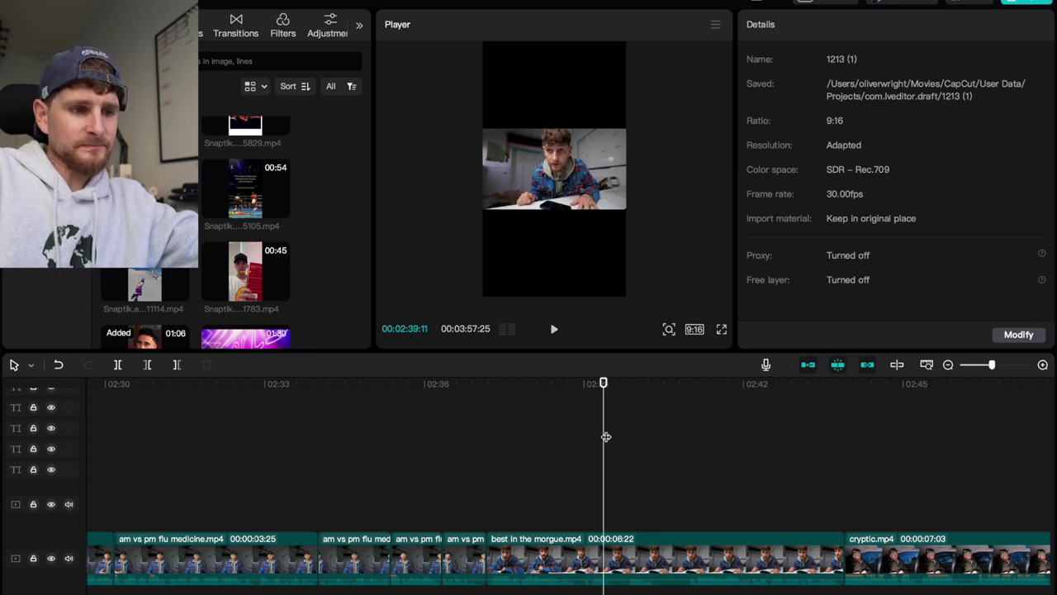
{"action": "left_click_drag", "start_coordinate": [604, 388], "coordinate": [689, 395]}
{"action": "key", "text": "super+b"}
{"action": "key", "text": "super+b"}
{"action": "key", "text": "super+b"}
{"action": "key", "text": "super+b"}
{"action": "left_click", "coordinate": [671, 561]}
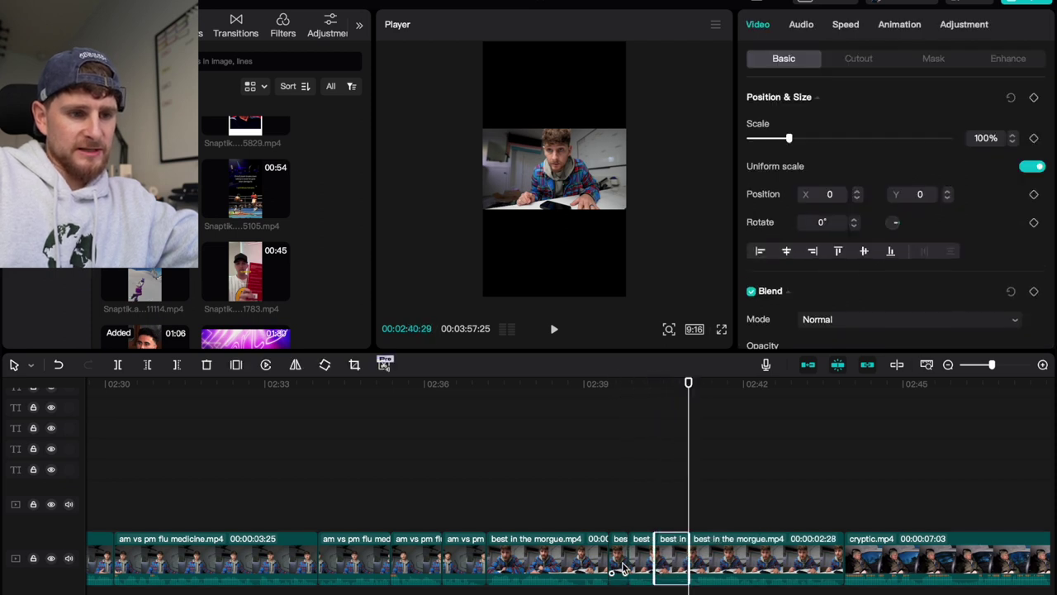
{"action": "left_click", "coordinate": [621, 566], "text": "super"}
{"action": "key", "text": "Delete"}
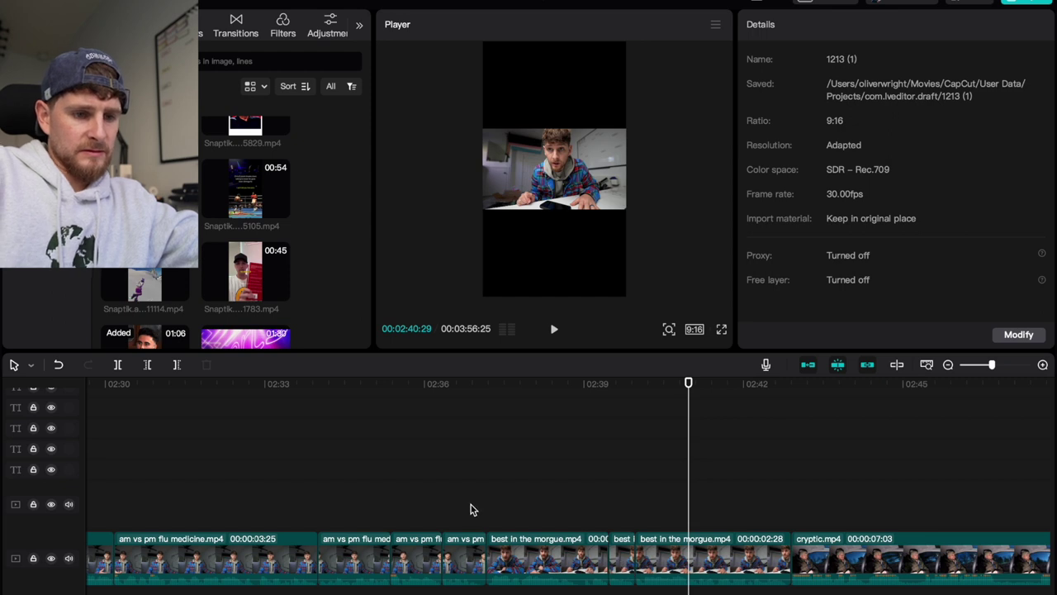
Step: Play the main track from 00:02:40:29 through "cryptic.mp4" and pause at 00:02:49:28 to check for pauses
{"action": "scroll", "coordinate": [471, 509], "scroll_direction": "down", "scroll_amount": 3}
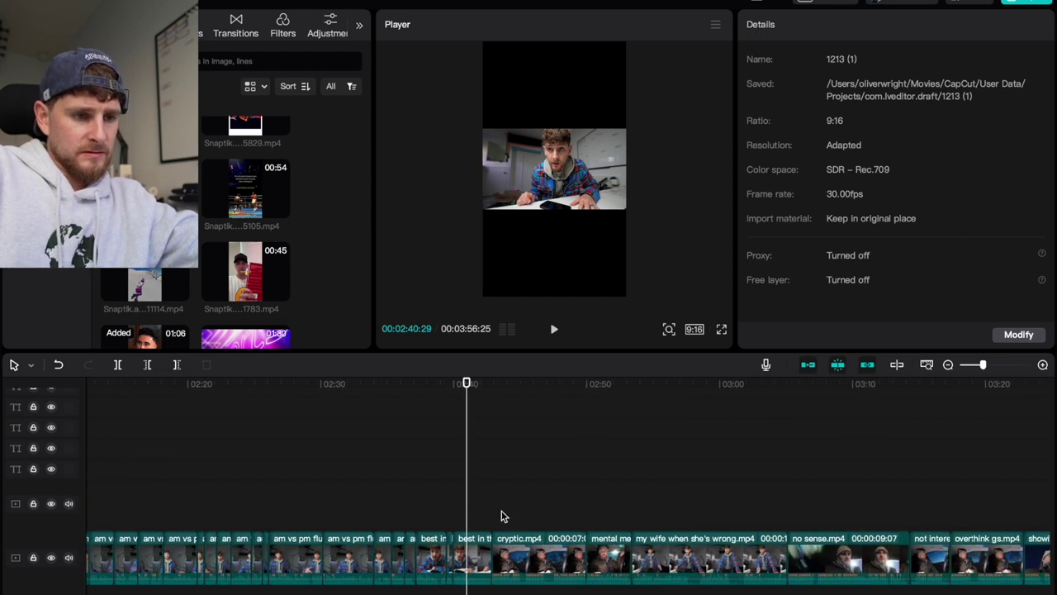
{"action": "key", "text": "space"}
{"action": "scroll", "coordinate": [510, 519], "scroll_direction": "up", "scroll_amount": 3}
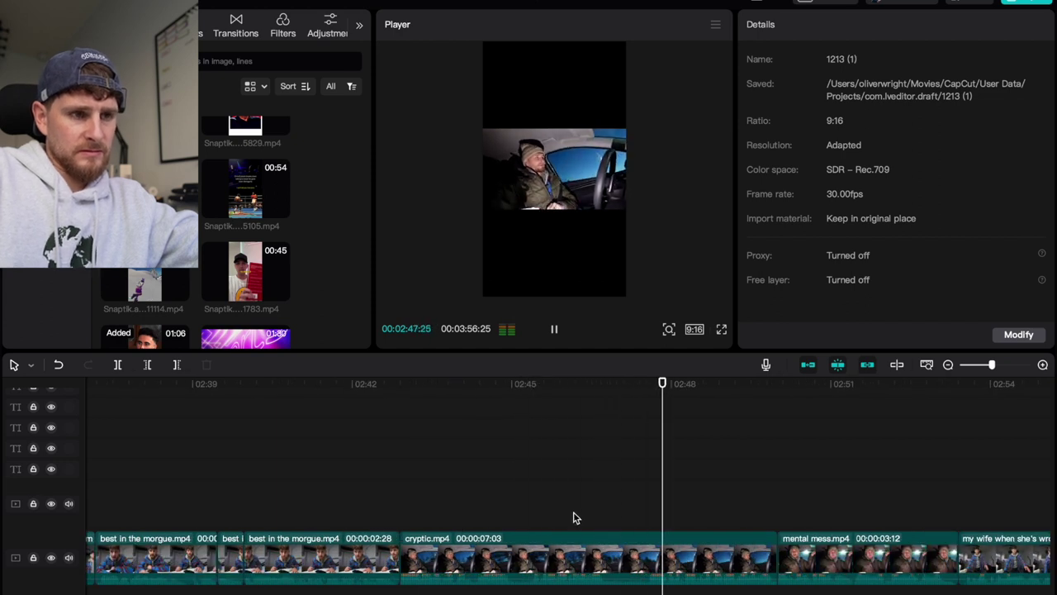
{"action": "key", "text": "space"}
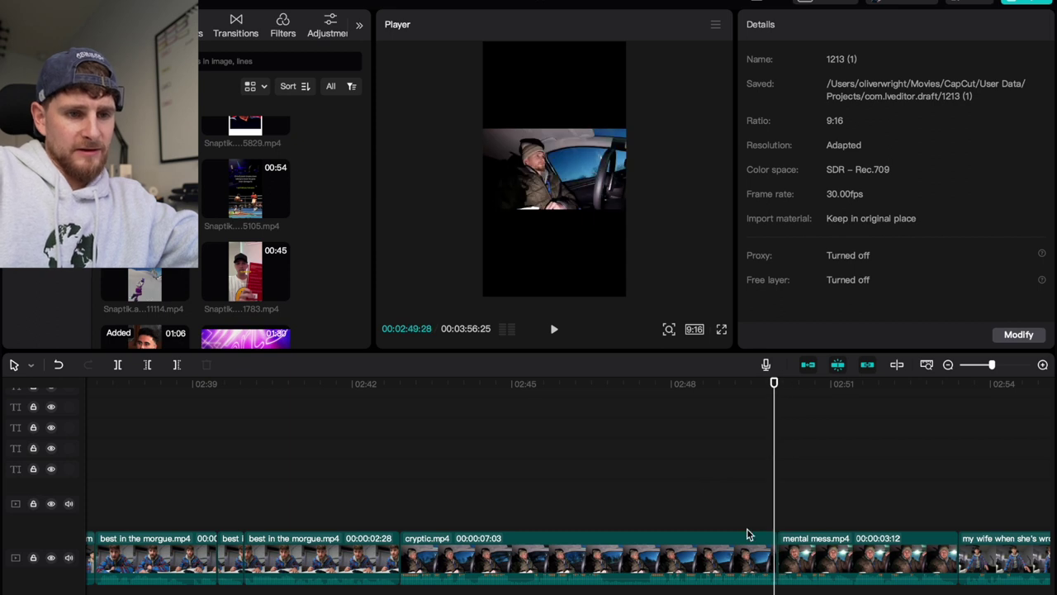
{"action": "left_click", "coordinate": [780, 552]}
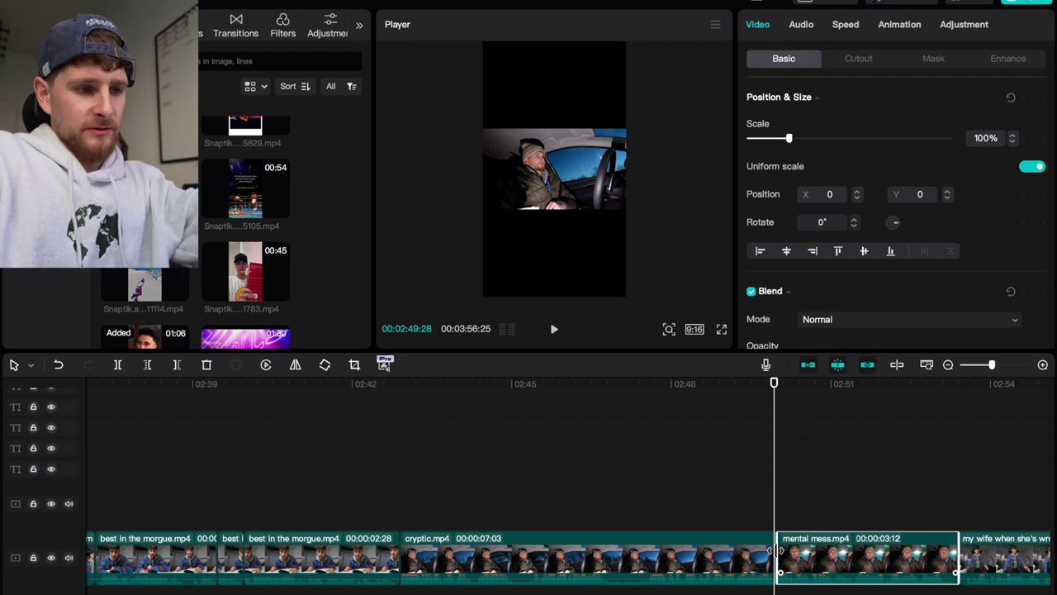
{"action": "key", "text": "super+i"}
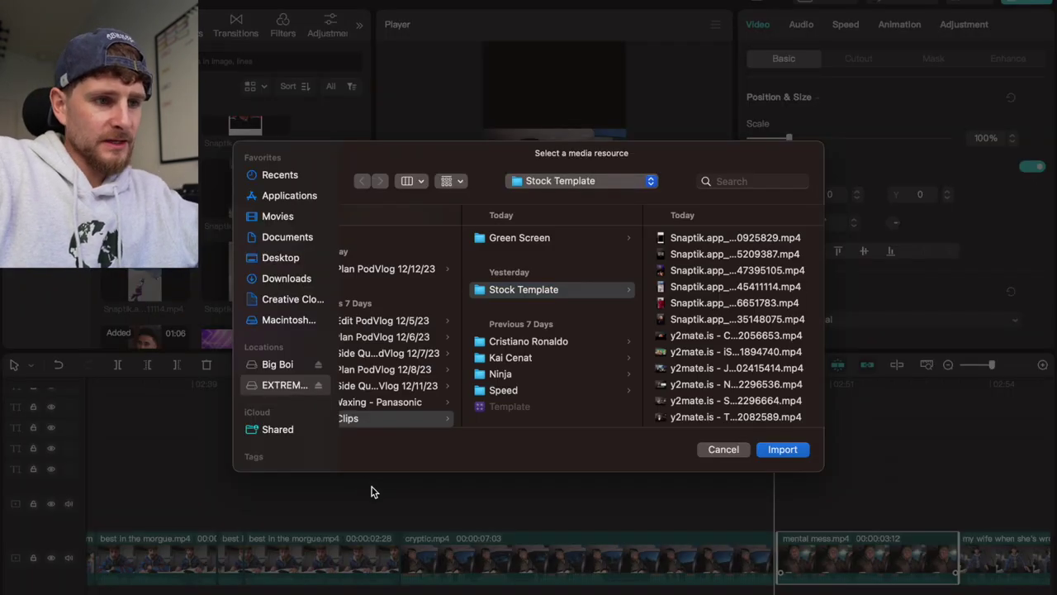
{"action": "key", "text": "Escape"}
Step: Play the flu medicine pieces from the end of the "Creator Power.mp4" pieces and delete the piece starting at about 00:02:13
{"action": "left_click", "coordinate": [302, 493]}
{"action": "scroll", "coordinate": [302, 494], "scroll_direction": "down", "scroll_amount": 3}
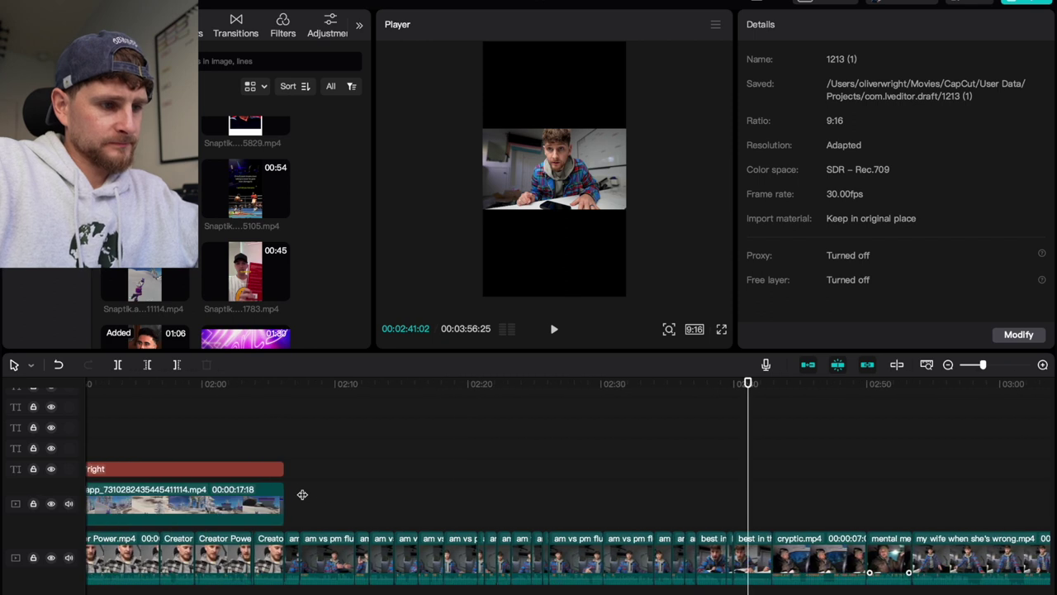
{"action": "left_click", "coordinate": [283, 462]}
{"action": "key", "text": "space"}
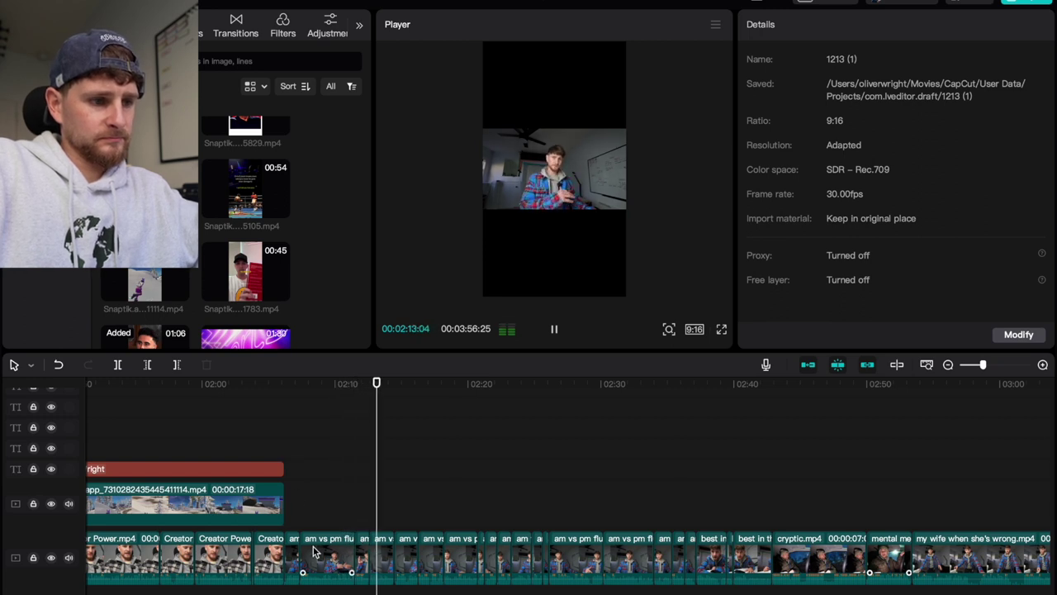
{"action": "left_click", "coordinate": [384, 561]}
{"action": "key", "text": "Delete"}
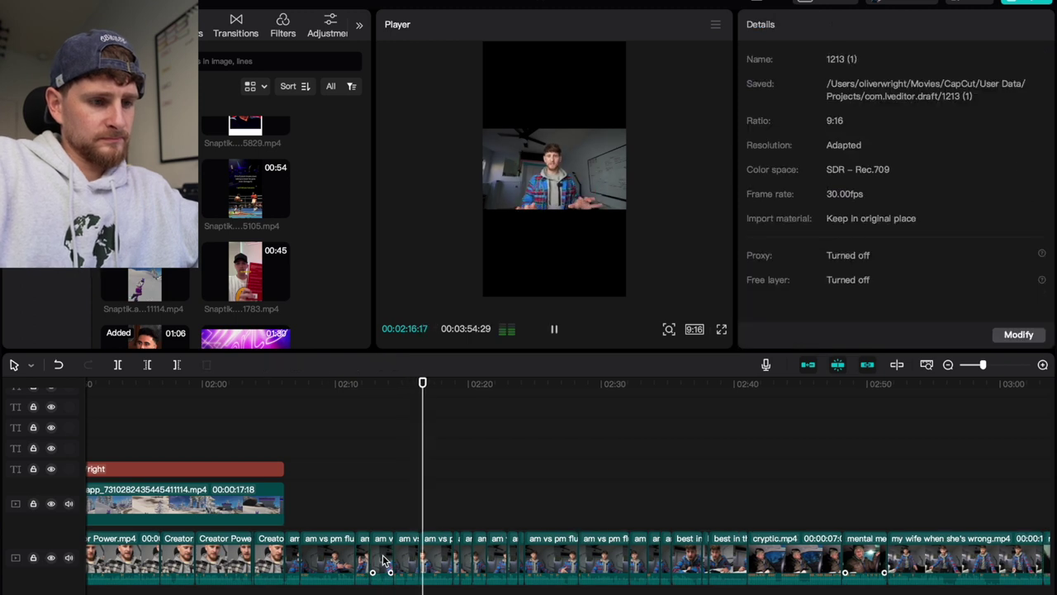
Step: Continue playing the flu medicine pieces and delete the piece starting at about 00:02:16
{"action": "left_click", "coordinate": [393, 505]}
{"action": "key", "text": "space"}
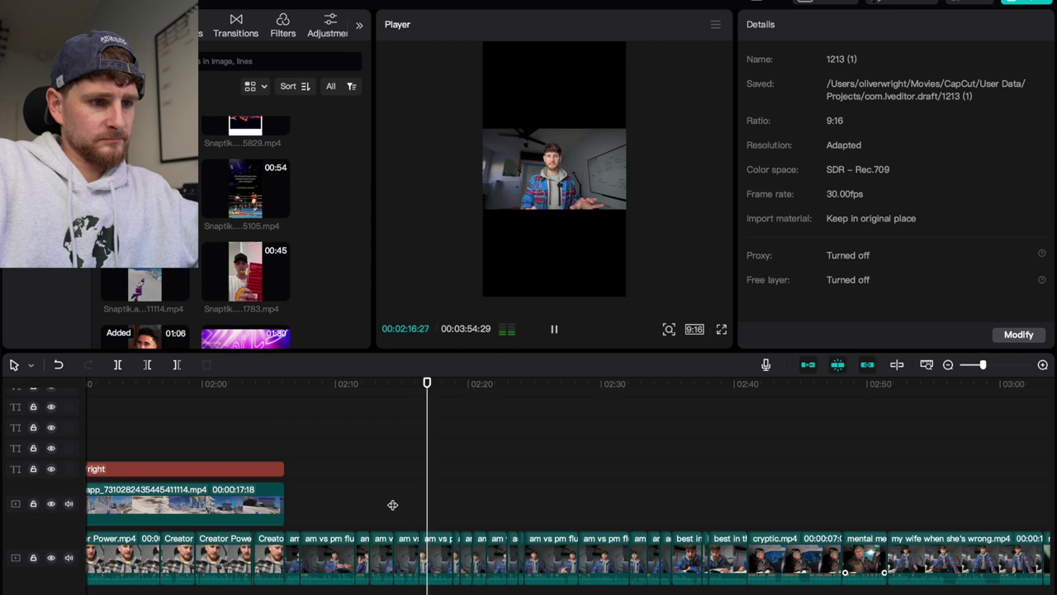
{"action": "left_click", "coordinate": [433, 562]}
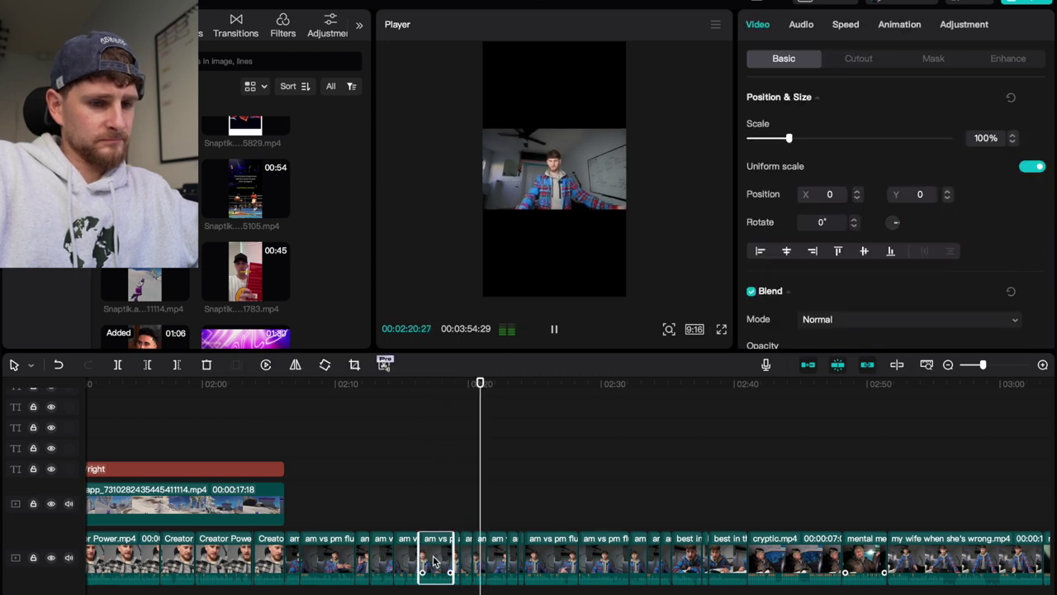
{"action": "key", "text": "Delete"}
Step: Play the remaining flu medicine pieces and delete the last two short ones directly before "best in the morgue.mp4"
{"action": "left_click", "coordinate": [377, 512]}
{"action": "key", "text": "space"}
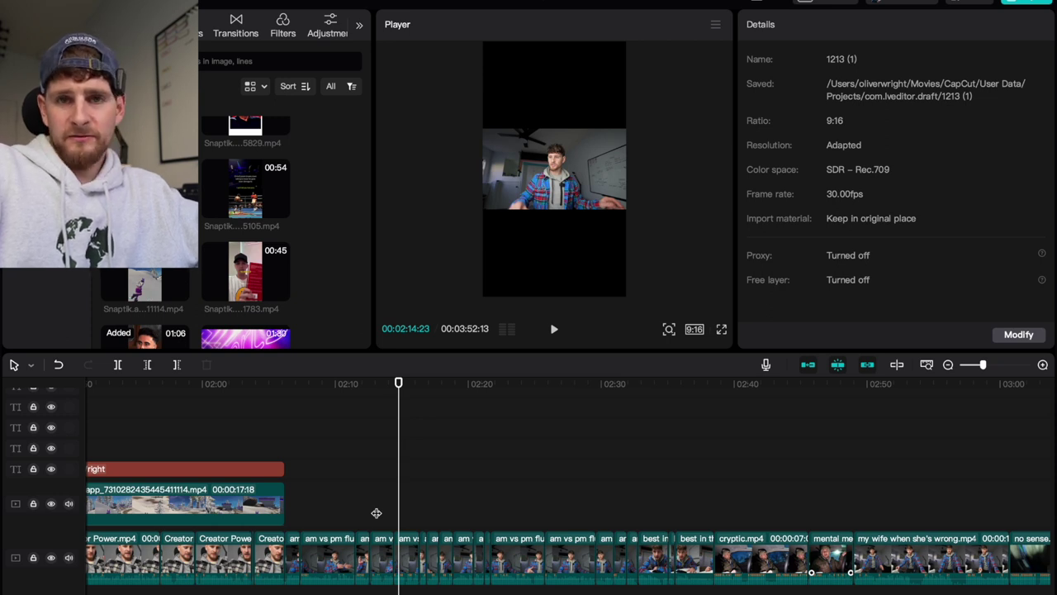
{"action": "key", "text": "space"}
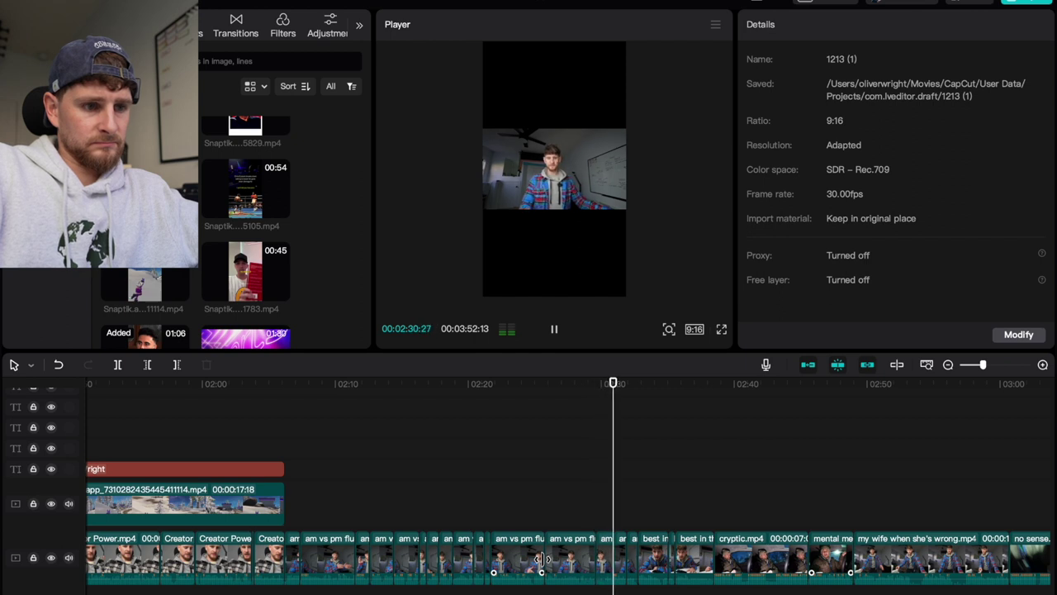
{"action": "key", "text": "space"}
{"action": "left_click", "coordinate": [620, 541]}
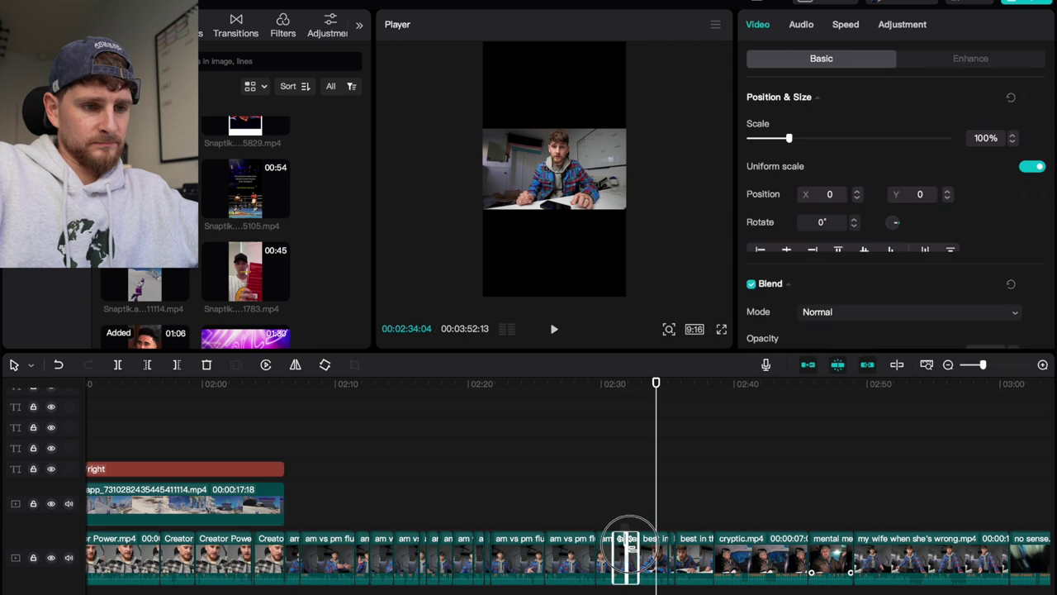
{"action": "key", "text": "Delete"}
{"action": "left_click", "coordinate": [614, 523]}
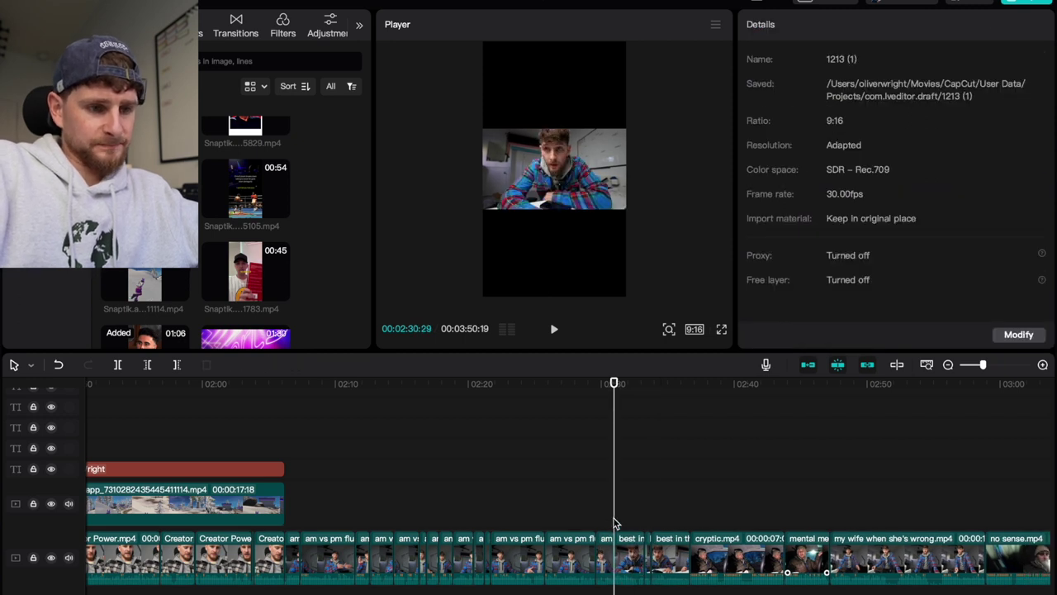
Step: Replay the flu medicine section from its beginning and delete its first short piece right after "Creator Power.mp4"
{"action": "left_click", "coordinate": [283, 444]}
{"action": "key", "text": "space"}
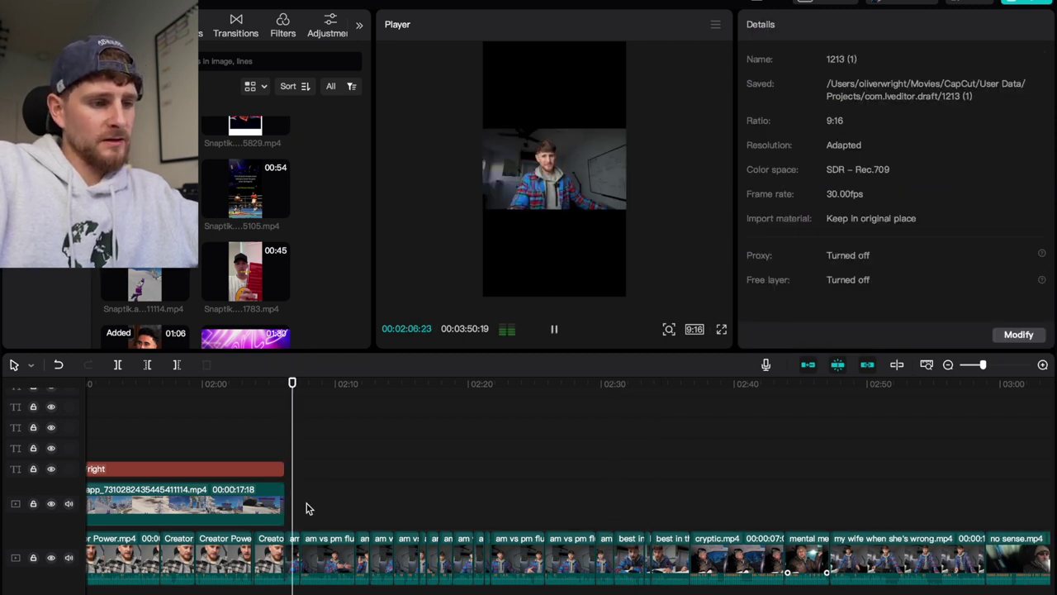
{"action": "left_click", "coordinate": [293, 559]}
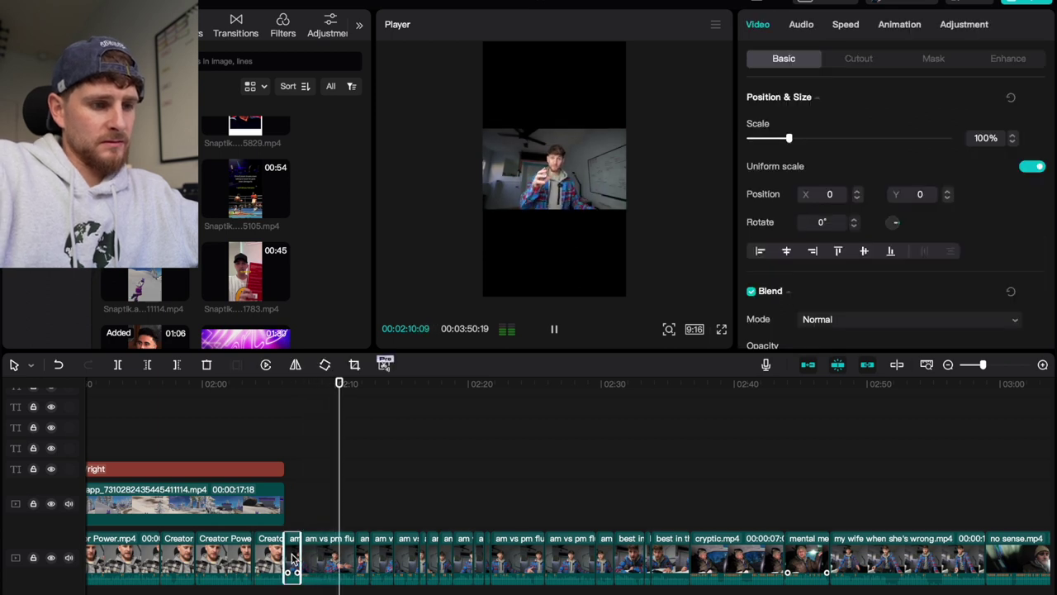
{"action": "key", "text": "Delete"}
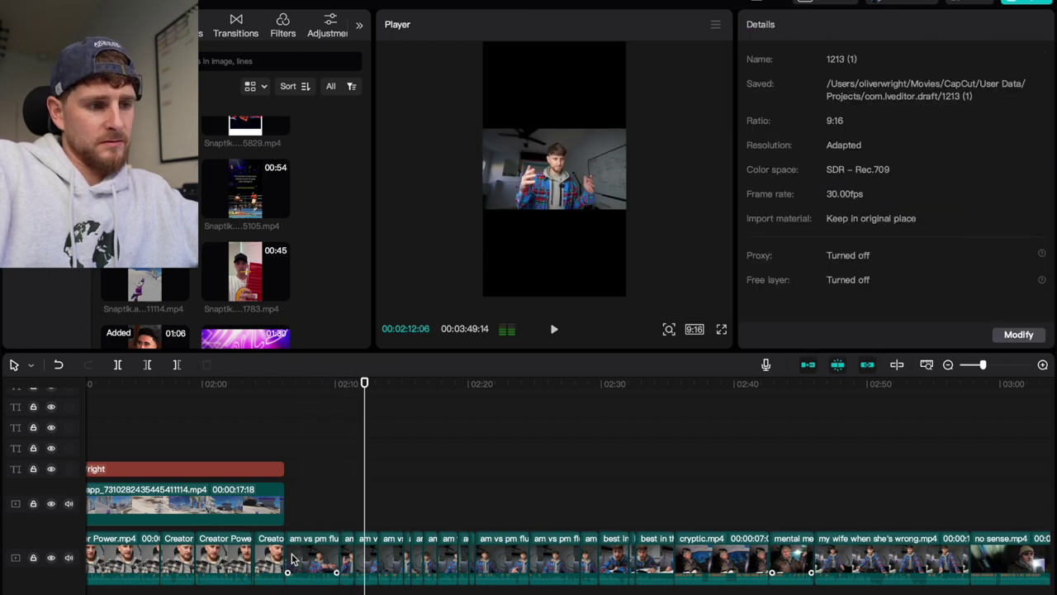
Step: Pause playback and copy the handle and "PodVlog 044" text onto a new track, starting above the first flu medicine piece
{"action": "key", "text": "space"}
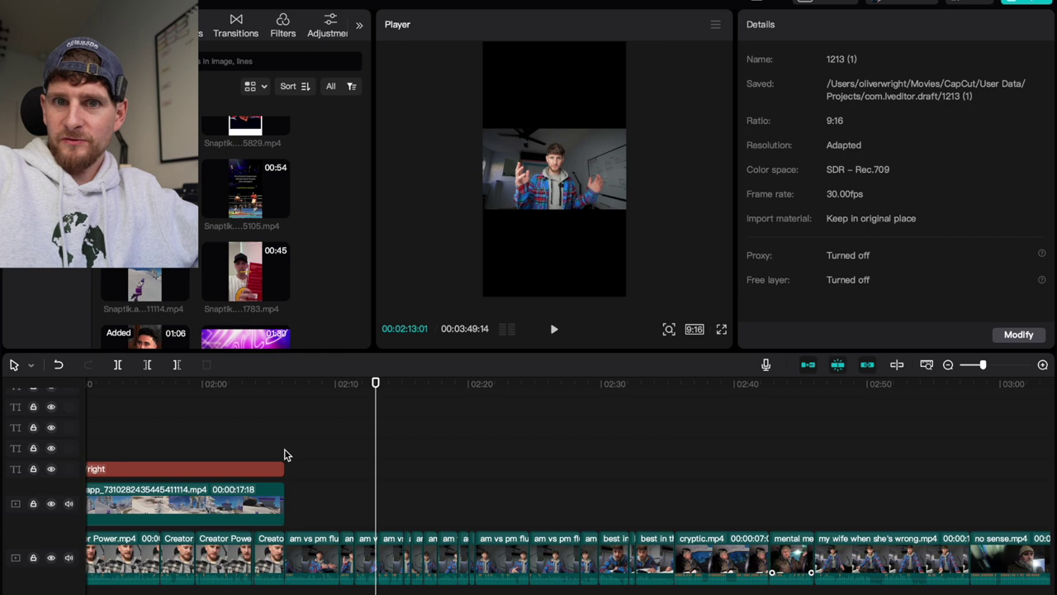
{"action": "left_click_drag", "start_coordinate": [206, 475], "coordinate": [441, 499]}
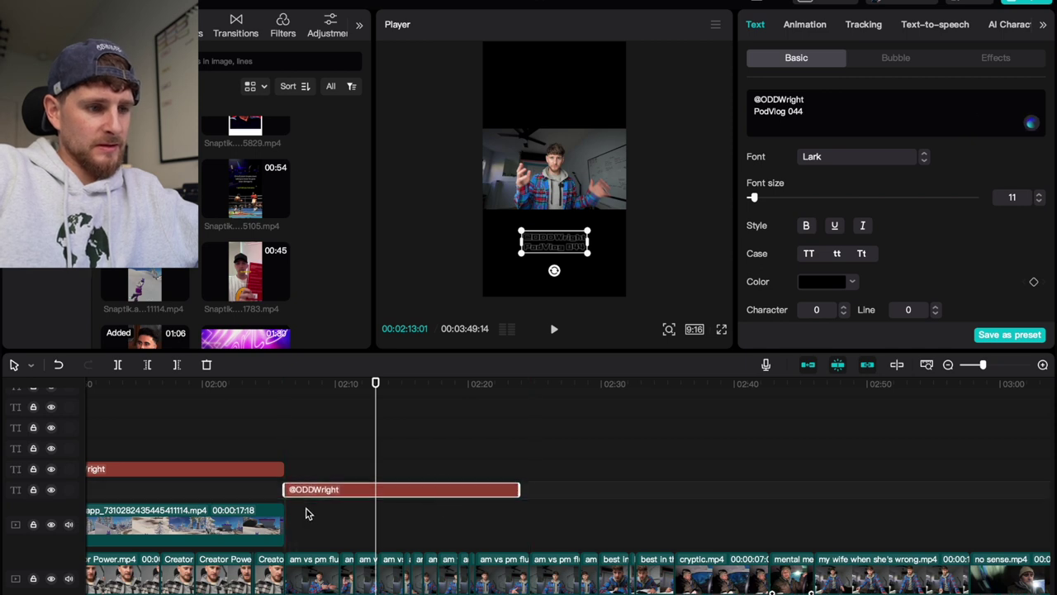
Step: Play the main track from the end of "best in the morgue.mp4" and lower the volume of "cryptic.mp4" to -0.3 dB
{"action": "left_click", "coordinate": [602, 497]}
{"action": "key", "text": "space"}
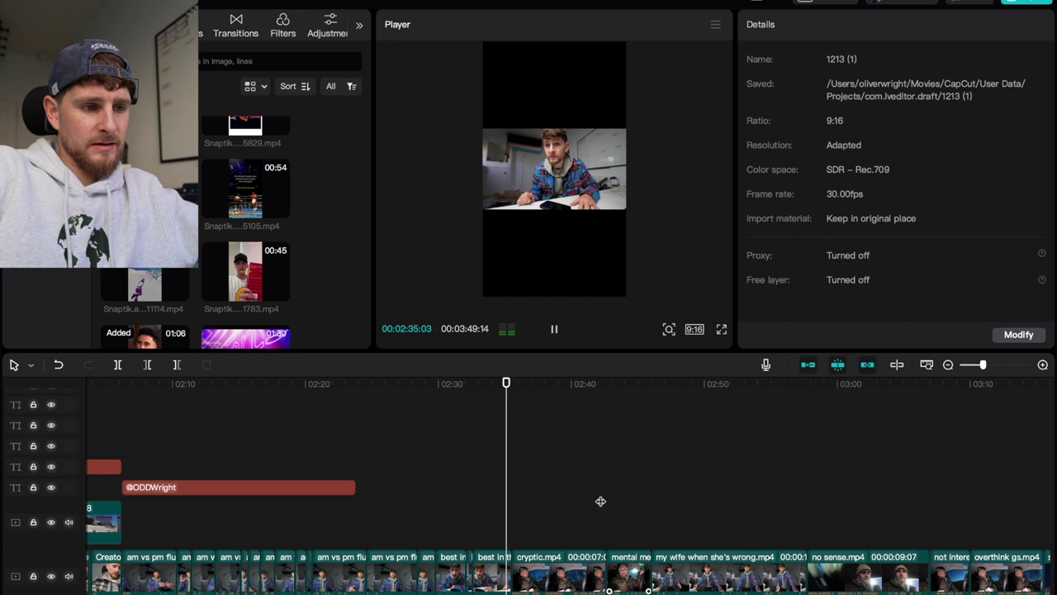
{"action": "key", "text": "space"}
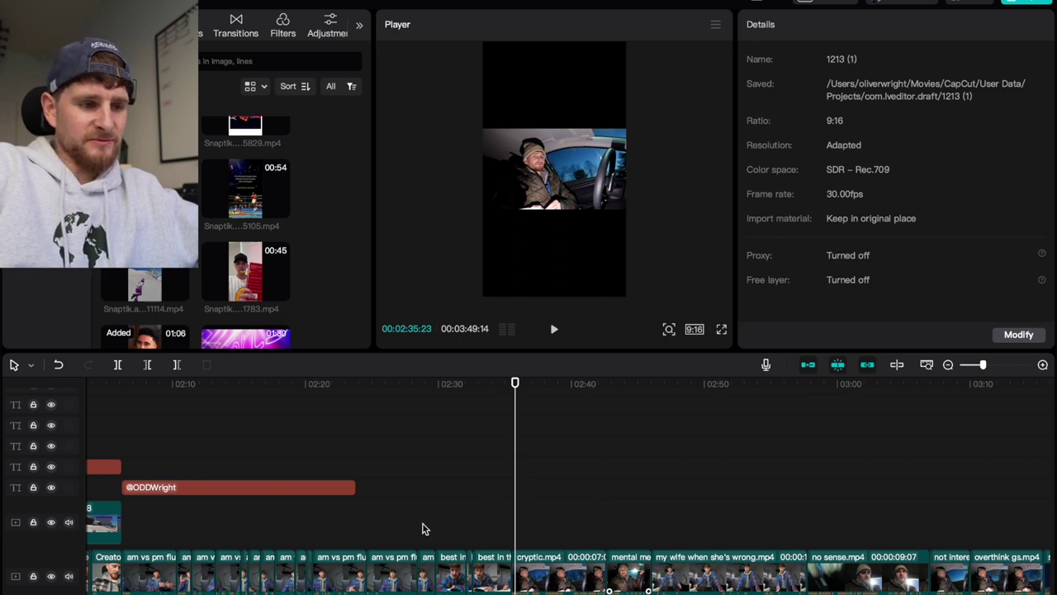
{"action": "key", "text": "space"}
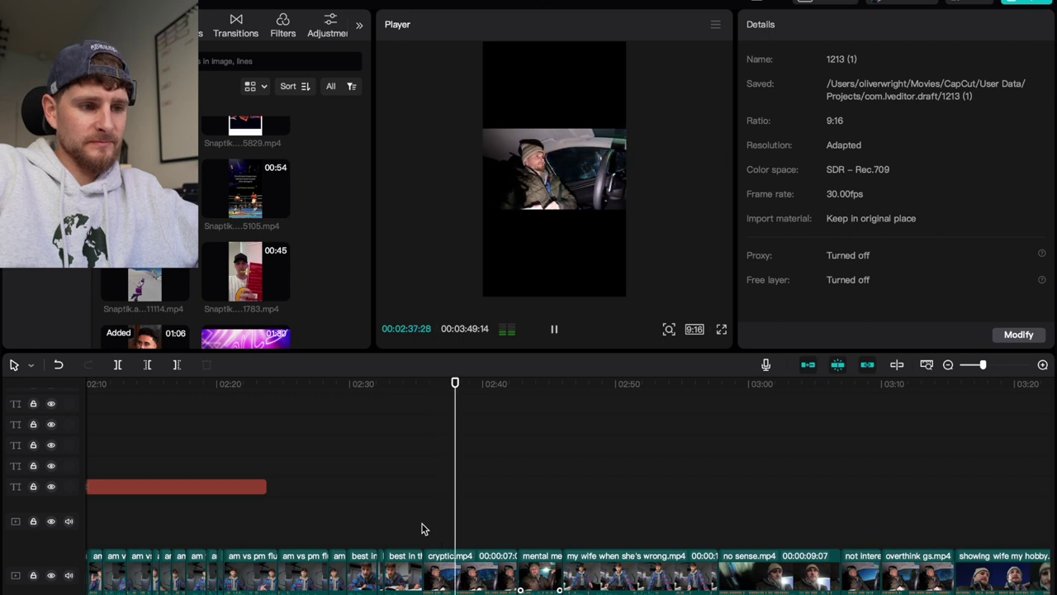
{"action": "left_click", "coordinate": [474, 588]}
{"action": "left_click_drag", "start_coordinate": [473, 590], "coordinate": [473, 592]}
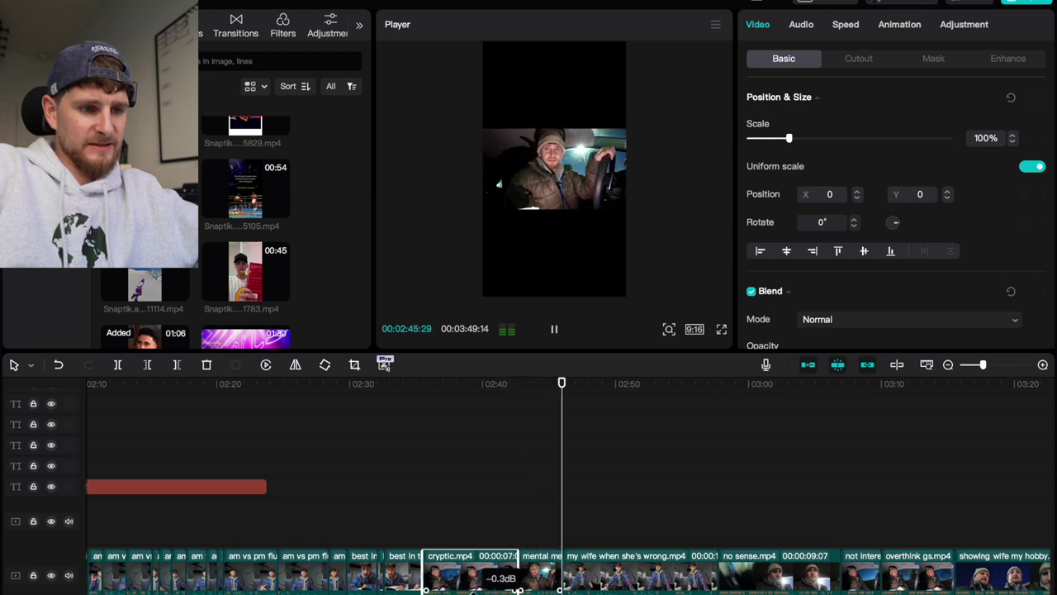
Step: Cut out the short pause where "mental mess.mp4" meets "my wife when she's wrong.mp4", from about 00:02:45:28 to 00:02:46:06
{"action": "left_click", "coordinate": [465, 519]}
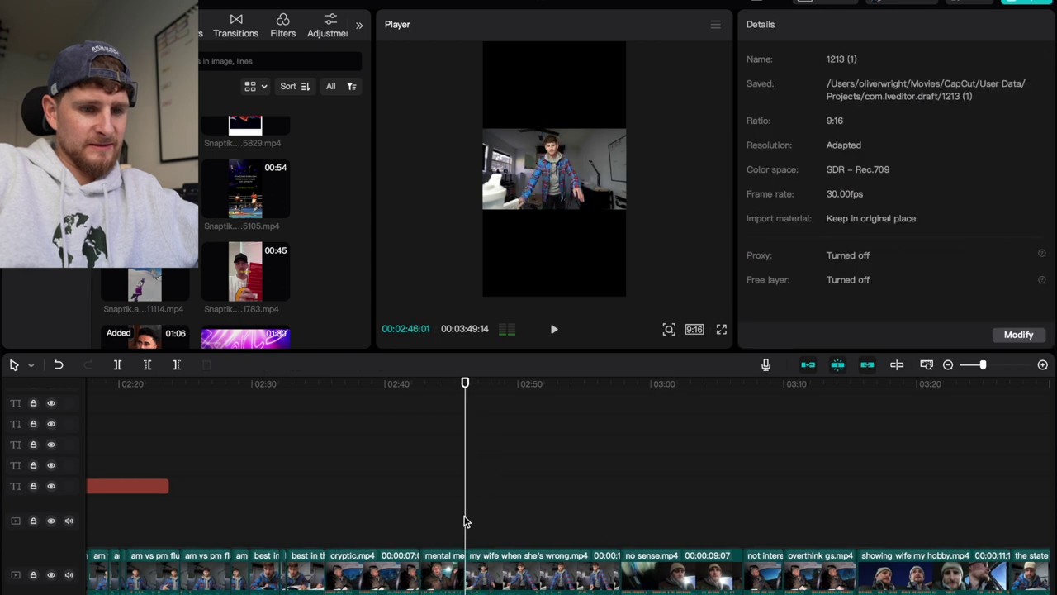
{"action": "scroll", "coordinate": [464, 521], "scroll_direction": "up", "scroll_amount": 3}
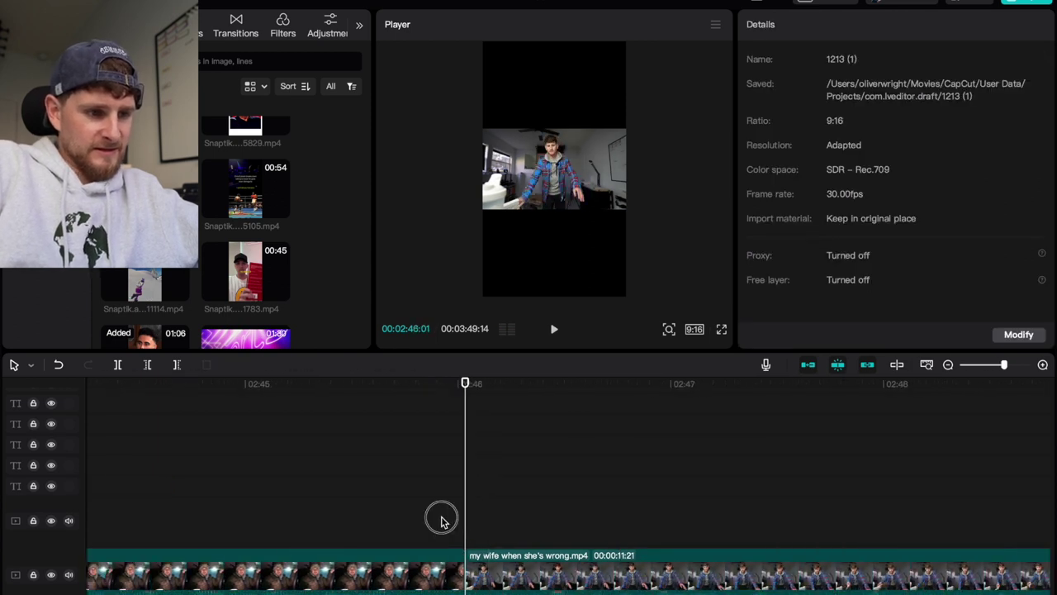
{"action": "left_click", "coordinate": [442, 522]}
{"action": "left_click", "coordinate": [493, 520]}
{"action": "left_click", "coordinate": [499, 521]}
{"action": "key", "text": "super+b"}
{"action": "left_click", "coordinate": [467, 566]}
{"action": "key", "text": "Delete"}
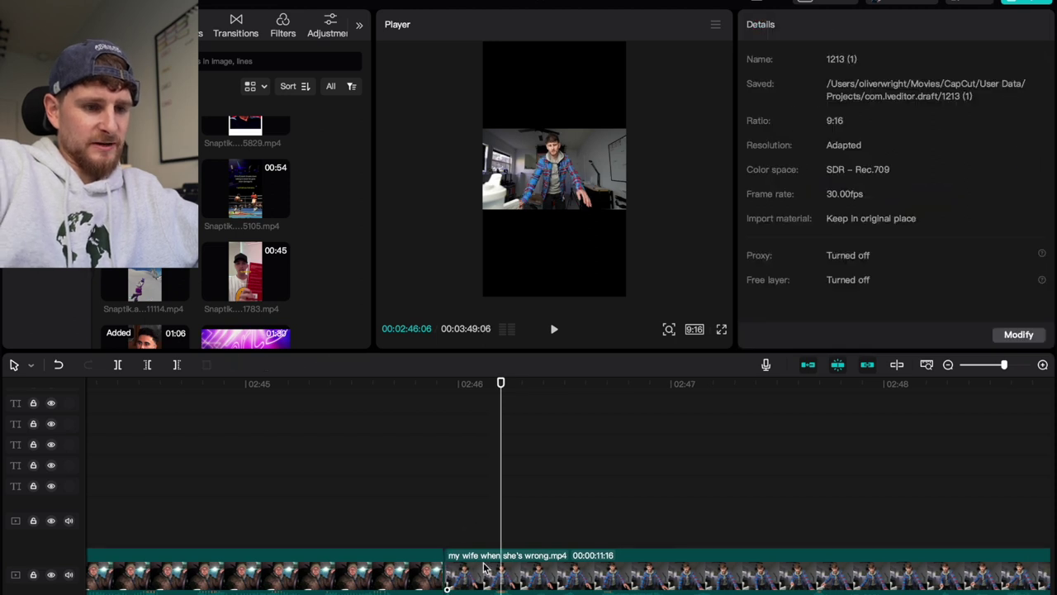
Step: Play "my wife when she's wrong.mp4" and cut out its section between 00:02:49:28 and 00:02:54:07
{"action": "scroll", "coordinate": [485, 568], "scroll_direction": "down", "scroll_amount": 3}
{"action": "scroll", "coordinate": [485, 568], "scroll_direction": "right", "scroll_amount": 3}
{"action": "left_click", "coordinate": [288, 527]}
{"action": "key", "text": "space"}
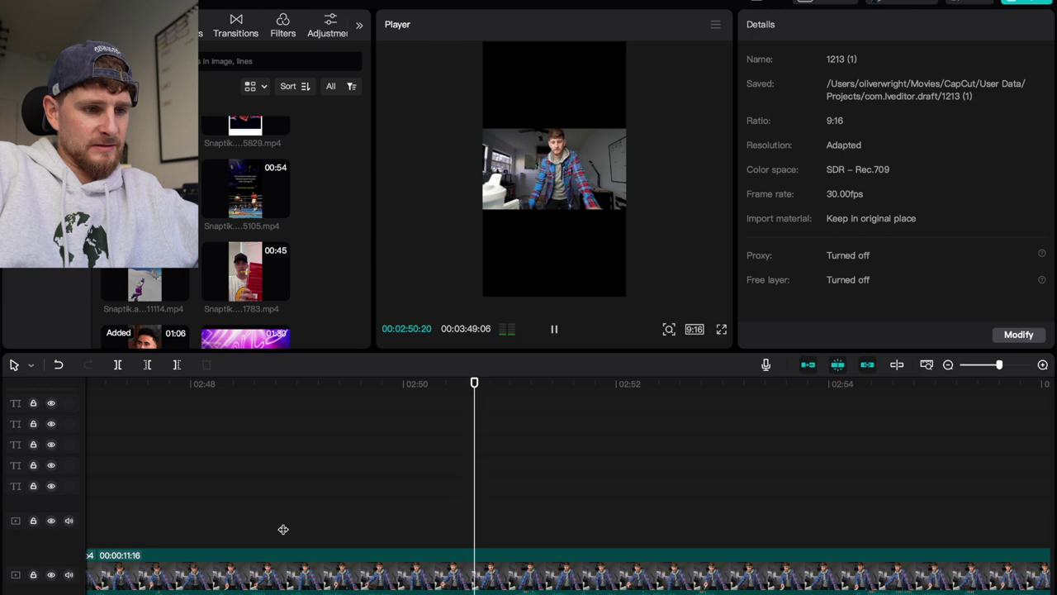
{"action": "key", "text": "space"}
{"action": "left_click", "coordinate": [394, 532]}
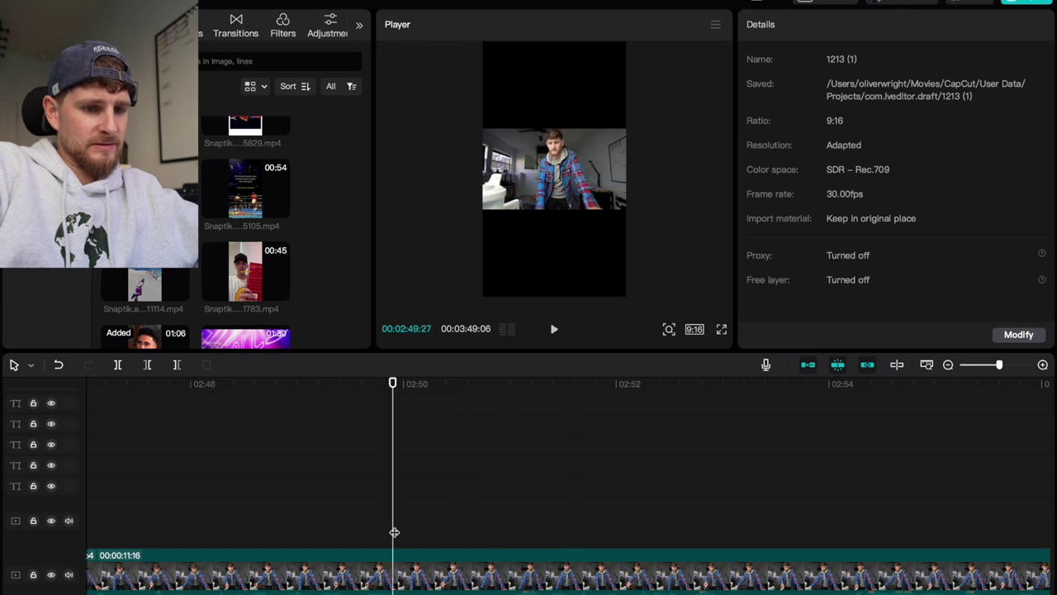
{"action": "scroll", "coordinate": [394, 532], "scroll_direction": "down", "scroll_amount": 2}
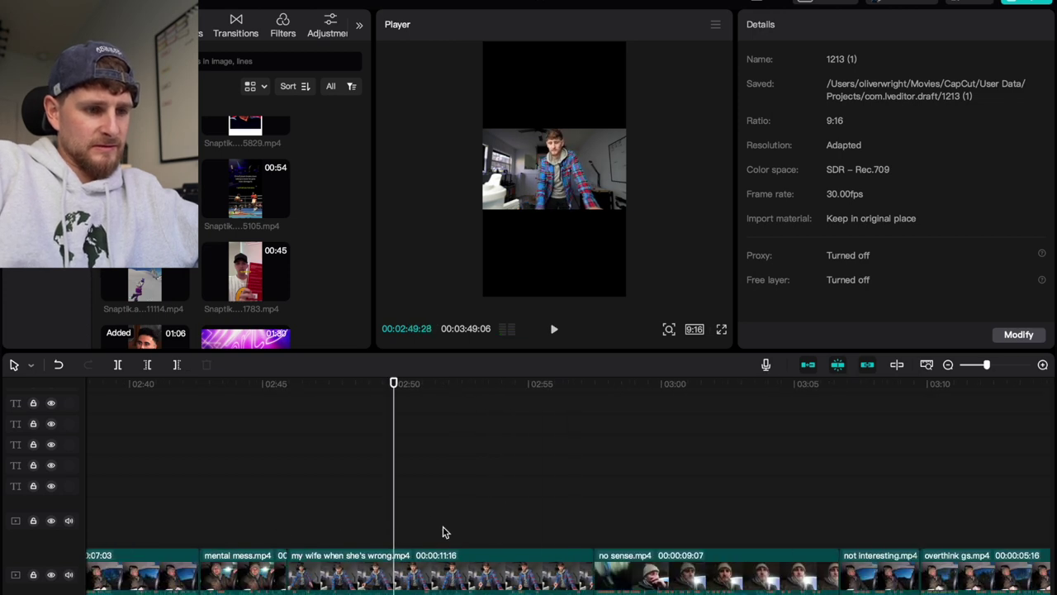
{"action": "key", "text": "super+b"}
{"action": "left_click", "coordinate": [507, 530]}
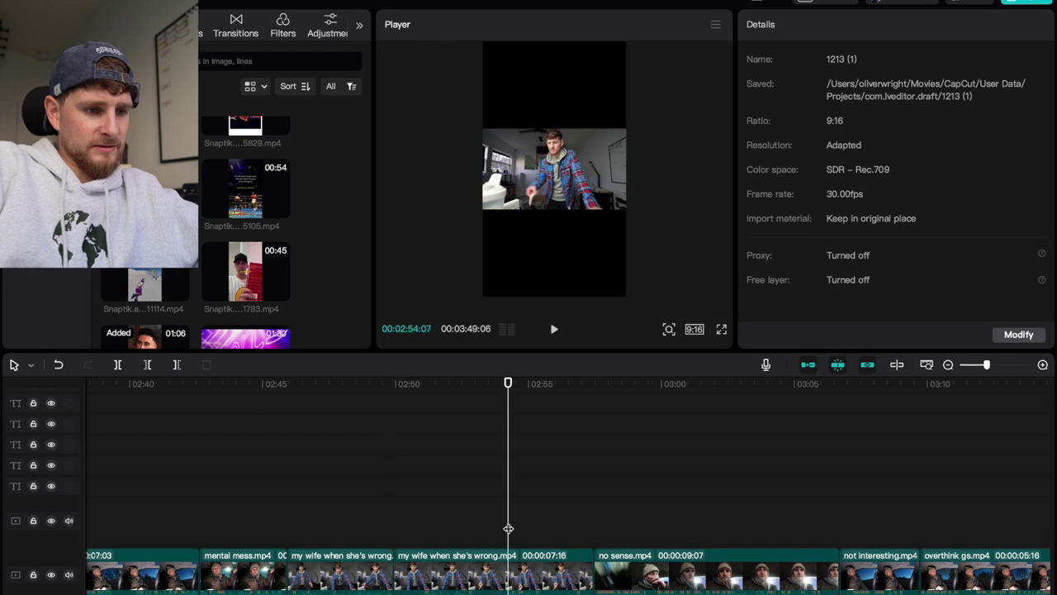
{"action": "left_click", "coordinate": [461, 581]}
{"action": "key", "text": "Delete"}
Step: Play through the clips up to "showing wife my hobby.mp4" and trim that clip's start to the frame at 00:03:11:02
{"action": "left_click", "coordinate": [281, 539]}
{"action": "key", "text": "space"}
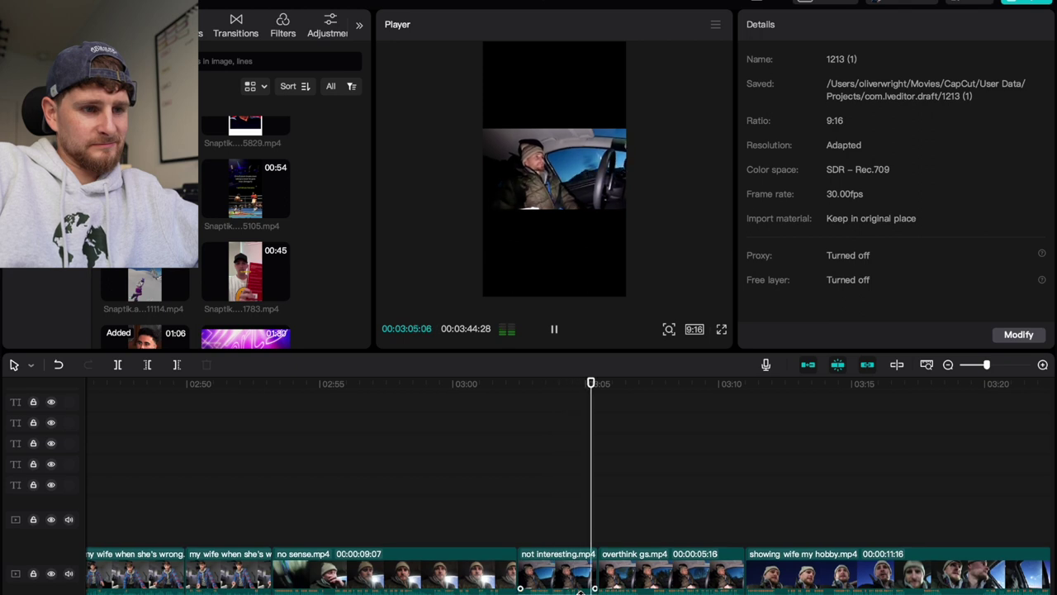
{"action": "key", "text": "space"}
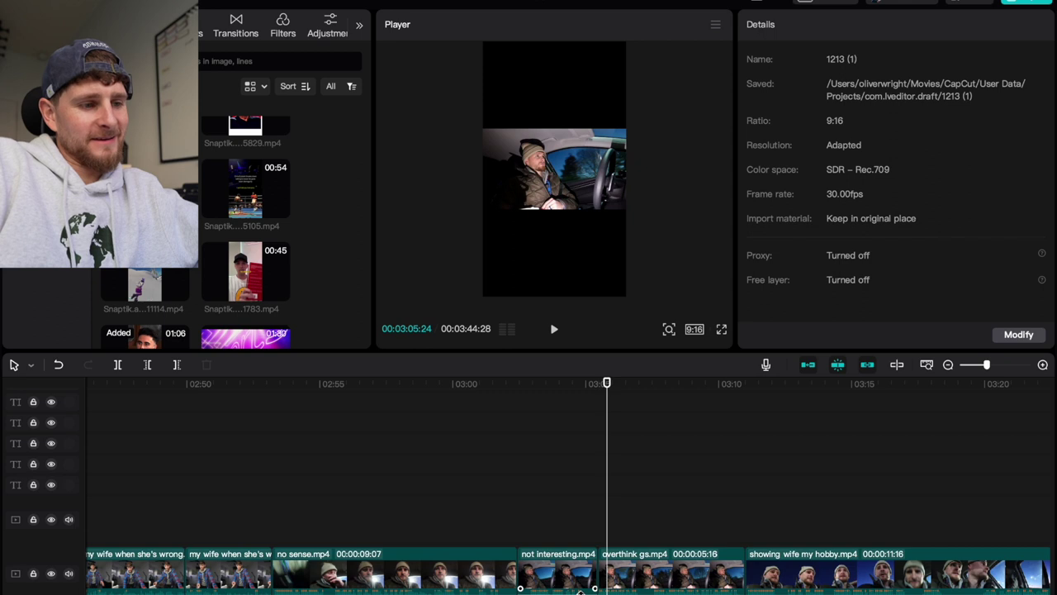
{"action": "key", "text": "space"}
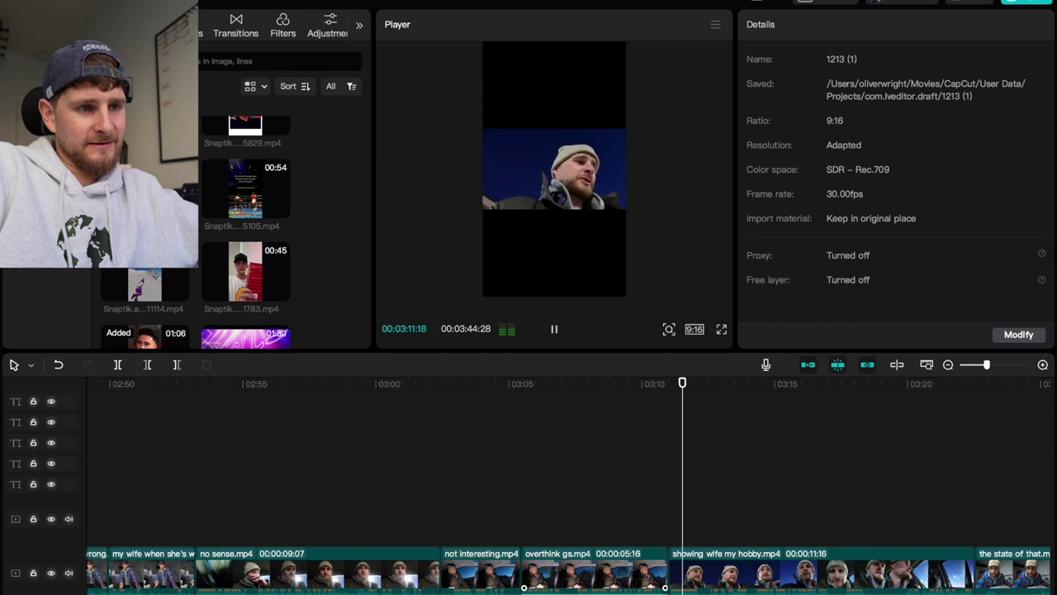
{"action": "key", "text": "space"}
{"action": "left_click_drag", "start_coordinate": [673, 534], "coordinate": [670, 535]}
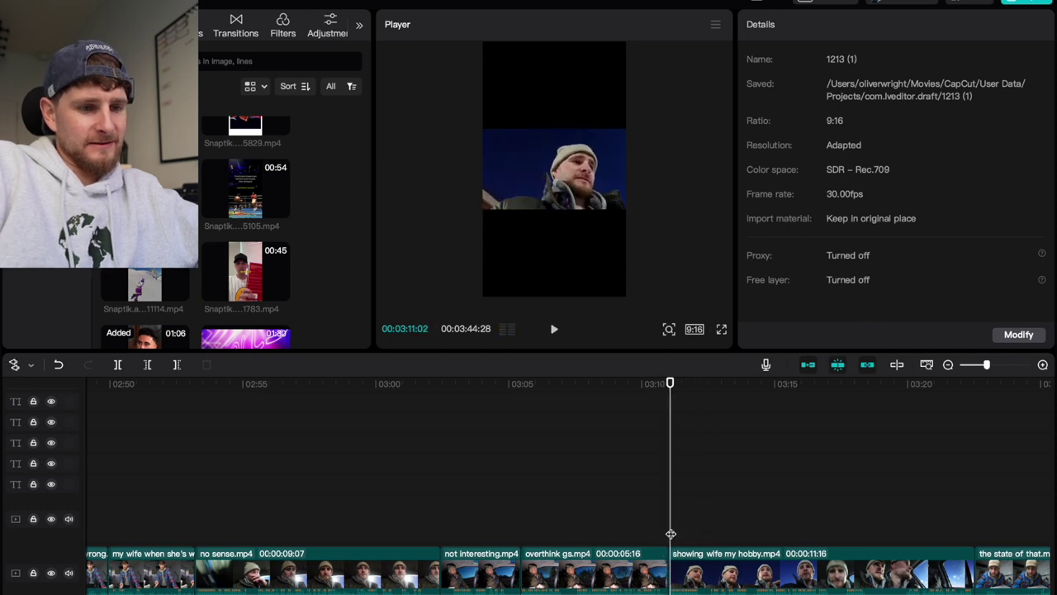
{"action": "left_click_drag", "start_coordinate": [665, 555], "coordinate": [669, 555]}
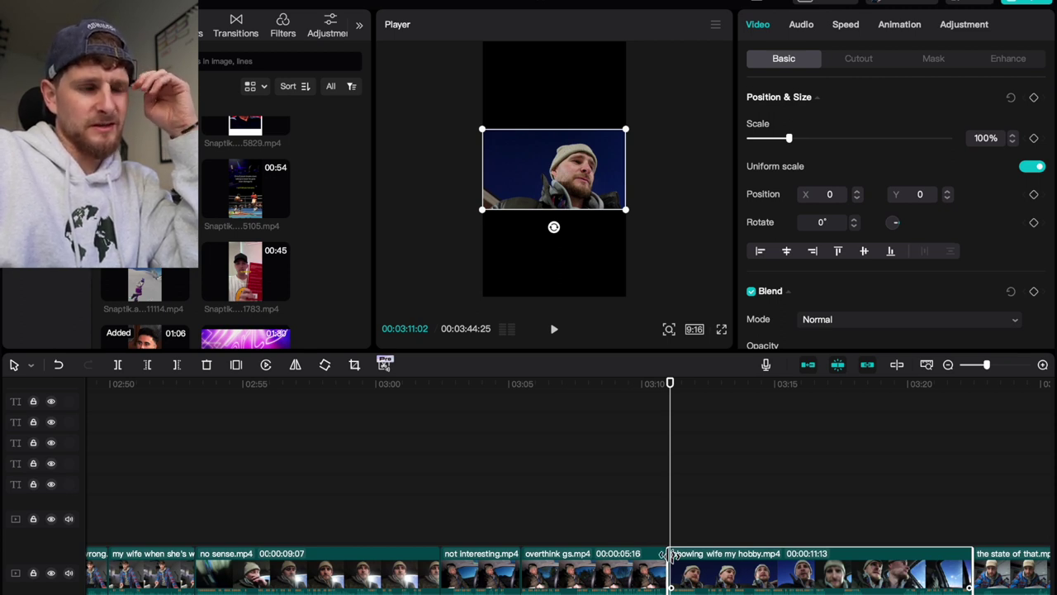
Step: Play through "showing wife my hobby.mp4" and "the state of that.mp4" to the end of the main track
{"action": "scroll", "coordinate": [266, 296], "scroll_direction": "down", "scroll_amount": 5}
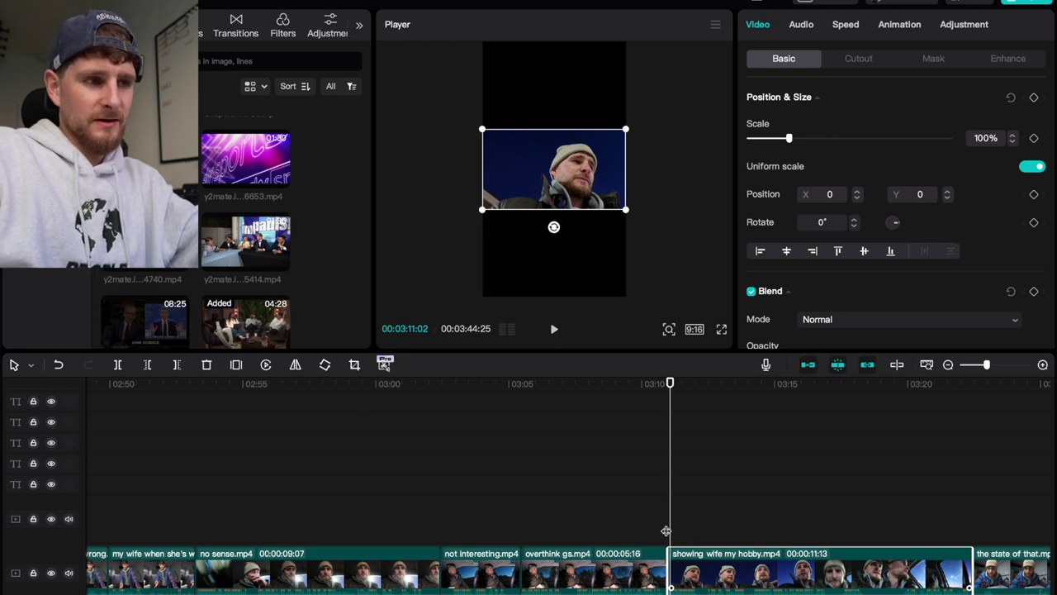
{"action": "key", "text": "space"}
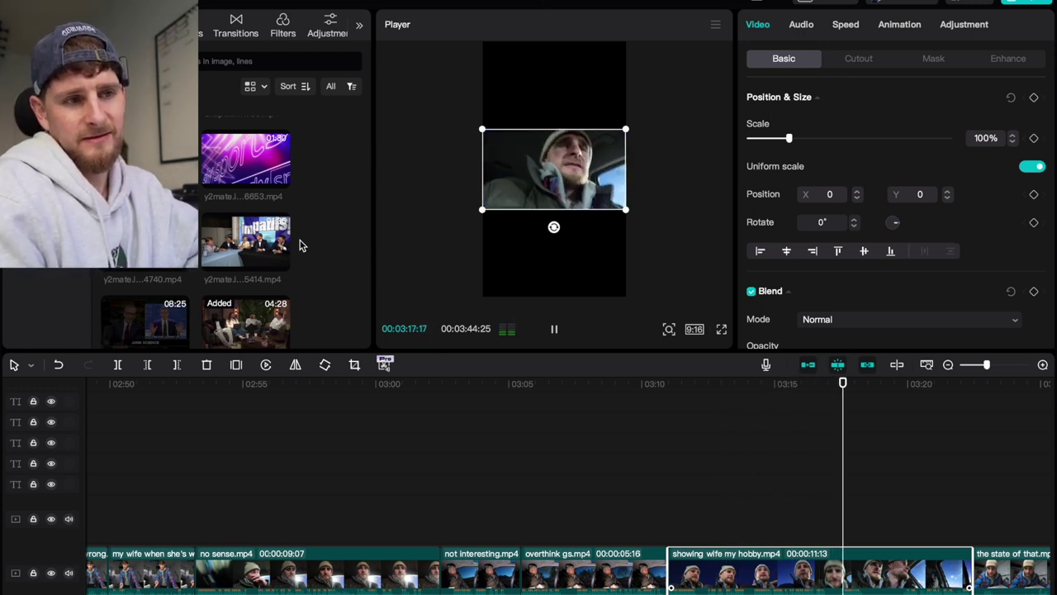
{"action": "scroll", "coordinate": [300, 246], "scroll_direction": "down", "scroll_amount": 1}
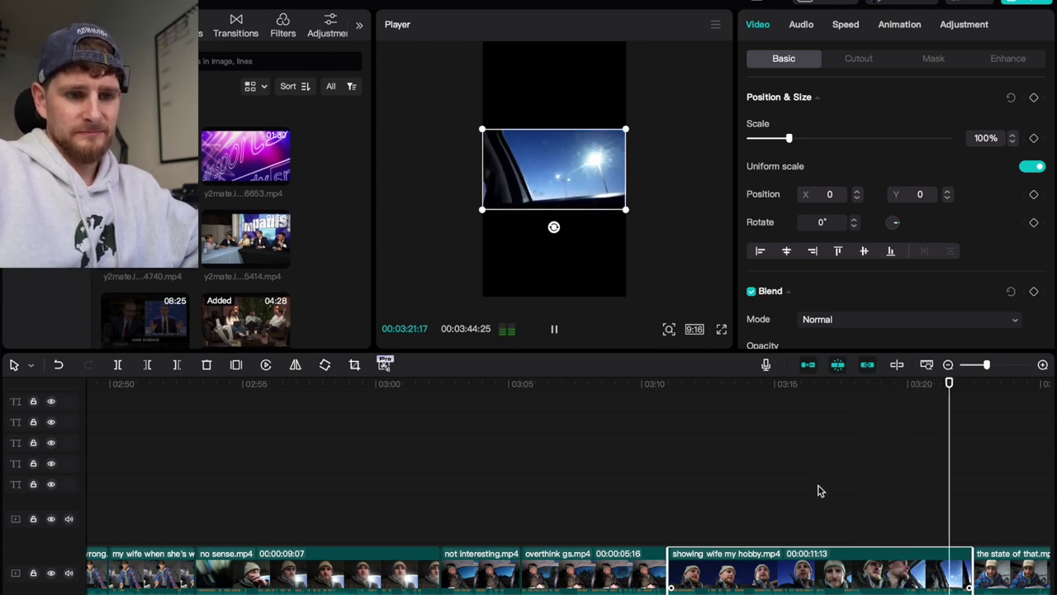
{"action": "key", "text": "space"}
{"action": "key", "text": "Down"}
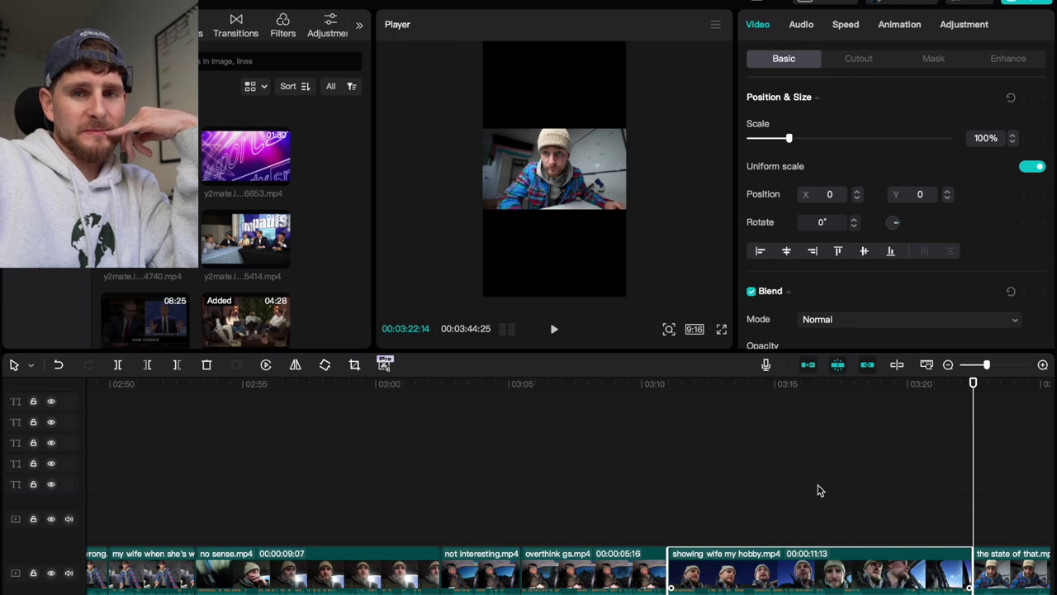
{"action": "key", "text": "space"}
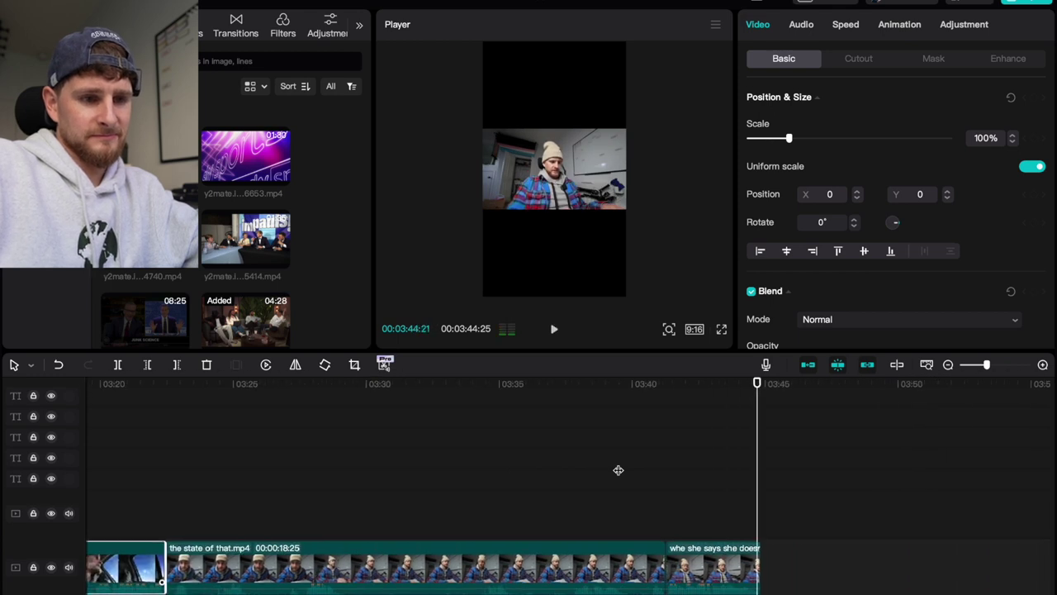
Step: Cut the first few frames off "whe she says she doesn't know where to eat.mp4", up to 00:03:41:11
{"action": "left_click", "coordinate": [665, 516]}
{"action": "scroll", "coordinate": [666, 516], "scroll_direction": "up", "scroll_amount": 2}
{"action": "scroll", "coordinate": [666, 516], "scroll_direction": "up", "scroll_amount": 2}
{"action": "key", "text": "Right"}
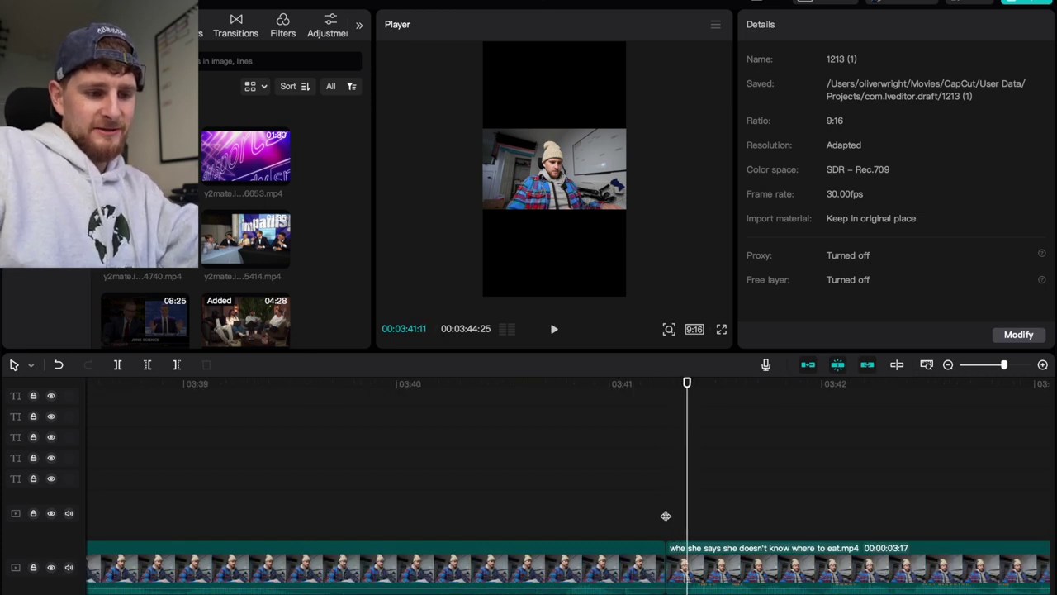
{"action": "key", "text": "super+b"}
{"action": "left_click", "coordinate": [677, 573]}
{"action": "key", "text": "BackSpace"}
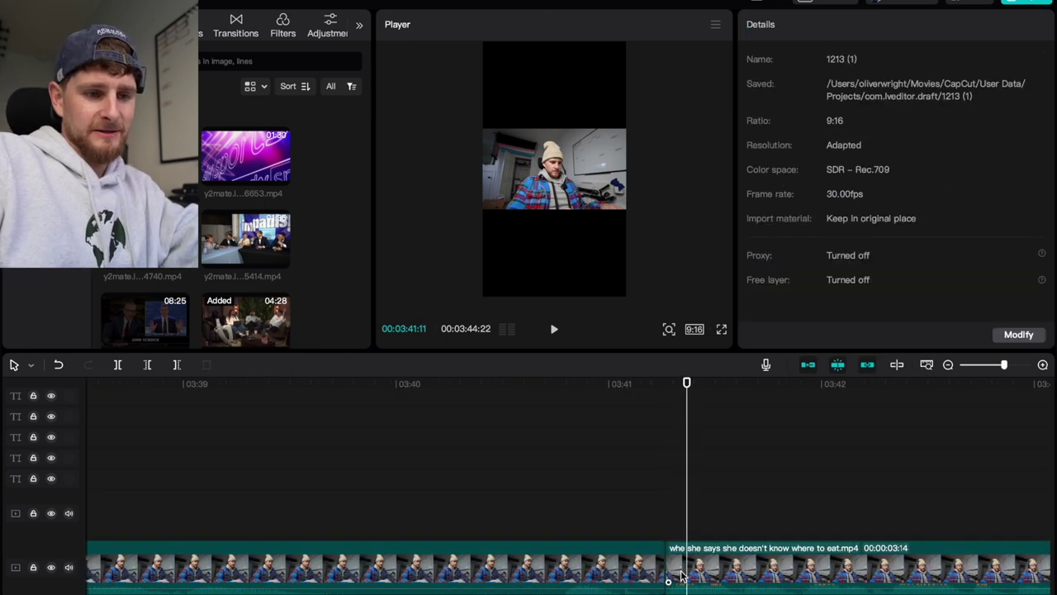
Step: Return to the start of the first "am vs pm flu medicine.mp4" clip at 00:02:06:06 and generate auto captions
{"action": "scroll", "coordinate": [682, 575], "scroll_direction": "down", "scroll_amount": 3}
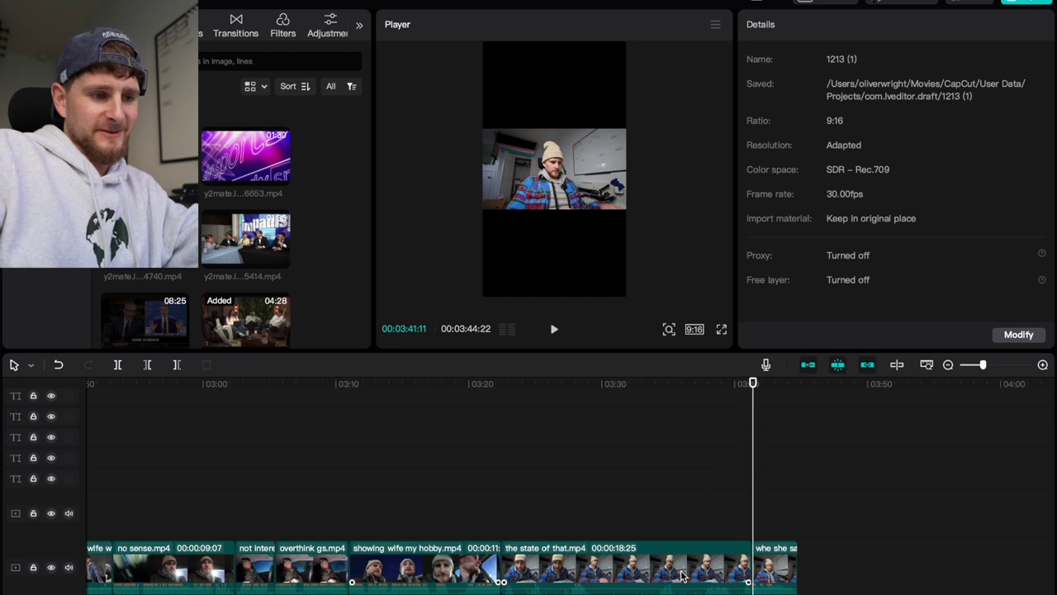
{"action": "scroll", "coordinate": [681, 576], "scroll_direction": "left", "scroll_amount": 3}
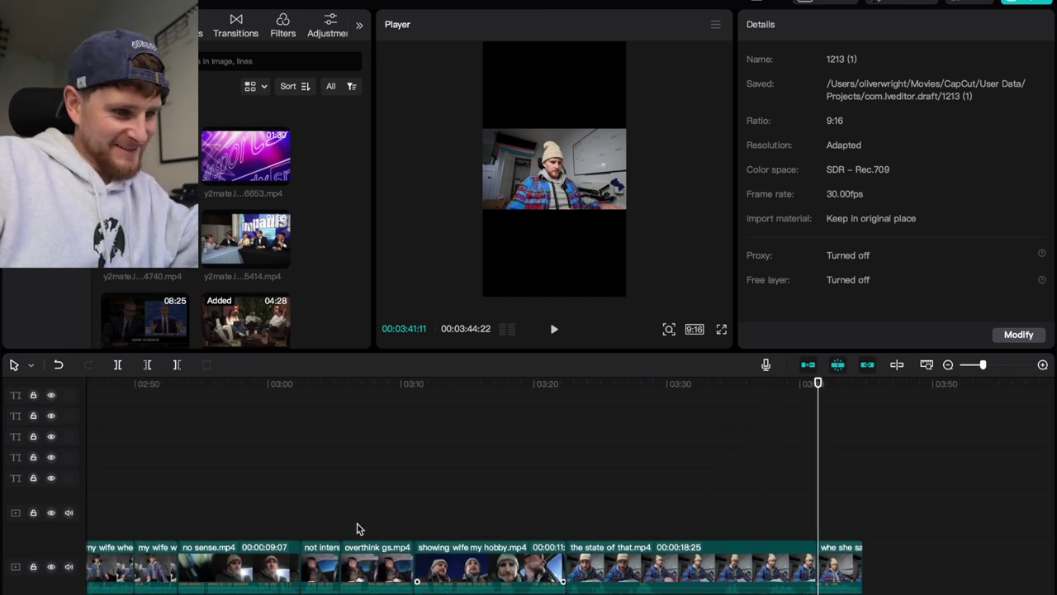
{"action": "scroll", "coordinate": [304, 528], "scroll_direction": "left", "scroll_amount": 5}
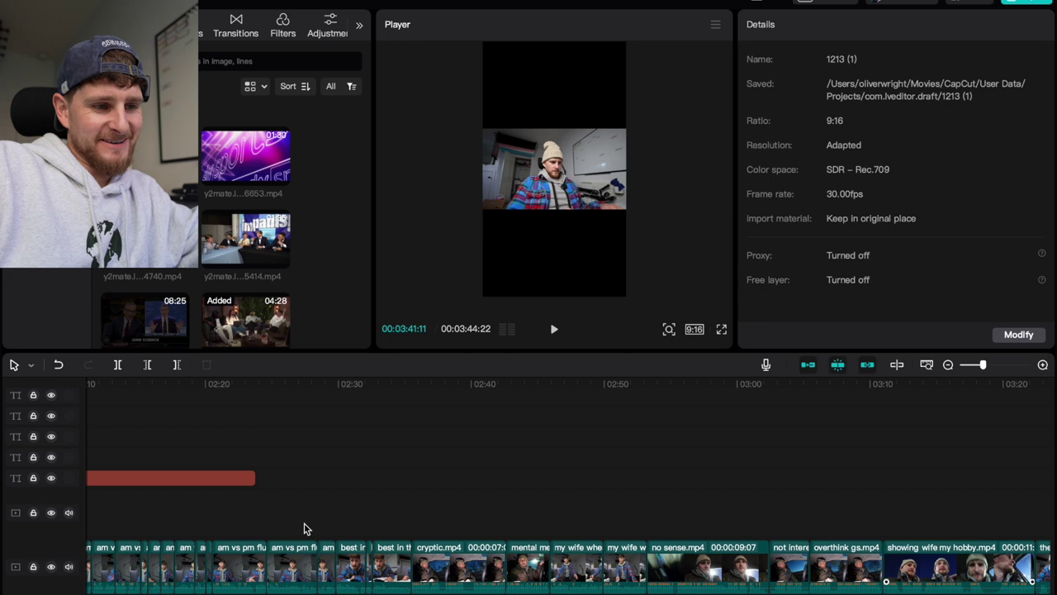
{"action": "scroll", "coordinate": [303, 528], "scroll_direction": "down", "scroll_amount": 2}
{"action": "scroll", "coordinate": [304, 528], "scroll_direction": "right", "scroll_amount": 5}
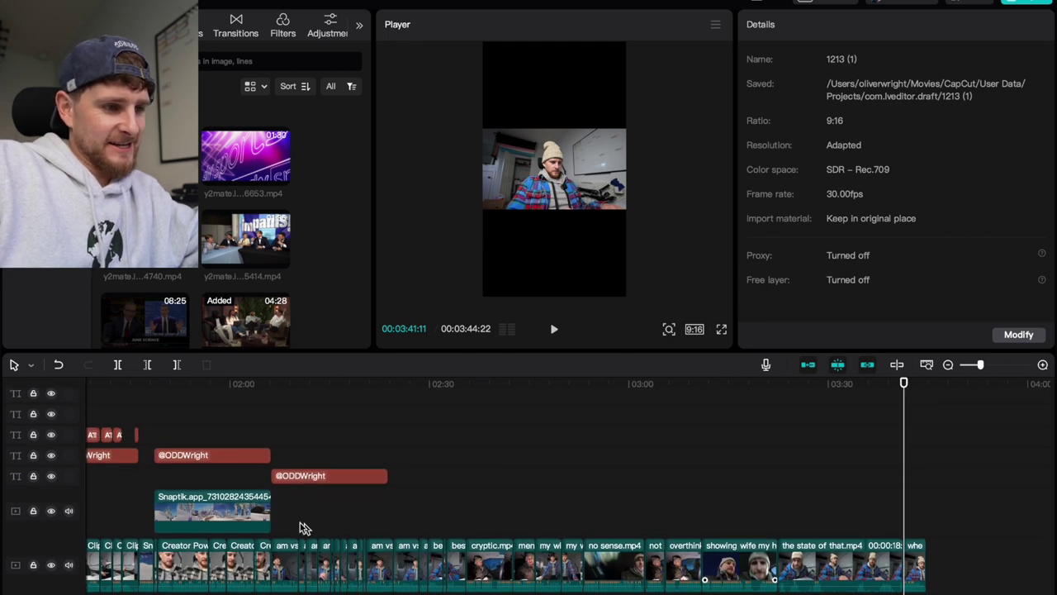
{"action": "left_click", "coordinate": [277, 426]}
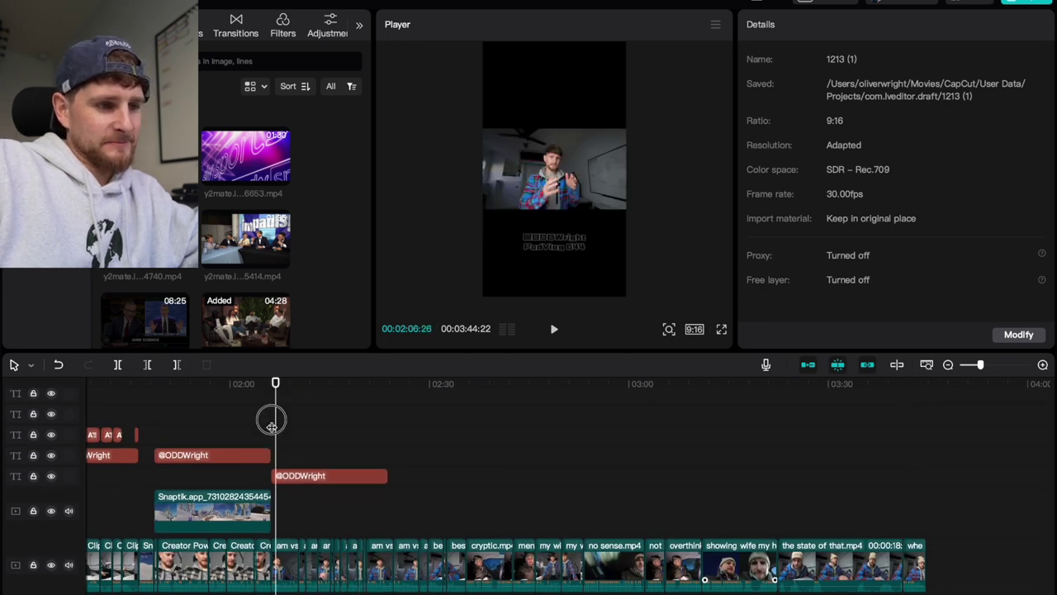
{"action": "left_click", "coordinate": [272, 427]}
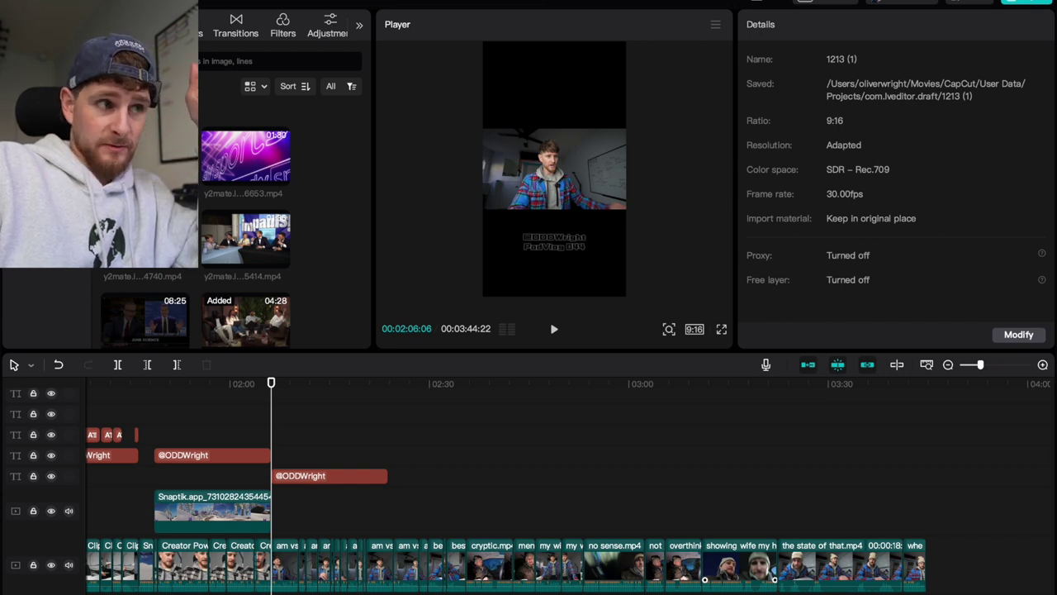
{"action": "left_click", "coordinate": [280, 268]}
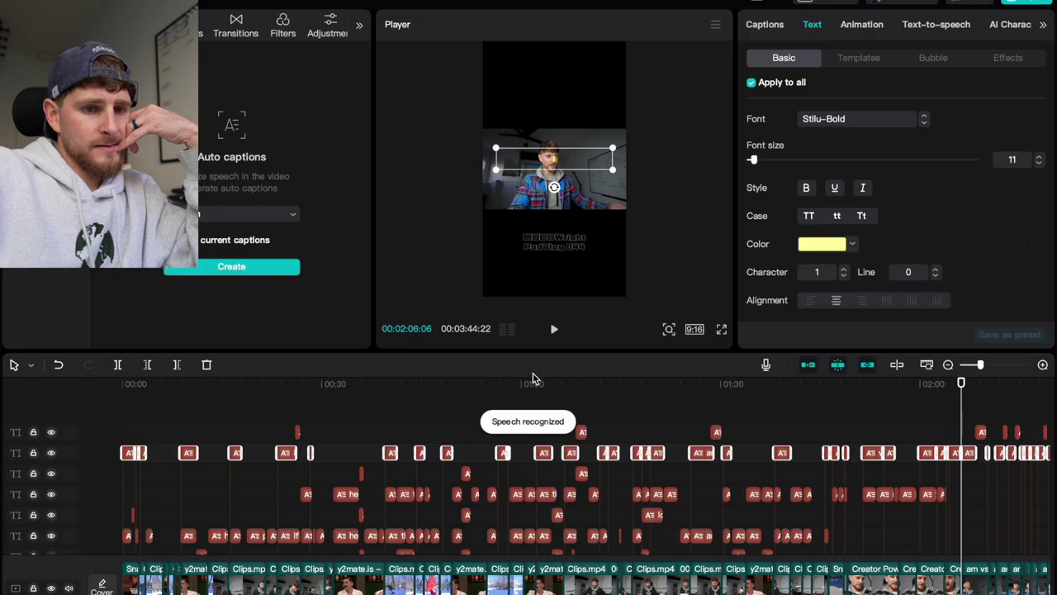
Step: Try to move the newly generated captions down to a lower track near the PodVlog text
{"action": "scroll", "coordinate": [869, 530], "scroll_direction": "right", "scroll_amount": 10}
{"action": "scroll", "coordinate": [869, 529], "scroll_direction": "left", "scroll_amount": 4}
{"action": "scroll", "coordinate": [869, 529], "scroll_direction": "down", "scroll_amount": 3}
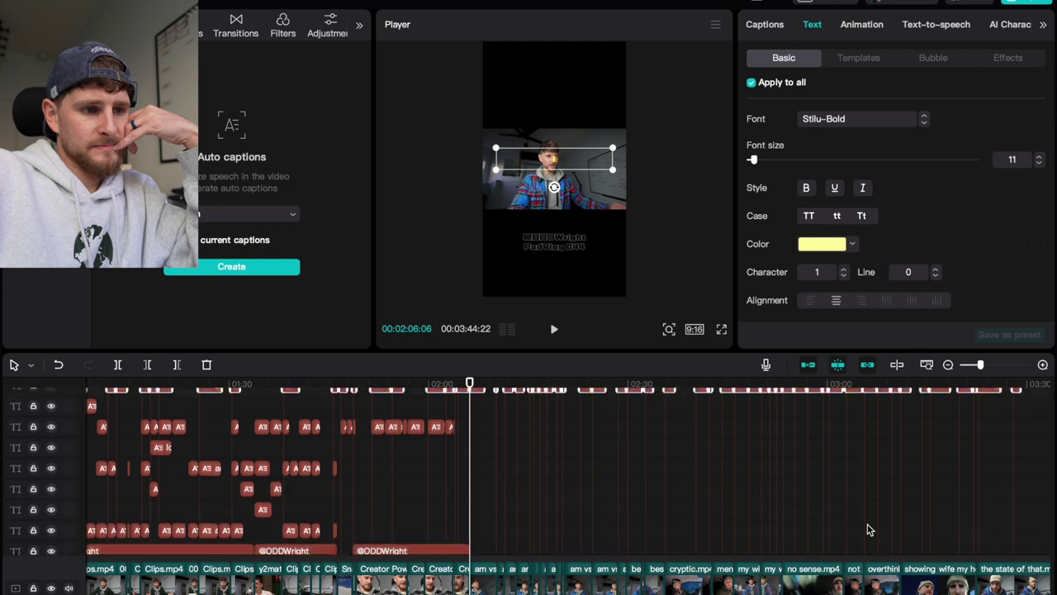
{"action": "scroll", "coordinate": [869, 529], "scroll_direction": "left", "scroll_amount": 2}
{"action": "scroll", "coordinate": [869, 530], "scroll_direction": "up", "scroll_amount": 1}
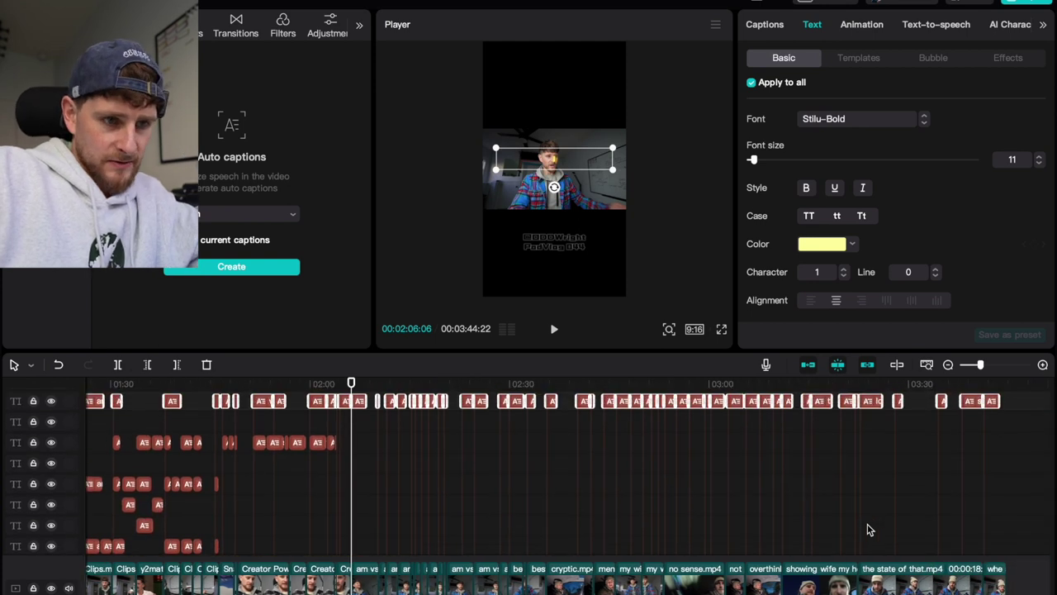
{"action": "left_click_drag", "start_coordinate": [696, 408], "coordinate": [700, 541]}
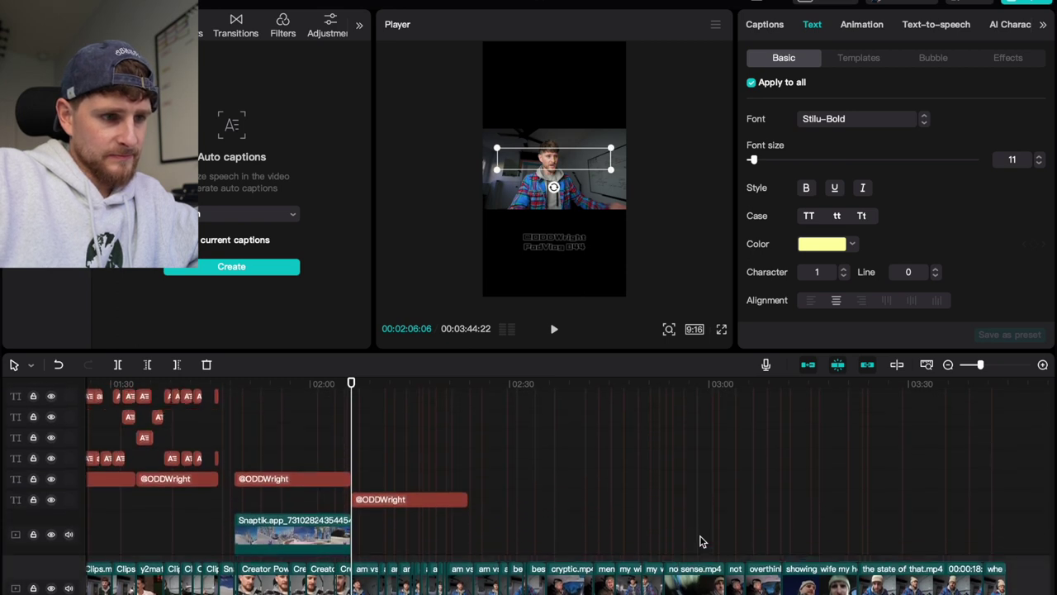
{"action": "key", "text": "super+z"}
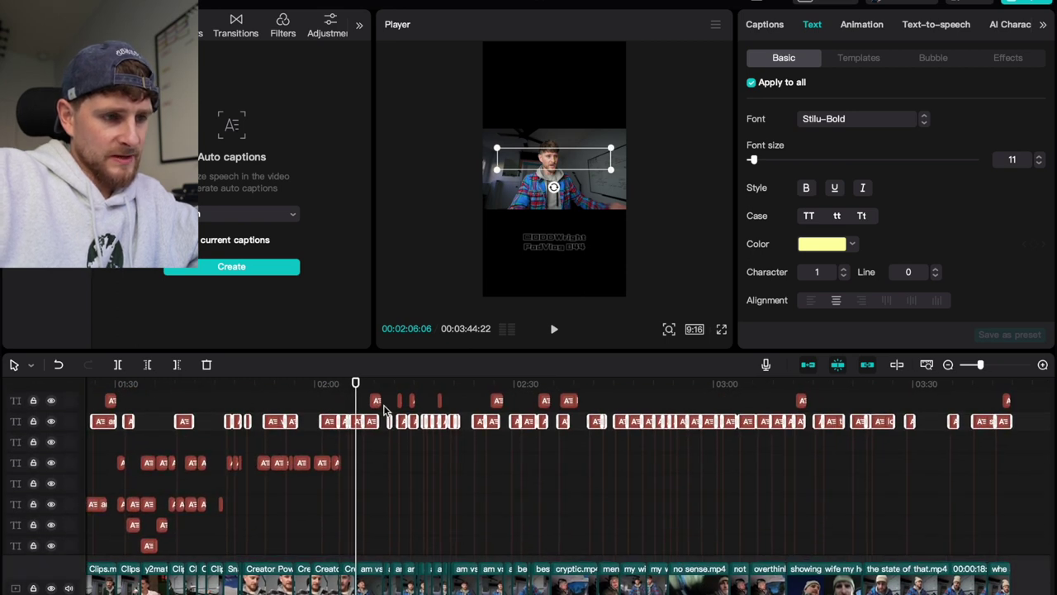
Step: Preview the new captions and delete the newly generated ones before "I didn't realise there was an am and PM"
{"action": "scroll", "coordinate": [354, 405], "scroll_direction": "up", "scroll_amount": 5}
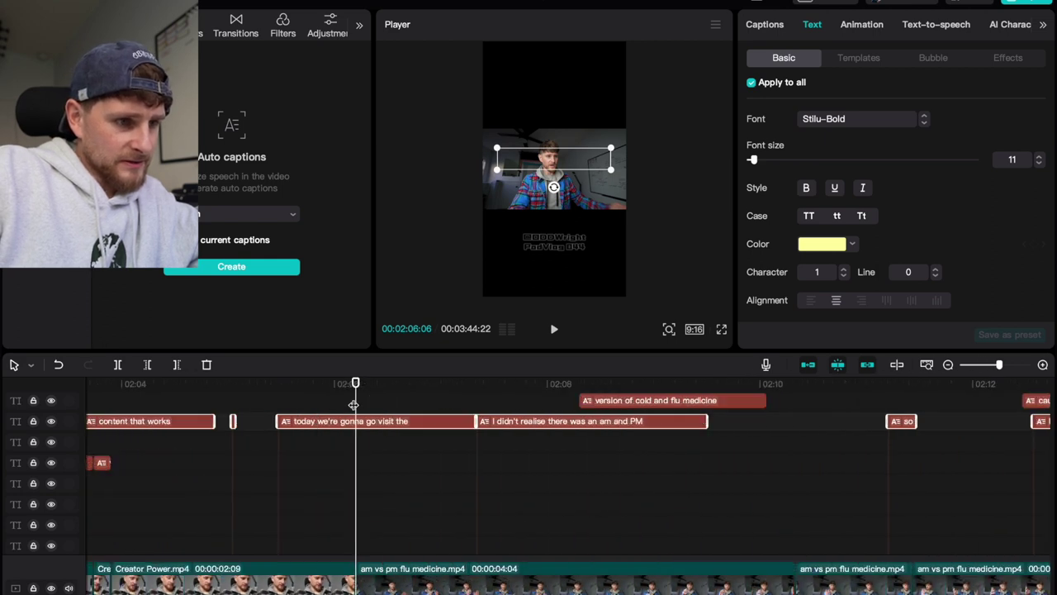
{"action": "key", "text": "space"}
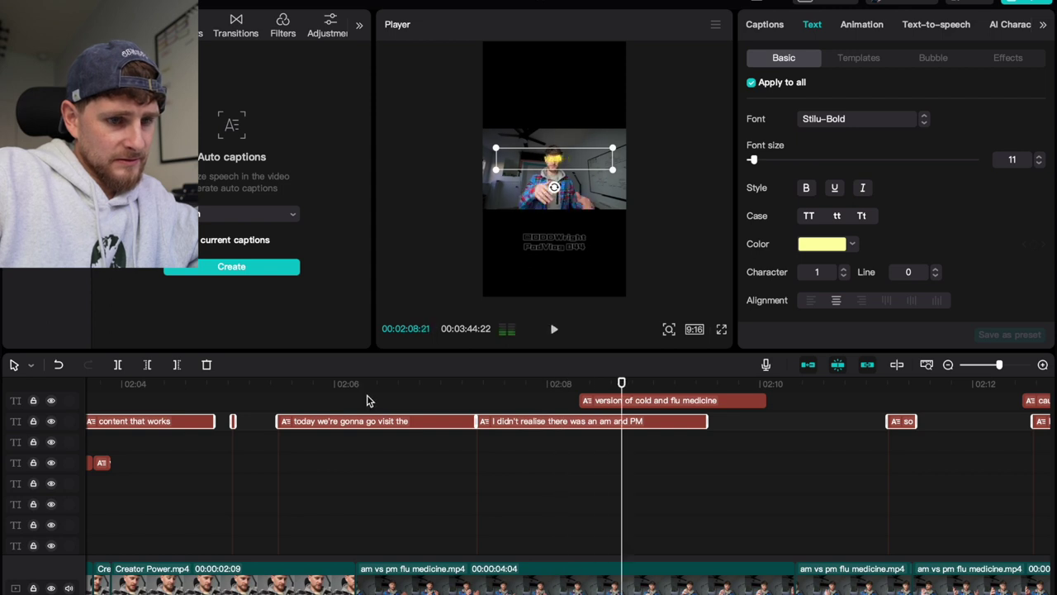
{"action": "scroll", "coordinate": [367, 401], "scroll_direction": "down", "scroll_amount": 3}
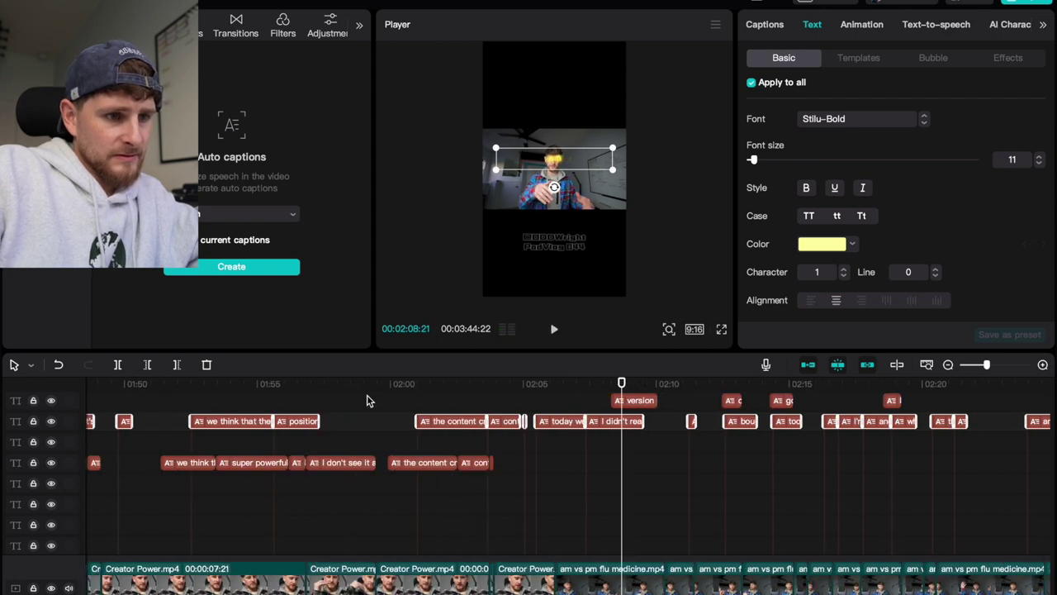
{"action": "left_click", "coordinate": [559, 411]}
{"action": "left_click_drag", "start_coordinate": [569, 402], "coordinate": [80, 425]}
{"action": "key", "text": "Delete"}
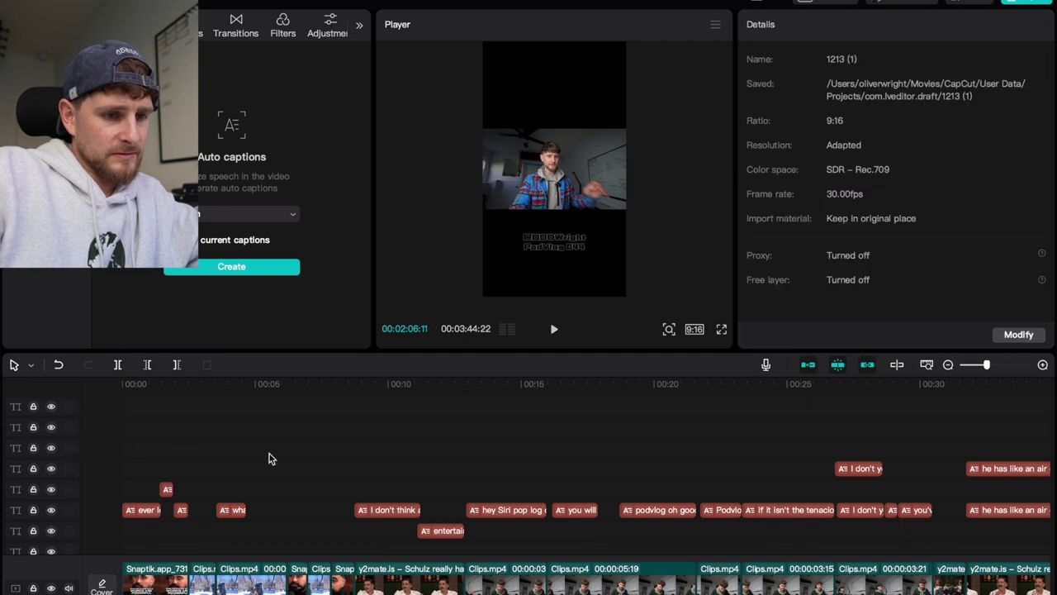
Step: Move the caption "I didn't realise there was an am and PM" to the start of the first "am vs pm flu medicine.mp4" clip and play back its timing
{"action": "scroll", "coordinate": [269, 454], "scroll_direction": "down", "scroll_amount": 5}
{"action": "scroll", "coordinate": [268, 451], "scroll_direction": "right", "scroll_amount": 5}
{"action": "scroll", "coordinate": [268, 452], "scroll_direction": "left", "scroll_amount": 1}
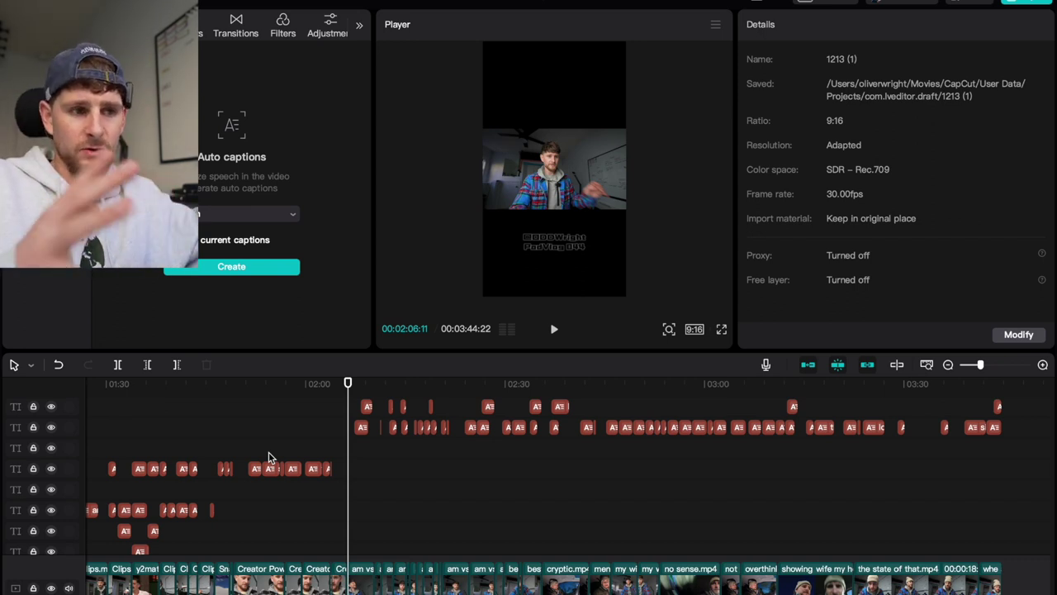
{"action": "scroll", "coordinate": [269, 452], "scroll_direction": "up", "scroll_amount": 4}
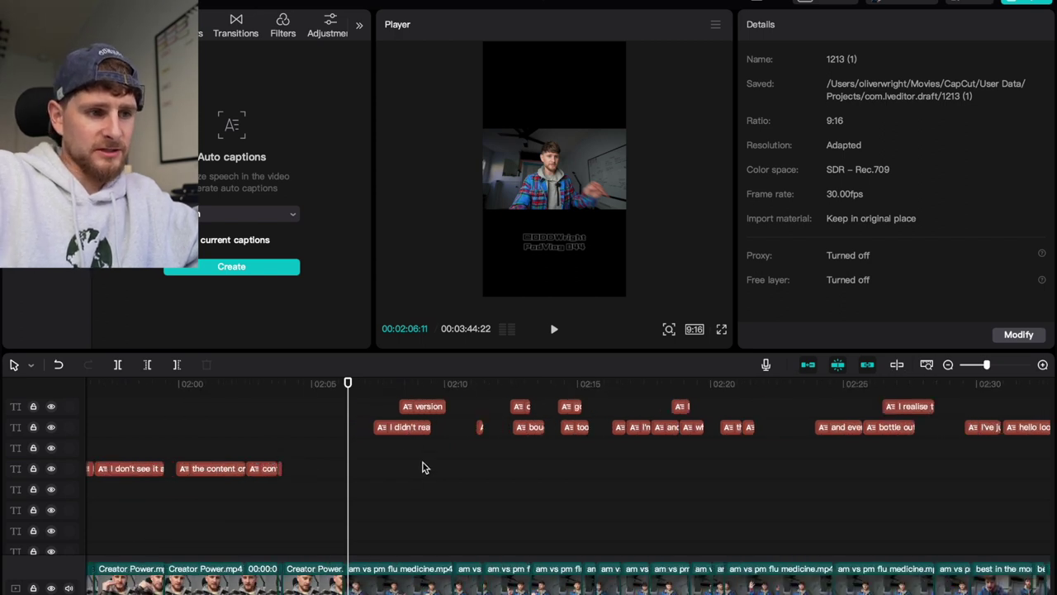
{"action": "left_click_drag", "start_coordinate": [404, 433], "coordinate": [373, 436]}
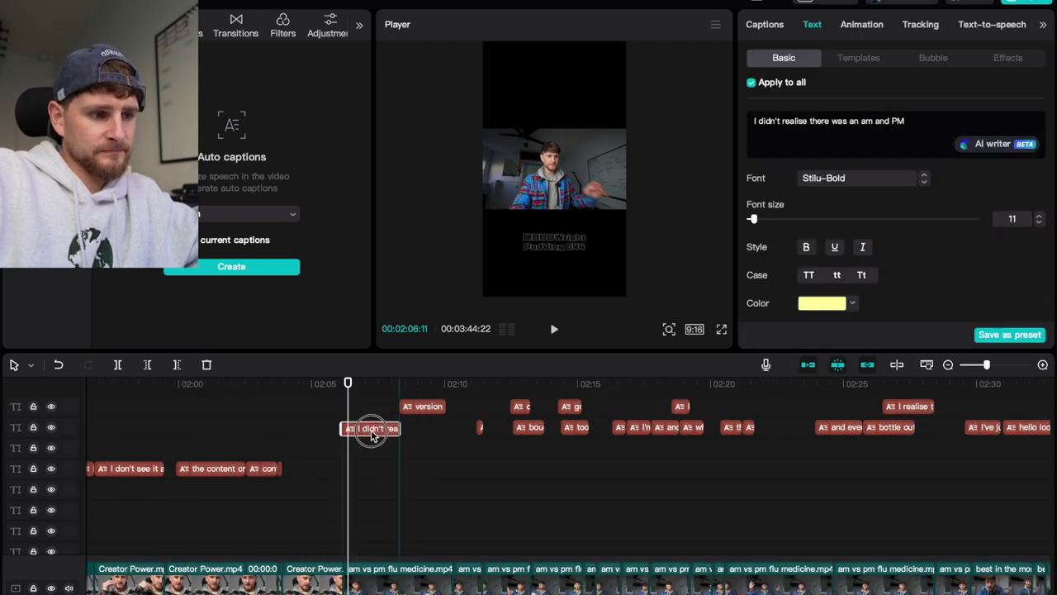
{"action": "left_click", "coordinate": [338, 414]}
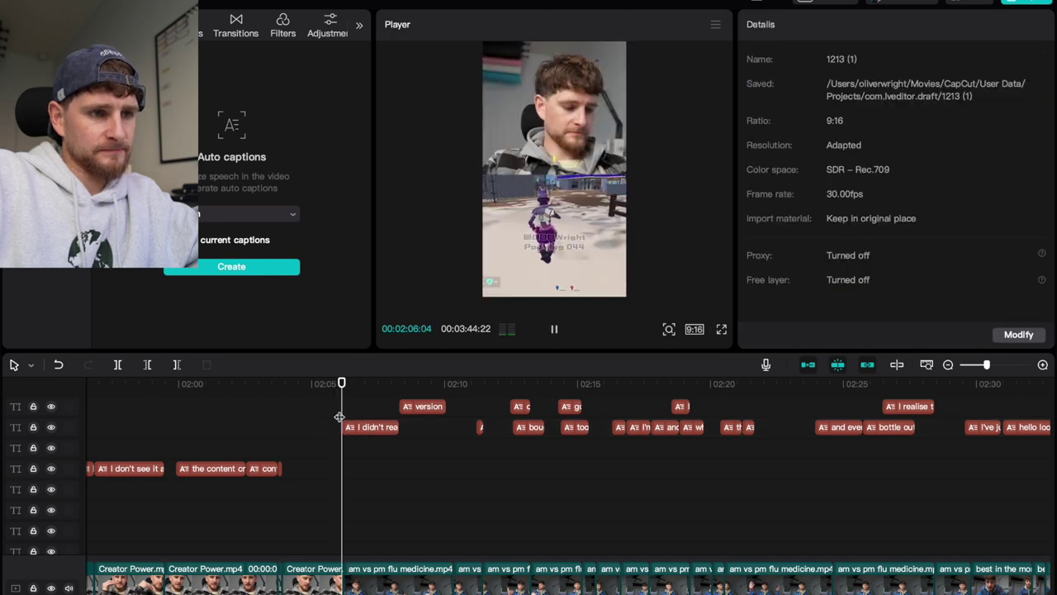
{"action": "key", "text": "space"}
{"action": "left_click", "coordinate": [355, 427]}
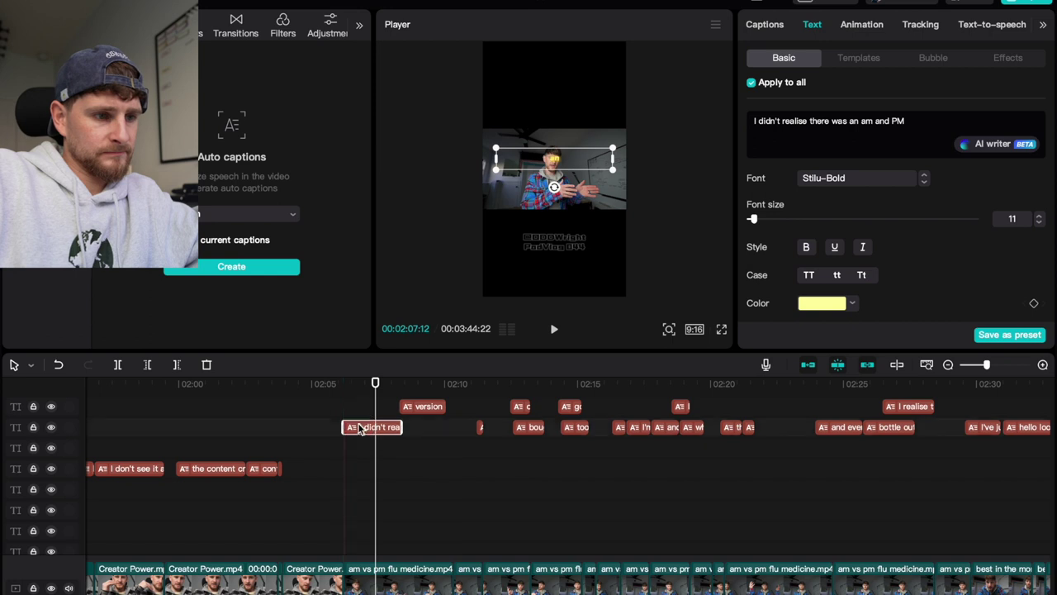
{"action": "left_click", "coordinate": [336, 413]}
{"action": "key", "text": "space"}
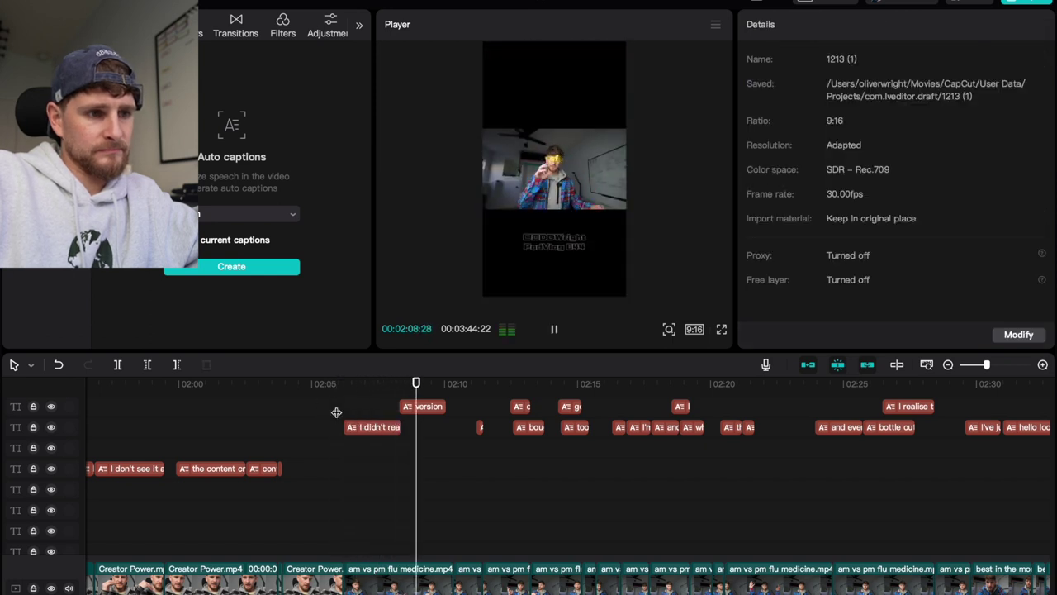
{"action": "key", "text": "space"}
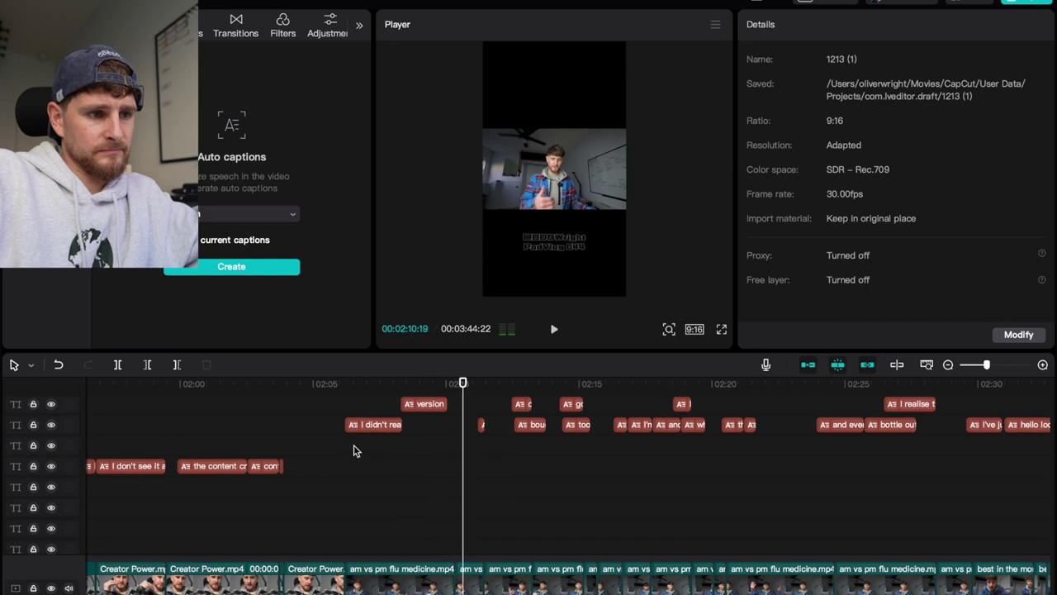
Step: Select all captions over the vlog clips and move them down to the tracks directly above the last PodVlog text
{"action": "left_click_drag", "start_coordinate": [559, 434], "coordinate": [1040, 403]}
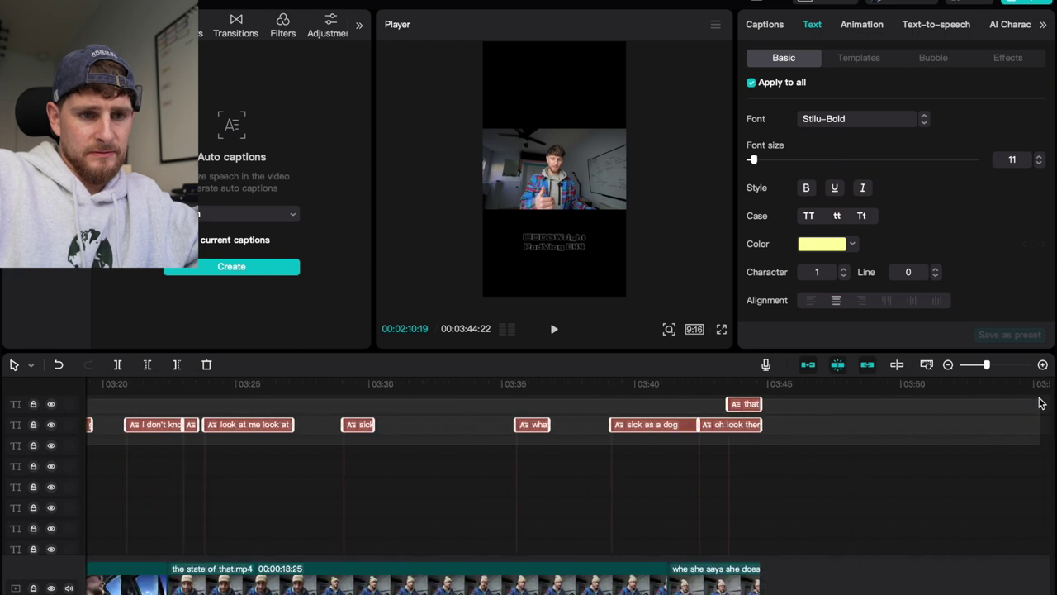
{"action": "scroll", "coordinate": [795, 408], "scroll_direction": "down", "scroll_amount": 5}
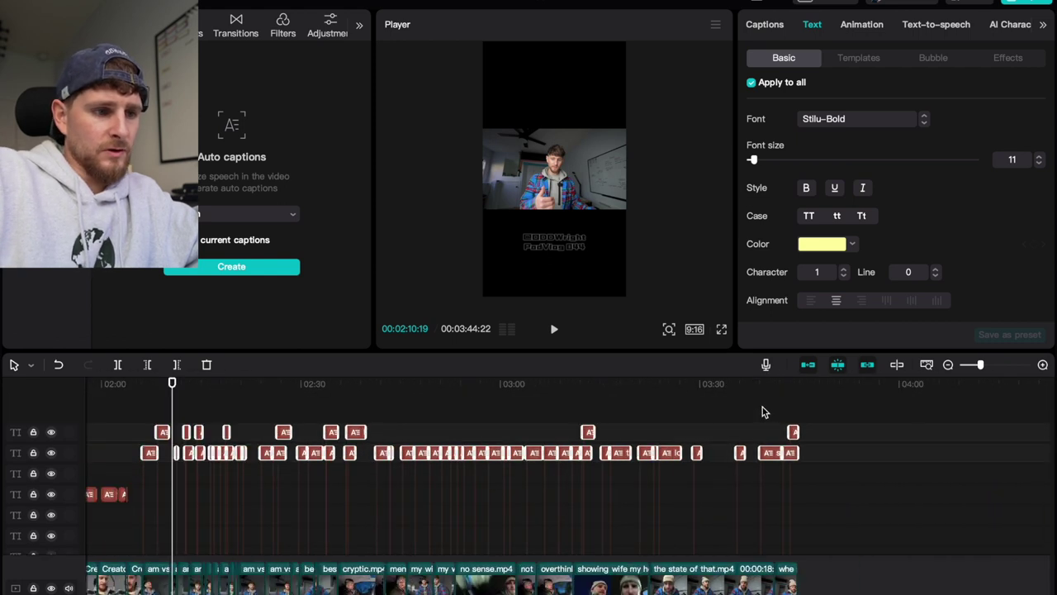
{"action": "scroll", "coordinate": [763, 412], "scroll_direction": "left", "scroll_amount": 5}
{"action": "left_click_drag", "start_coordinate": [379, 454], "coordinate": [378, 549]}
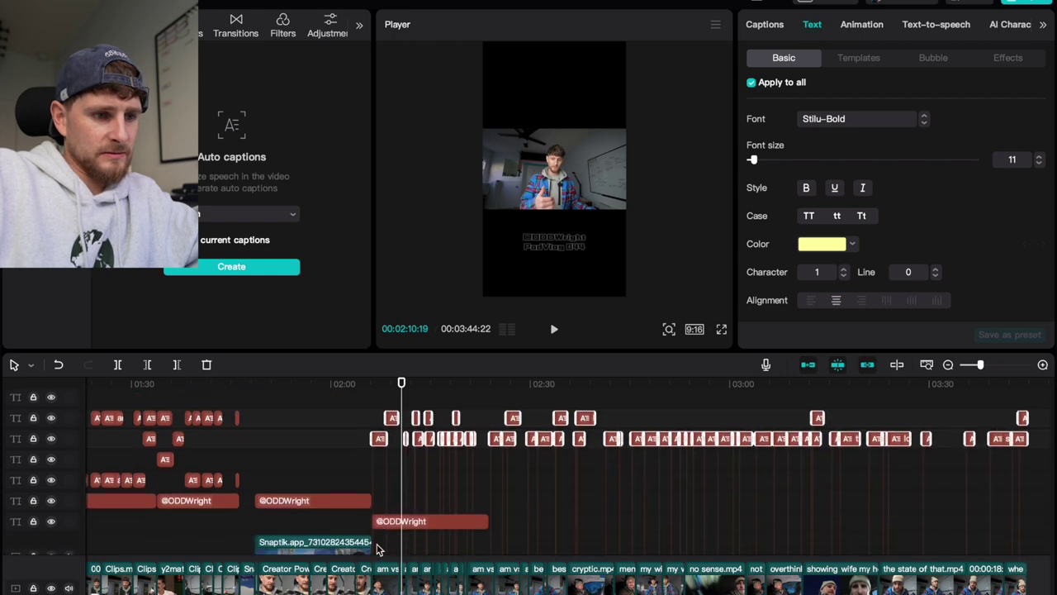
{"action": "left_click_drag", "start_coordinate": [381, 446], "coordinate": [379, 500]}
{"action": "left_click", "coordinate": [367, 472]}
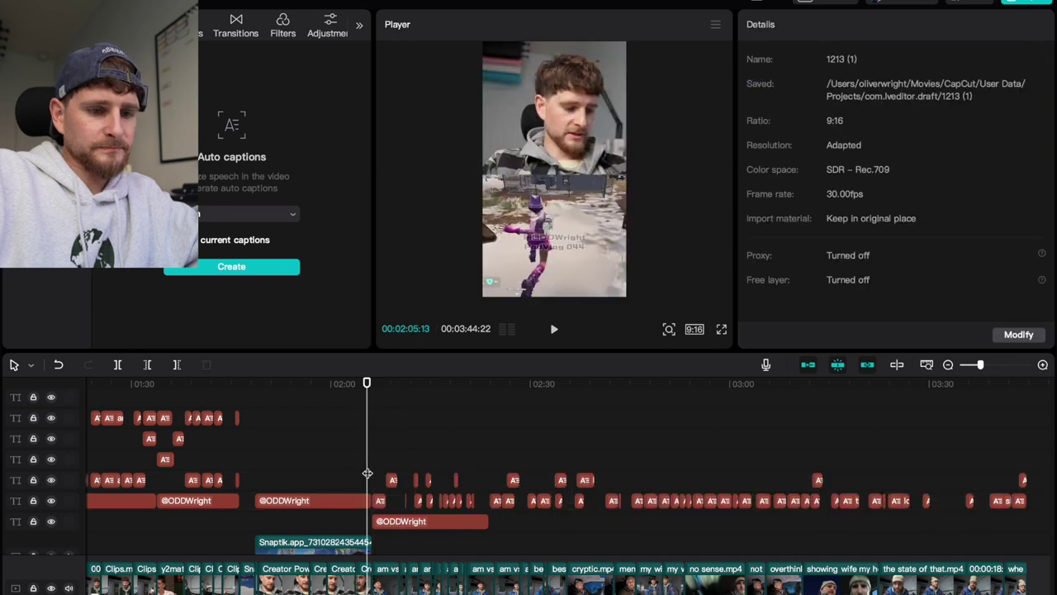
Step: Change the text over the first vlog clips to "PodVlog 045" and play from the start of "am vs pm flu medicine.mp4"
{"action": "scroll", "coordinate": [367, 472], "scroll_direction": "up", "scroll_amount": 5}
{"action": "left_click", "coordinate": [528, 473]}
{"action": "left_click", "coordinate": [531, 522]}
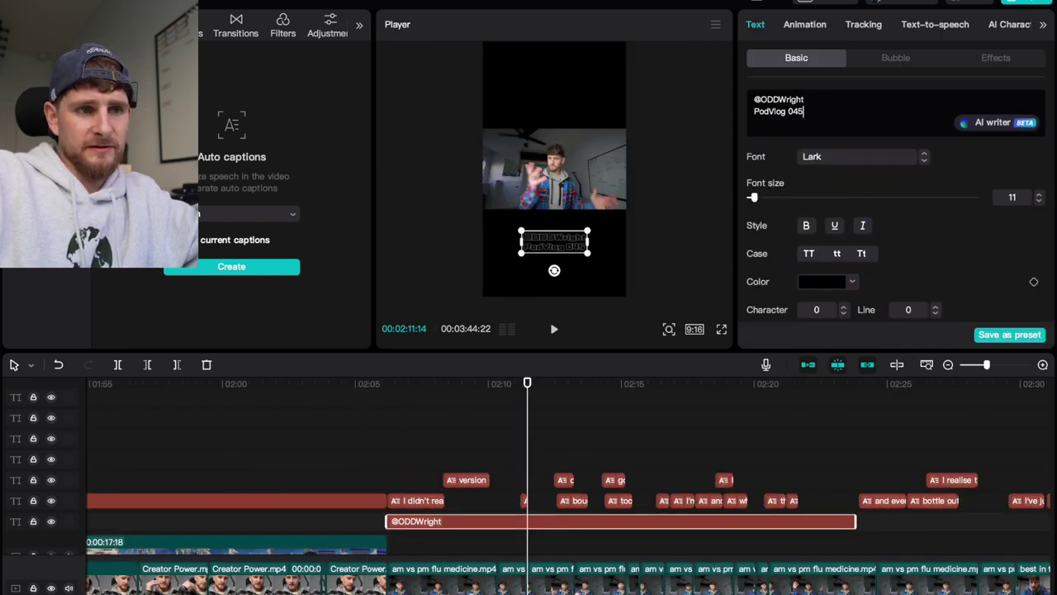
{"action": "left_click", "coordinate": [388, 471]}
{"action": "key", "text": "space"}
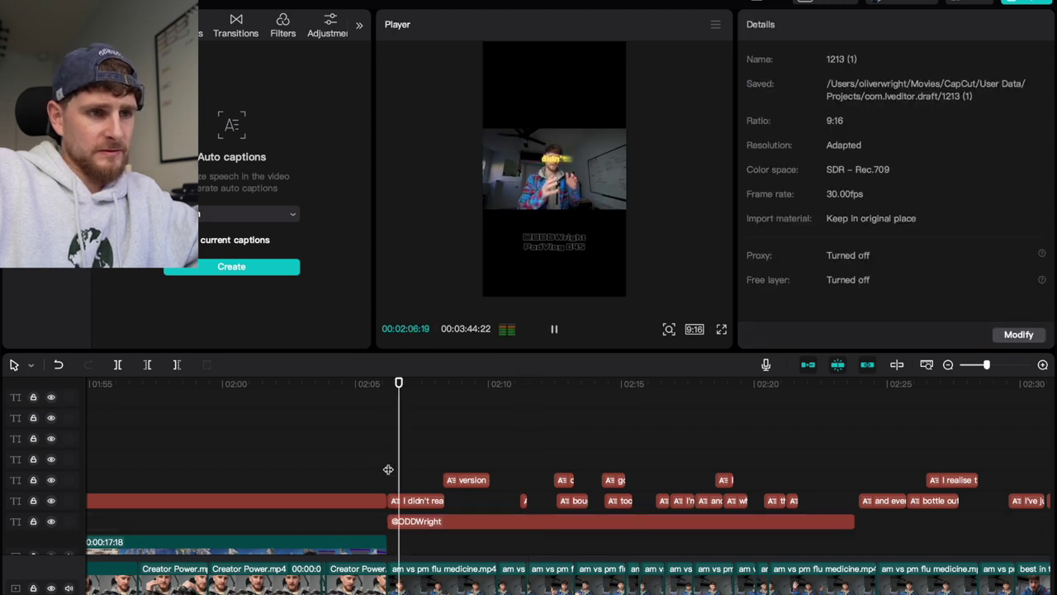
Step: Auto reframe all the "am vs pm flu medicine.mp4" clips to 9:16 and play back the last of them
{"action": "key", "text": "space"}
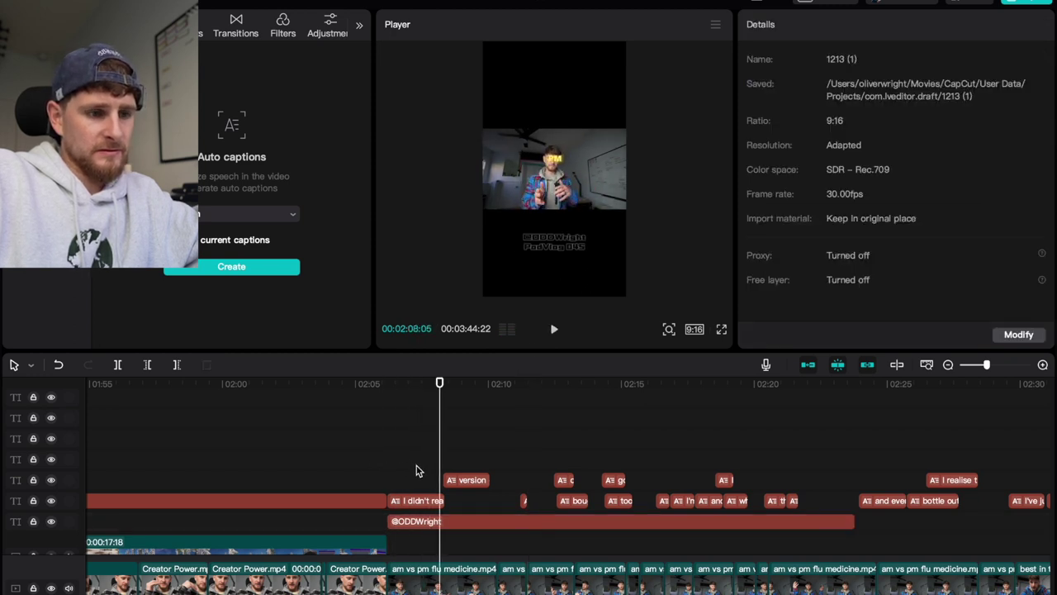
{"action": "scroll", "coordinate": [417, 470], "scroll_direction": "down", "scroll_amount": 3}
{"action": "scroll", "coordinate": [426, 540], "scroll_direction": "down", "scroll_amount": 3}
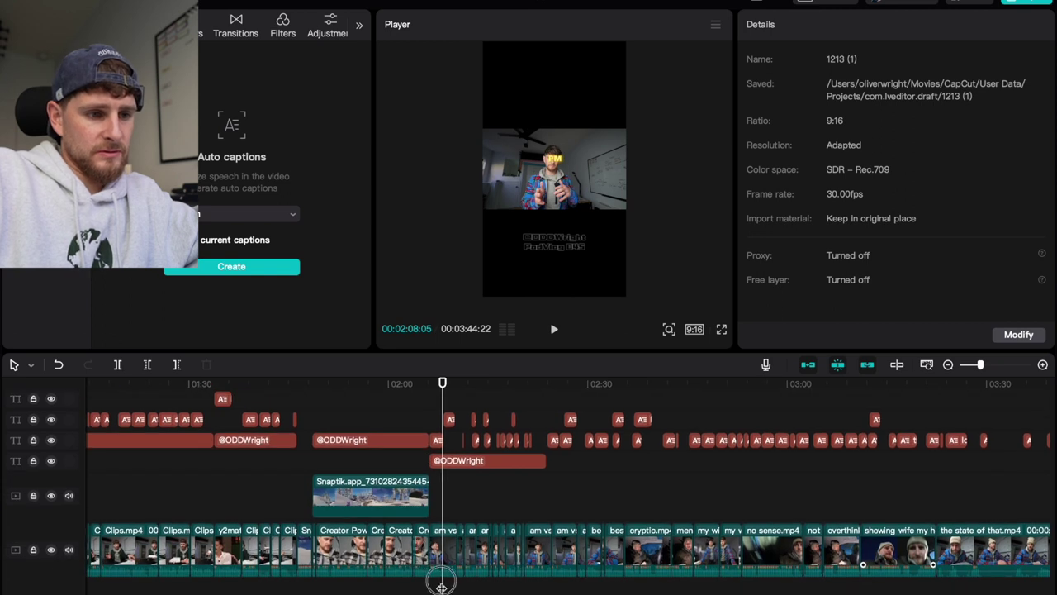
{"action": "left_click_drag", "start_coordinate": [442, 588], "coordinate": [604, 570]}
{"action": "scroll", "coordinate": [437, 526], "scroll_direction": "up", "scroll_amount": 3}
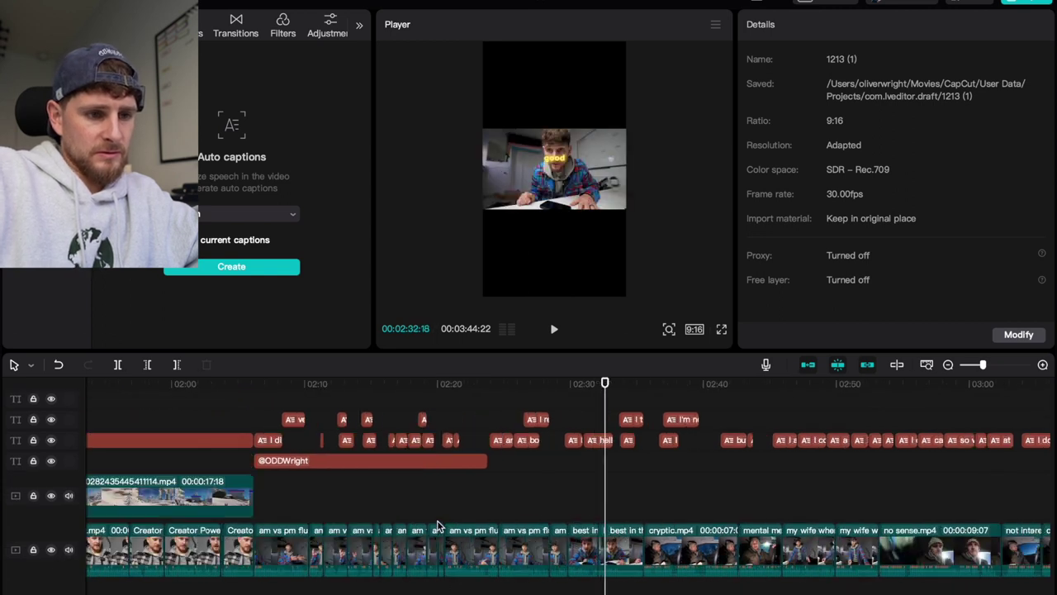
{"action": "left_click_drag", "start_coordinate": [558, 520], "coordinate": [289, 555]}
{"action": "scroll", "coordinate": [935, 297], "scroll_direction": "down", "scroll_amount": 10}
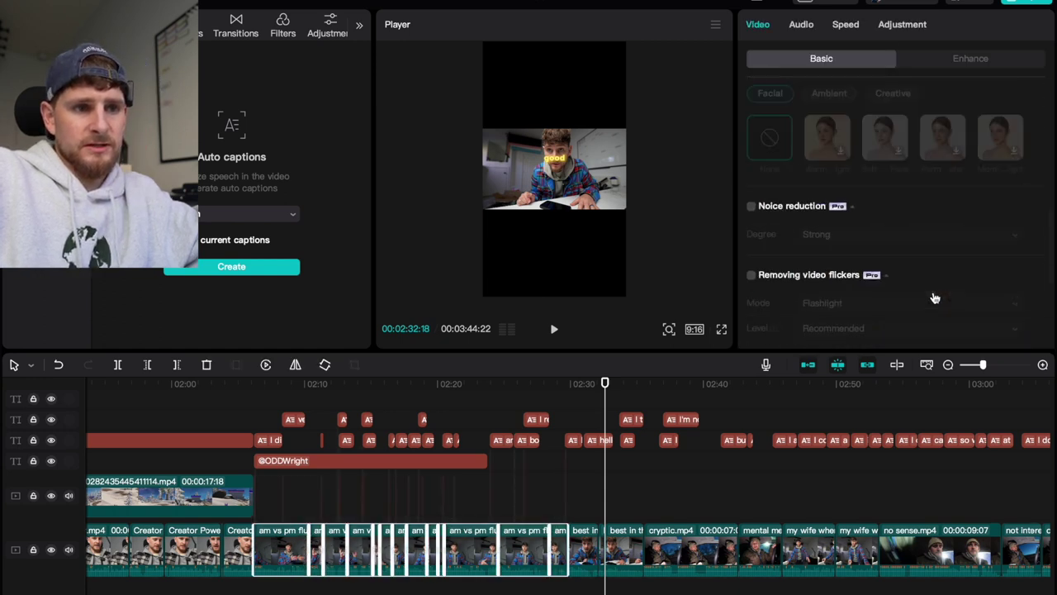
{"action": "left_click", "coordinate": [753, 174]}
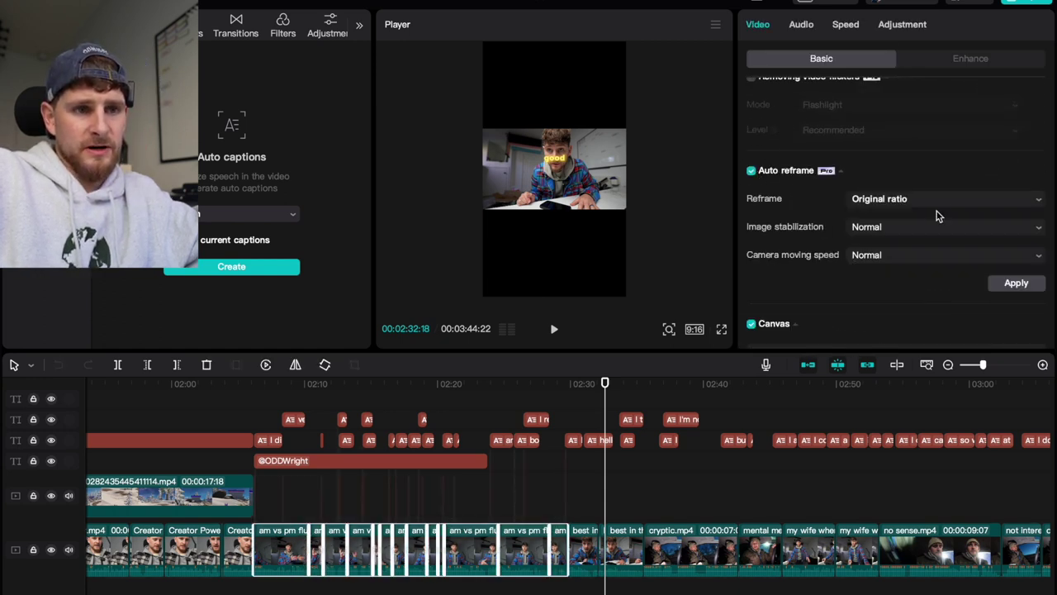
{"action": "left_click", "coordinate": [942, 202]}
{"action": "left_click", "coordinate": [941, 350]}
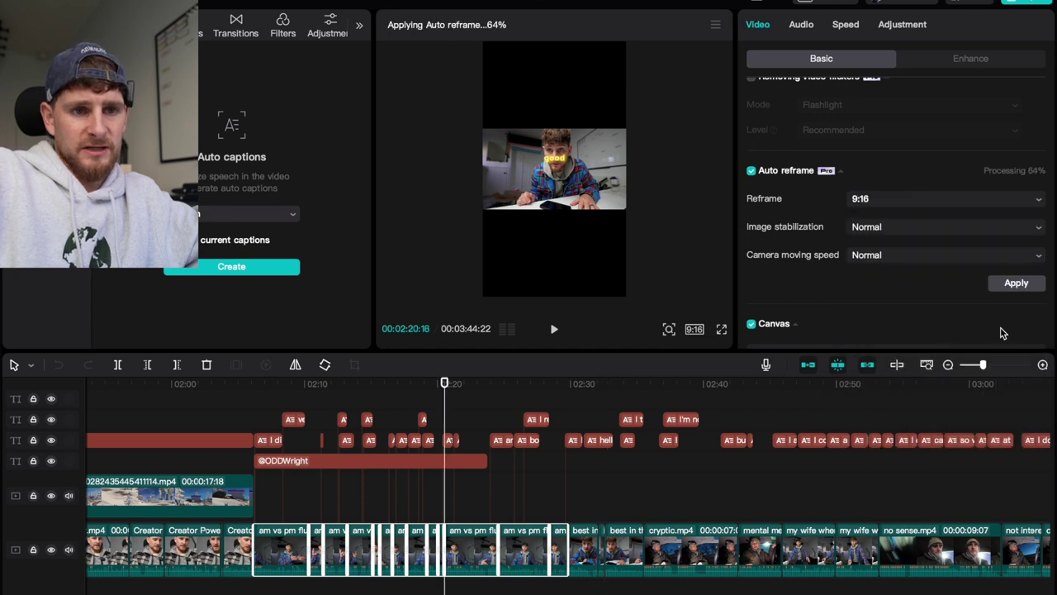
{"action": "left_click", "coordinate": [1015, 283]}
{"action": "key", "text": "space"}
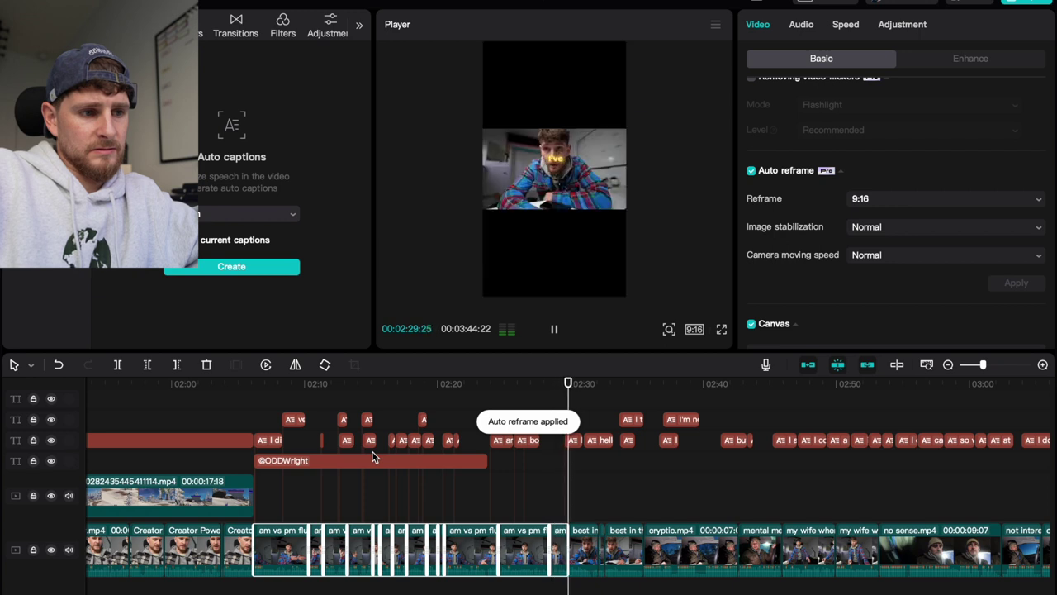
{"action": "key", "text": "space"}
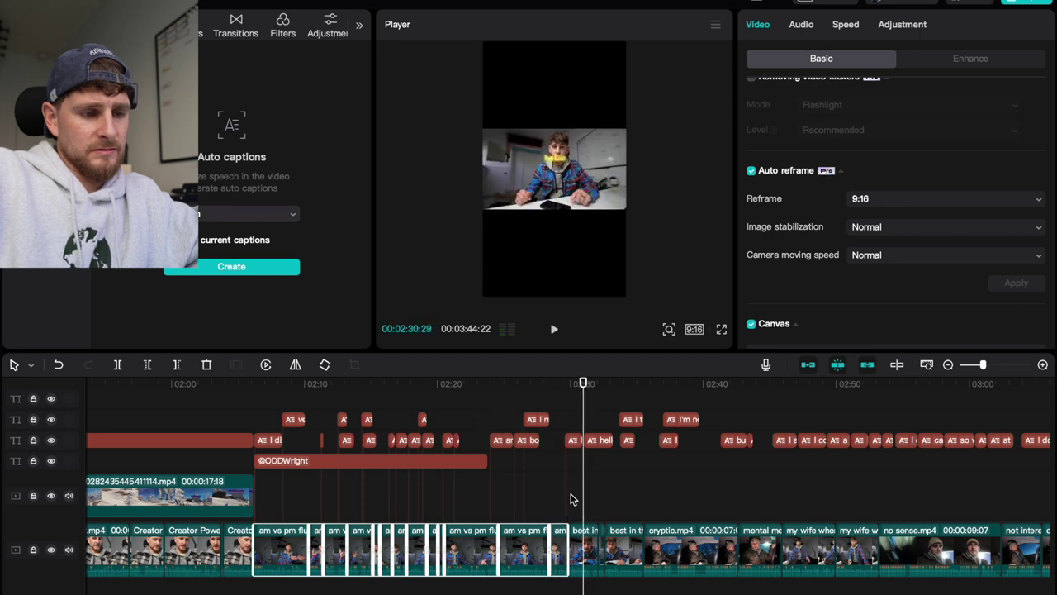
{"action": "scroll", "coordinate": [571, 499], "scroll_direction": "up", "scroll_amount": 2}
{"action": "left_click_drag", "start_coordinate": [265, 429], "coordinate": [543, 458]}
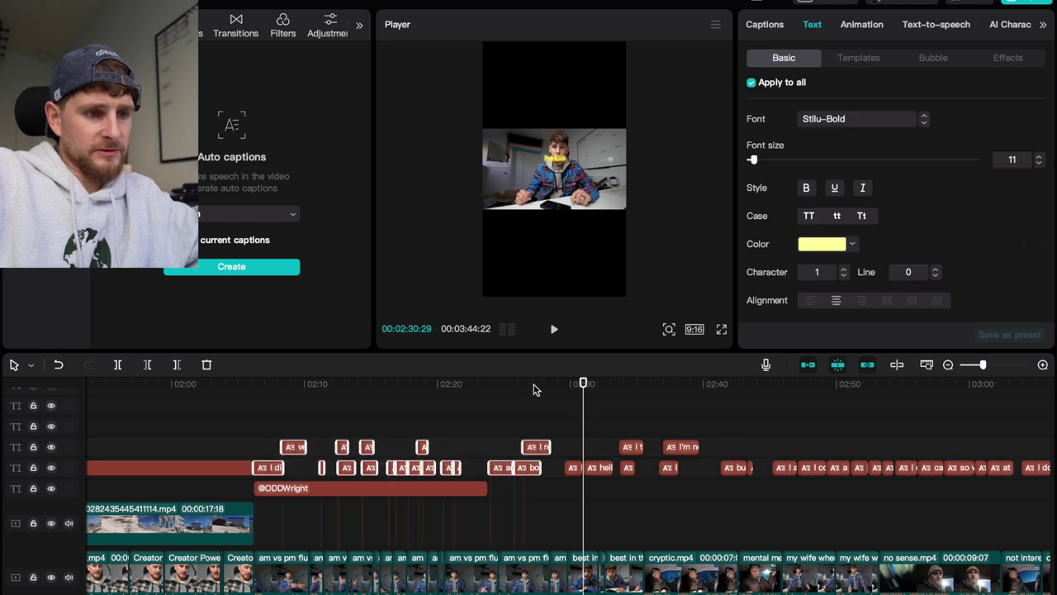
{"action": "left_click", "coordinate": [534, 388]}
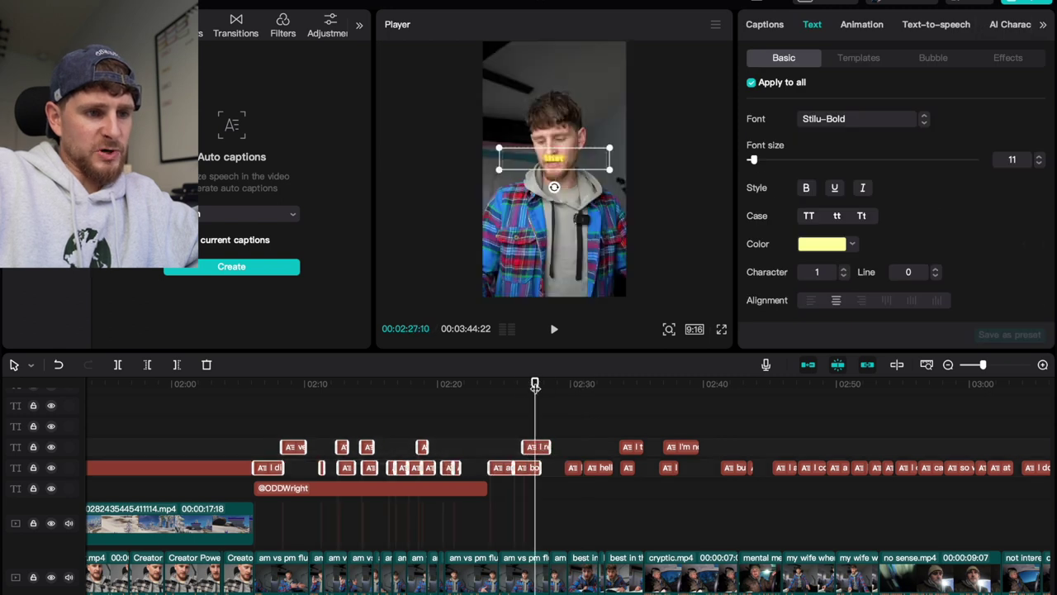
{"action": "left_click", "coordinate": [539, 447]}
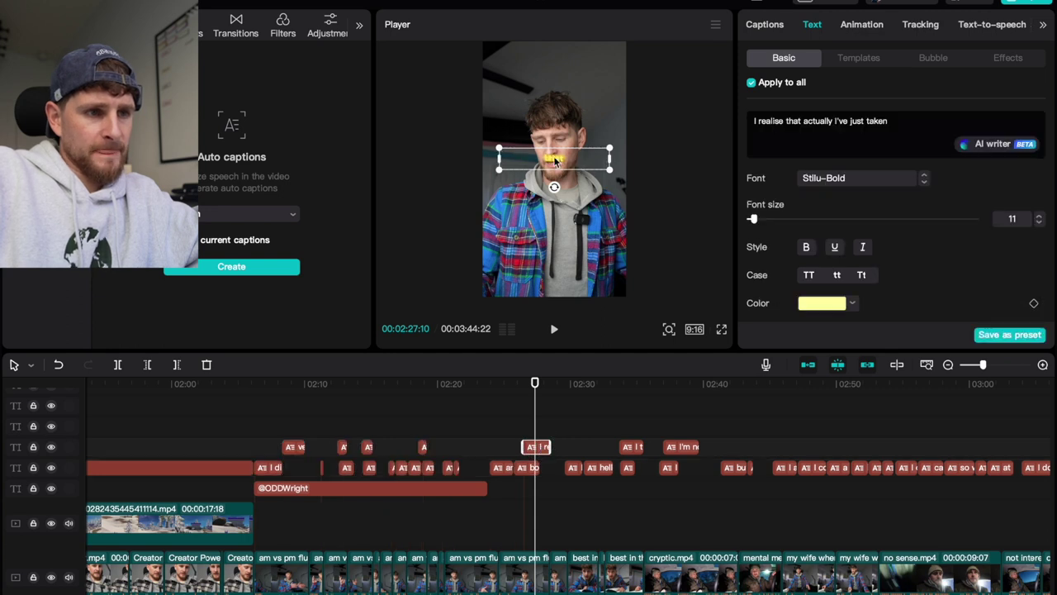
{"action": "left_click_drag", "start_coordinate": [555, 159], "coordinate": [555, 213]}
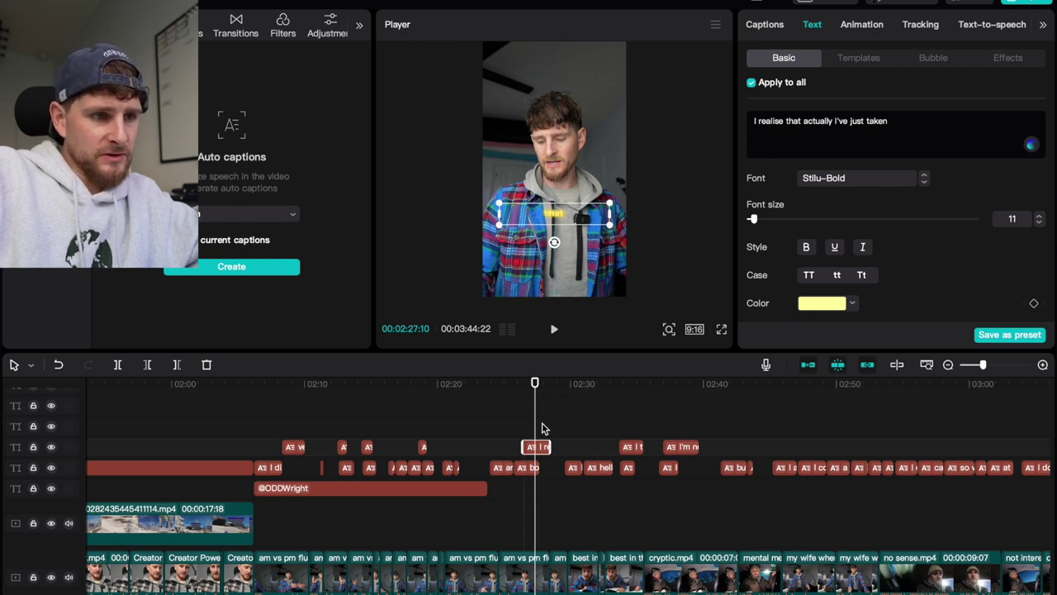
{"action": "key", "text": "ctrl+z"}
Step: Move all captions over the "am vs pm flu medicine.mp4" clips down to chest height and extend the PodVlog 045 text to 02:28
{"action": "left_click_drag", "start_coordinate": [538, 424], "coordinate": [274, 471]}
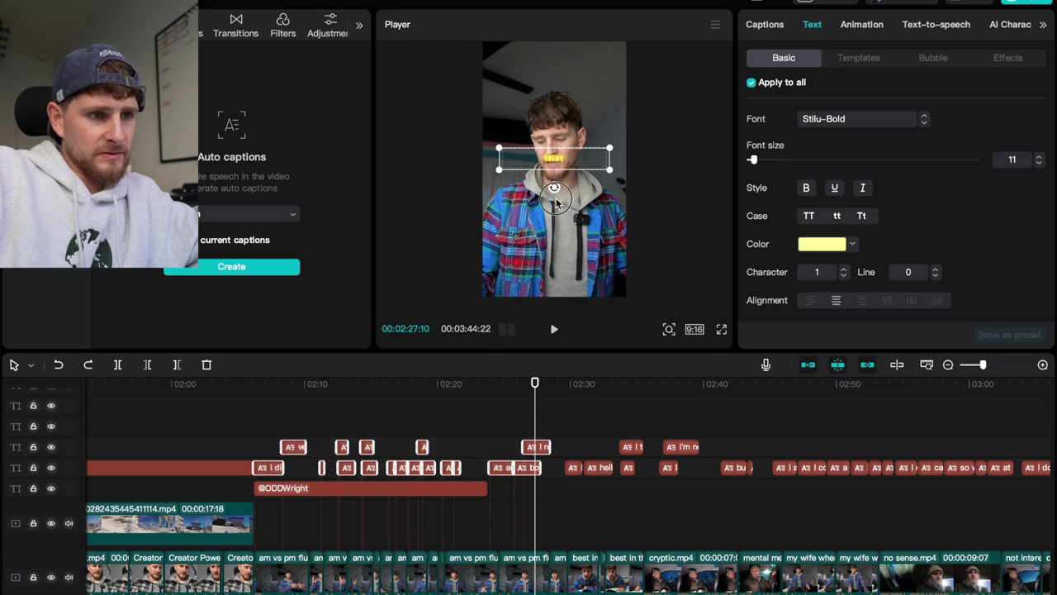
{"action": "left_click_drag", "start_coordinate": [556, 202], "coordinate": [558, 209]}
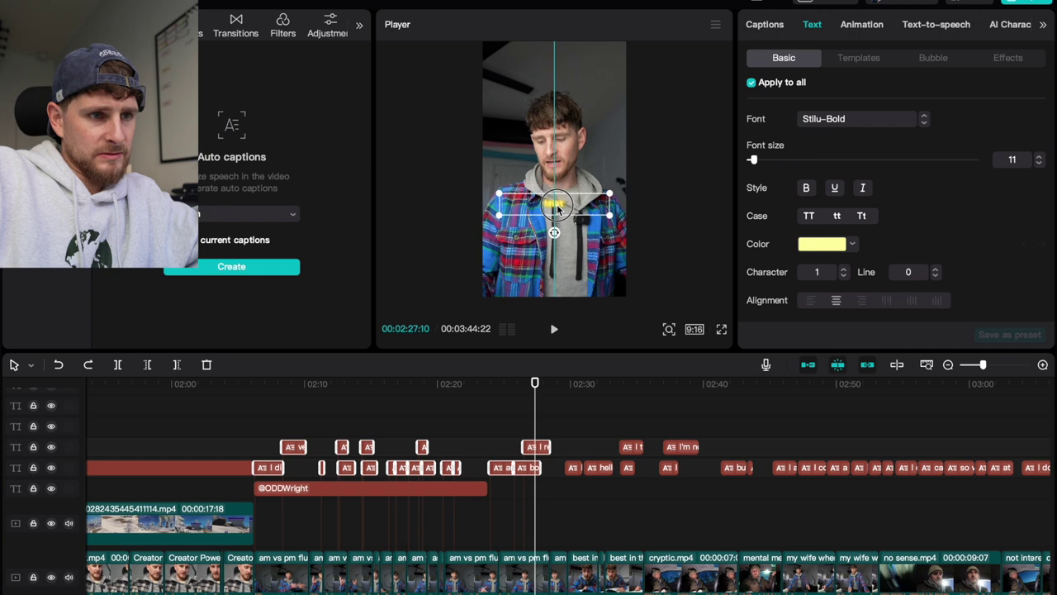
{"action": "left_click_drag", "start_coordinate": [484, 487], "coordinate": [545, 494]}
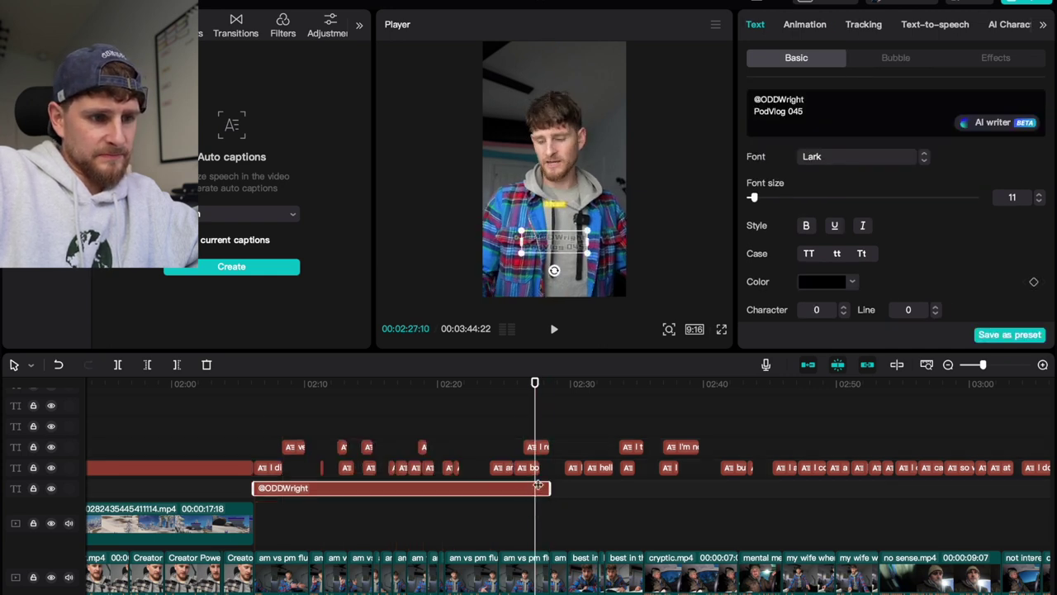
{"action": "left_click", "coordinate": [522, 411]}
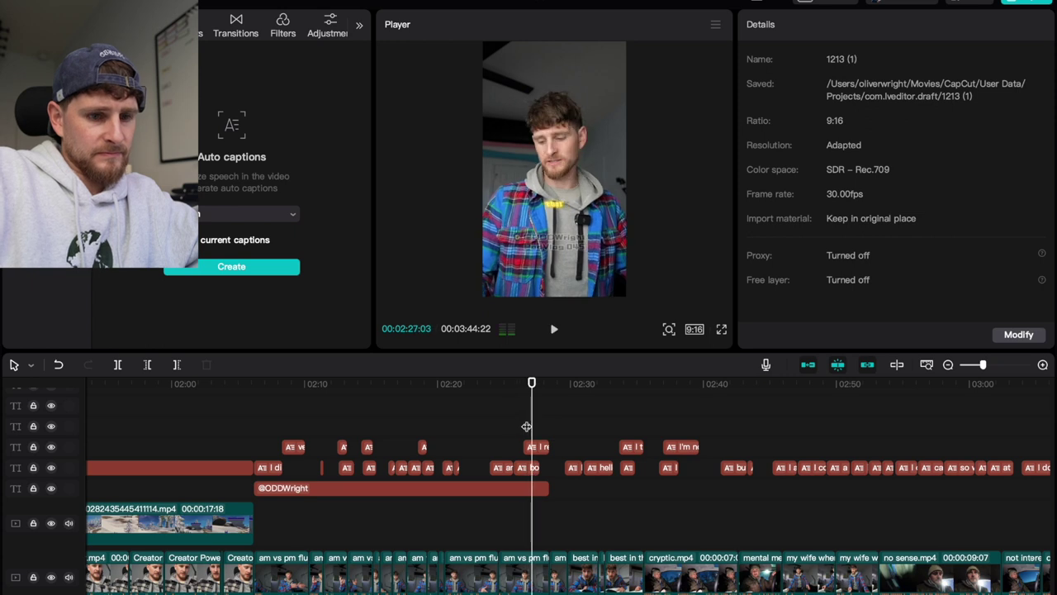
Step: Play back the clips' second half and move the caption "and eventually when I pull the" about one second earlier
{"action": "scroll", "coordinate": [526, 426], "scroll_direction": "up", "scroll_amount": 2}
{"action": "scroll", "coordinate": [526, 426], "scroll_direction": "left", "scroll_amount": 3}
{"action": "left_click", "coordinate": [438, 436]}
{"action": "key", "text": "space"}
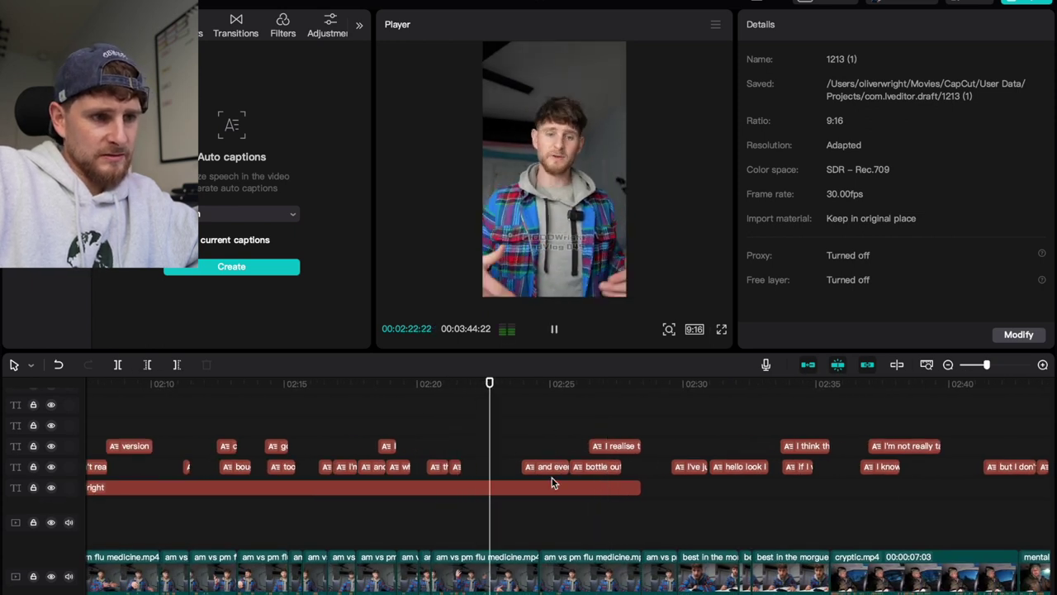
{"action": "key", "text": "space"}
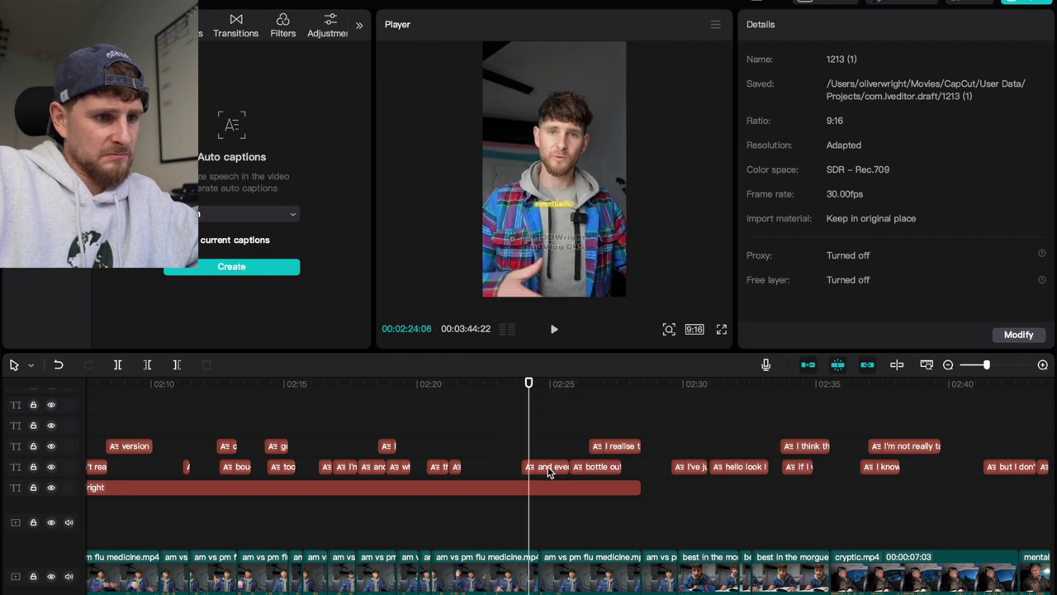
{"action": "left_click_drag", "start_coordinate": [551, 469], "coordinate": [522, 469]}
Step: Extend the caption "and I did I just can't work out for the longest time" to just before the next caption
{"action": "left_click", "coordinate": [451, 447]}
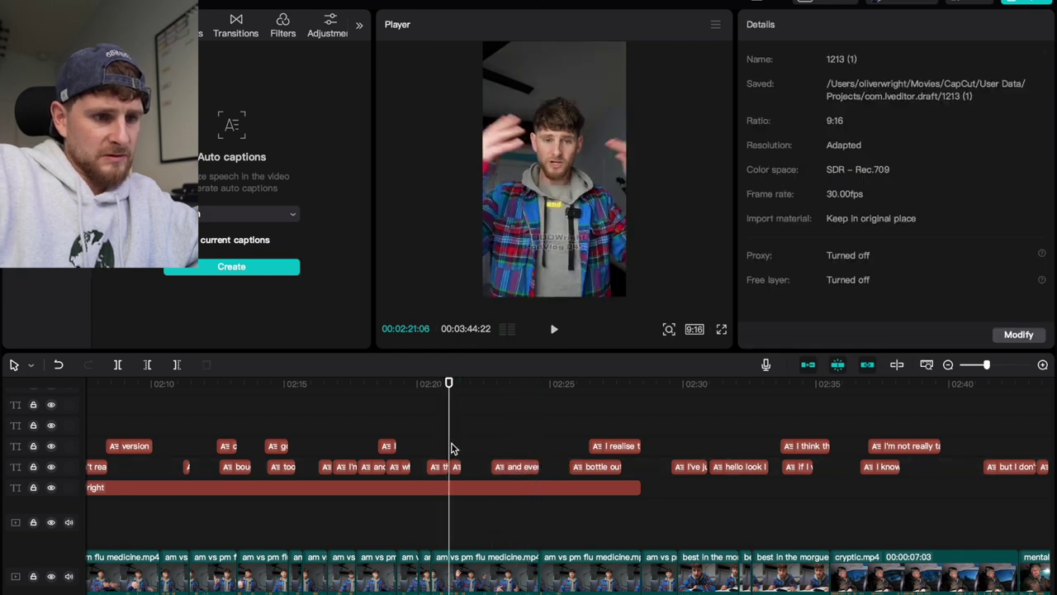
{"action": "scroll", "coordinate": [451, 448], "scroll_direction": "up", "scroll_amount": 5}
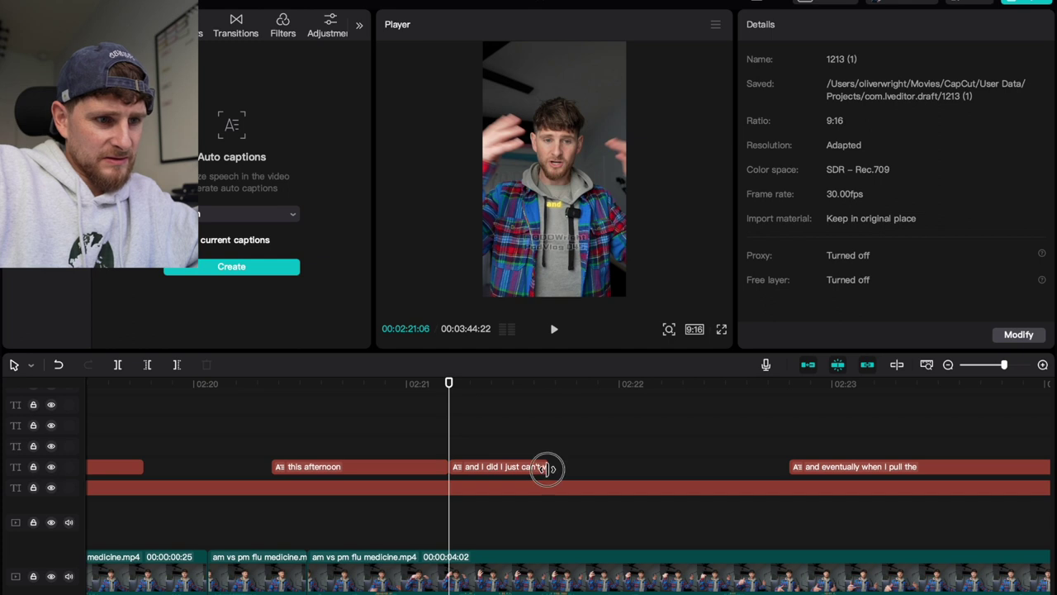
{"action": "left_click_drag", "start_coordinate": [546, 469], "coordinate": [757, 470]}
Step: Play back the caption timing and move "bottle out my bag a few days later" directly after "and eventually when I pull the"
{"action": "key", "text": "space"}
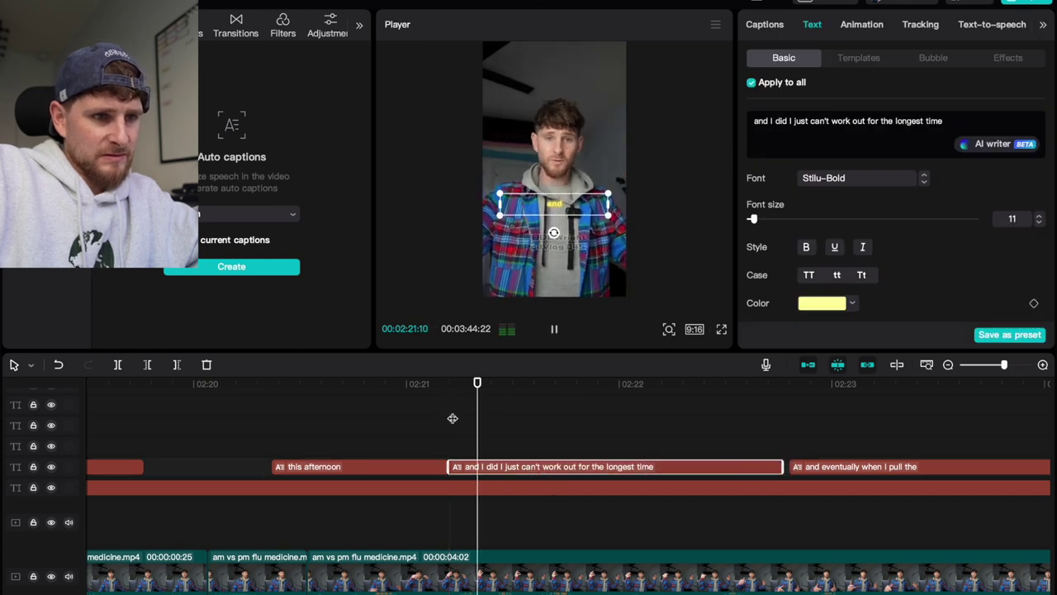
{"action": "scroll", "coordinate": [452, 417], "scroll_direction": "down", "scroll_amount": 2}
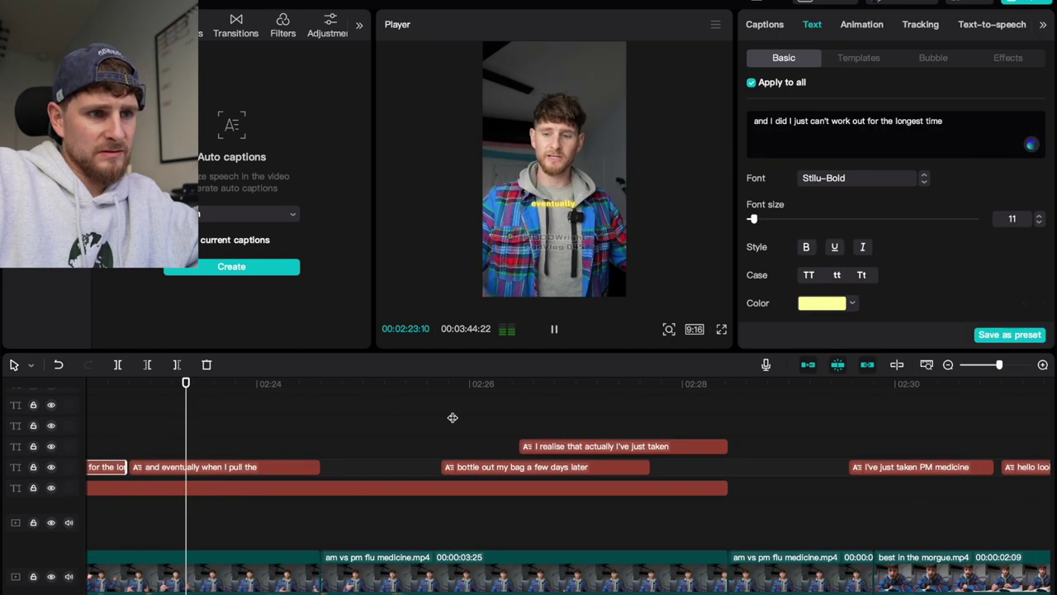
{"action": "key", "text": "space"}
{"action": "left_click_drag", "start_coordinate": [465, 474], "coordinate": [345, 475]}
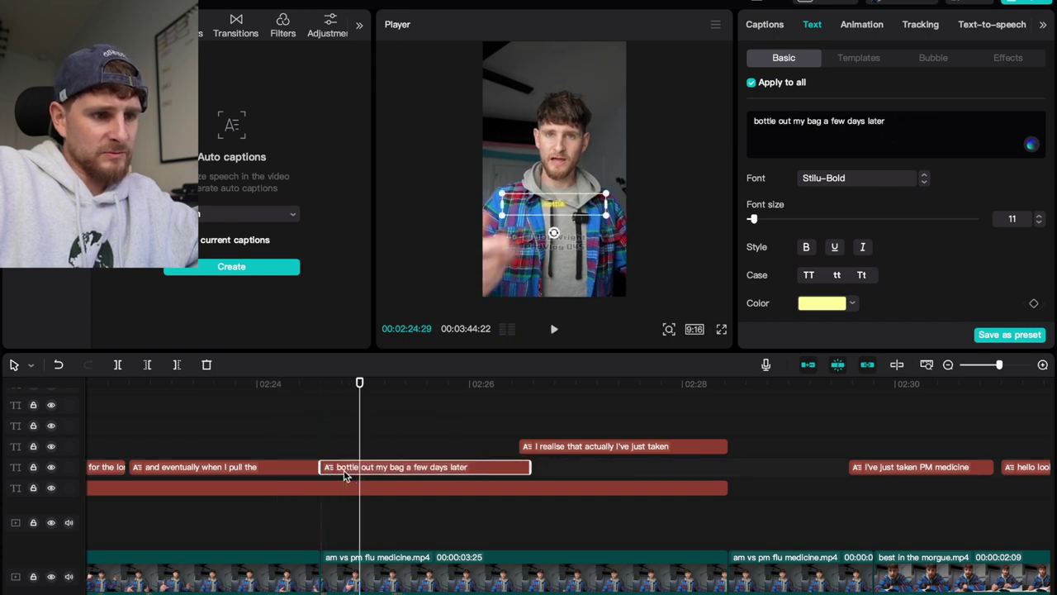
Step: Play on and move the caption "I've just taken PM medicine" to the start of the last "am vs pm flu medicine.mp4" clip
{"action": "key", "text": "space"}
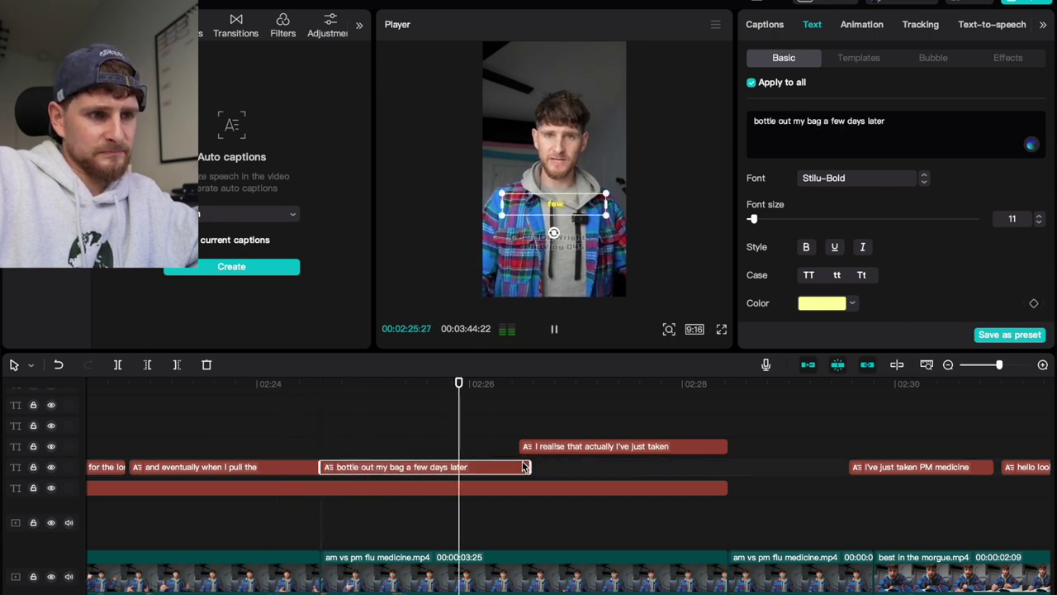
{"action": "scroll", "coordinate": [523, 467], "scroll_direction": "down", "scroll_amount": 5}
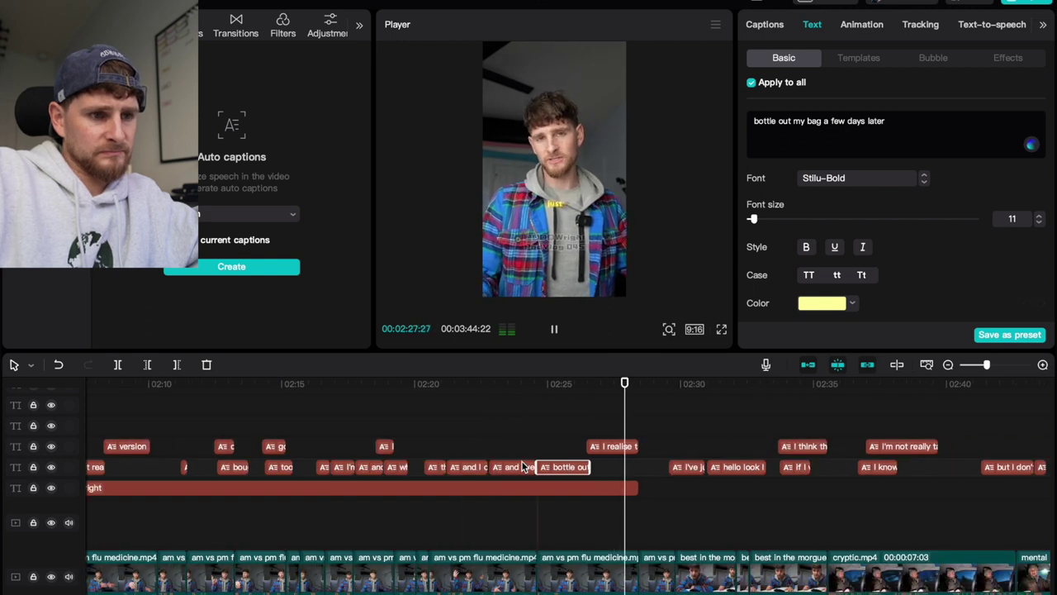
{"action": "key", "text": "space"}
{"action": "left_click_drag", "start_coordinate": [688, 469], "coordinate": [659, 469]}
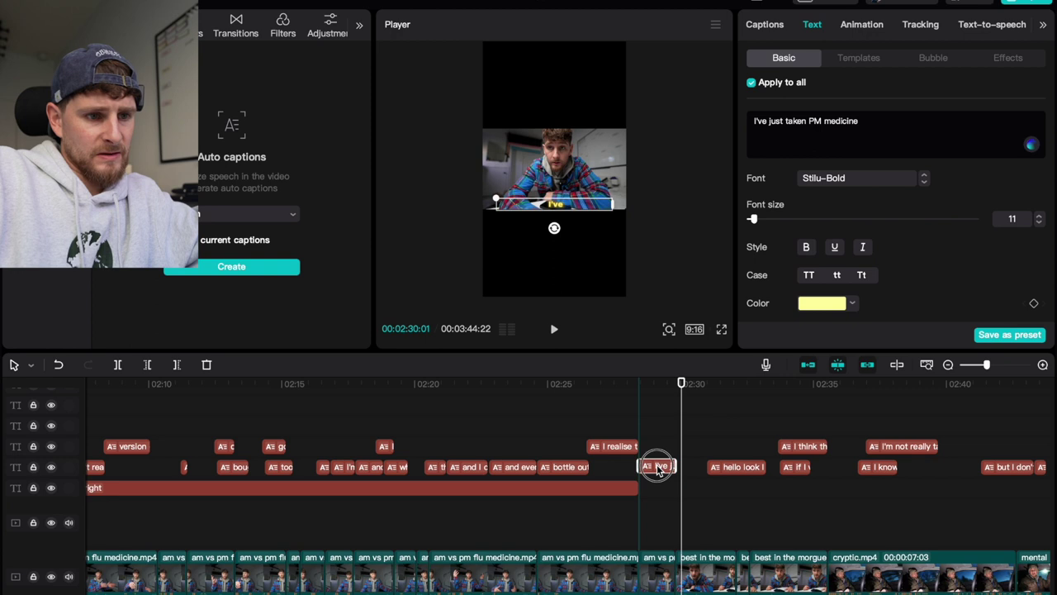
Step: Play back the captioned short from the first "am vs pm flu medicine.mp4" clip and return the playhead to its start
{"action": "scroll", "coordinate": [656, 468], "scroll_direction": "right", "scroll_amount": 10}
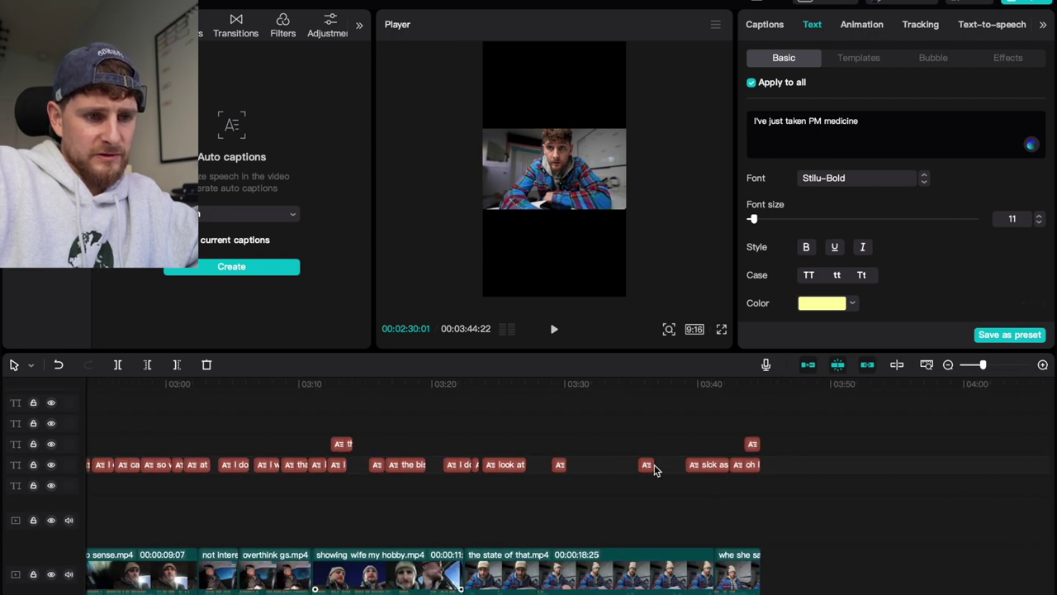
{"action": "scroll", "coordinate": [655, 469], "scroll_direction": "left", "scroll_amount": 10}
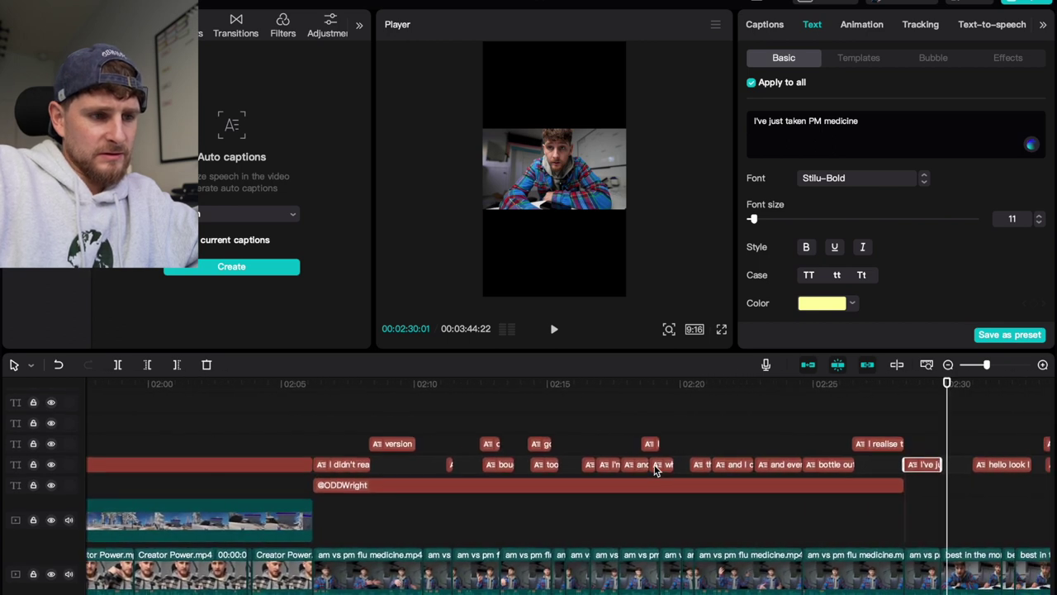
{"action": "left_click", "coordinate": [316, 435]}
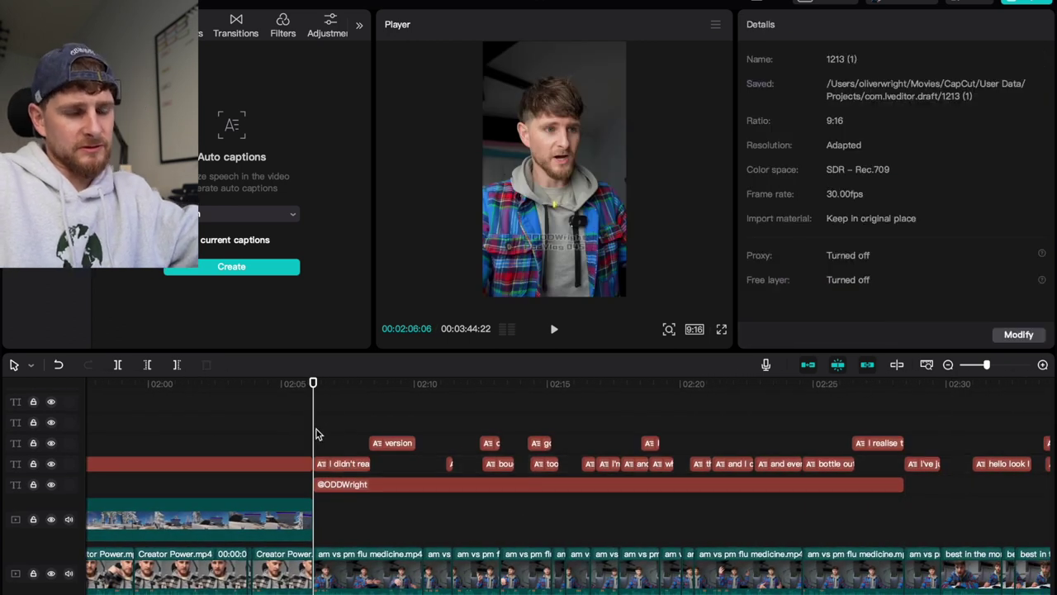
{"action": "key", "text": "space"}
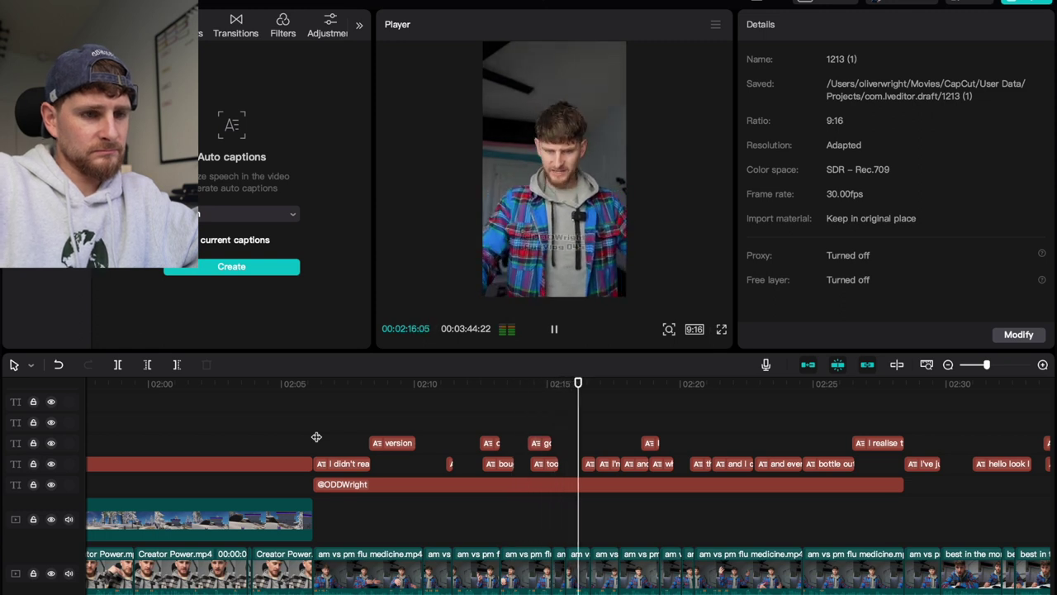
{"action": "key", "text": "super+minus"}
{"action": "scroll", "coordinate": [316, 436], "scroll_direction": "down", "scroll_amount": 2}
{"action": "left_click", "coordinate": [446, 421]}
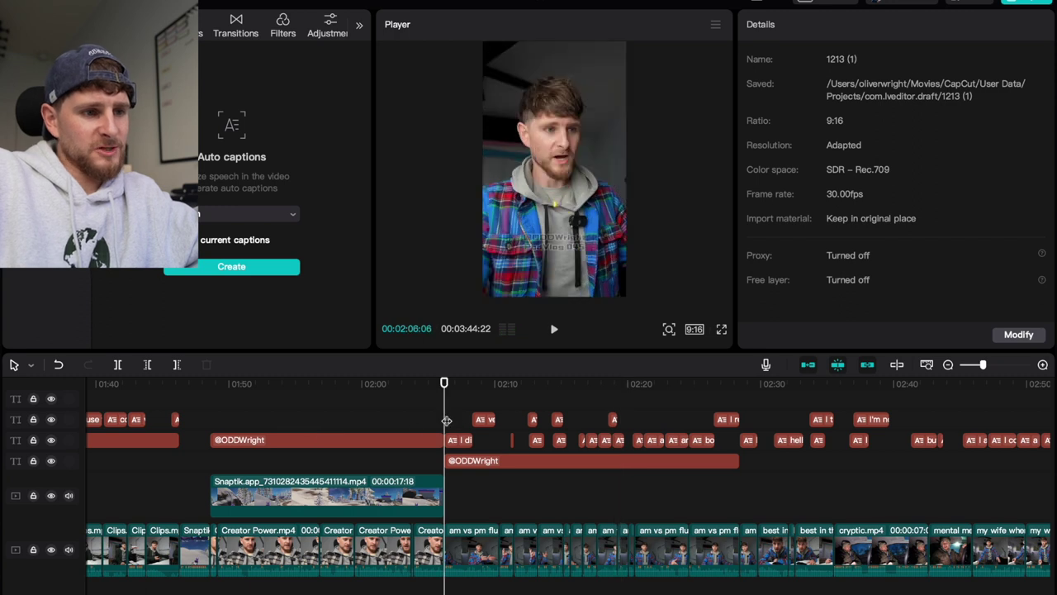
Step: Browse the music library and audition tracks including "Lo-Fi retro piano jazz beats" and "Tension up / uptempo EDM"
{"action": "left_click", "coordinate": [62, 24]}
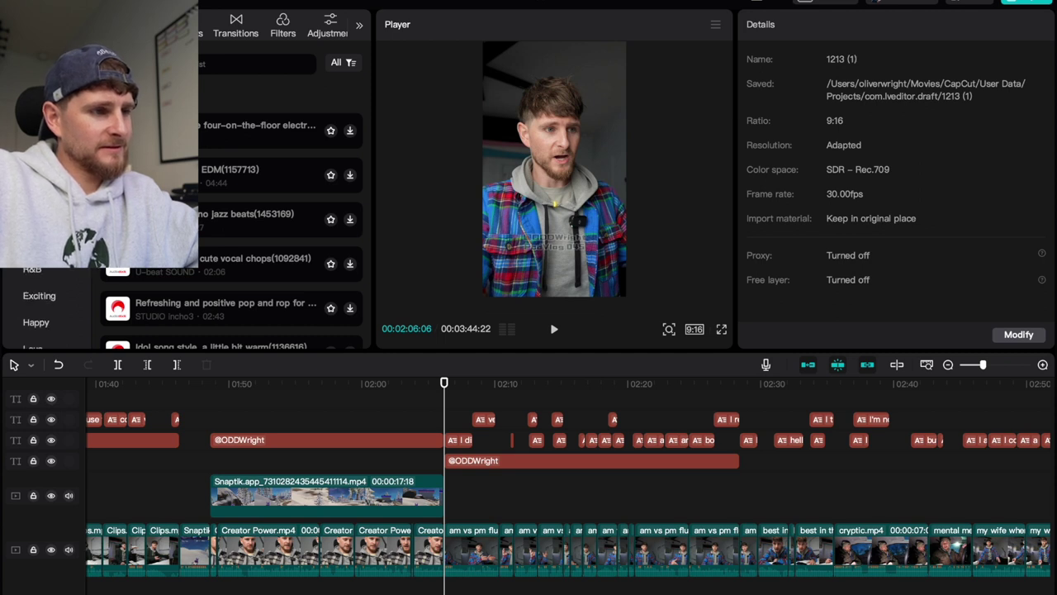
{"action": "scroll", "coordinate": [50, 313], "scroll_direction": "down", "scroll_amount": 2}
{"action": "scroll", "coordinate": [50, 310], "scroll_direction": "down", "scroll_amount": 3}
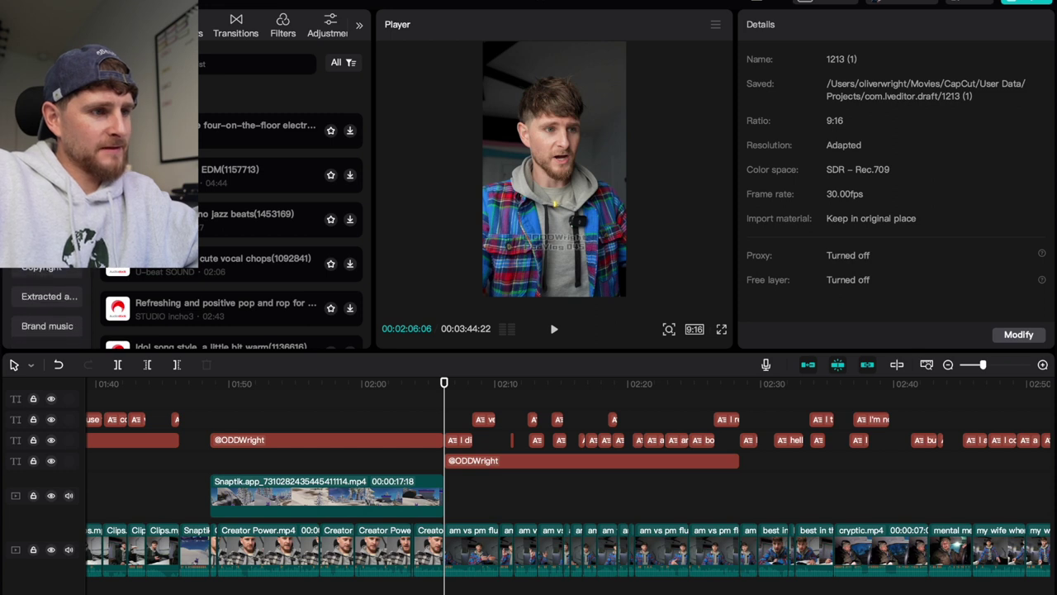
{"action": "scroll", "coordinate": [50, 309], "scroll_direction": "up", "scroll_amount": 5}
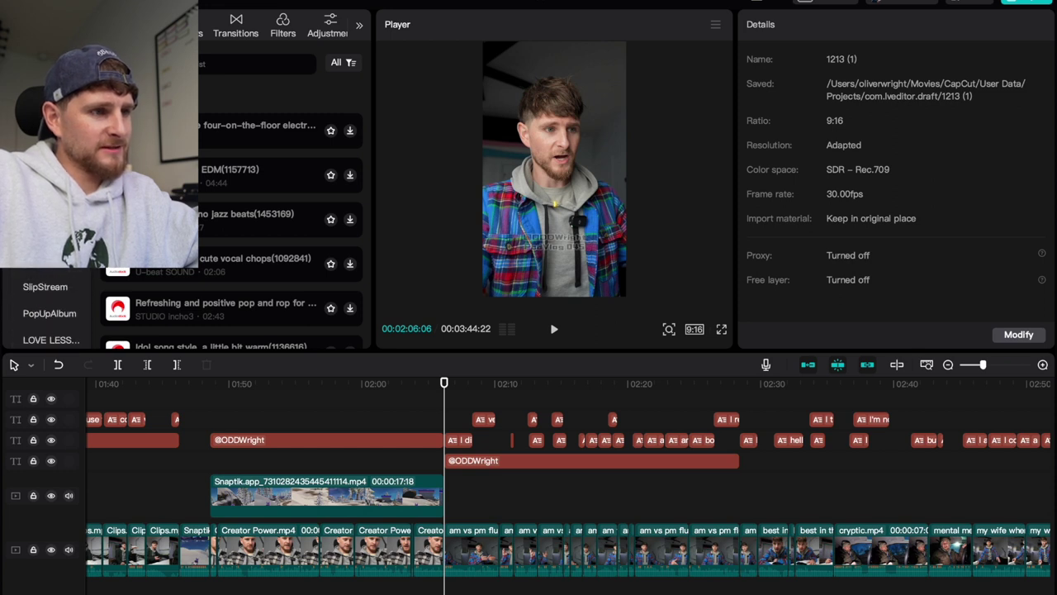
{"action": "left_click", "coordinate": [209, 308]}
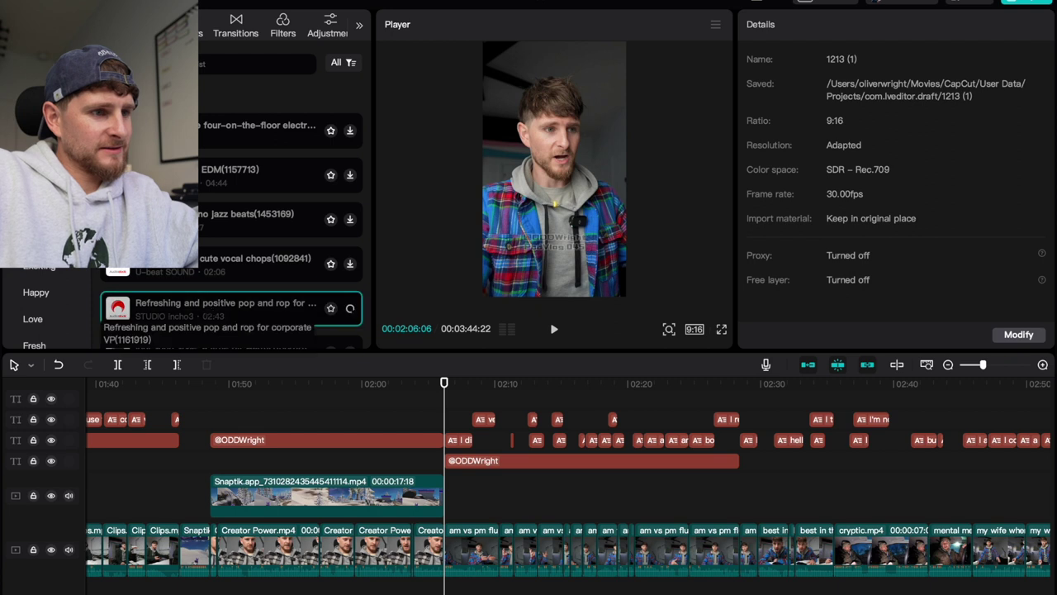
{"action": "left_click", "coordinate": [207, 259]}
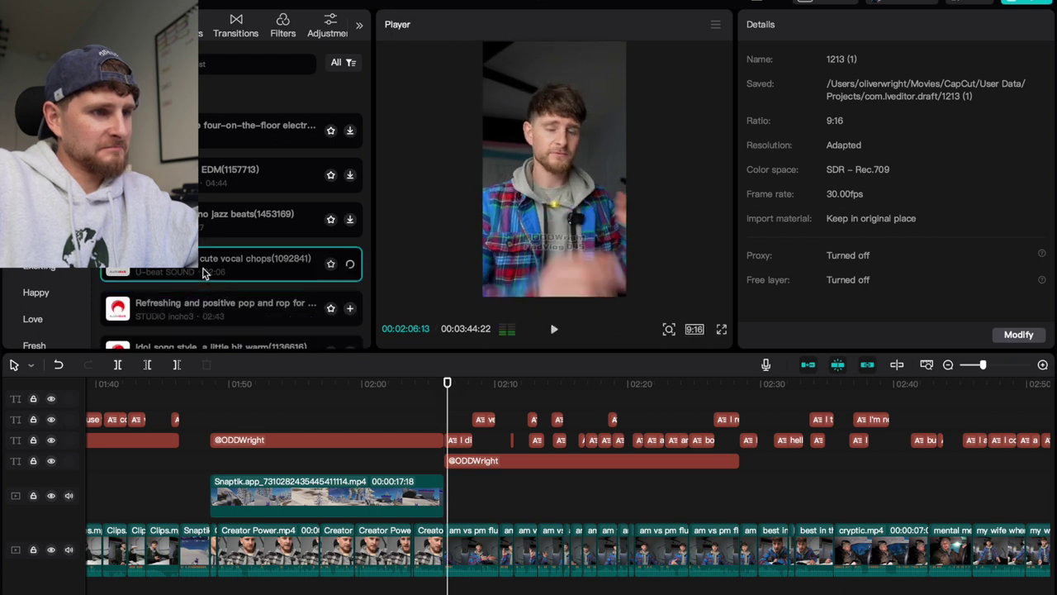
{"action": "left_click", "coordinate": [231, 195]}
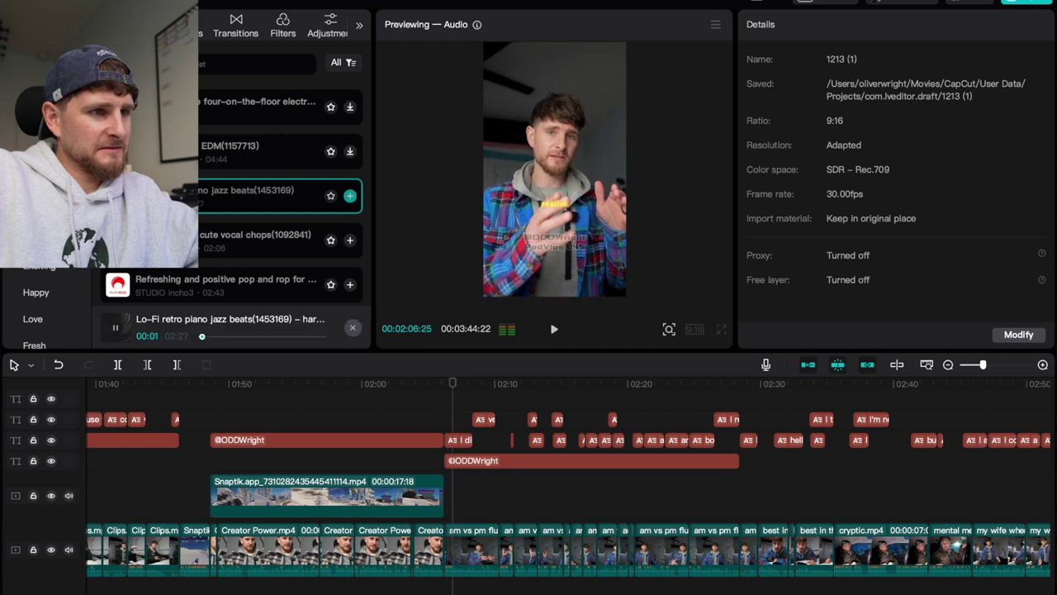
{"action": "scroll", "coordinate": [199, 246], "scroll_direction": "down", "scroll_amount": 5}
{"action": "scroll", "coordinate": [197, 245], "scroll_direction": "down", "scroll_amount": 5}
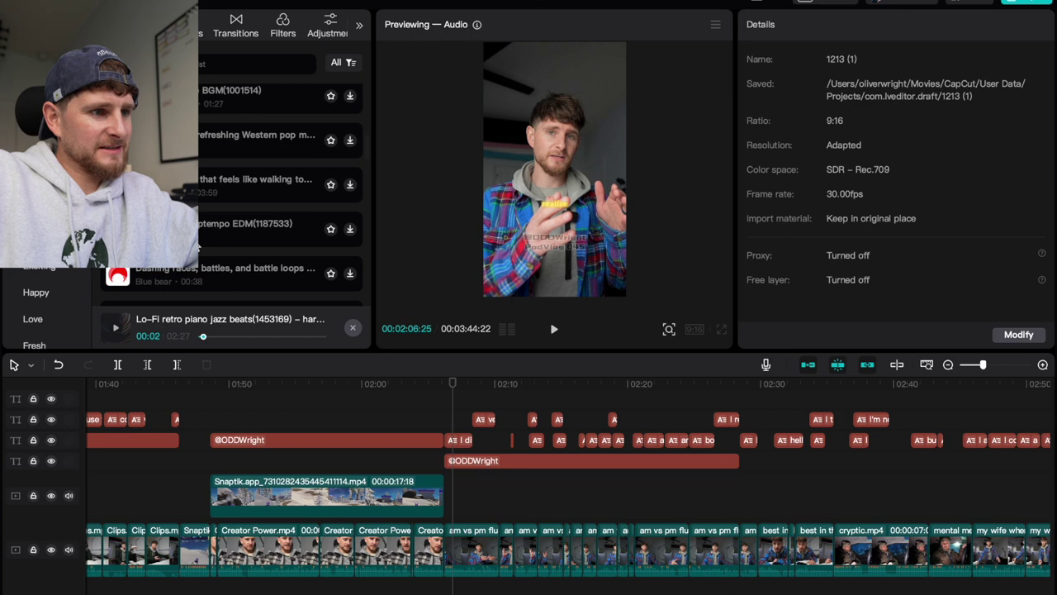
{"action": "left_click", "coordinate": [199, 226]}
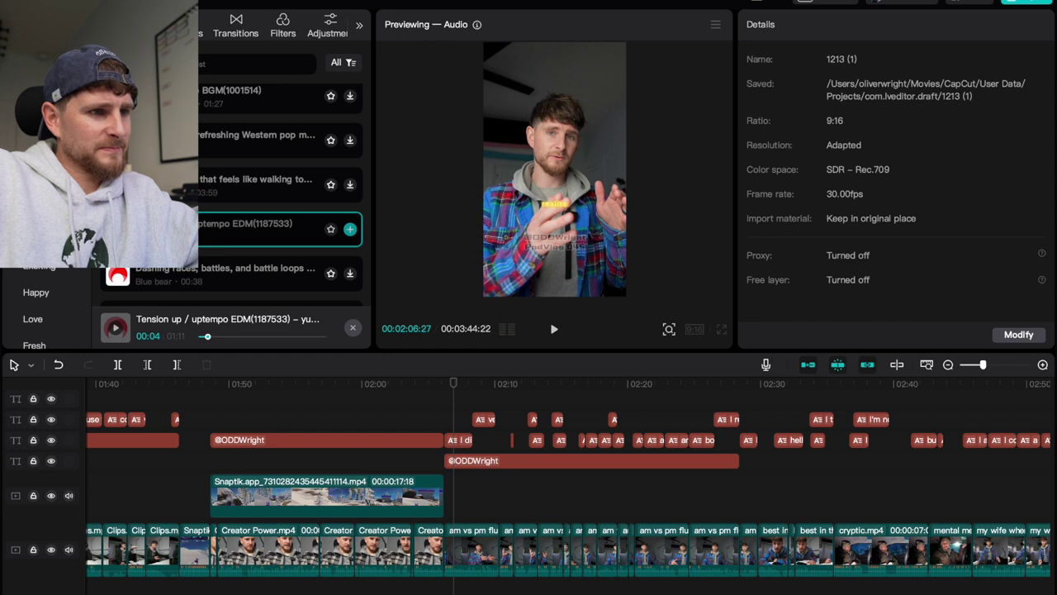
{"action": "left_click", "coordinate": [443, 410]}
{"action": "scroll", "coordinate": [444, 410], "scroll_direction": "down", "scroll_amount": 2}
{"action": "key", "text": "space"}
{"action": "scroll", "coordinate": [445, 413], "scroll_direction": "right", "scroll_amount": 2}
{"action": "scroll", "coordinate": [462, 411], "scroll_direction": "right", "scroll_amount": 1}
{"action": "key", "text": "space"}
{"action": "left_click", "coordinate": [477, 412]}
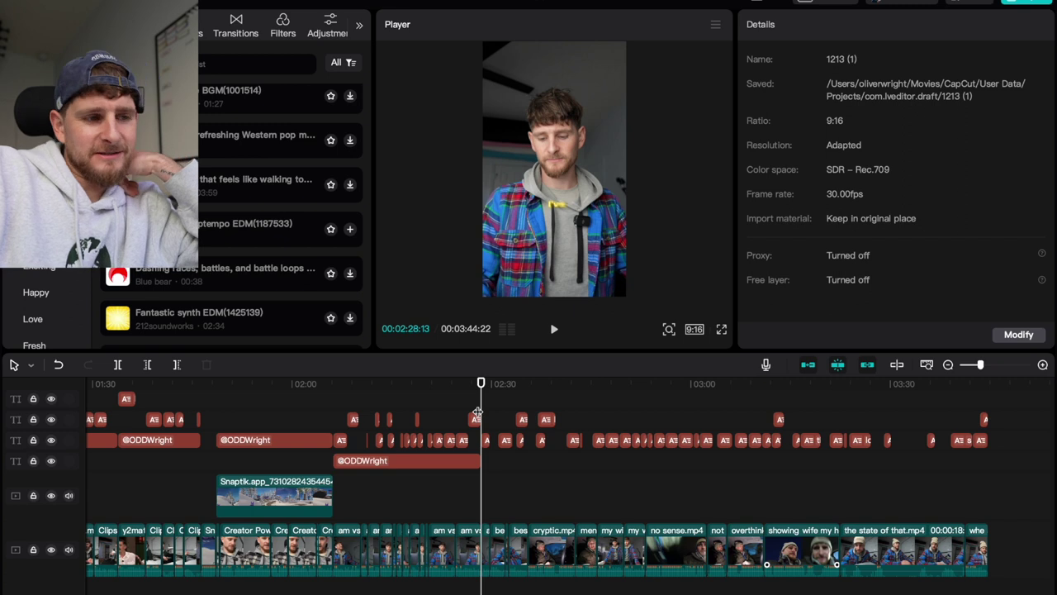
{"action": "left_click", "coordinate": [335, 406]}
{"action": "scroll", "coordinate": [345, 435], "scroll_direction": "up", "scroll_amount": 1}
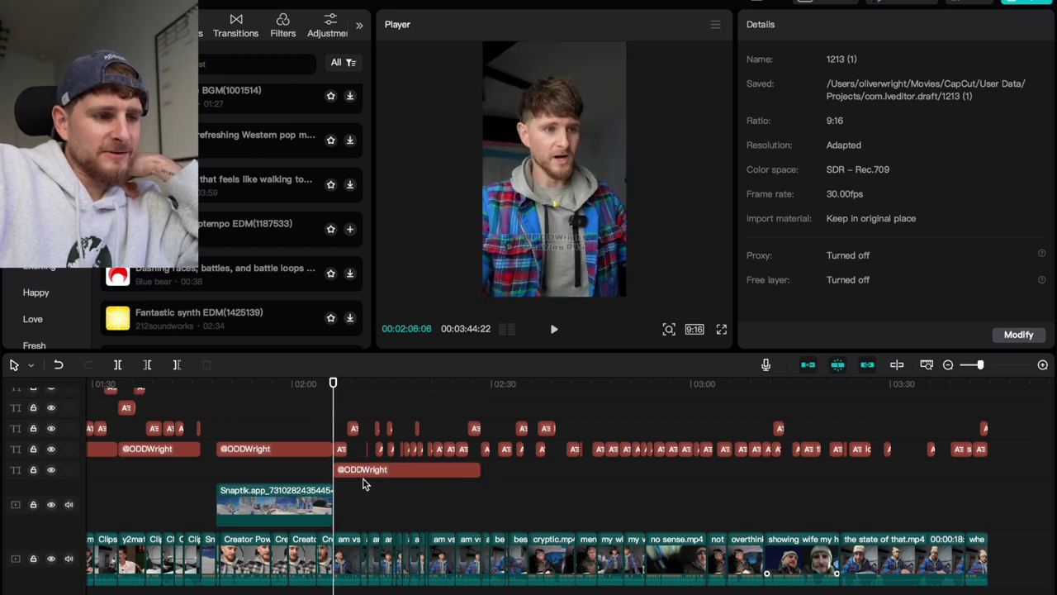
{"action": "left_click_drag", "start_coordinate": [343, 521], "coordinate": [474, 558]}
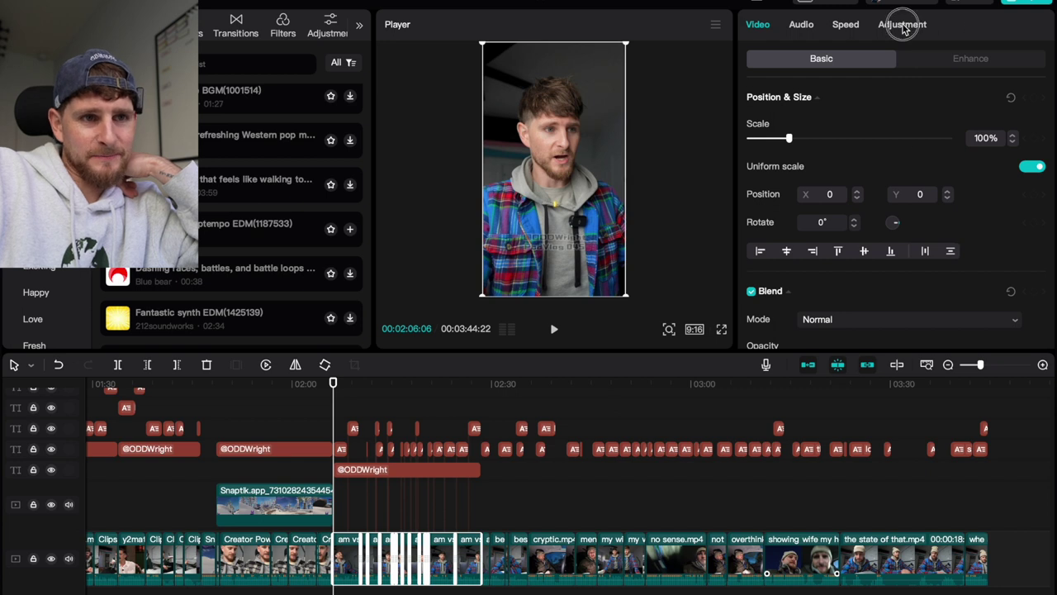
{"action": "left_click", "coordinate": [903, 25]}
{"action": "scroll", "coordinate": [812, 115], "scroll_direction": "down", "scroll_amount": 2}
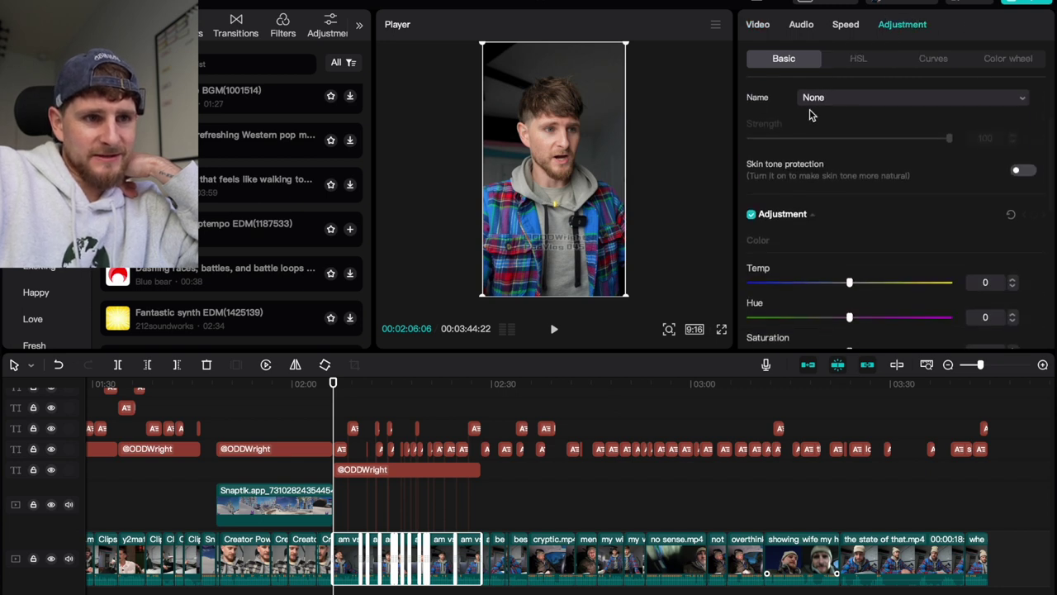
{"action": "scroll", "coordinate": [841, 207], "scroll_direction": "down", "scroll_amount": 3}
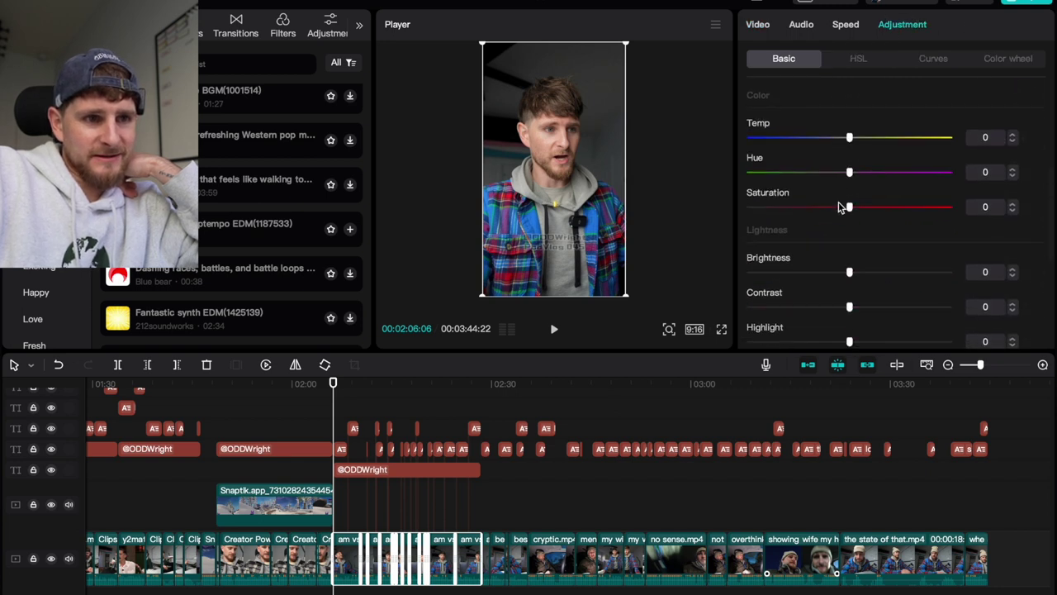
{"action": "key", "text": "space"}
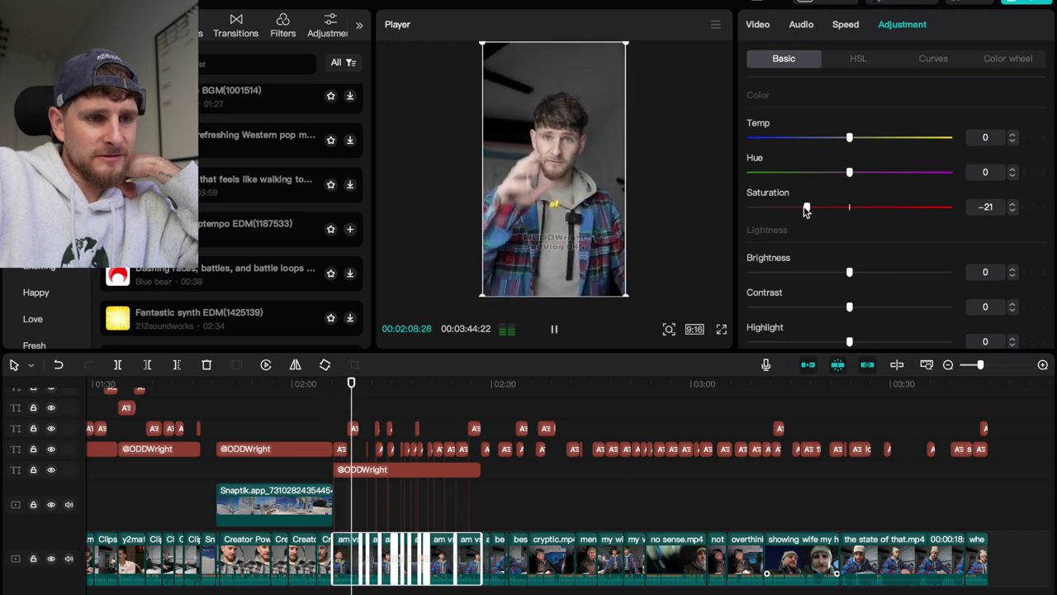
{"action": "key", "text": "space"}
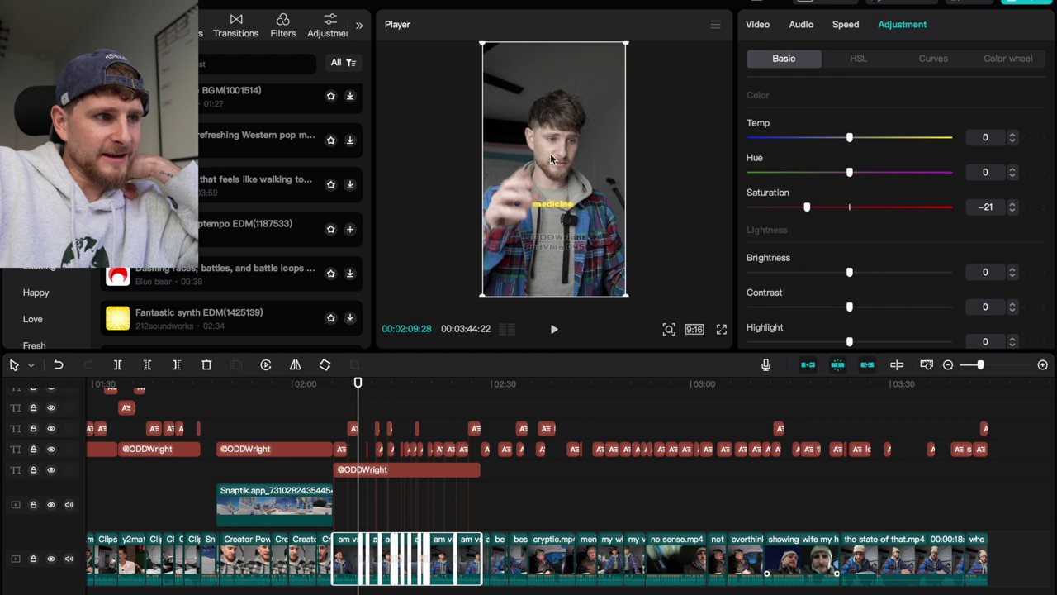
Step: Open the video effects library and play back the short between about 2:10 and 2:14
{"action": "left_click", "coordinate": [184, 25]}
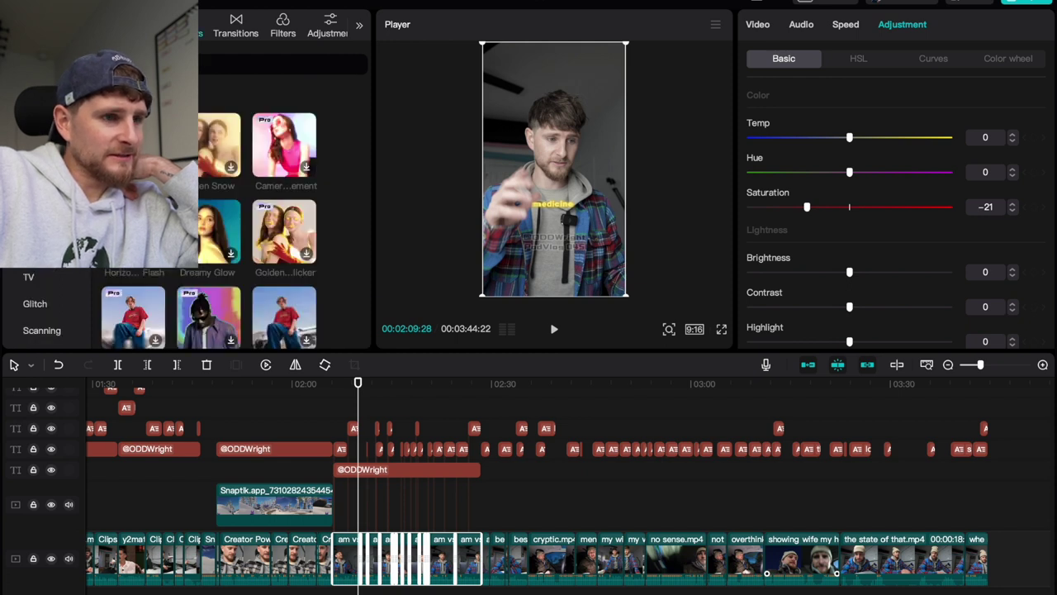
{"action": "scroll", "coordinate": [404, 491], "scroll_direction": "up", "scroll_amount": 3}
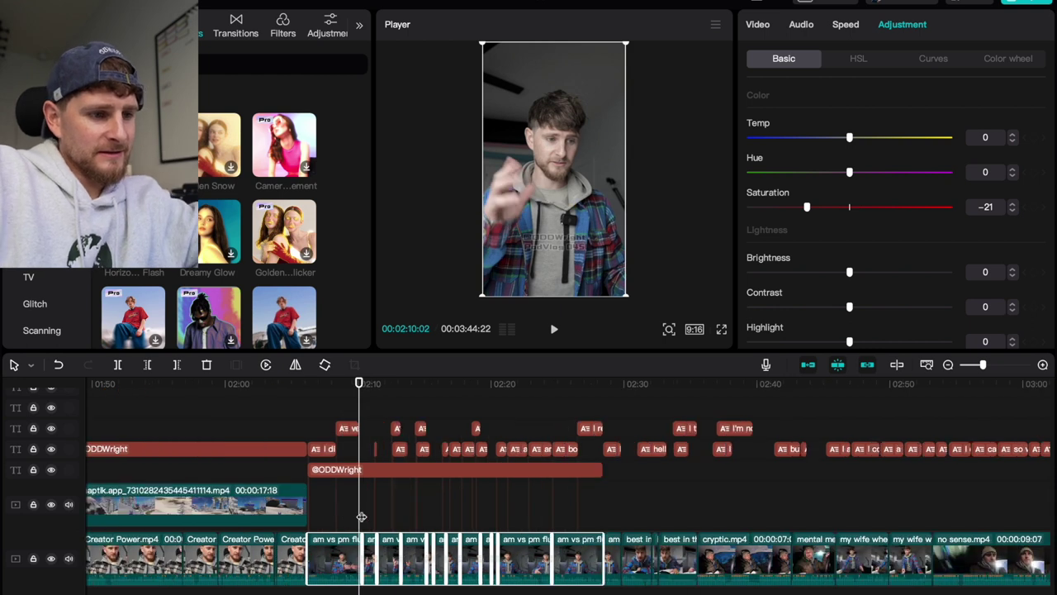
{"action": "left_click", "coordinate": [396, 518]}
{"action": "left_click", "coordinate": [399, 518]}
{"action": "key", "text": "space"}
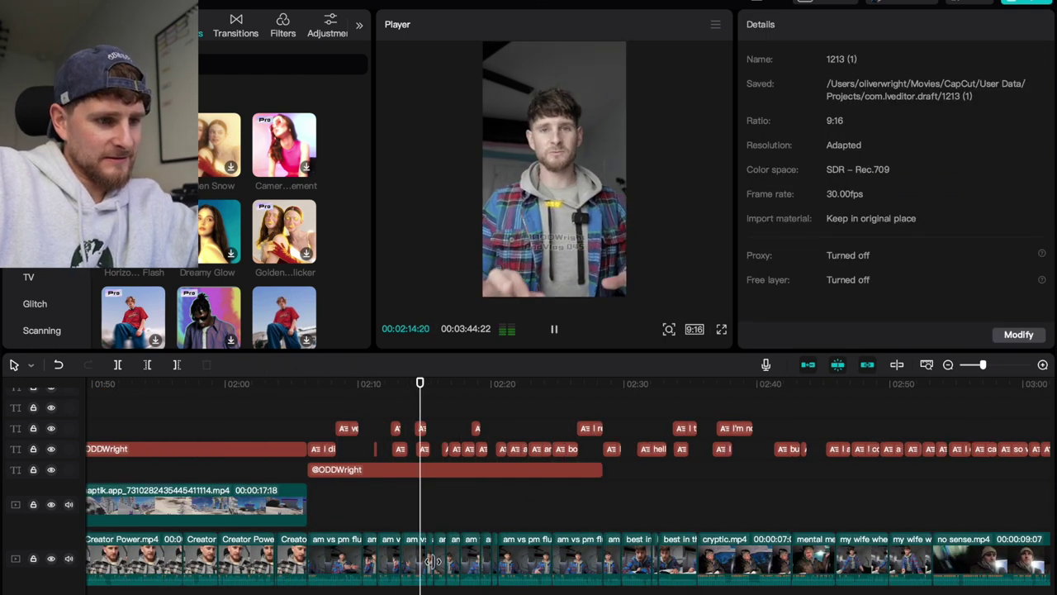
{"action": "left_click", "coordinate": [358, 515]}
{"action": "key", "text": "space"}
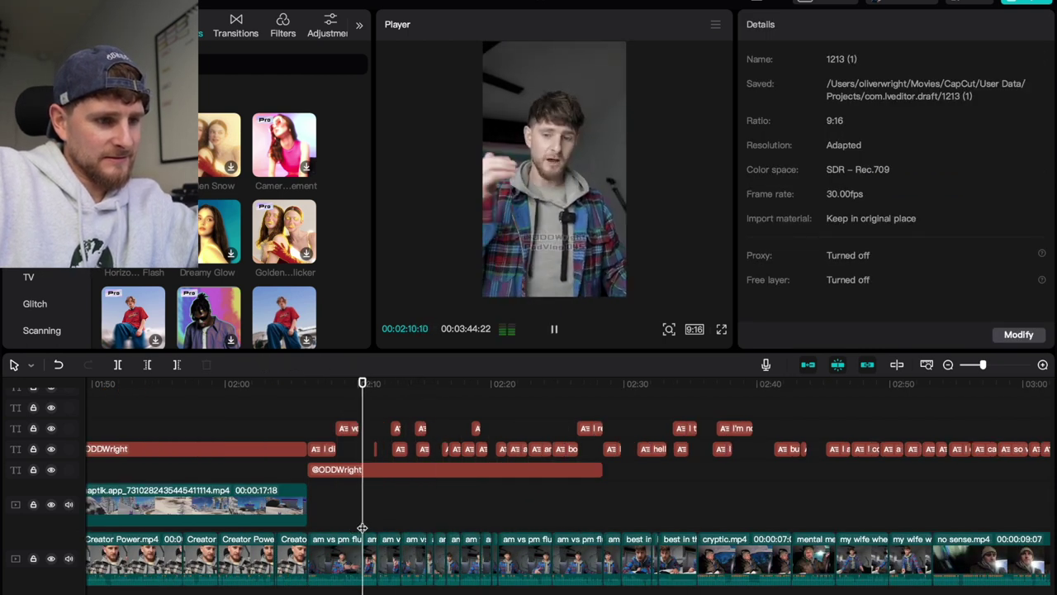
{"action": "left_click", "coordinate": [414, 520]}
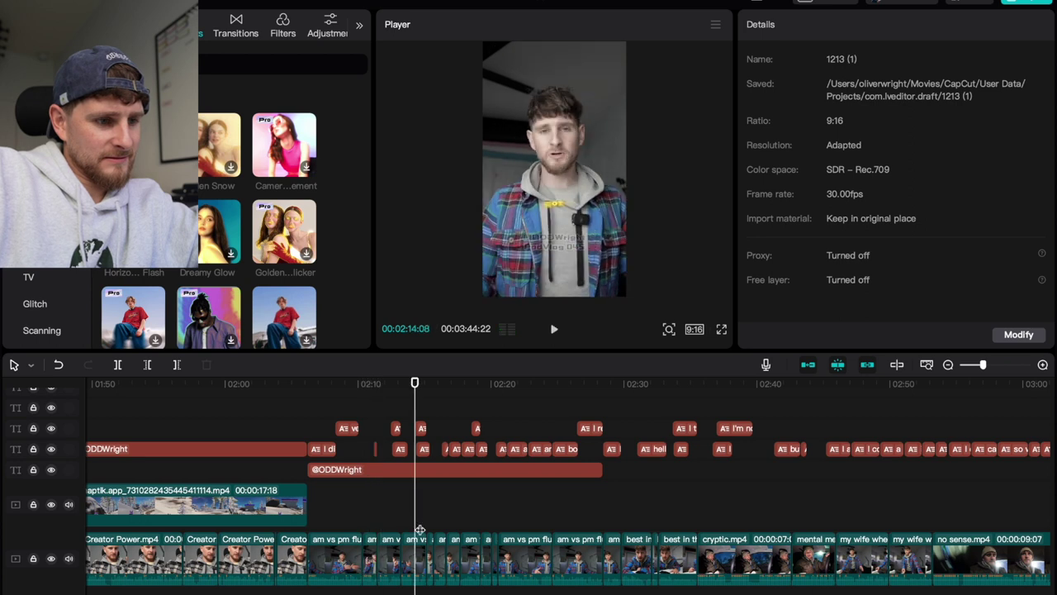
Step: Apply the Horizontal Flash effect to the "am vs pm flu medicine.mp4" clip starting at about 2:12 and play it back
{"action": "left_click", "coordinate": [397, 522]}
{"action": "key", "text": "space"}
{"action": "left_click", "coordinate": [386, 522]}
{"action": "key", "text": "space"}
{"action": "key", "text": "space"}
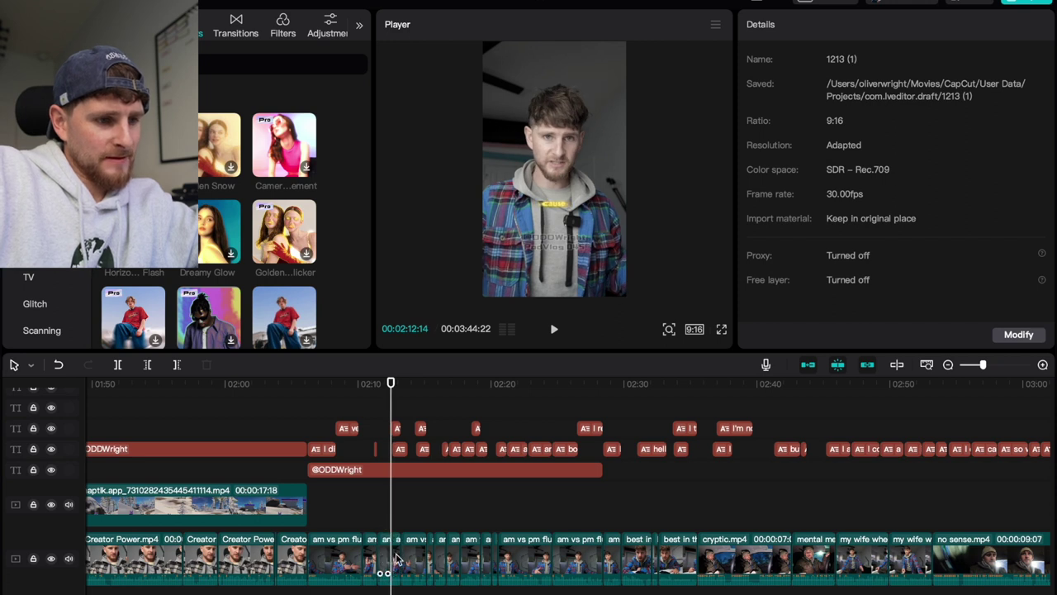
{"action": "left_click", "coordinate": [397, 560]}
{"action": "left_click_drag", "start_coordinate": [209, 318], "coordinate": [397, 560]}
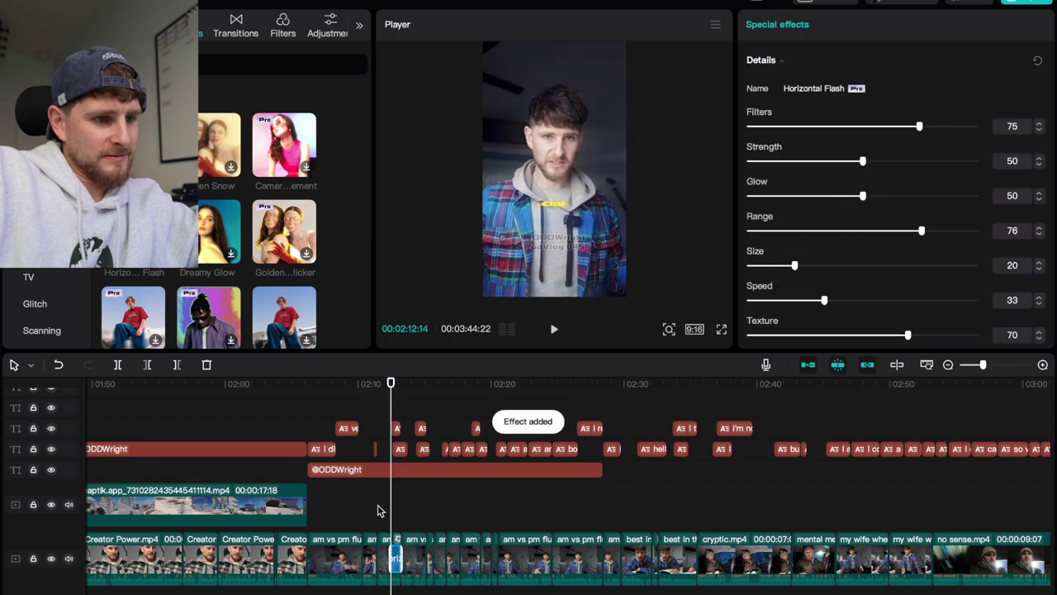
{"action": "left_click", "coordinate": [379, 515]}
{"action": "key", "text": "space"}
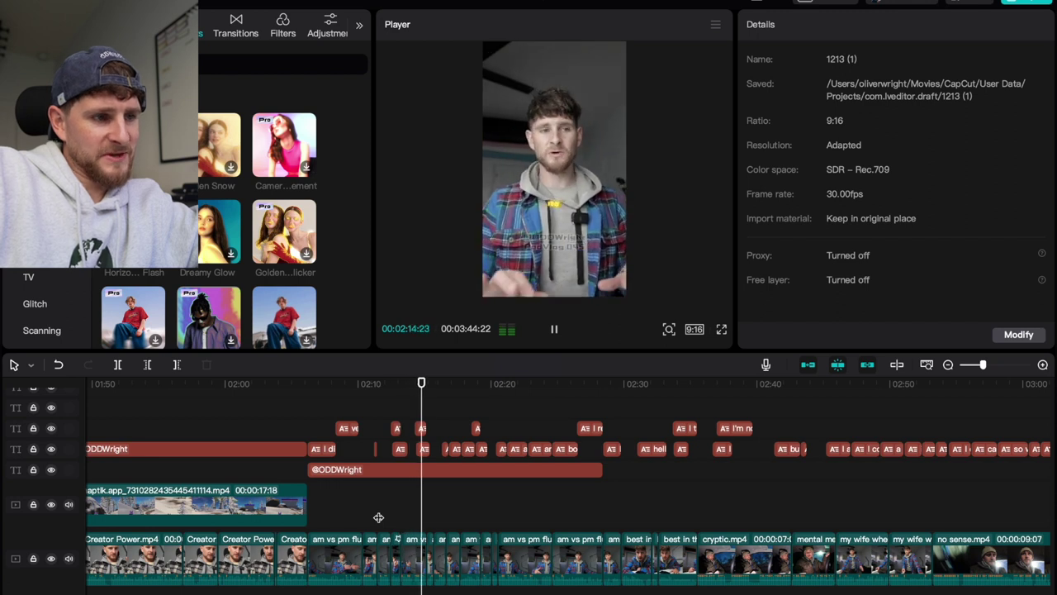
Step: Play on and delete the very short "am vs pm flu medicine.mp4" clip at about 2:15
{"action": "scroll", "coordinate": [283, 265], "scroll_direction": "down", "scroll_amount": 2}
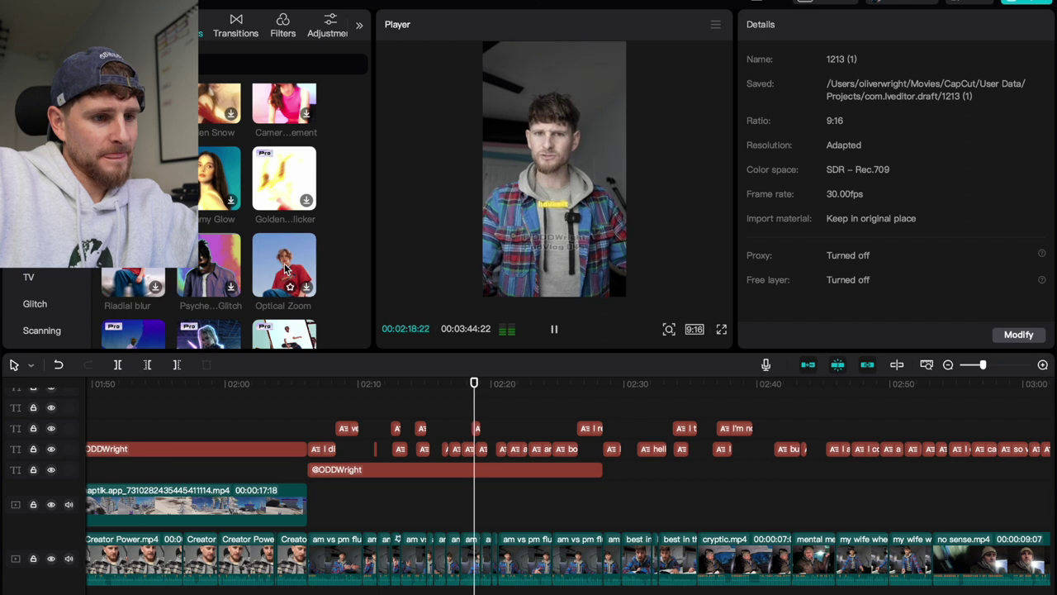
{"action": "left_click", "coordinate": [443, 526]}
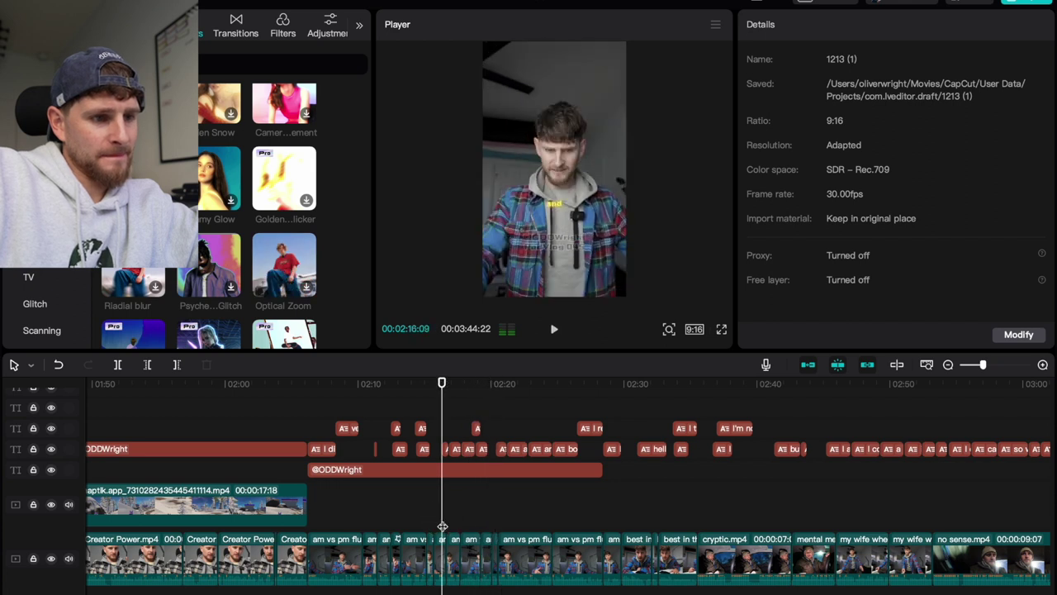
{"action": "left_click", "coordinate": [427, 525]}
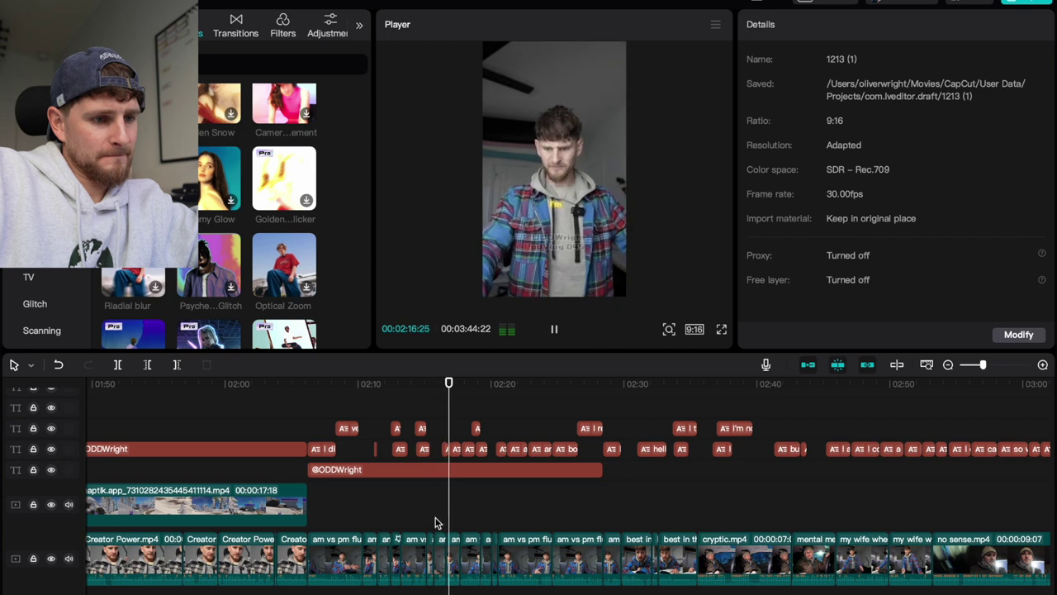
{"action": "left_click", "coordinate": [427, 527]}
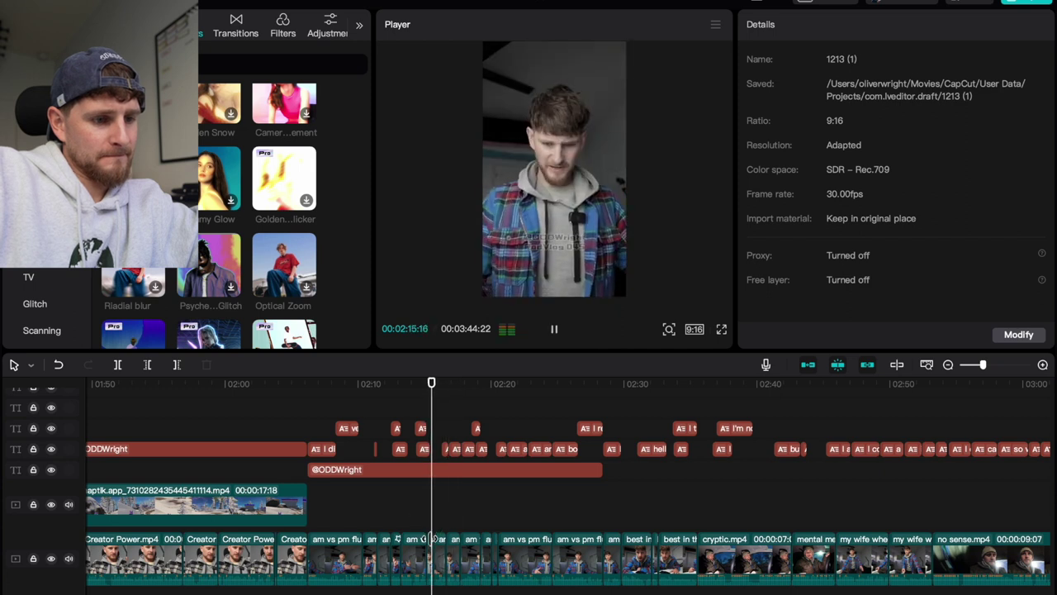
{"action": "left_click", "coordinate": [429, 562]}
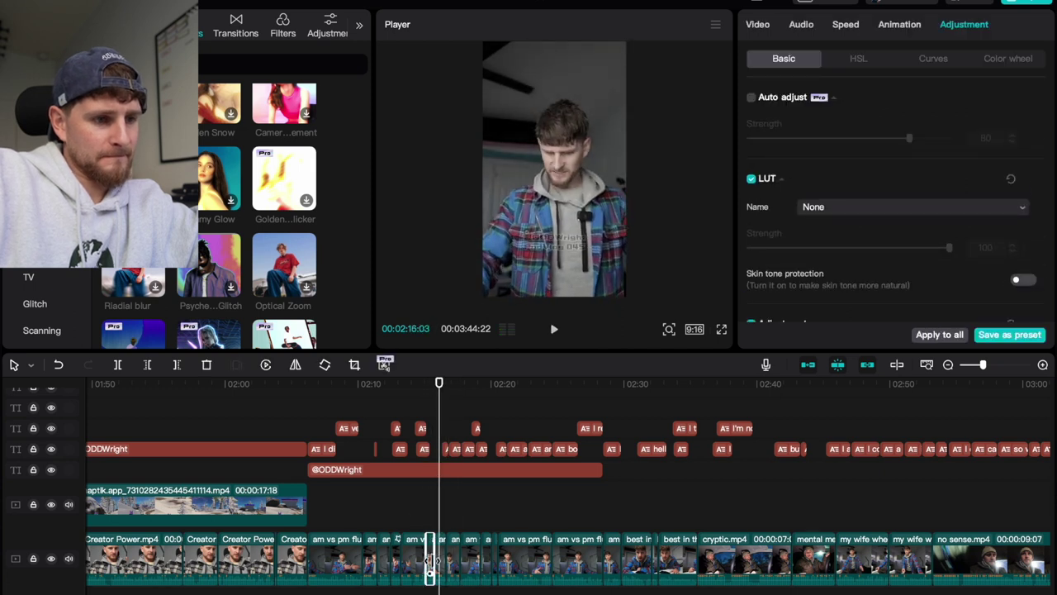
{"action": "key", "text": "Delete"}
{"action": "key", "text": "space"}
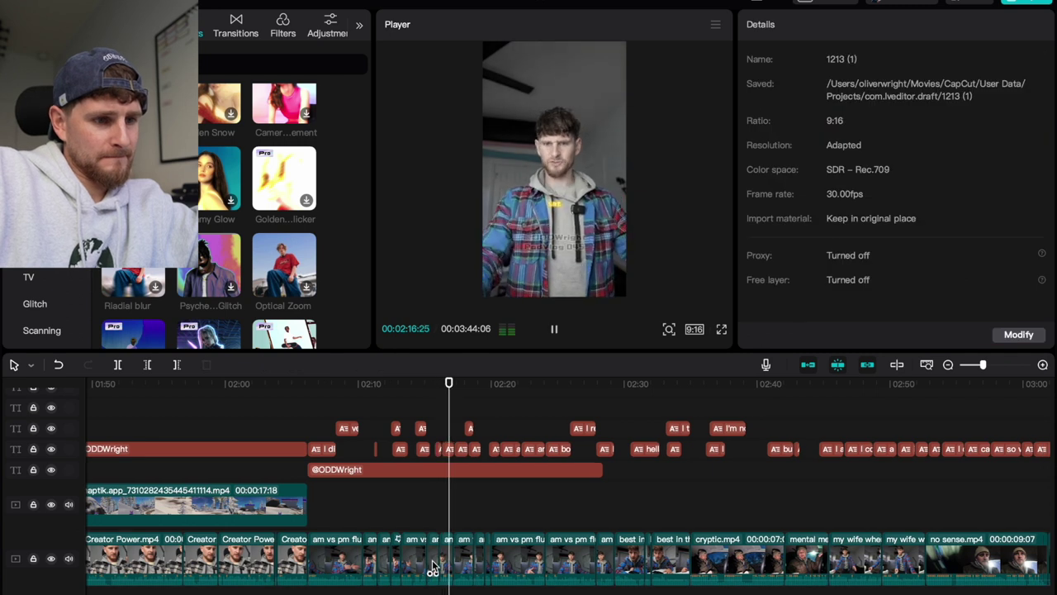
Step: Apply the Optical Zoom effect to the "am vs pm flu medicine.mp4" clip at about 2:17 and play it back
{"action": "left_click", "coordinate": [466, 562]}
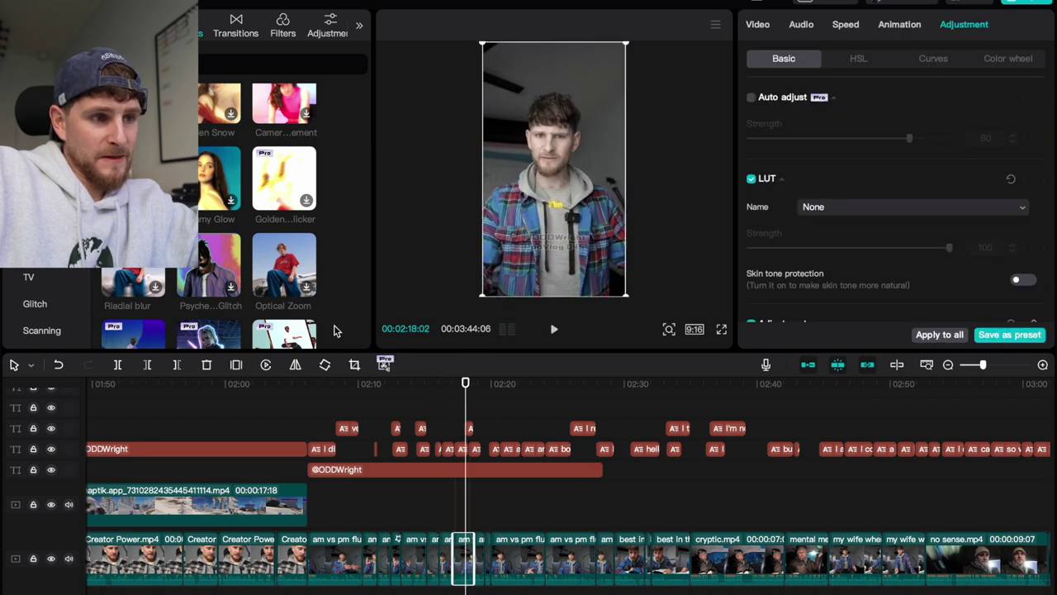
{"action": "left_click_drag", "start_coordinate": [295, 269], "coordinate": [454, 533]}
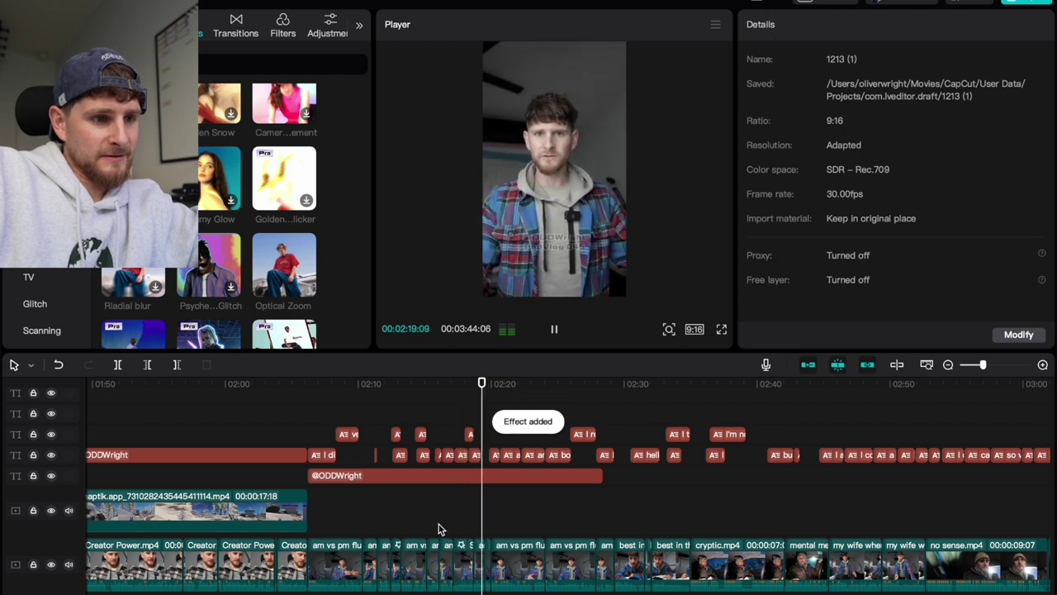
{"action": "key", "text": "space"}
Step: Add the Riadial blur effect on its own track, position it to start just before 2:18, and play it back
{"action": "left_click_drag", "start_coordinate": [122, 271], "coordinate": [489, 562]}
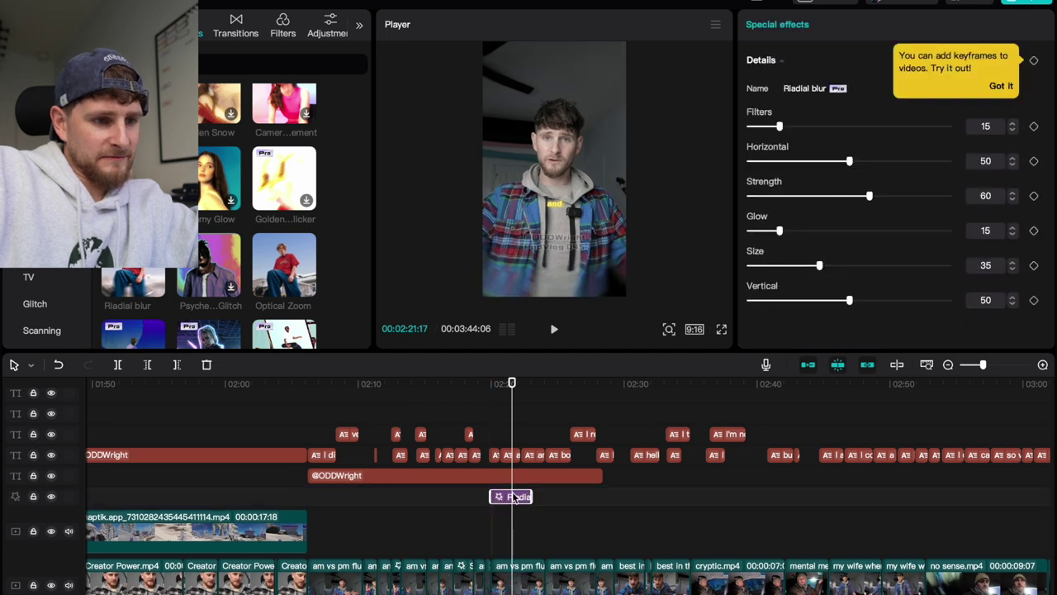
{"action": "left_click_drag", "start_coordinate": [509, 515], "coordinate": [483, 582]}
{"action": "scroll", "coordinate": [483, 583], "scroll_direction": "up", "scroll_amount": 2}
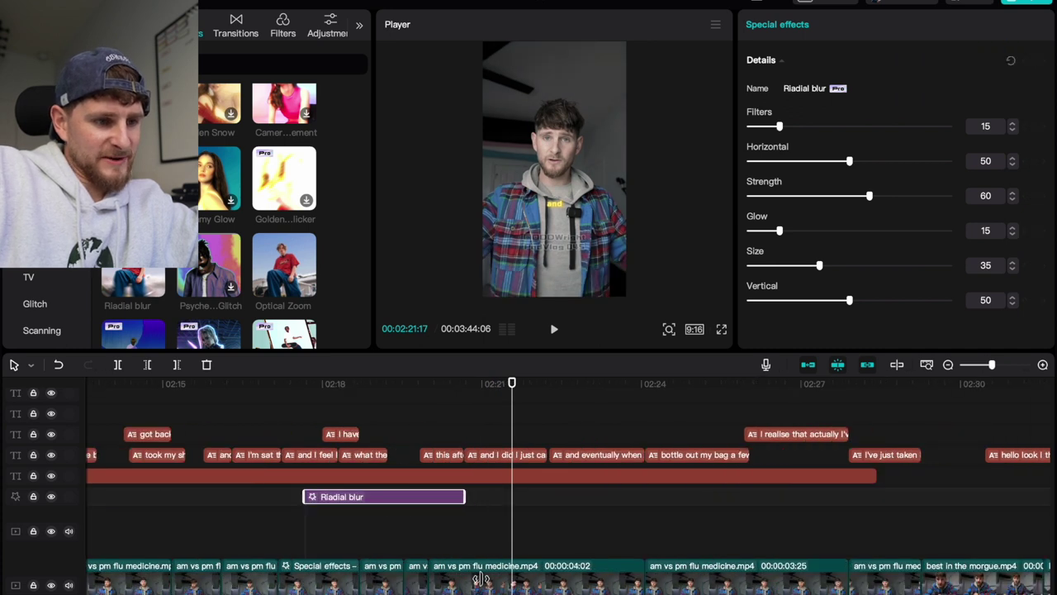
{"action": "left_click", "coordinate": [314, 523]}
{"action": "key", "text": "space"}
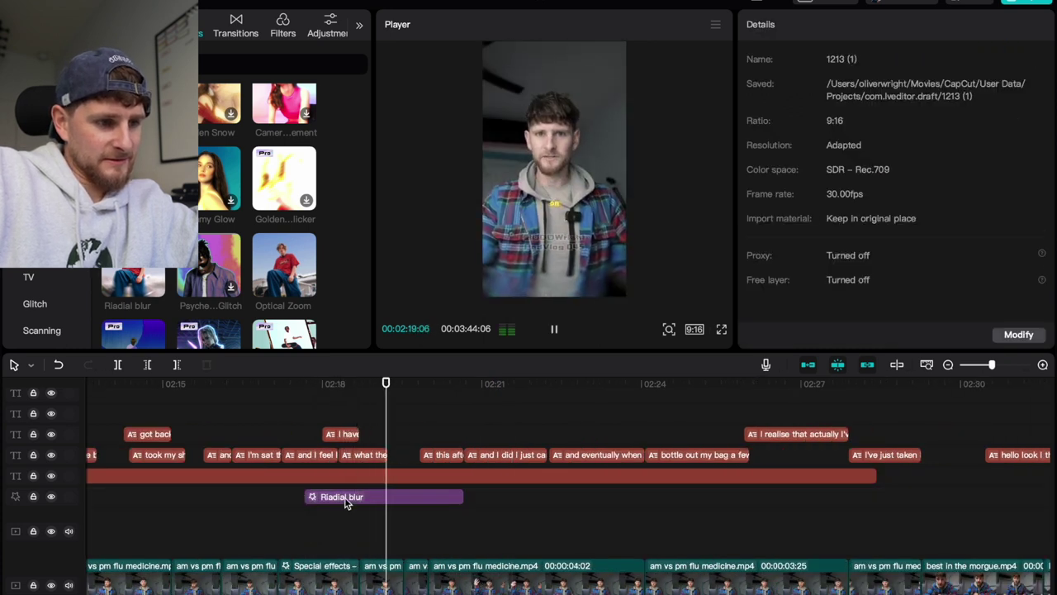
Step: Trim the Riadial blur effect to cover only the clip directly after the Optical Zoom clip and play it back
{"action": "left_click_drag", "start_coordinate": [314, 497], "coordinate": [374, 537]}
{"action": "left_click_drag", "start_coordinate": [368, 494], "coordinate": [388, 496]}
{"action": "left_click_drag", "start_coordinate": [518, 496], "coordinate": [401, 497]}
{"action": "left_click", "coordinate": [348, 410]}
{"action": "key", "text": "space"}
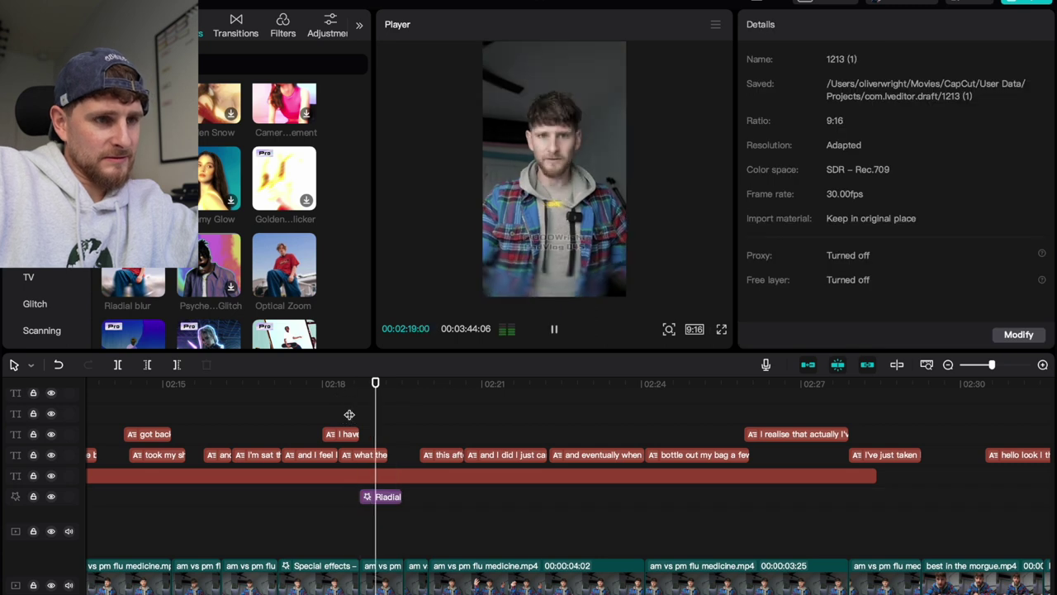
Step: Move the "this afternoon" and "and I did I just can't work out for the longest time" captions slightly earlier and play them back
{"action": "left_click_drag", "start_coordinate": [435, 458], "coordinate": [410, 459]}
{"action": "left_click_drag", "start_coordinate": [485, 460], "coordinate": [455, 460]}
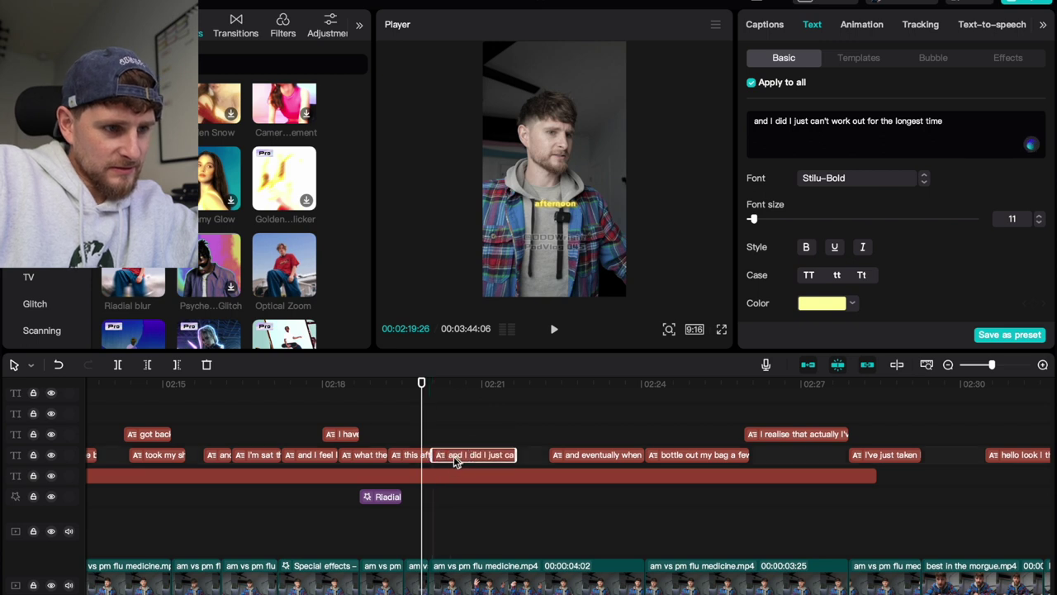
{"action": "key", "text": "space"}
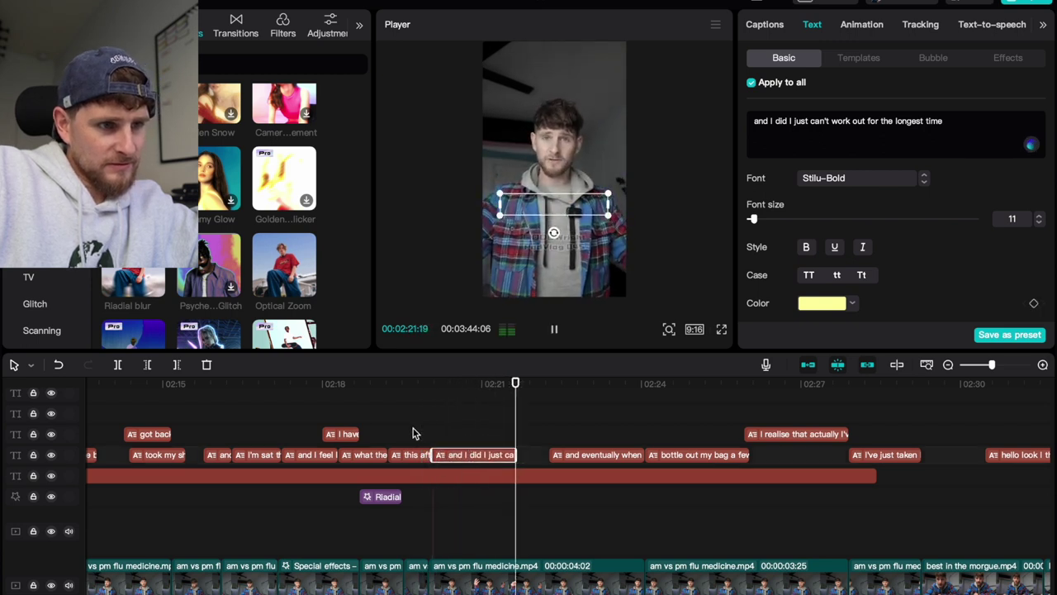
{"action": "key", "text": "space"}
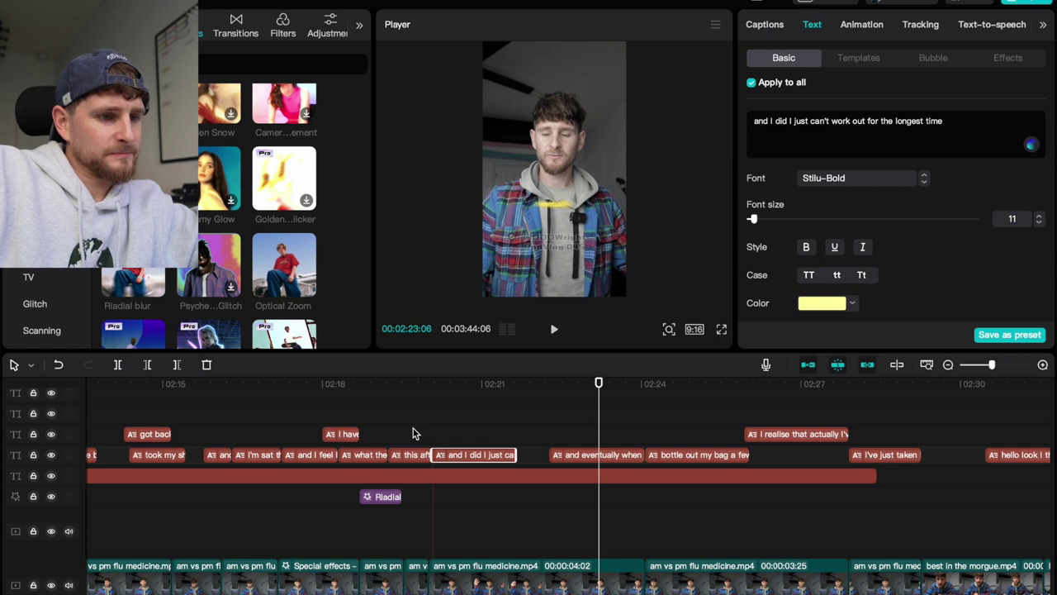
Step: Play back the section from about 2:18 and delete the Riadial blur effect
{"action": "left_click", "coordinate": [323, 421]}
{"action": "key", "text": "space"}
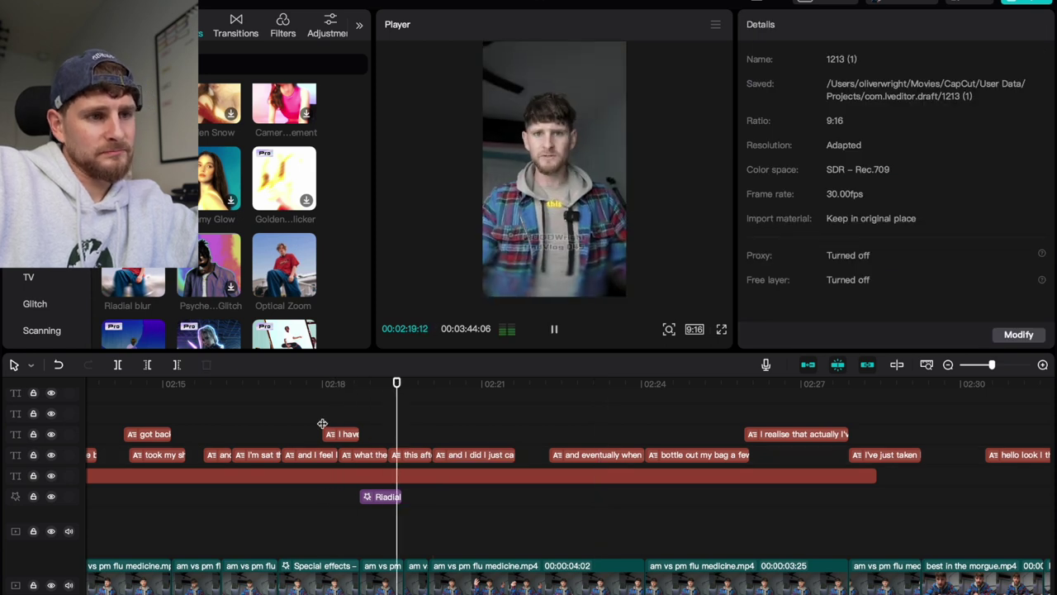
{"action": "key", "text": "space"}
{"action": "left_click", "coordinate": [390, 494]}
{"action": "key", "text": "Delete"}
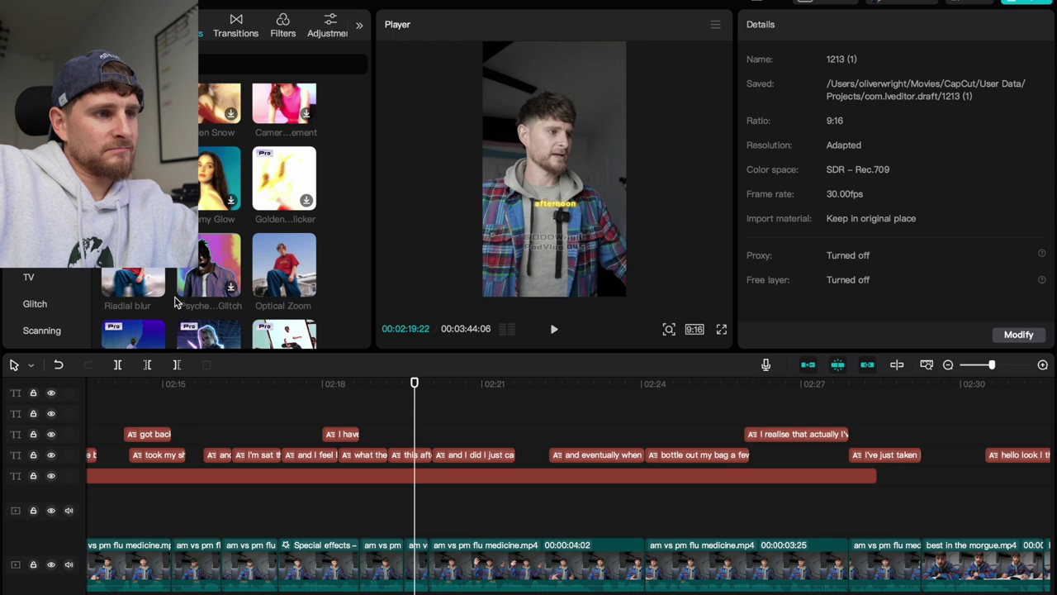
Step: Try the Riadial blur effect on the short "am vs pm flu medicine.mp4" clip at about 2:19 and undo it
{"action": "scroll", "coordinate": [175, 303], "scroll_direction": "down", "scroll_amount": 1}
{"action": "left_click_drag", "start_coordinate": [284, 318], "coordinate": [411, 569]}
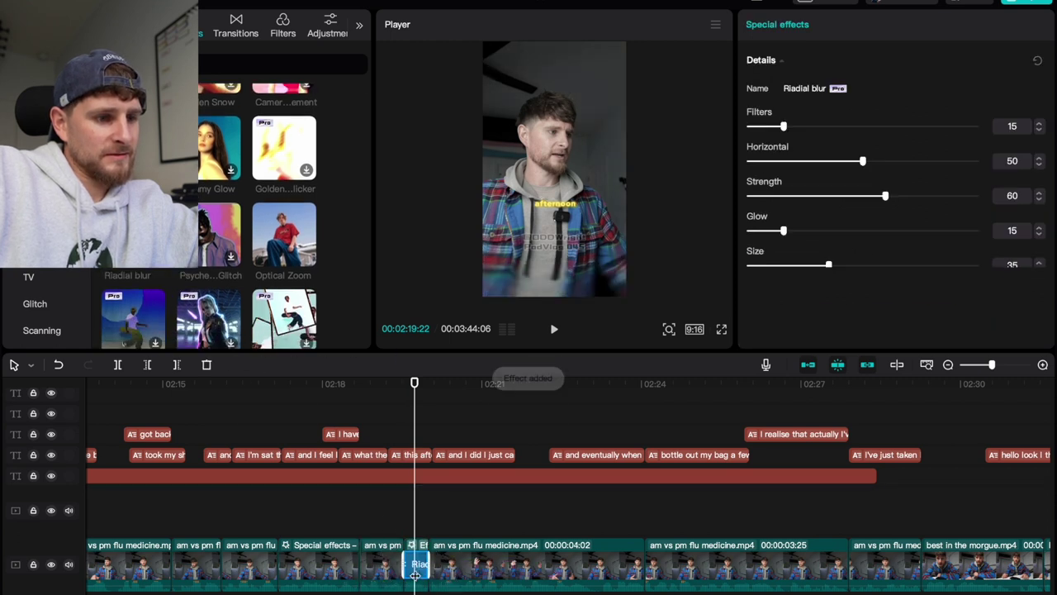
{"action": "key", "text": "super+z"}
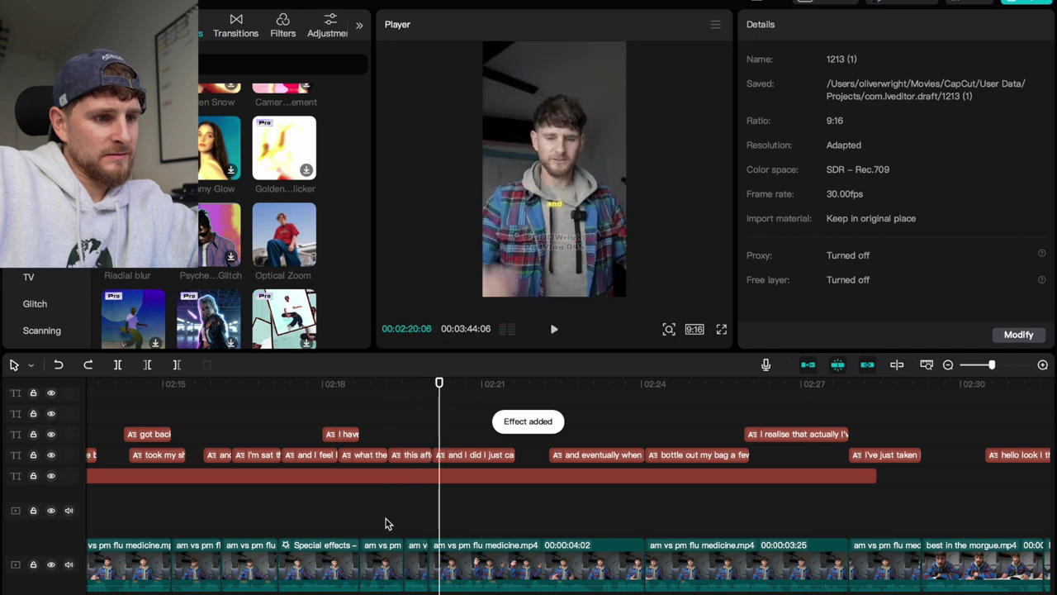
Step: Try the Neon Flow effect on the short "am vs pm flu medicine.mp4" clip at about 2:19
{"action": "scroll", "coordinate": [237, 273], "scroll_direction": "down", "scroll_amount": 2}
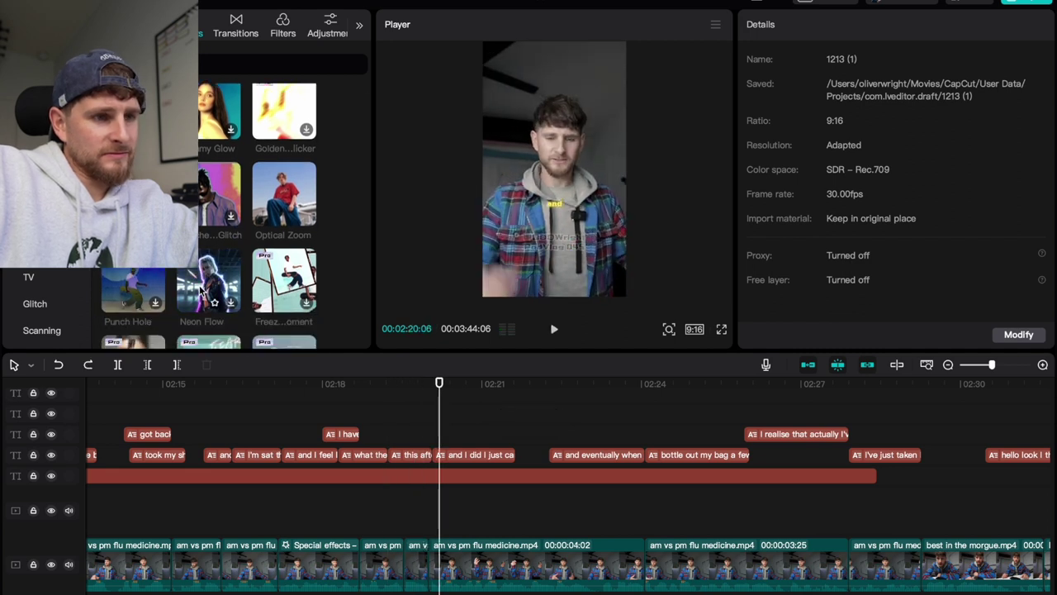
{"action": "left_click_drag", "start_coordinate": [203, 288], "coordinate": [412, 570]}
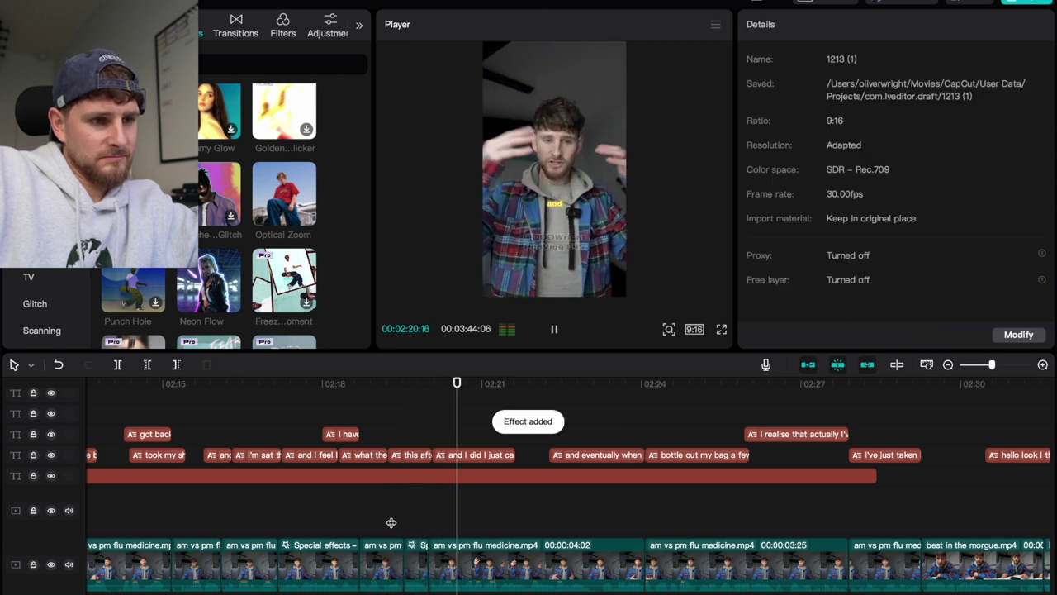
{"action": "left_click", "coordinate": [421, 569]}
Step: Apply the Neon Flow effect to the "am vs pm flu medicine.mp4" clip starting at about 2:20 and play through to about 2:30
{"action": "left_click_drag", "start_coordinate": [208, 281], "coordinate": [465, 562]}
{"action": "left_click", "coordinate": [402, 526]}
{"action": "scroll", "coordinate": [402, 526], "scroll_direction": "down", "scroll_amount": 2}
{"action": "key", "text": "space"}
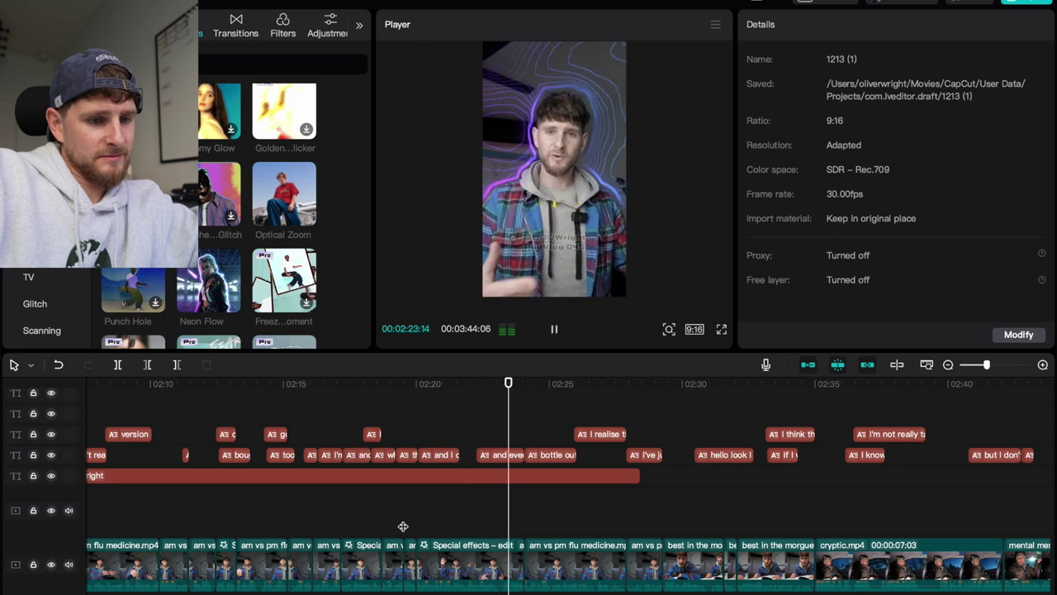
{"action": "scroll", "coordinate": [402, 526], "scroll_direction": "down", "scroll_amount": 2}
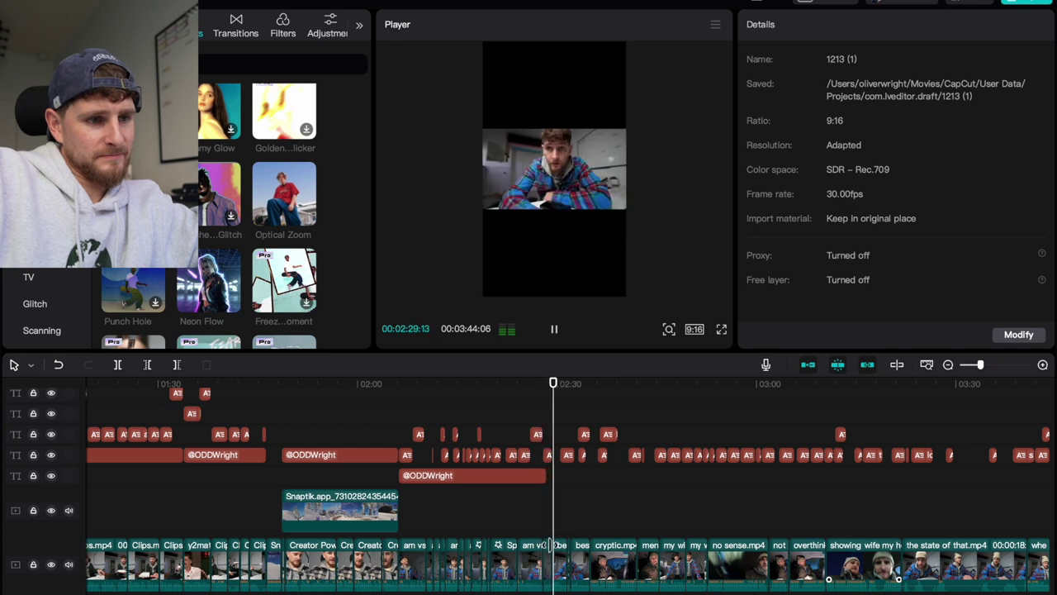
{"action": "key", "text": "space"}
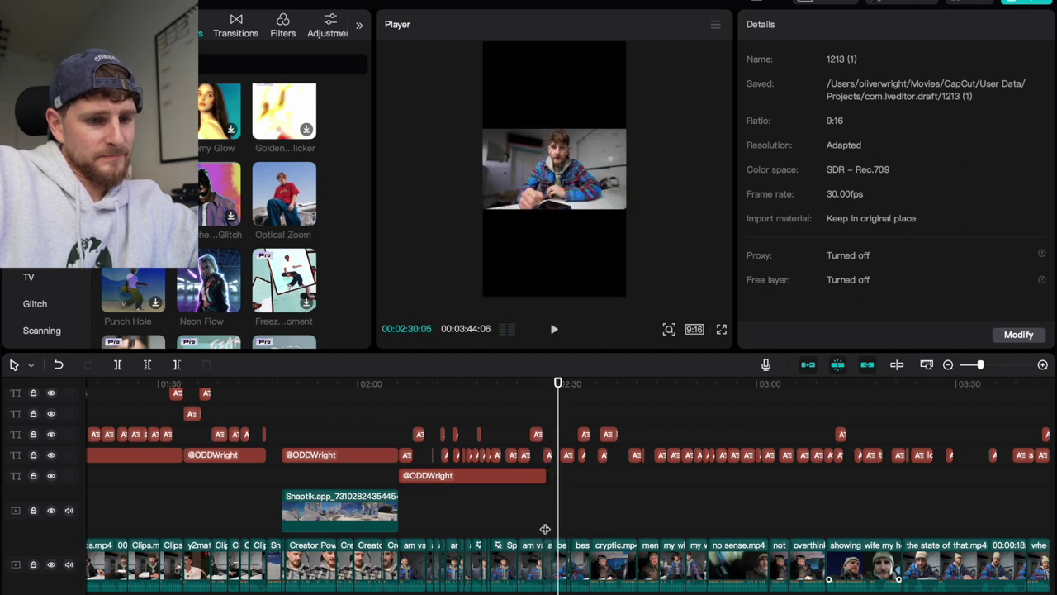
Step: Extend the PodVlog 045 watermark text to the end of the last "am vs pm flu medicine.mp4" clip
{"action": "left_click", "coordinate": [545, 528]}
{"action": "scroll", "coordinate": [545, 528], "scroll_direction": "up", "scroll_amount": 5}
{"action": "left_click", "coordinate": [558, 553]}
{"action": "scroll", "coordinate": [937, 113], "scroll_direction": "down", "scroll_amount": 6}
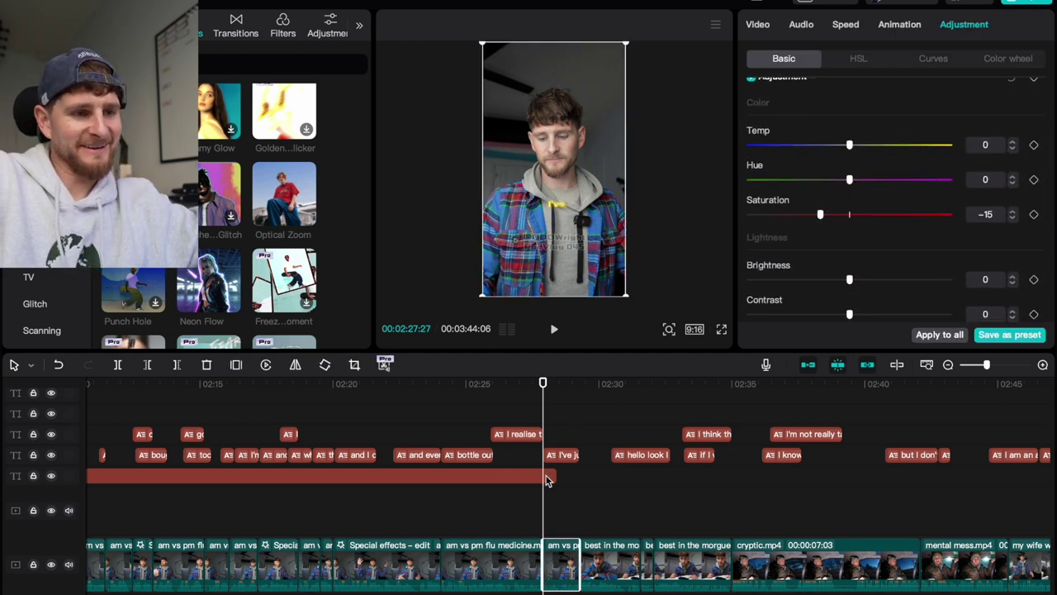
{"action": "left_click_drag", "start_coordinate": [556, 477], "coordinate": [581, 475]}
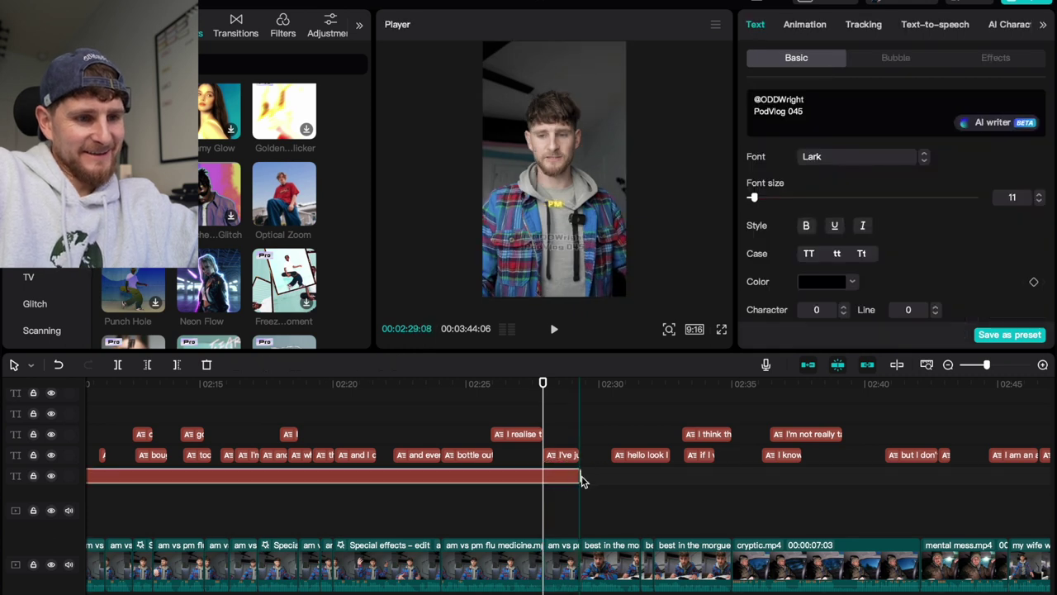
{"action": "left_click", "coordinate": [566, 437]}
Step: Mark the in point at the start of the first "am vs pm flu medicine.mp4" clip and the out point at the last one's end
{"action": "scroll", "coordinate": [568, 436], "scroll_direction": "down", "scroll_amount": 5}
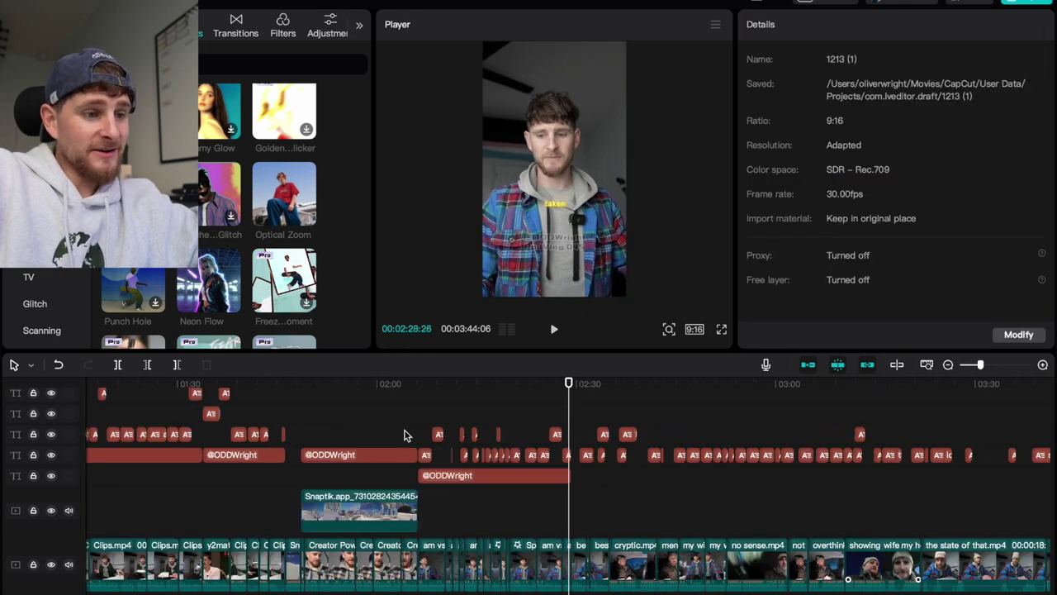
{"action": "left_click", "coordinate": [415, 428]}
{"action": "key", "text": "i"}
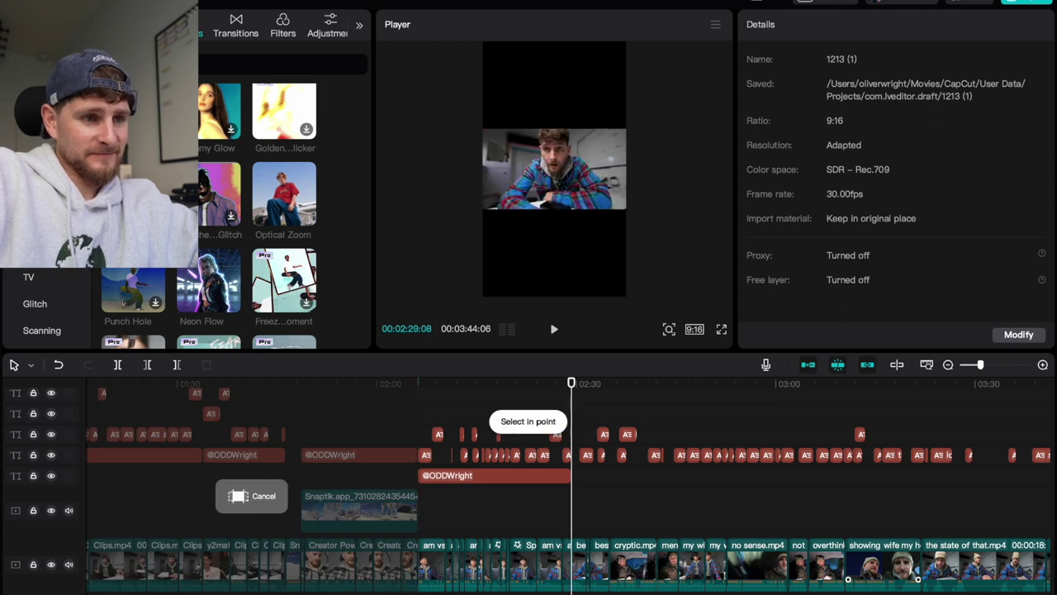
{"action": "left_click", "coordinate": [572, 424]}
{"action": "scroll", "coordinate": [572, 424], "scroll_direction": "up", "scroll_amount": 5}
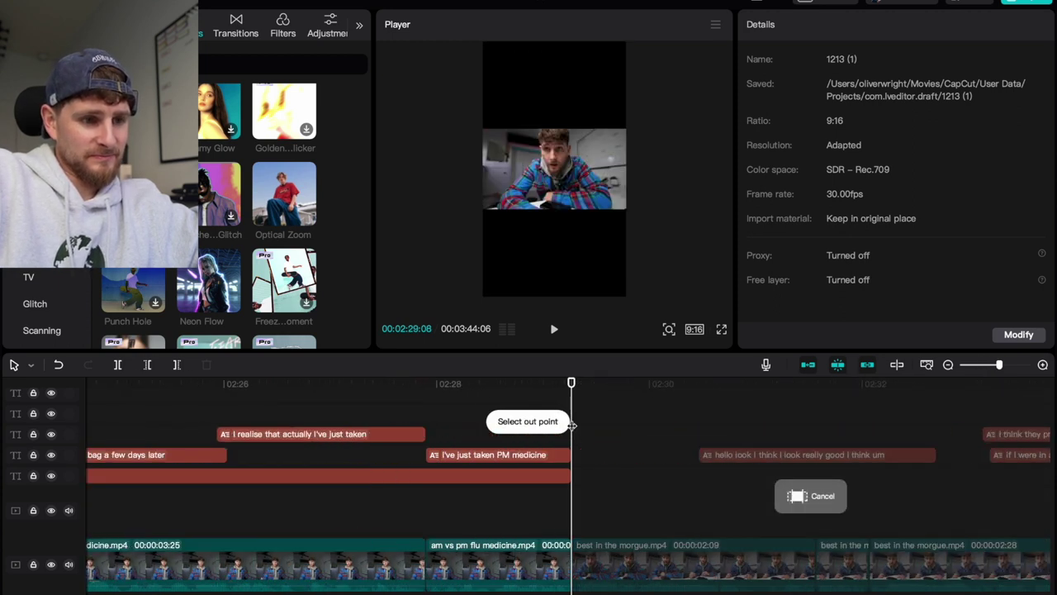
{"action": "scroll", "coordinate": [572, 425], "scroll_direction": "down", "scroll_amount": 2}
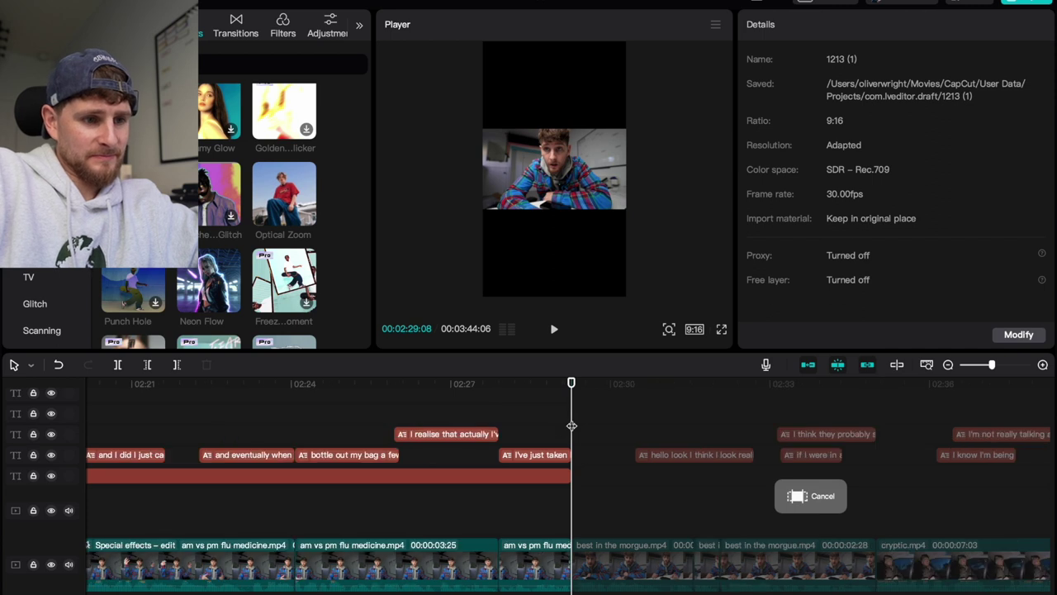
{"action": "scroll", "coordinate": [571, 425], "scroll_direction": "up", "scroll_amount": 3}
{"action": "scroll", "coordinate": [571, 424], "scroll_direction": "down", "scroll_amount": 3}
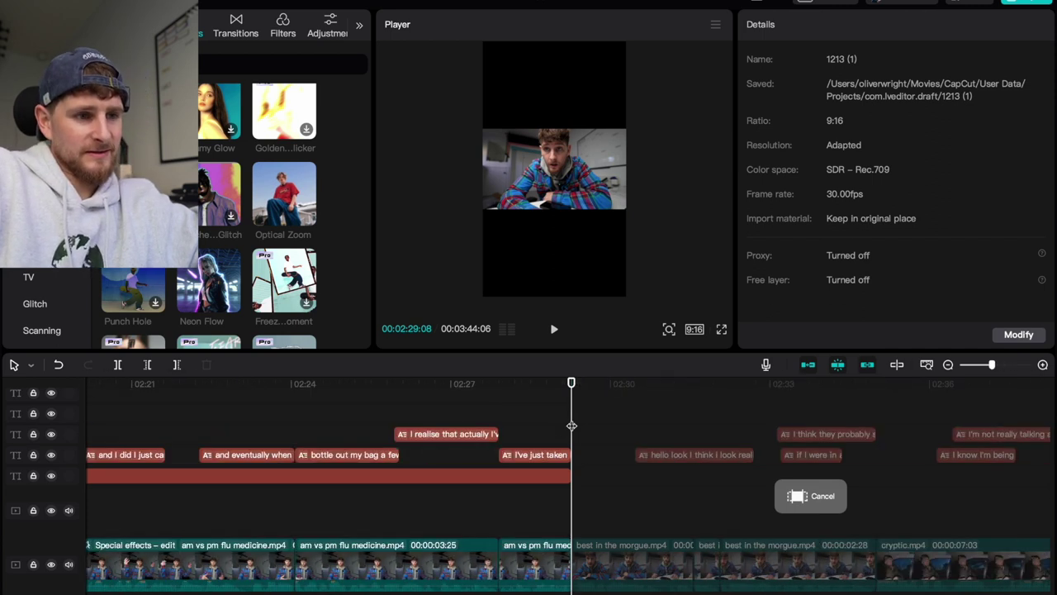
{"action": "scroll", "coordinate": [572, 424], "scroll_direction": "down", "scroll_amount": 5}
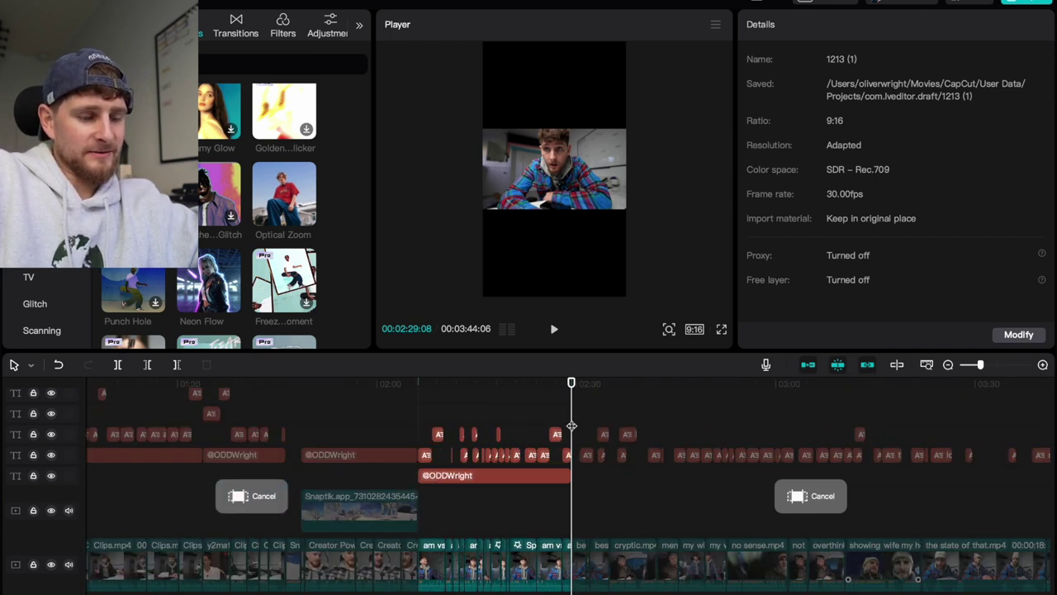
Step: Start exporting the marked range with the title "drunk at work" and select the "045 - Plan Day 11/28/23" folder for the export path
{"action": "key", "text": "super+e"}
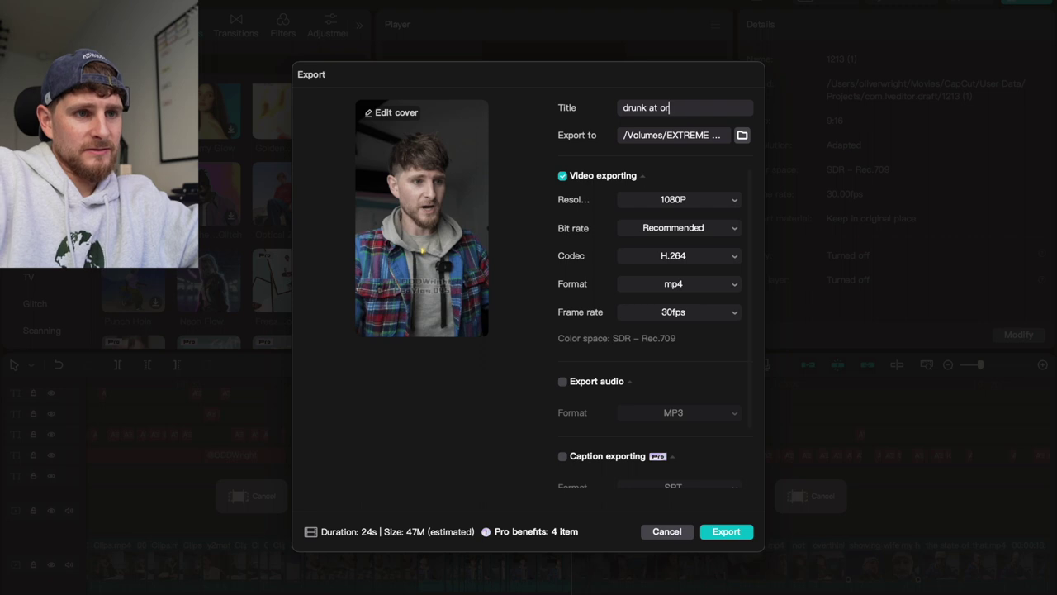
{"action": "left_click", "coordinate": [742, 137]}
{"action": "scroll", "coordinate": [512, 281], "scroll_direction": "left", "scroll_amount": 3}
{"action": "scroll", "coordinate": [488, 309], "scroll_direction": "down", "scroll_amount": 5}
{"action": "left_click", "coordinate": [449, 347]}
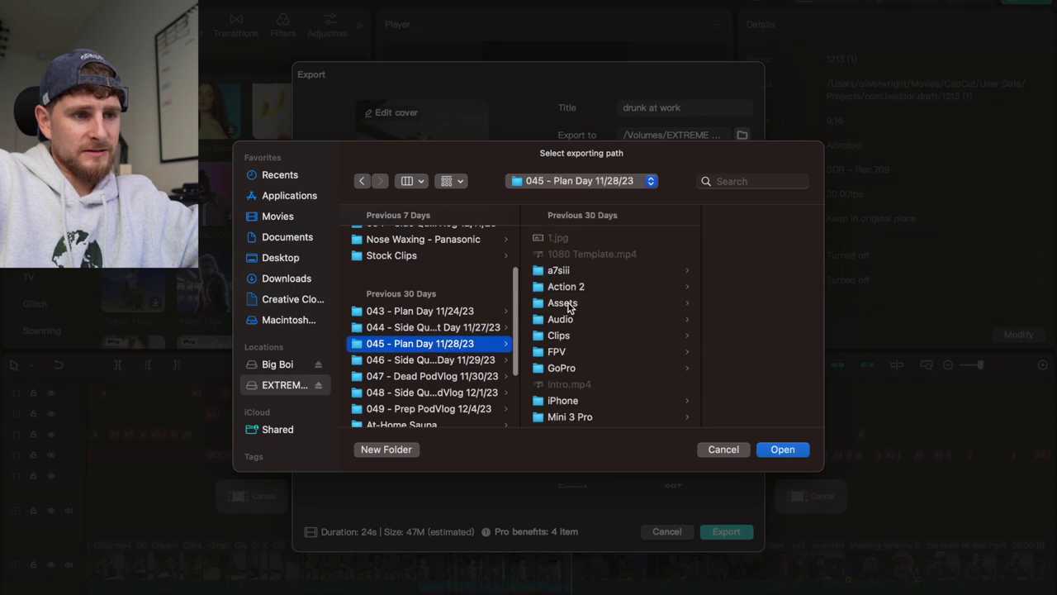
Step: Create a folder named "Clips Edited" inside "045 - Plan Day 11/28/23" and use it as the export location
{"action": "scroll", "coordinate": [578, 364], "scroll_direction": "down", "scroll_amount": 5}
{"action": "scroll", "coordinate": [580, 361], "scroll_direction": "up", "scroll_amount": 4}
{"action": "left_click", "coordinate": [392, 447]}
{"action": "type", "text": "C"}
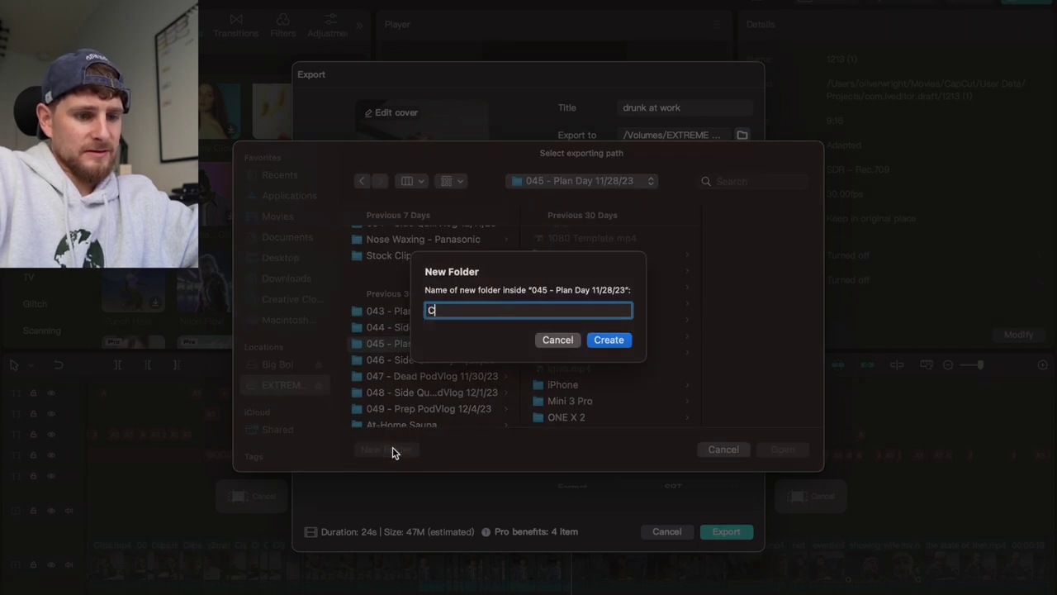
{"action": "type", "text": "lips Edited"}
{"action": "key", "text": "Return"}
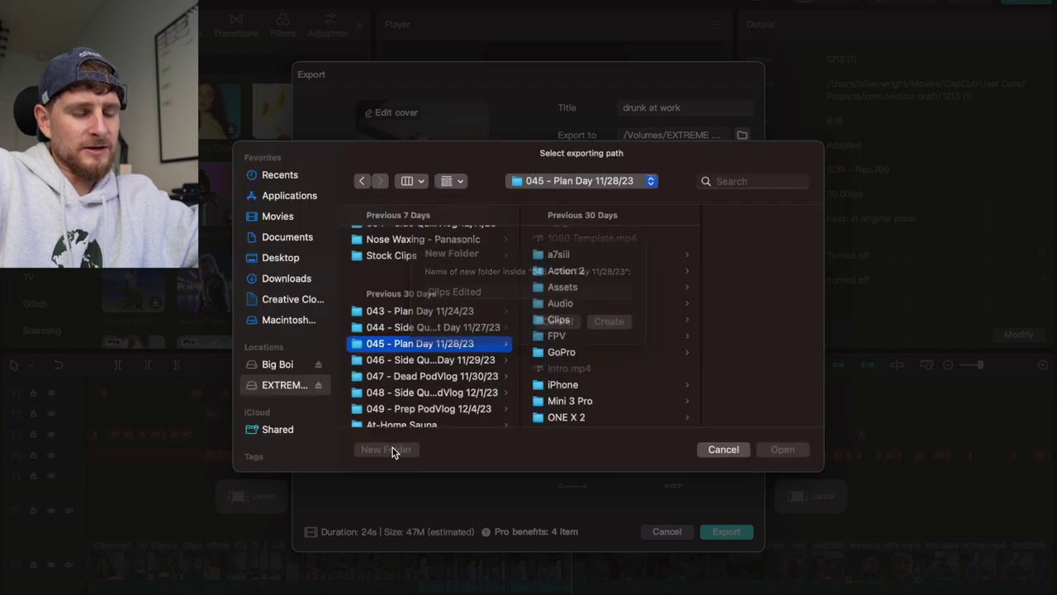
{"action": "left_click", "coordinate": [782, 449]}
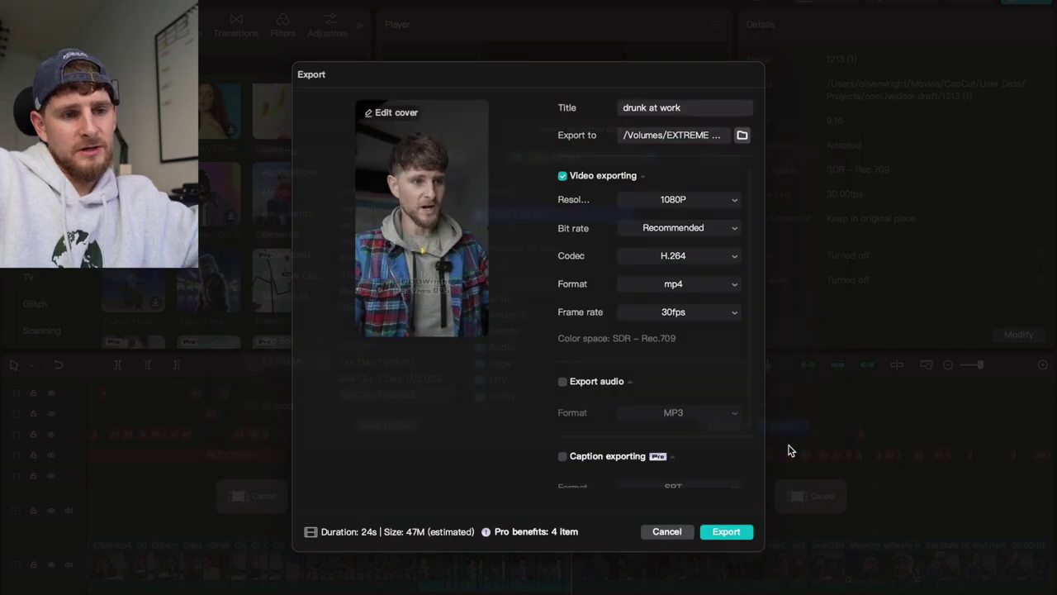
Step: Set the export frame rate to 24fps, export the video, and close the export window
{"action": "left_click", "coordinate": [692, 312]}
{"action": "left_click", "coordinate": [658, 336]}
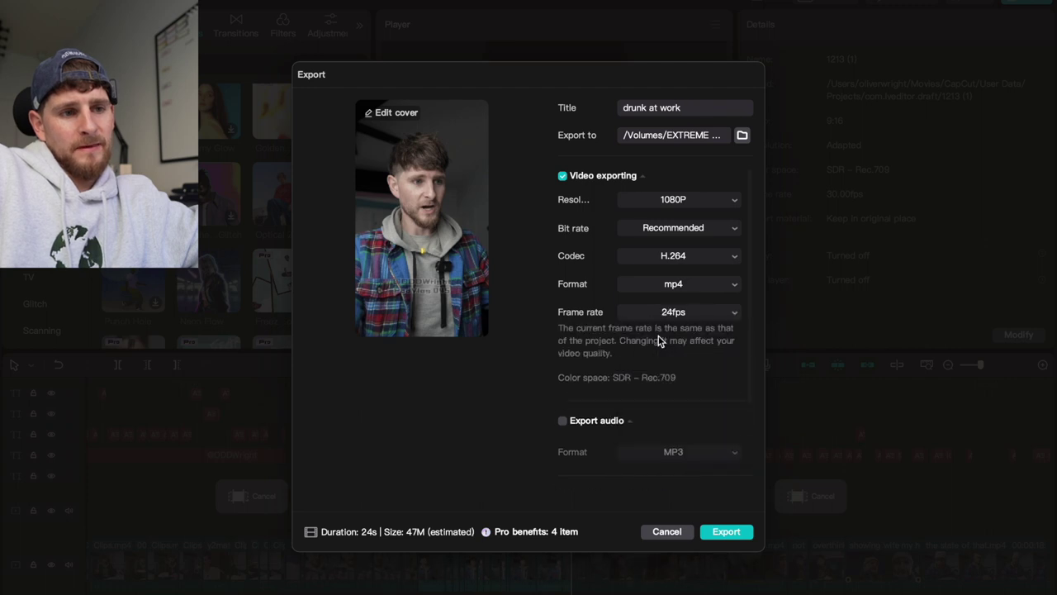
{"action": "left_click", "coordinate": [727, 531]}
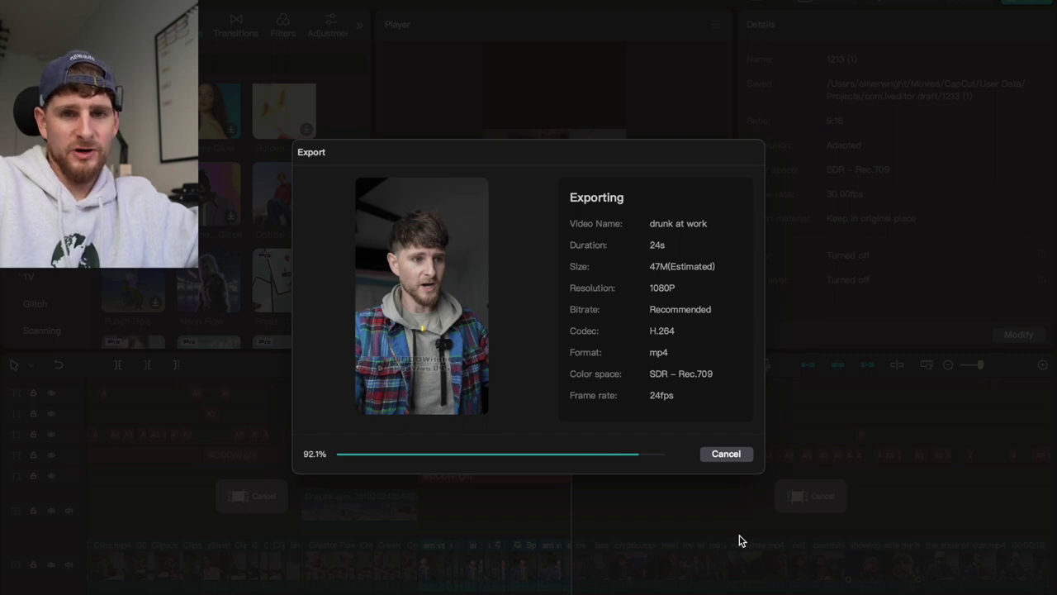
{"action": "left_click", "coordinate": [739, 535]}
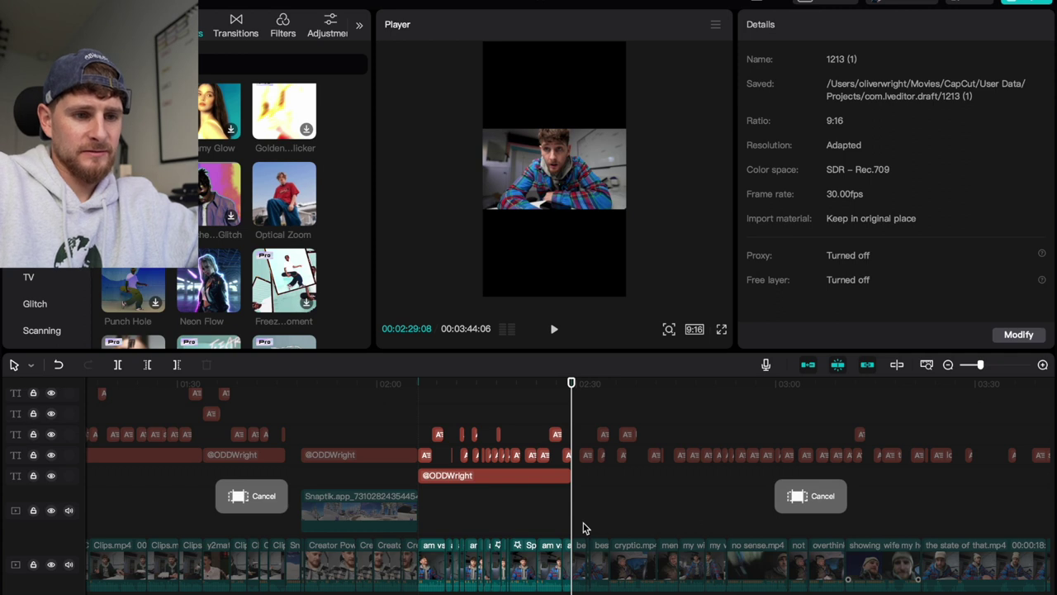
Step: Clear the in and out points and play the "best in the morgue.mp4" section to about 2:34
{"action": "left_click", "coordinate": [816, 501]}
{"action": "key", "text": "space"}
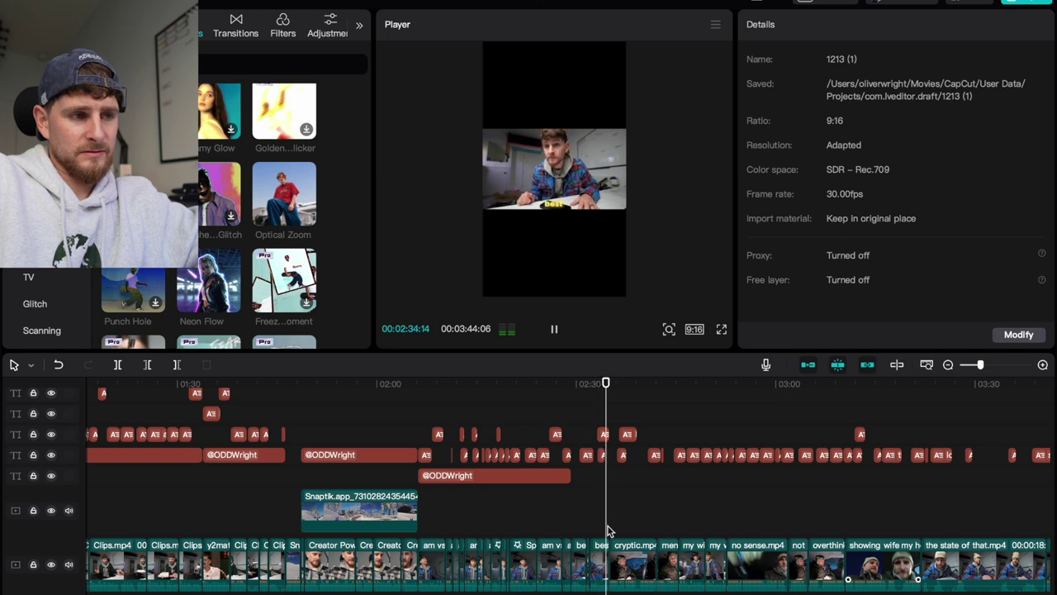
{"action": "key", "text": "space"}
Step: Insert the full Cristiano Ronaldo interview with Piers Morgan video before the first "best in the morgue.mp4" clip and play it
{"action": "left_click", "coordinate": [20, 25]}
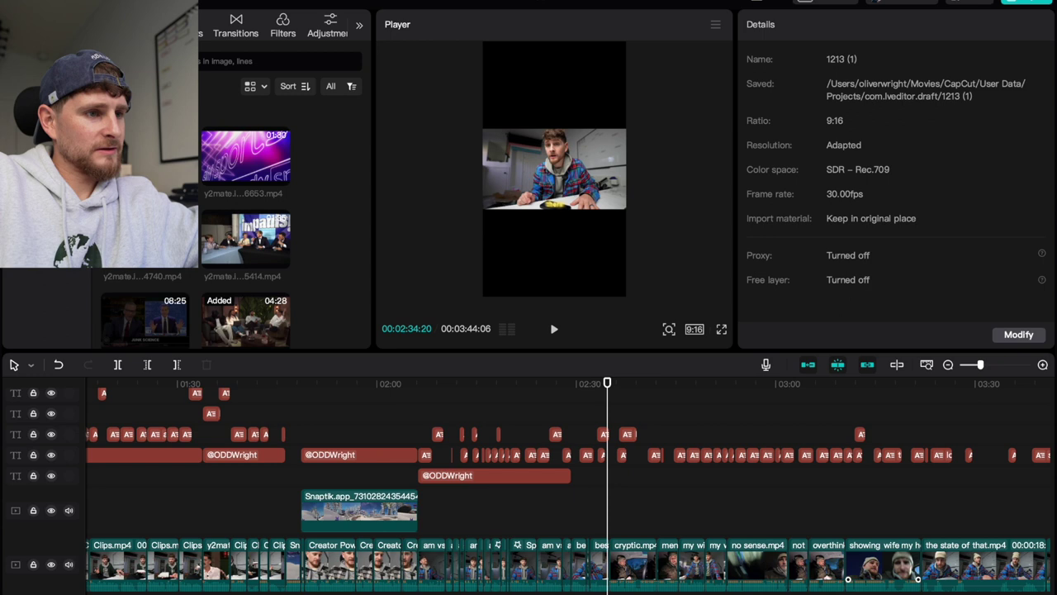
{"action": "scroll", "coordinate": [219, 240], "scroll_direction": "down", "scroll_amount": 5}
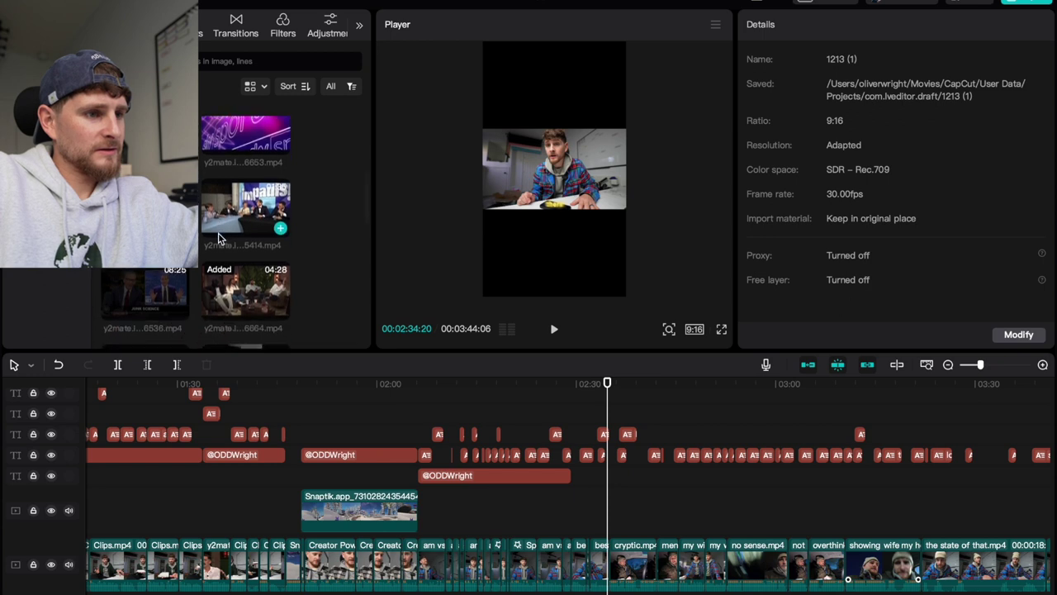
{"action": "scroll", "coordinate": [219, 238], "scroll_direction": "down", "scroll_amount": 3}
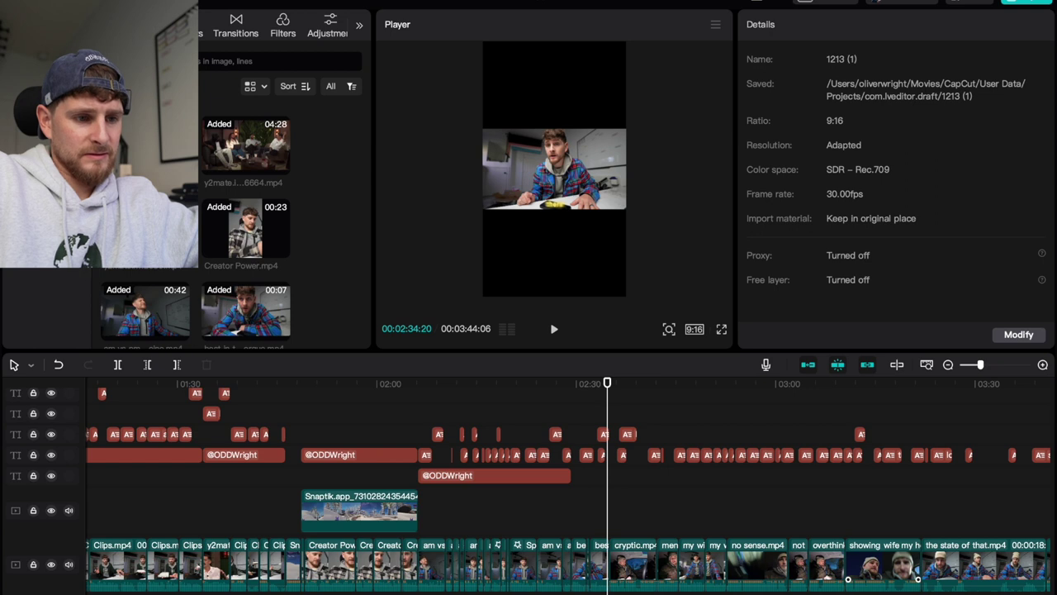
{"action": "left_click", "coordinate": [597, 534]}
{"action": "scroll", "coordinate": [594, 535], "scroll_direction": "up", "scroll_amount": 3}
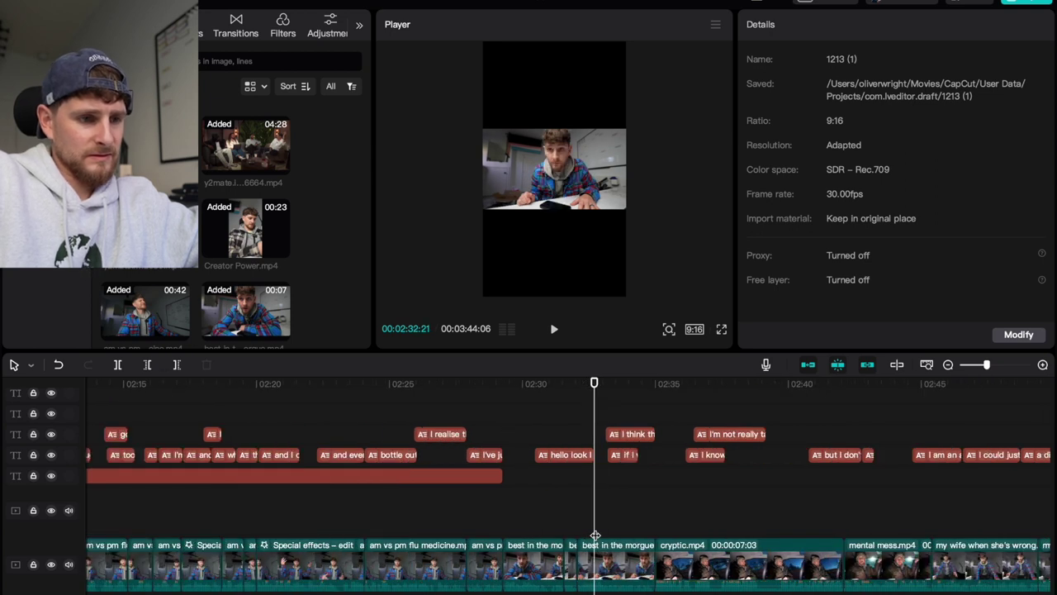
{"action": "left_click", "coordinate": [504, 527]}
{"action": "left_click_drag", "start_coordinate": [245, 147], "coordinate": [509, 570]}
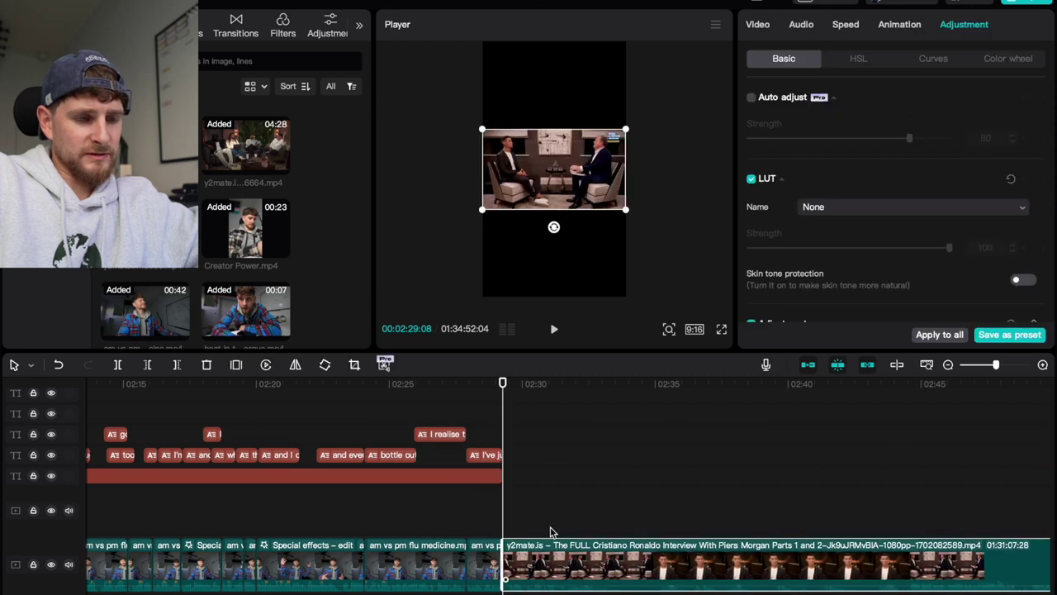
{"action": "left_click", "coordinate": [625, 520]}
{"action": "key", "text": "space"}
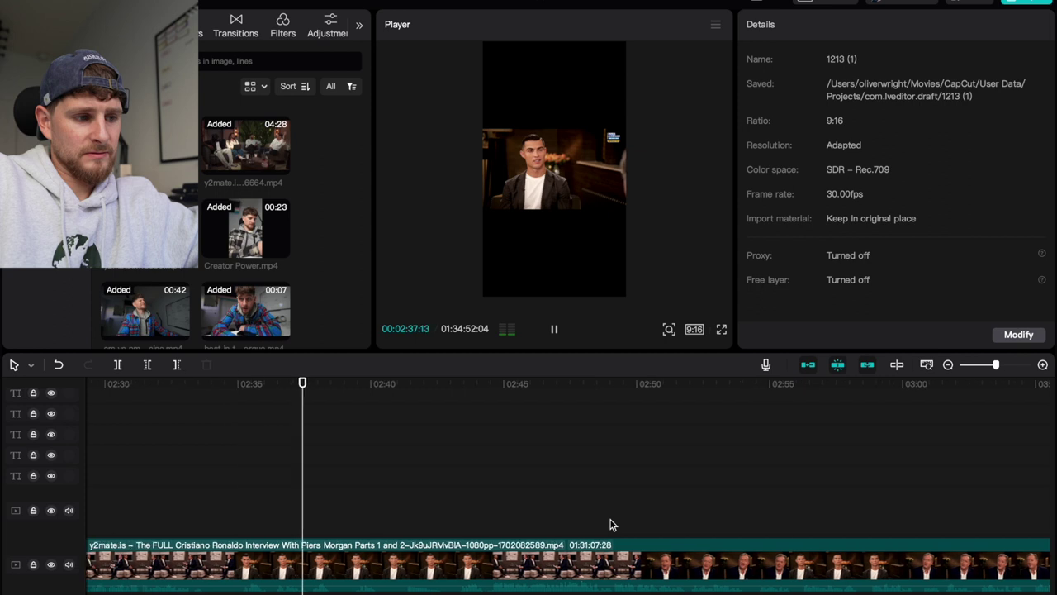
Step: Trim just under one second off the start of the Cristiano Ronaldo interview clip
{"action": "scroll", "coordinate": [226, 515], "scroll_direction": "left", "scroll_amount": 3}
{"action": "left_click", "coordinate": [195, 521]}
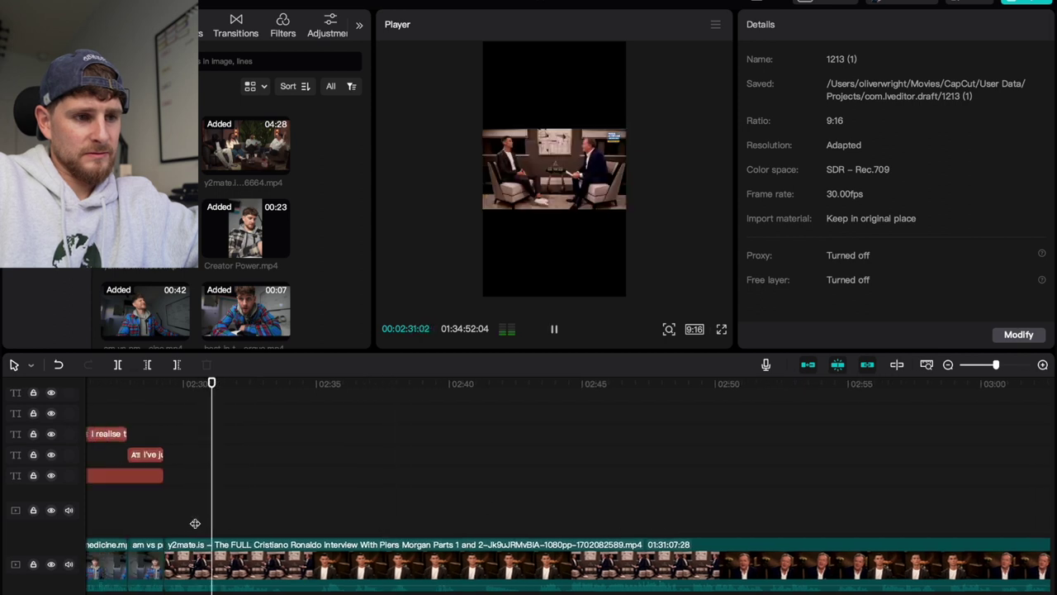
{"action": "scroll", "coordinate": [251, 505], "scroll_direction": "up", "scroll_amount": 3}
{"action": "left_click", "coordinate": [266, 509]}
{"action": "left_click", "coordinate": [233, 510]}
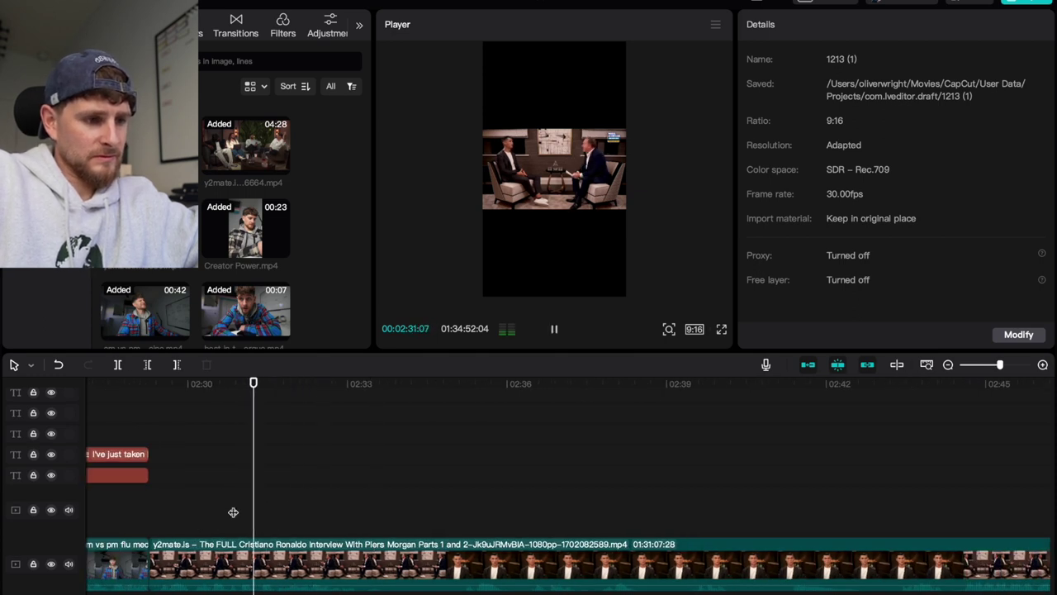
{"action": "left_click", "coordinate": [193, 513]}
{"action": "key", "text": "space"}
{"action": "left_click", "coordinate": [197, 512]}
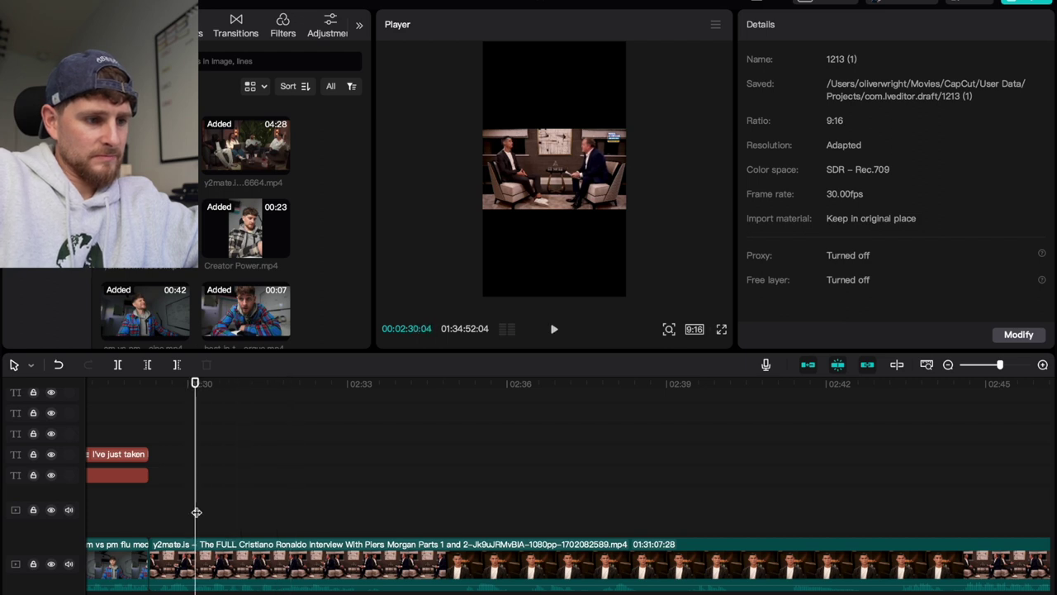
{"action": "left_click", "coordinate": [162, 566]}
{"action": "left_click", "coordinate": [162, 567]}
{"action": "key", "text": "space"}
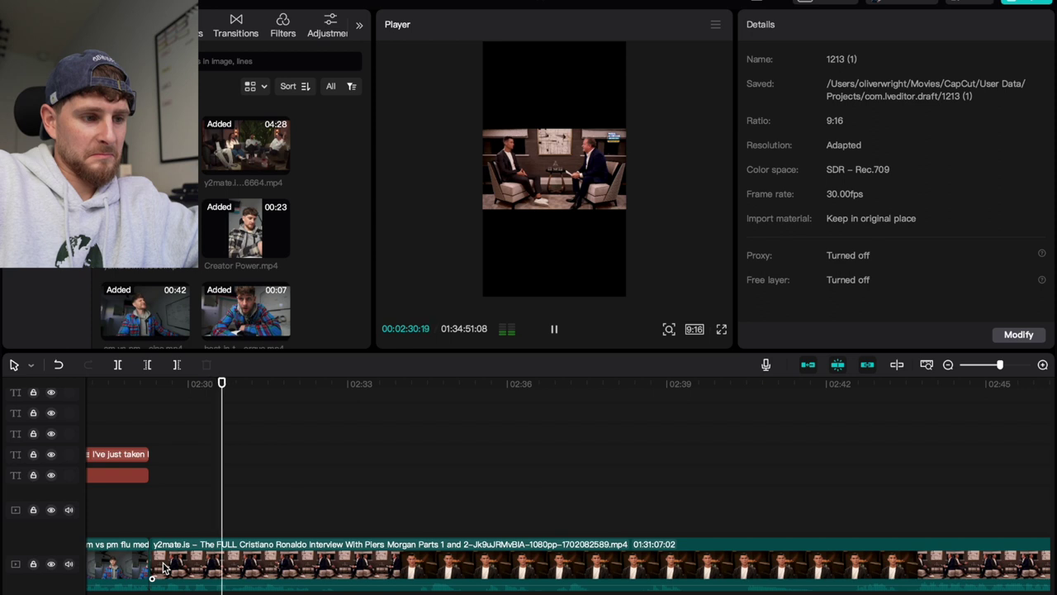
Step: Split the interview clip at about 2:32:15 and delete the remainder after the cut
{"action": "key", "text": "space"}
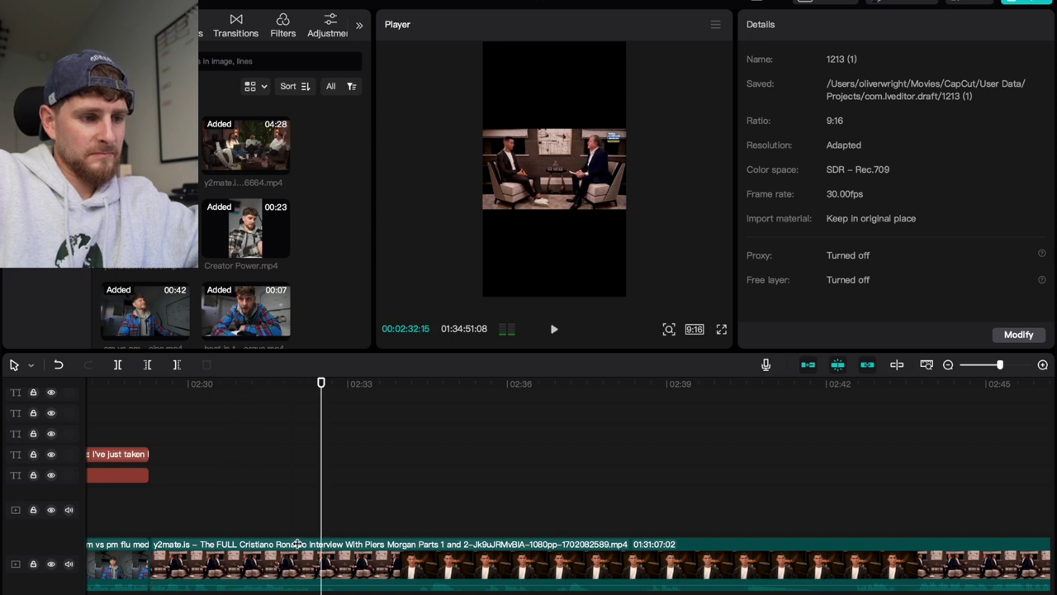
{"action": "key", "text": "super+b"}
{"action": "key", "text": "super+minus"}
{"action": "key", "text": "super+minus"}
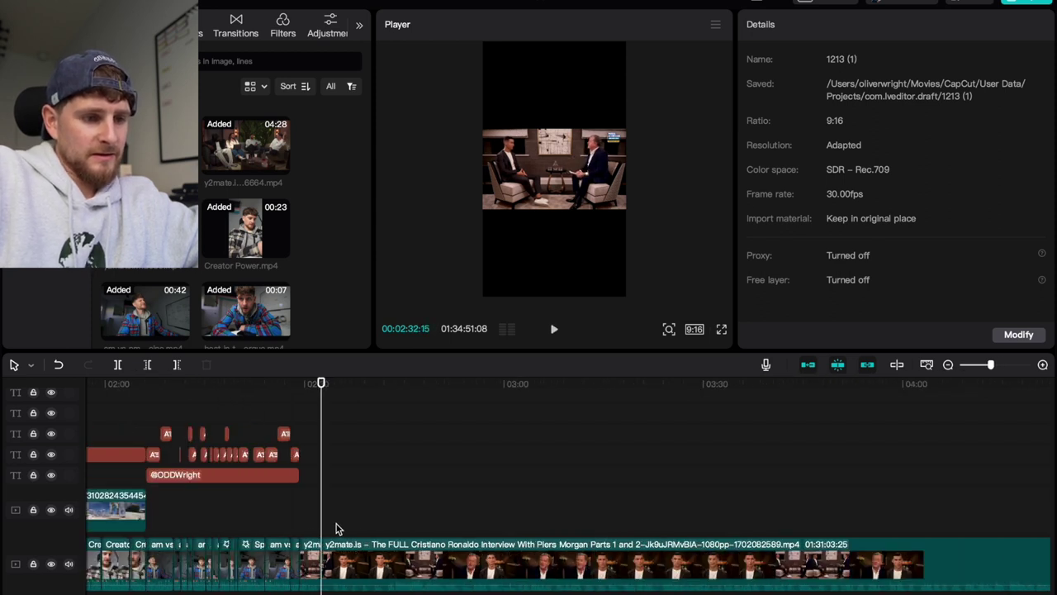
{"action": "left_click", "coordinate": [393, 558]}
{"action": "key", "text": "Delete"}
Step: Extend the short interview clip's start back to the beginning of its footage and replay it
{"action": "key", "text": "space"}
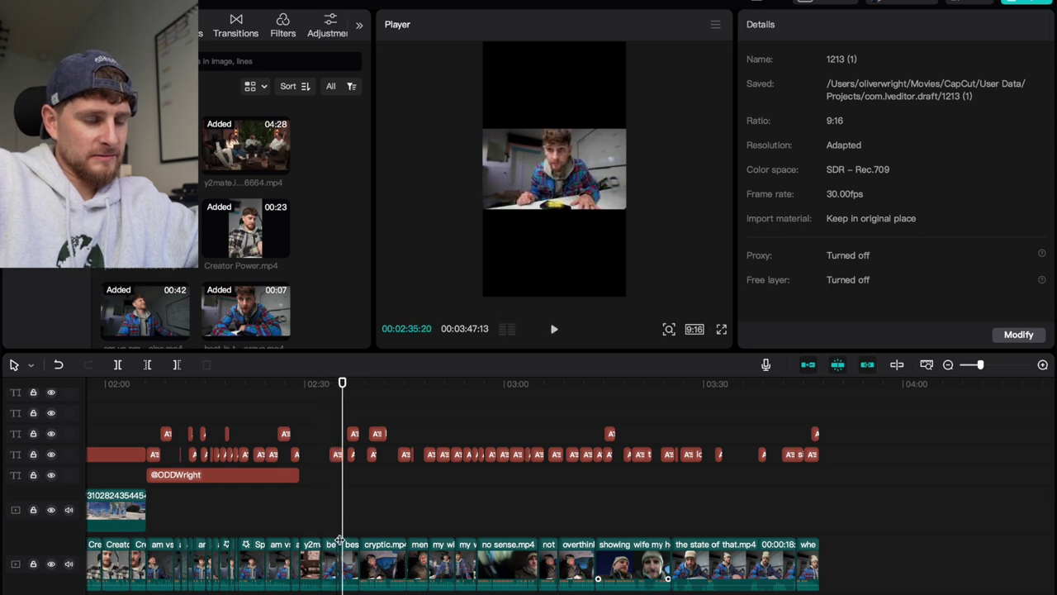
{"action": "key", "text": "space"}
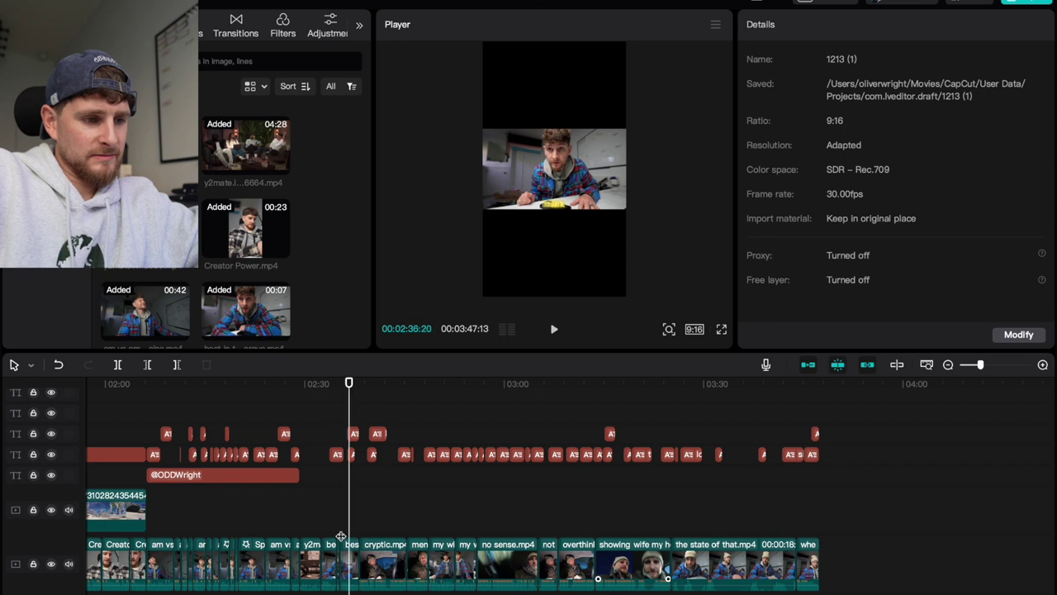
{"action": "left_click", "coordinate": [305, 559]}
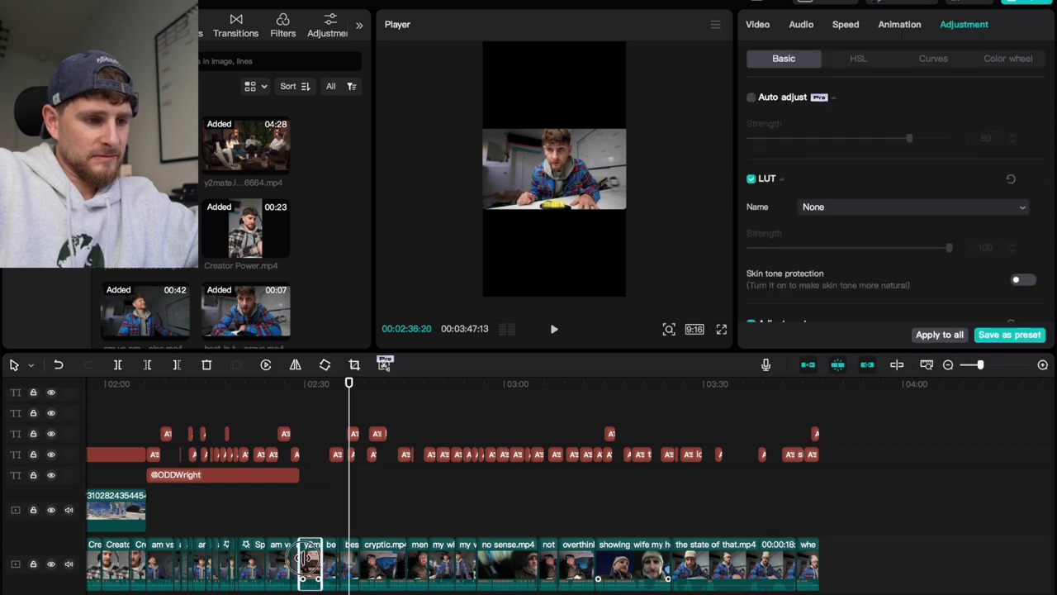
{"action": "left_click_drag", "start_coordinate": [302, 559], "coordinate": [295, 558]}
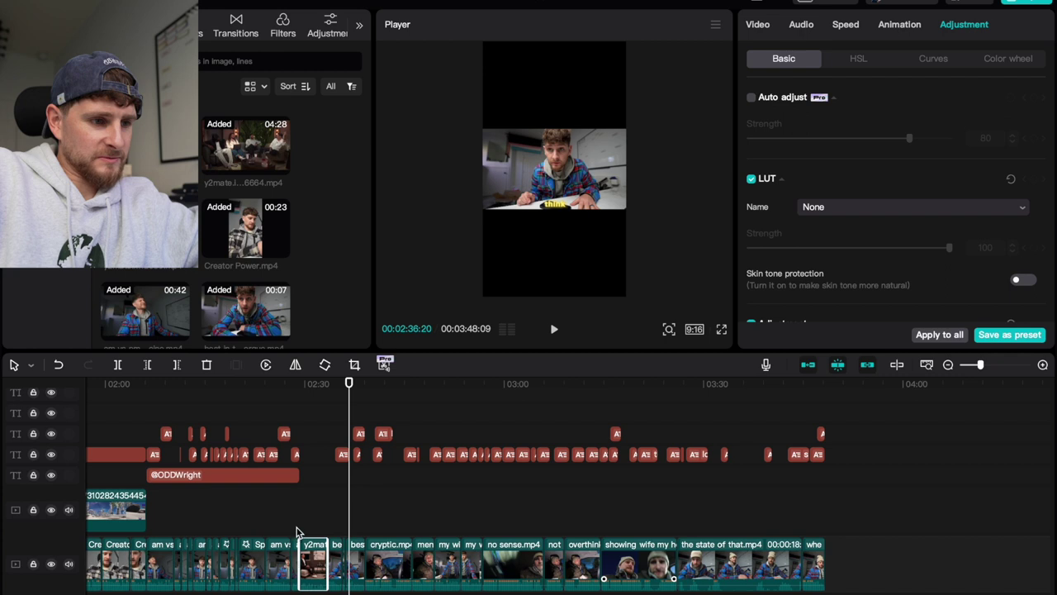
{"action": "left_click", "coordinate": [298, 533]}
{"action": "key", "text": "space"}
{"action": "key", "text": "space"}
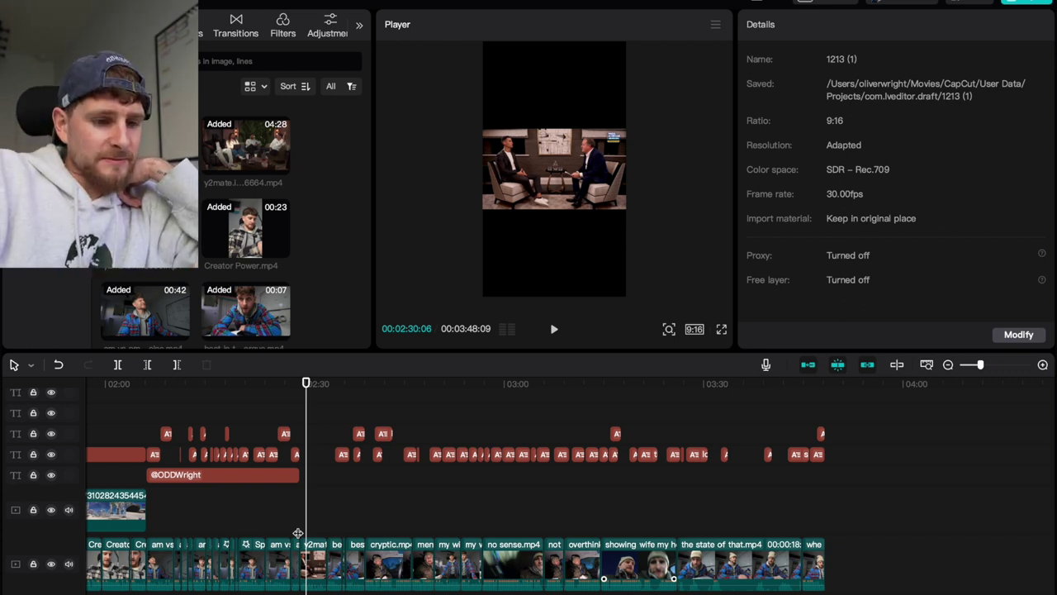
Step: Play the following vlog clips and move the interview clip between "overthink gs.mp4" and "showing wife my hobby.mp4"
{"action": "scroll", "coordinate": [298, 533], "scroll_direction": "up", "scroll_amount": 2}
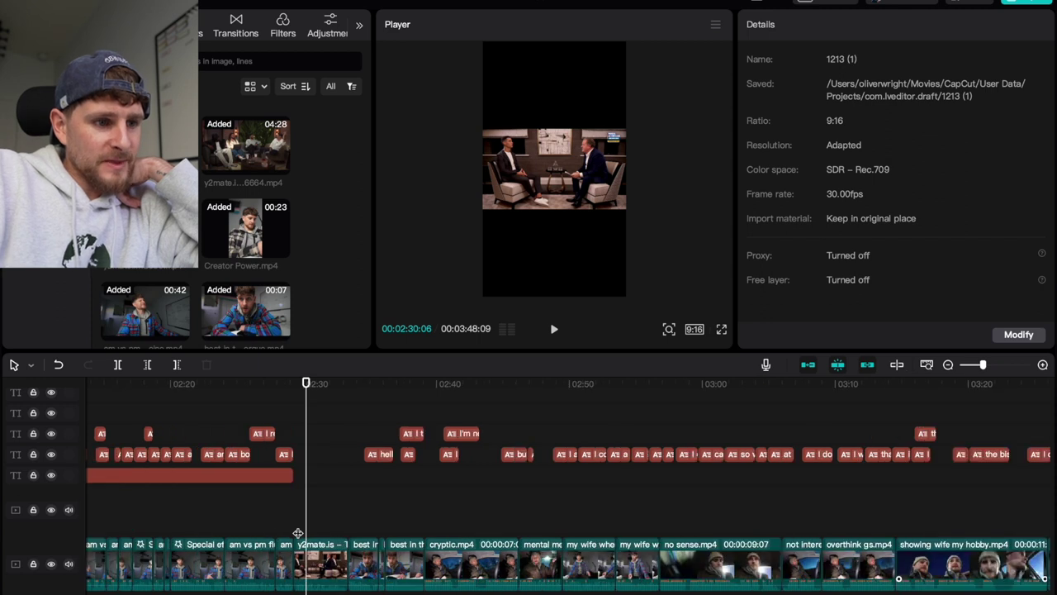
{"action": "left_click", "coordinate": [423, 509]}
{"action": "key", "text": "space"}
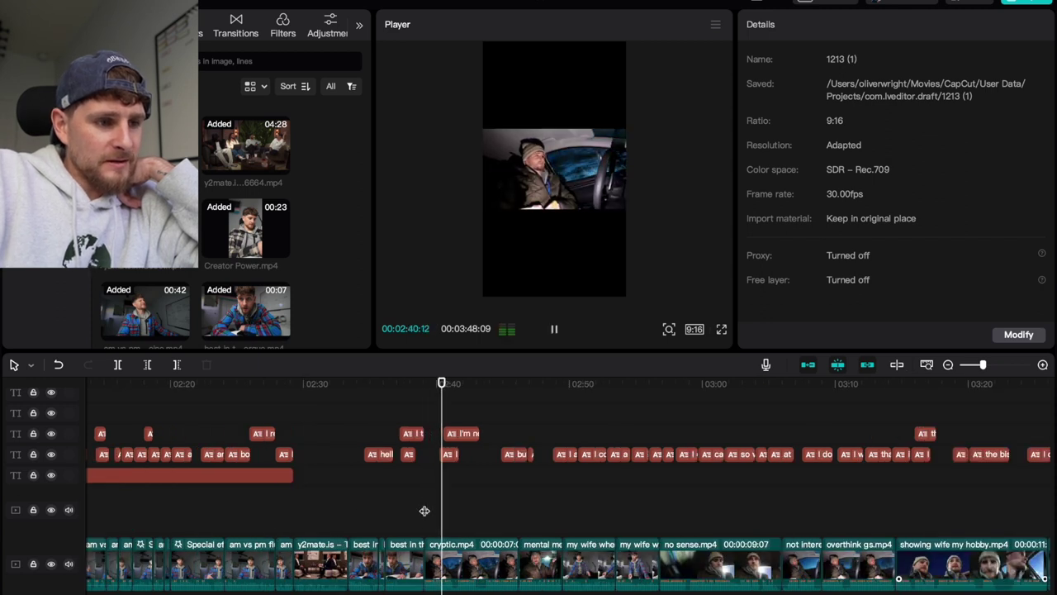
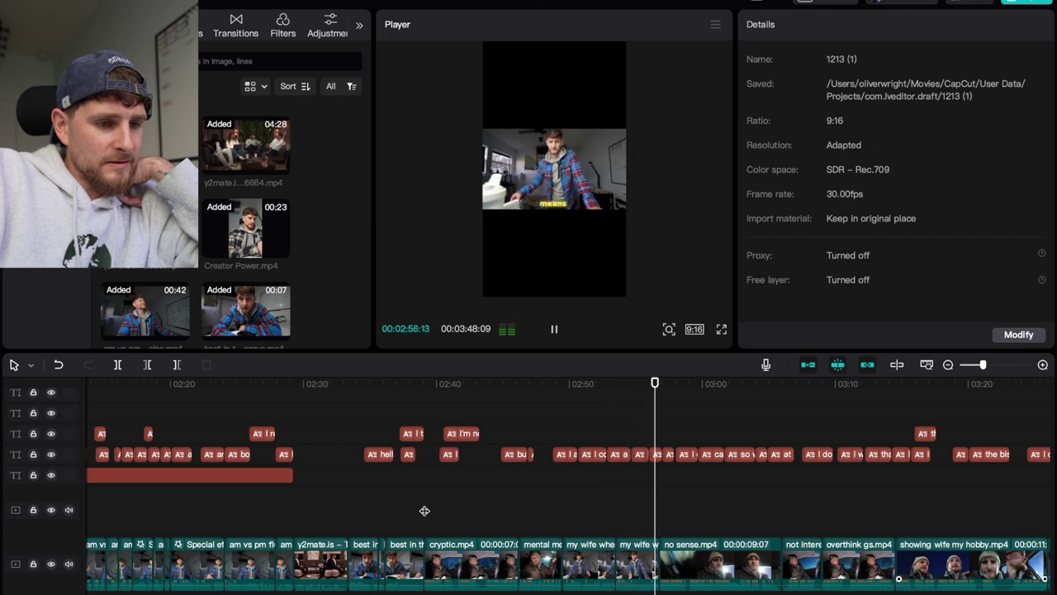
{"action": "left_click", "coordinate": [783, 519]}
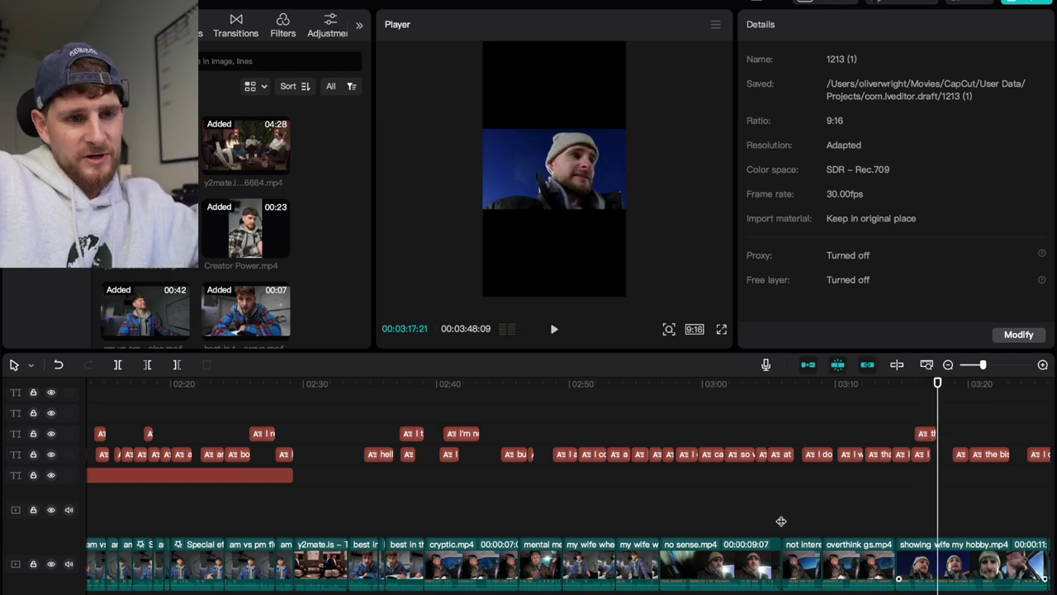
{"action": "left_click_drag", "start_coordinate": [321, 564], "coordinate": [896, 564]}
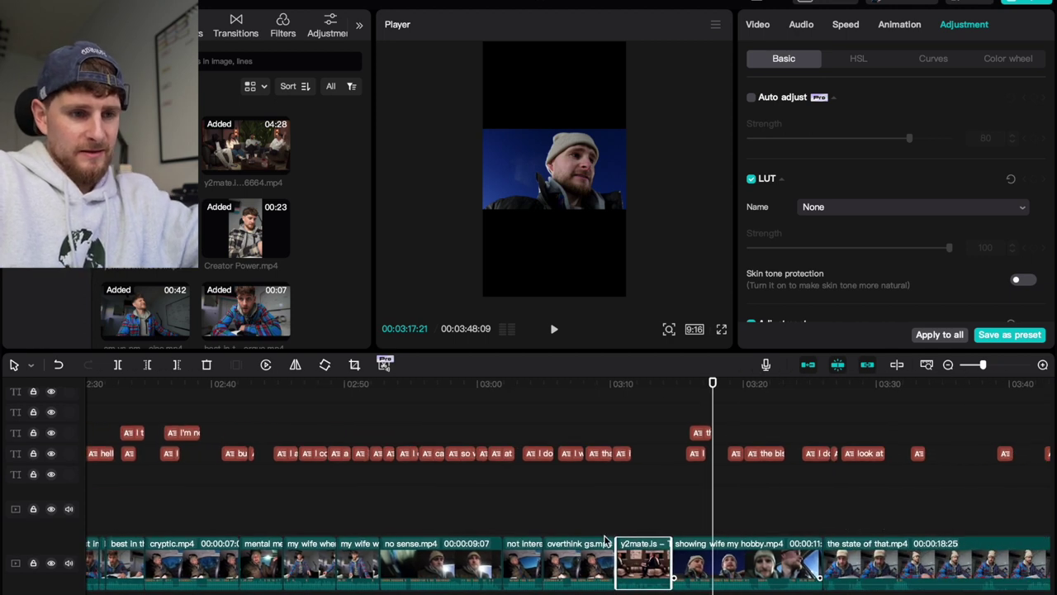
Step: Split the moved interview clip at 3:11:10 and delete its opening part
{"action": "left_click", "coordinate": [618, 535]}
{"action": "key", "text": "space"}
{"action": "key", "text": "space"}
{"action": "scroll", "coordinate": [618, 535], "scroll_direction": "up", "scroll_amount": 5}
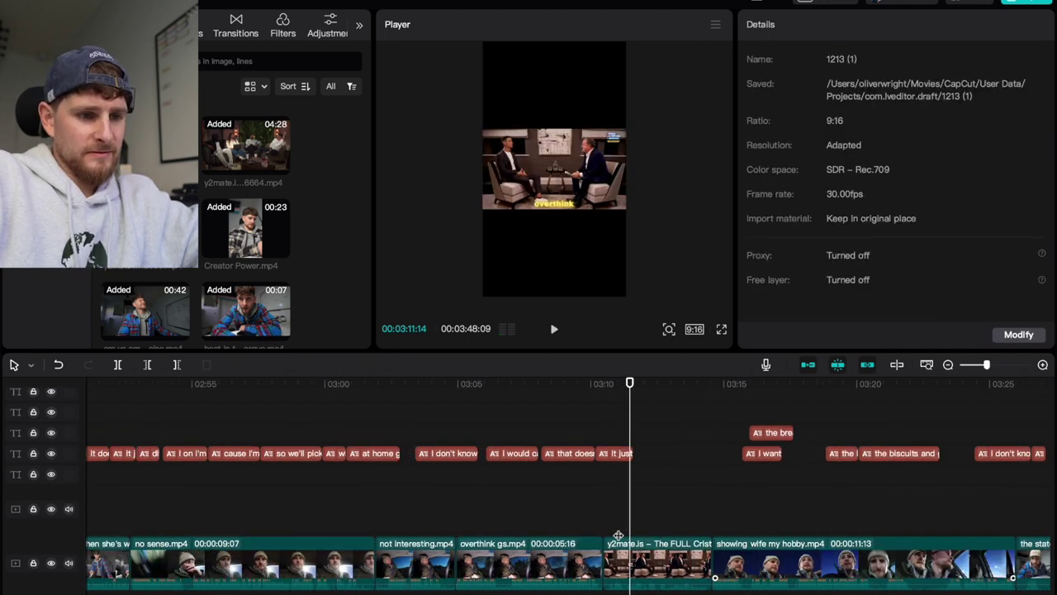
{"action": "key", "text": "space"}
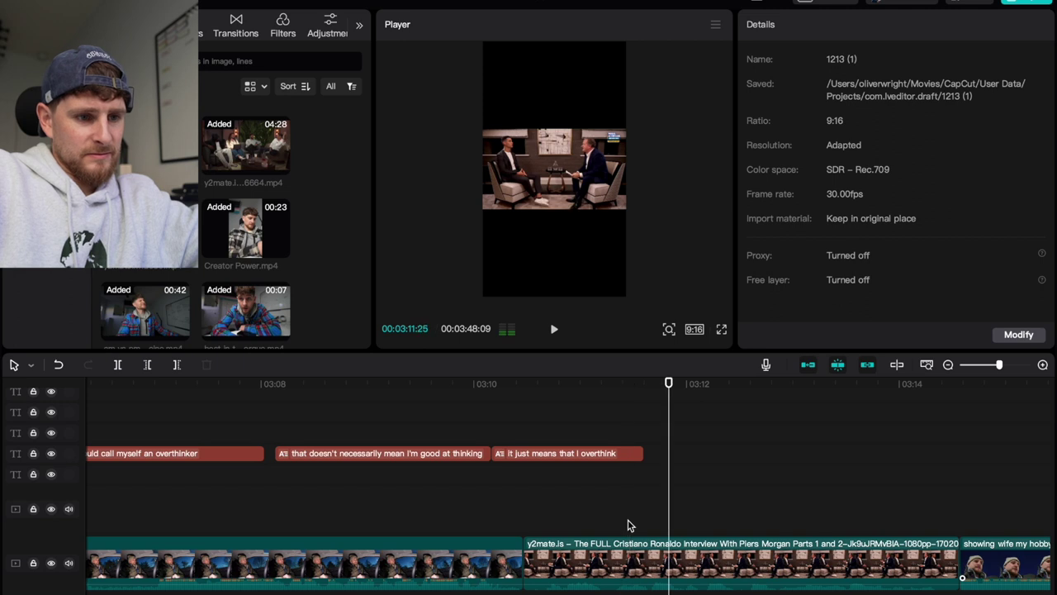
{"action": "left_click", "coordinate": [618, 513]}
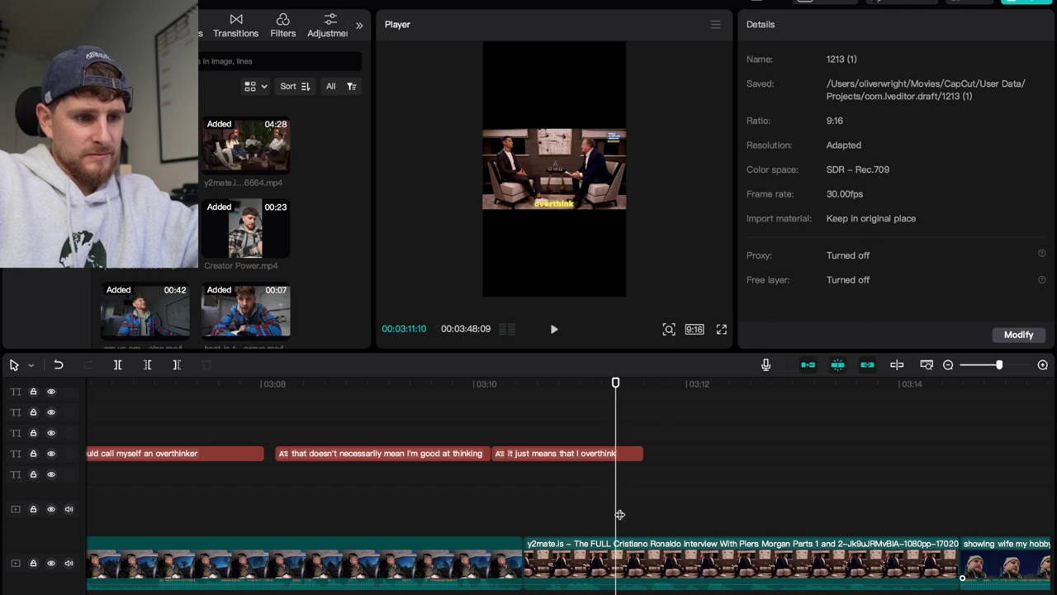
{"action": "key", "text": "super+b"}
{"action": "left_click", "coordinate": [555, 581]}
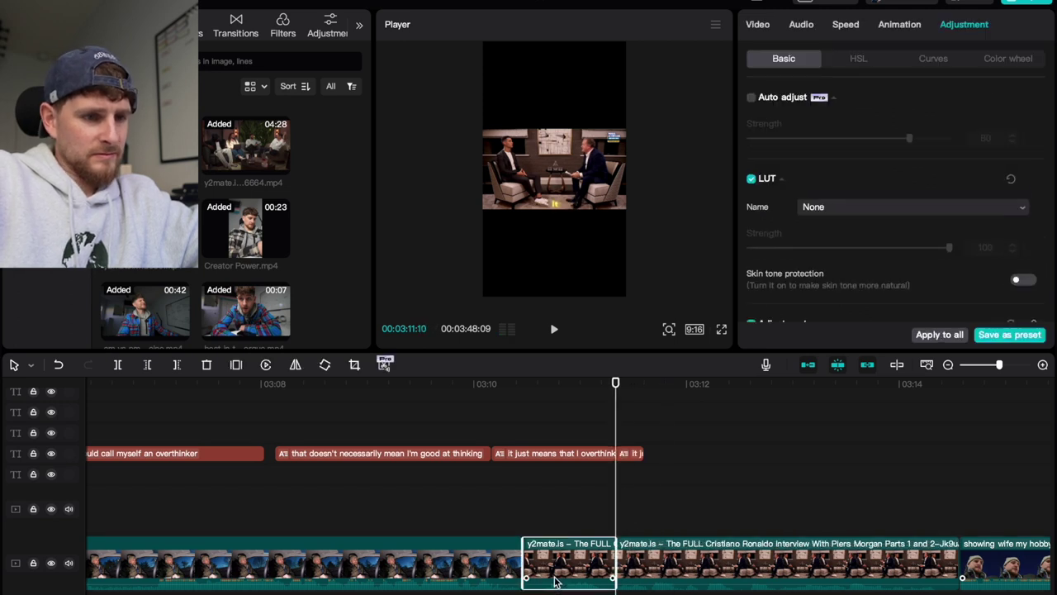
{"action": "key", "text": "Delete"}
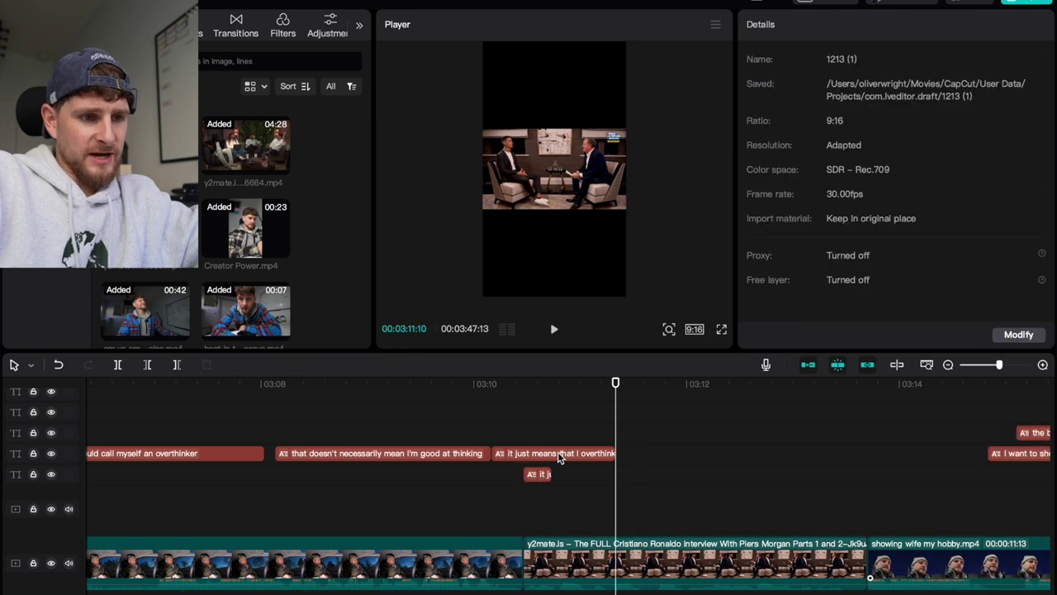
Step: Delete the leftover caption fragment under the interview and shorten "it just means that I overthink" to end around the start of the interview
{"action": "left_click", "coordinate": [539, 473]}
{"action": "key", "text": "Delete"}
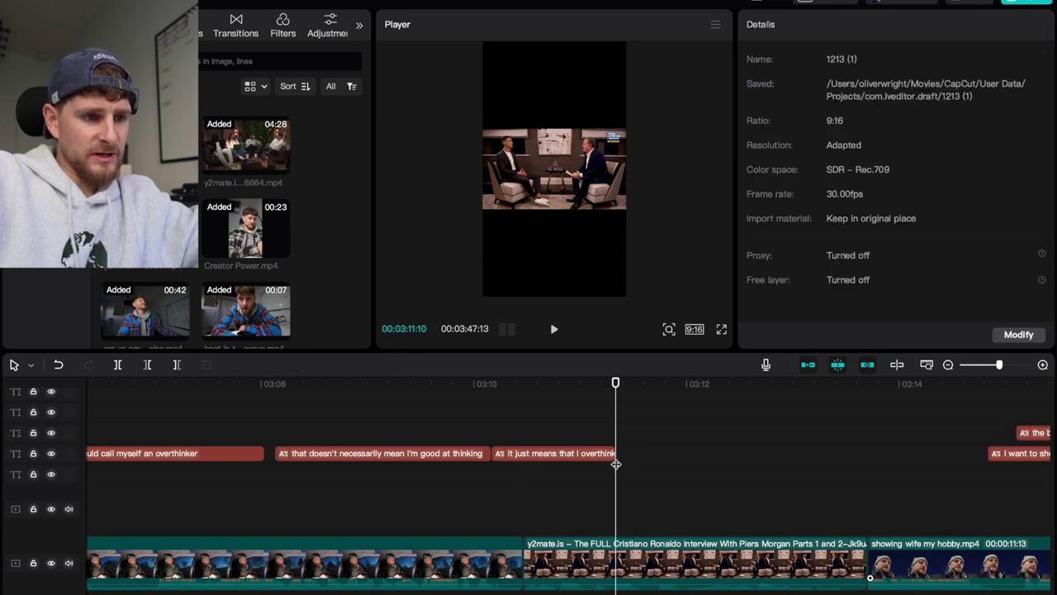
{"action": "left_click_drag", "start_coordinate": [615, 451], "coordinate": [518, 455]}
Step: Raise the interview clip's volume to about 9.8 dB and play on into "the state of that.mp4"
{"action": "scroll", "coordinate": [519, 455], "scroll_direction": "down", "scroll_amount": 3}
{"action": "key", "text": "space"}
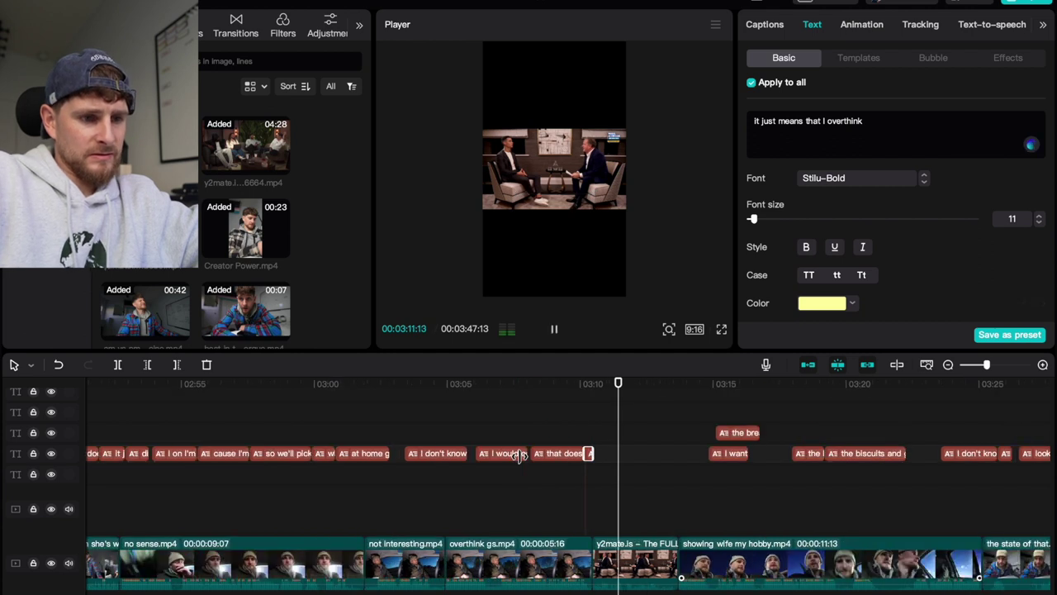
{"action": "scroll", "coordinate": [519, 456], "scroll_direction": "right", "scroll_amount": 2}
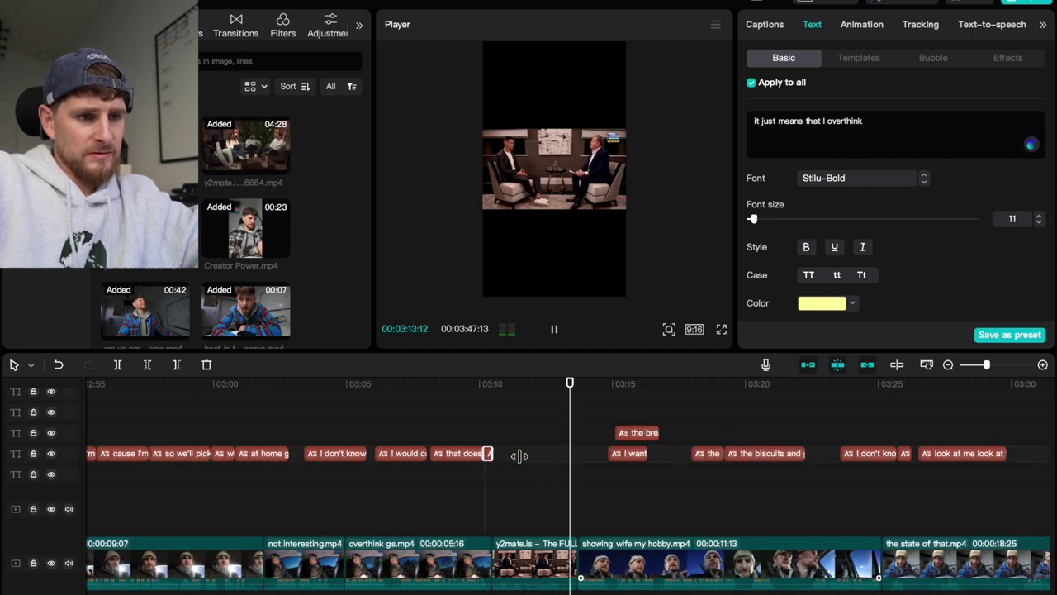
{"action": "left_click", "coordinate": [532, 583]}
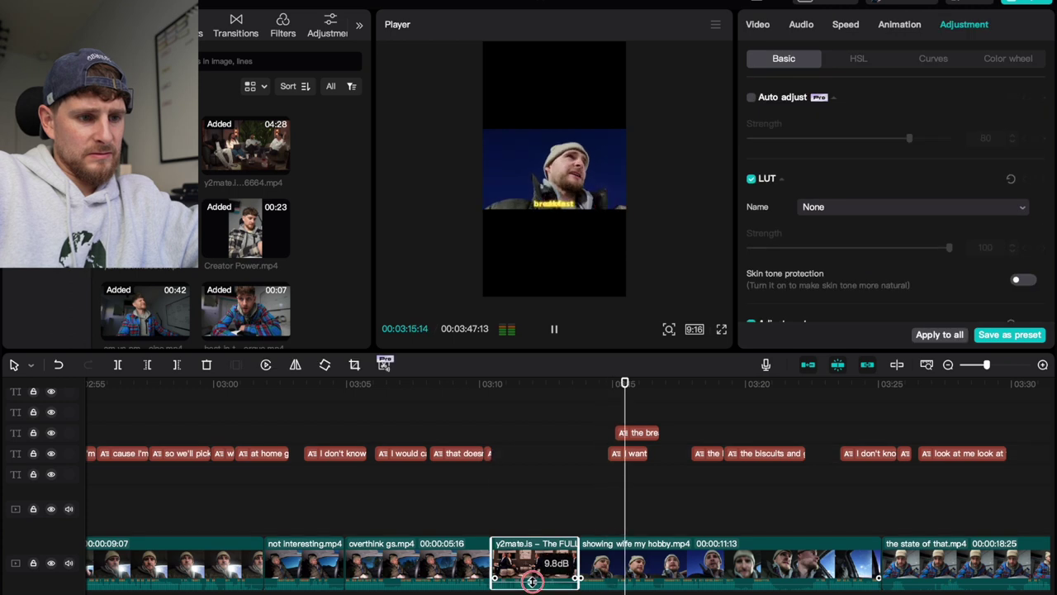
{"action": "scroll", "coordinate": [570, 578], "scroll_direction": "right", "scroll_amount": 1}
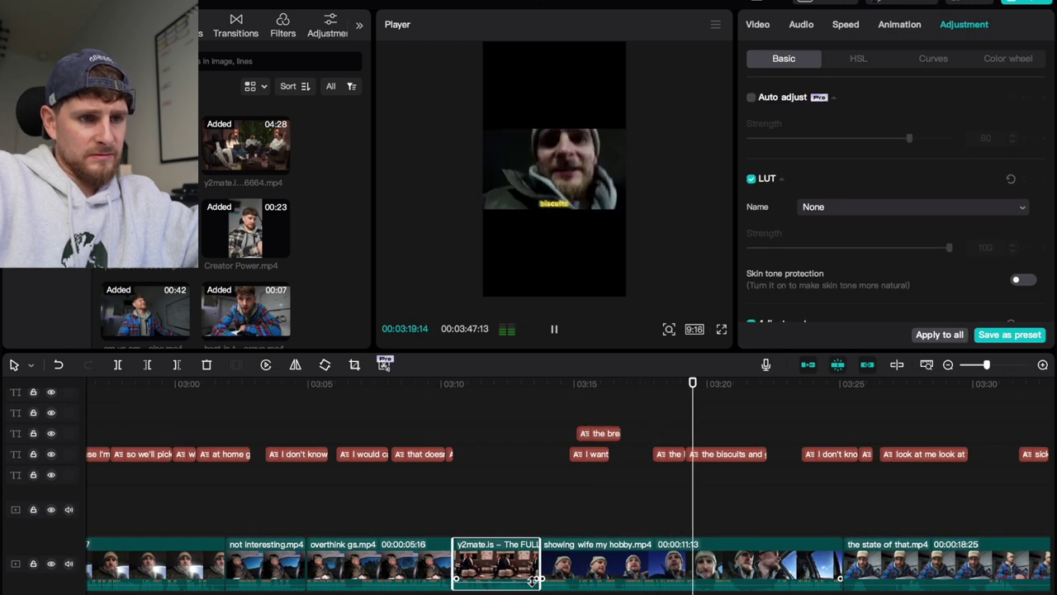
{"action": "scroll", "coordinate": [532, 580], "scroll_direction": "right", "scroll_amount": 2}
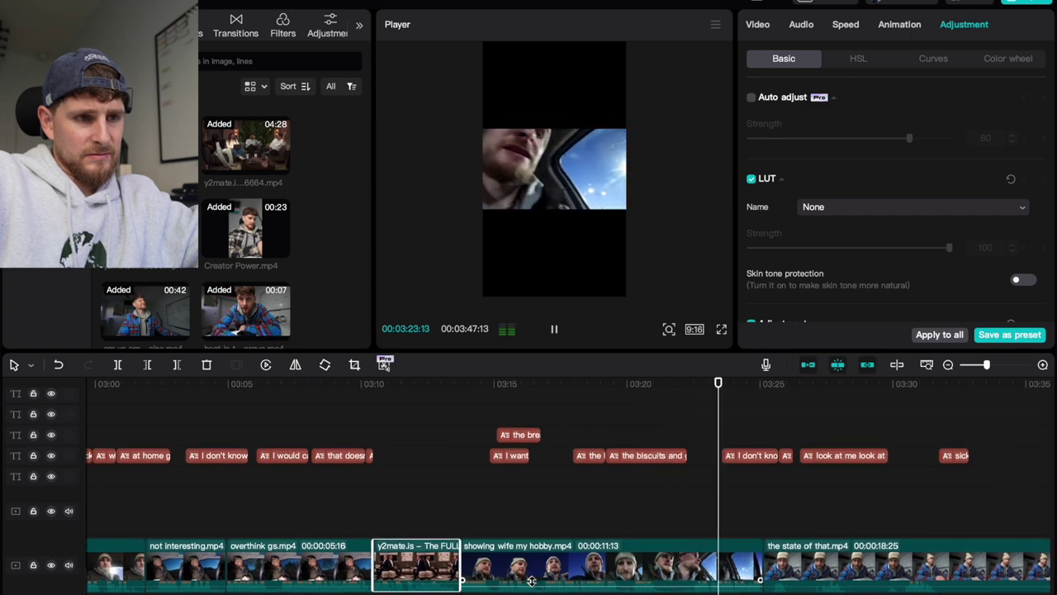
{"action": "key", "text": "space"}
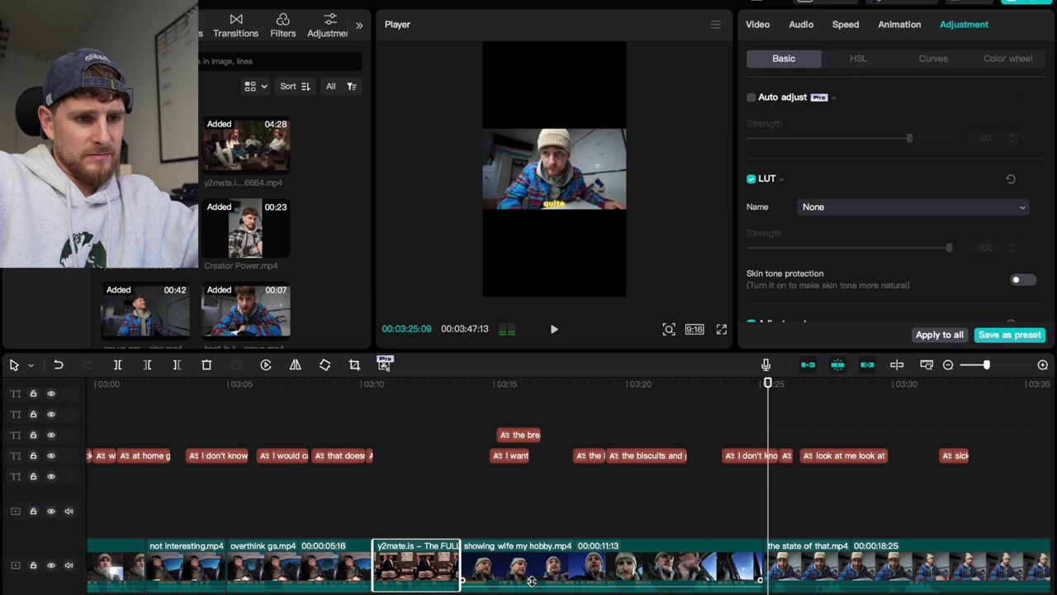
Step: Delete the "I don't know but the sunset looks quite nice" caption spanning the end of "showing wife my hobby.mp4"
{"action": "left_click_drag", "start_coordinate": [765, 535], "coordinate": [763, 534]}
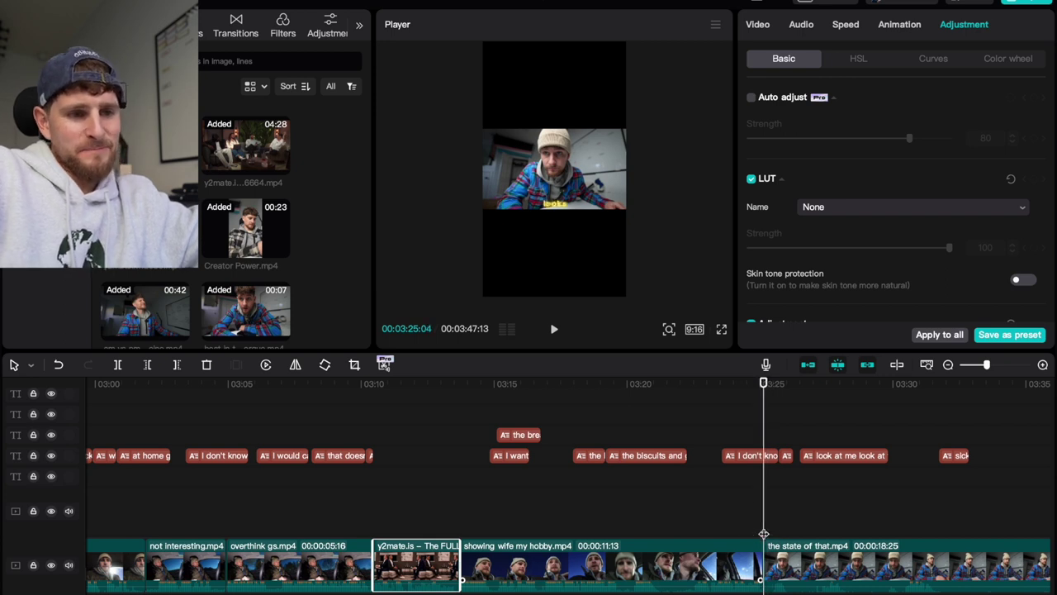
{"action": "scroll", "coordinate": [763, 533], "scroll_direction": "up", "scroll_amount": 1}
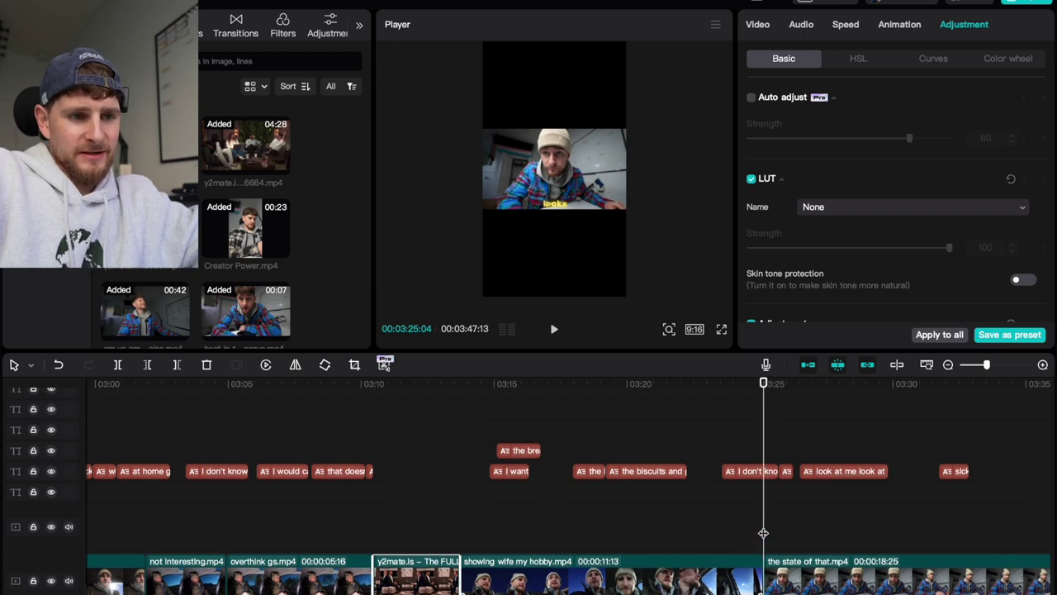
{"action": "left_click", "coordinate": [766, 474]}
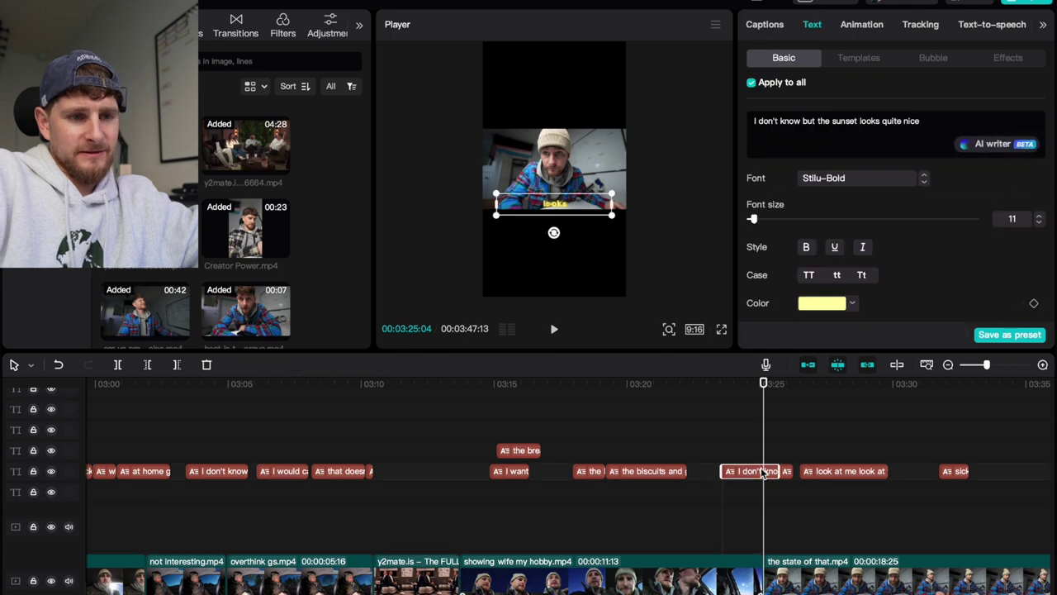
{"action": "key", "text": "Delete"}
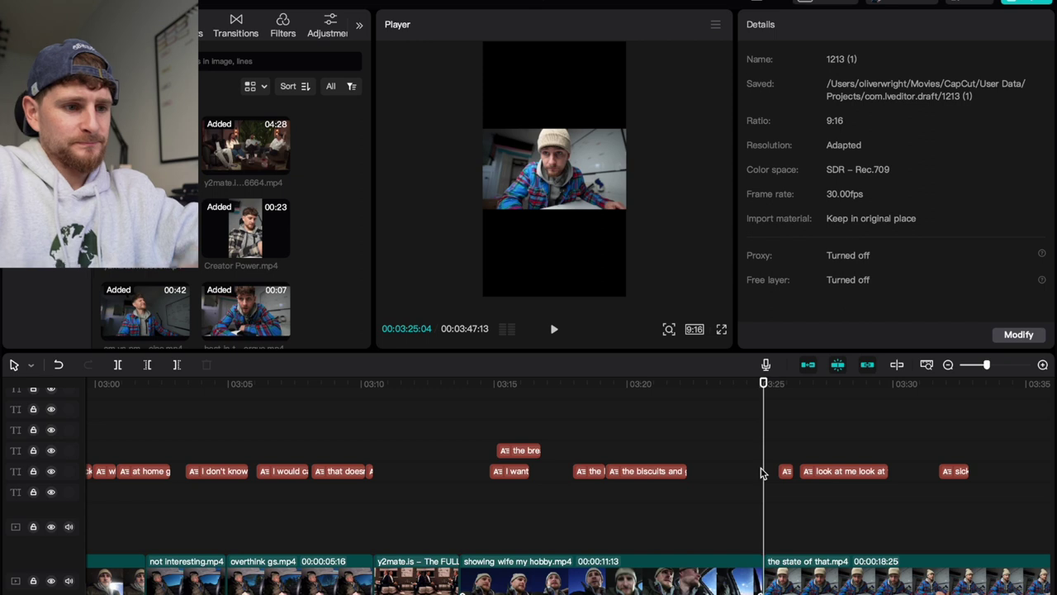
Step: Try to auto-reframe the interview clip and "showing wife my hobby.mp4" together to 9:16
{"action": "left_click", "coordinate": [415, 509]}
{"action": "left_click", "coordinate": [484, 524]}
{"action": "left_click", "coordinate": [440, 532]}
{"action": "left_click", "coordinate": [490, 529]}
{"action": "left_click", "coordinate": [415, 512]}
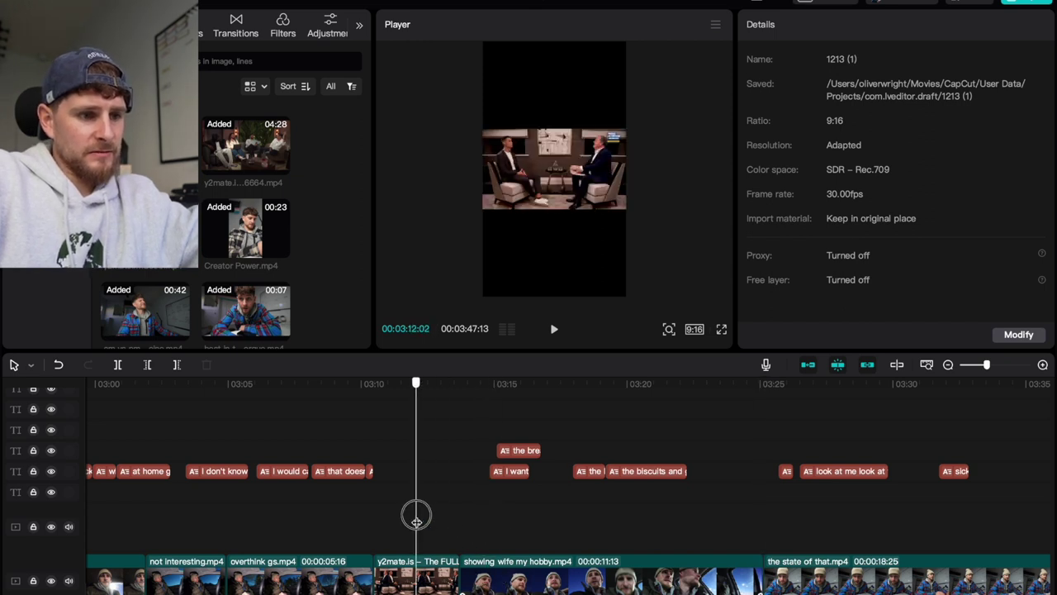
{"action": "left_click", "coordinate": [435, 559]}
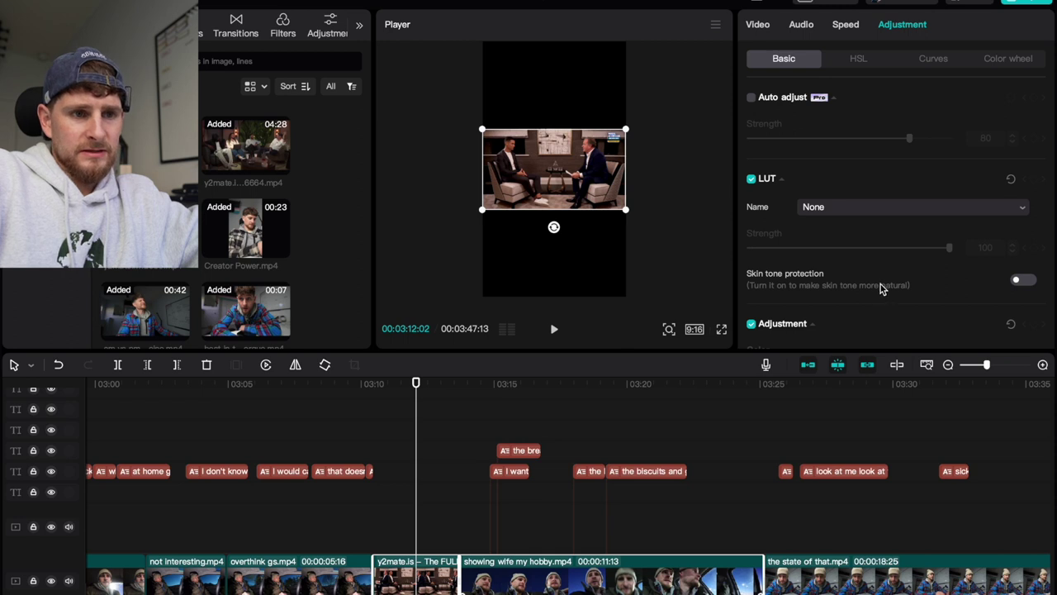
{"action": "scroll", "coordinate": [882, 288], "scroll_direction": "down", "scroll_amount": 10}
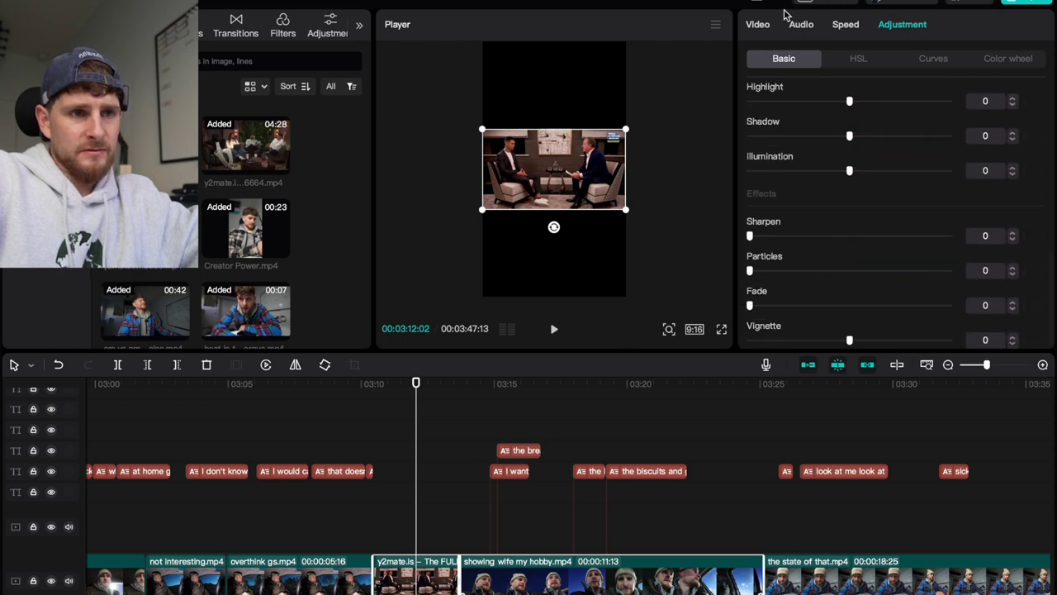
{"action": "left_click", "coordinate": [757, 24]}
{"action": "scroll", "coordinate": [822, 207], "scroll_direction": "down", "scroll_amount": 15}
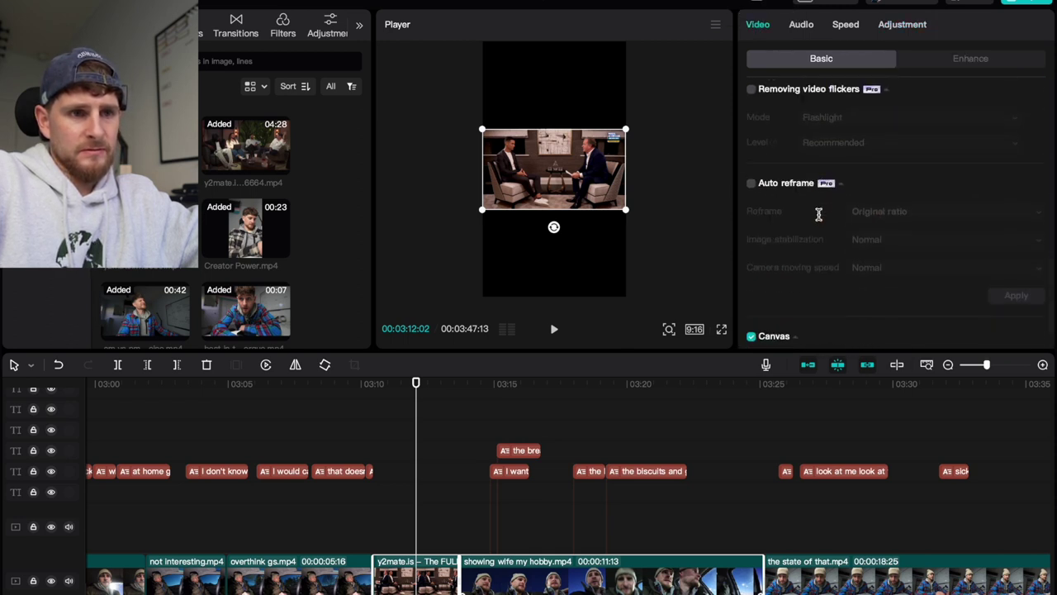
{"action": "left_click", "coordinate": [750, 184]}
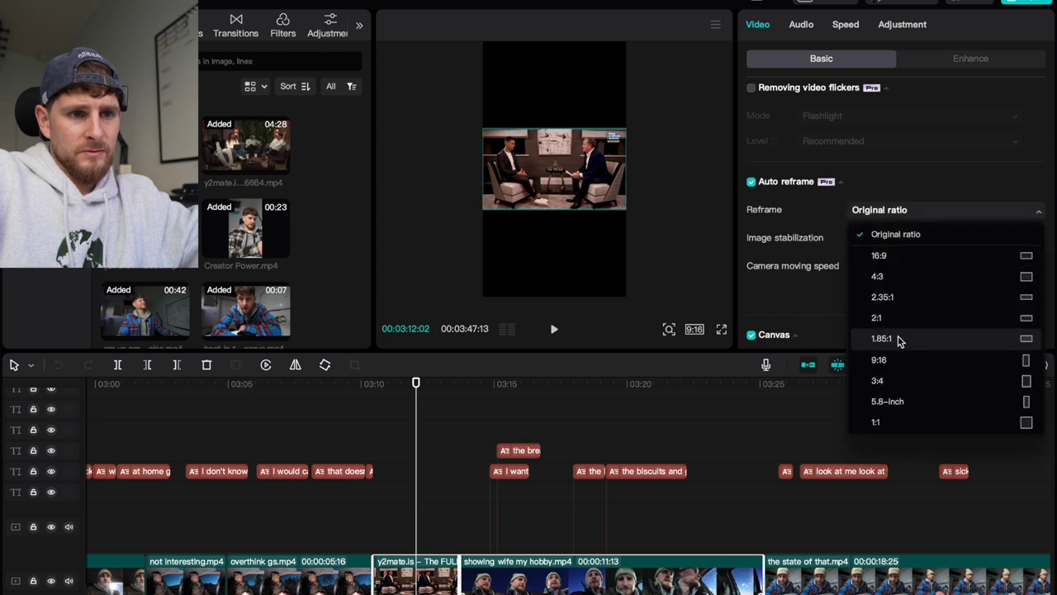
{"action": "left_click", "coordinate": [897, 360]}
{"action": "key", "text": "space"}
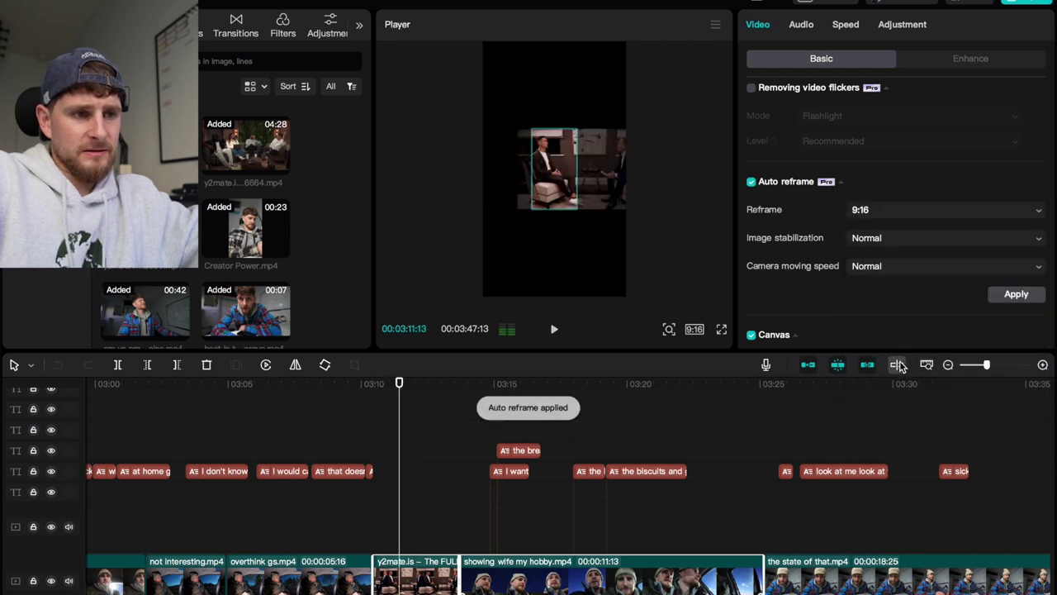
{"action": "left_click", "coordinate": [552, 171]}
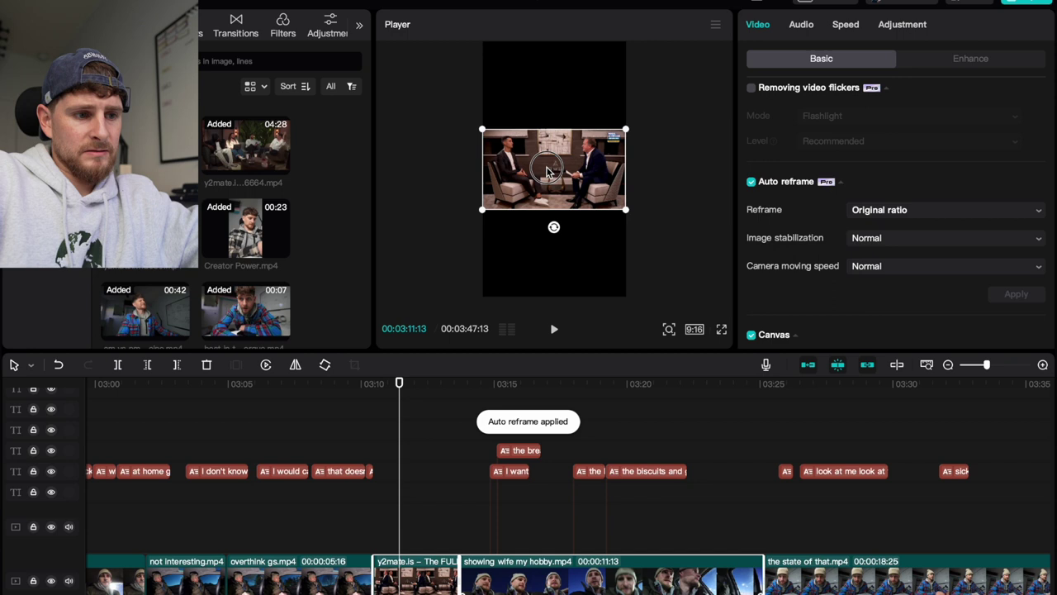
Step: Turn off auto reframe on the interview clip alone and frame the interviewer manually with 320% scale and X position -1575
{"action": "left_click", "coordinate": [404, 528]}
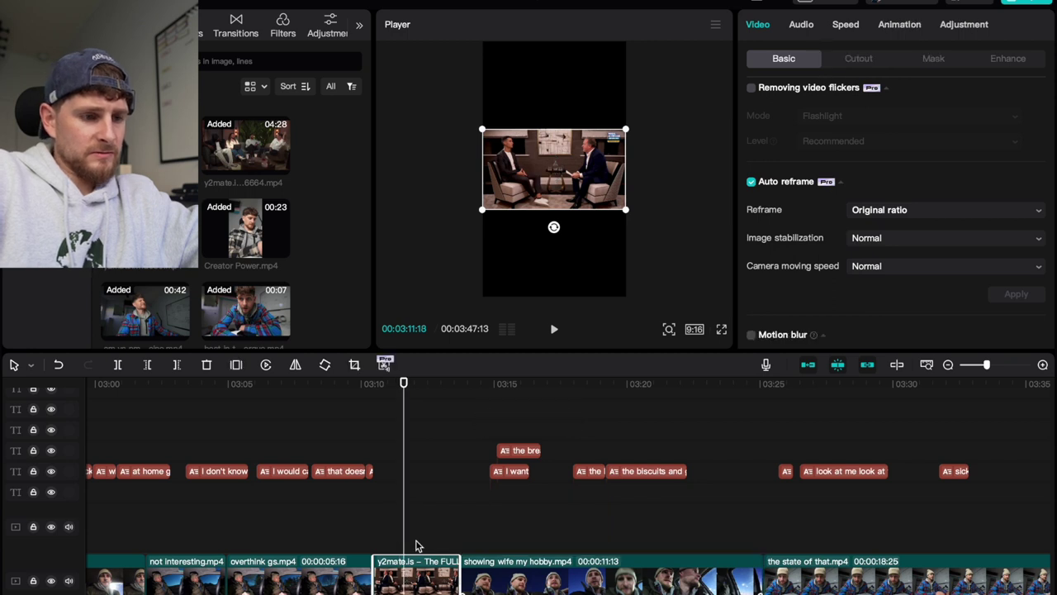
{"action": "left_click", "coordinate": [751, 183]}
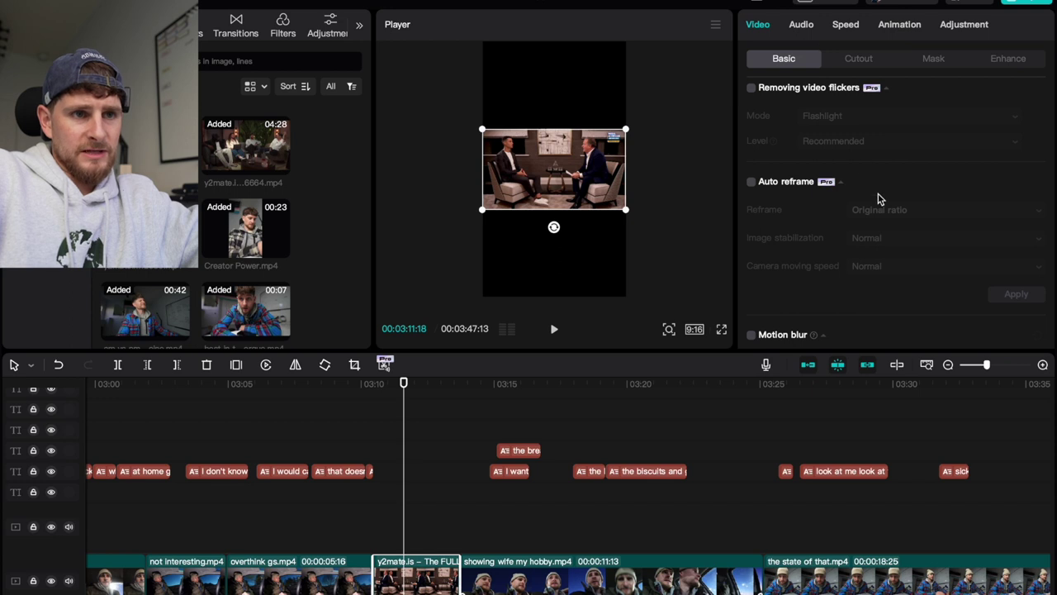
{"action": "scroll", "coordinate": [880, 198], "scroll_direction": "up", "scroll_amount": 5}
{"action": "left_click_drag", "start_coordinate": [824, 125], "coordinate": [879, 135]}
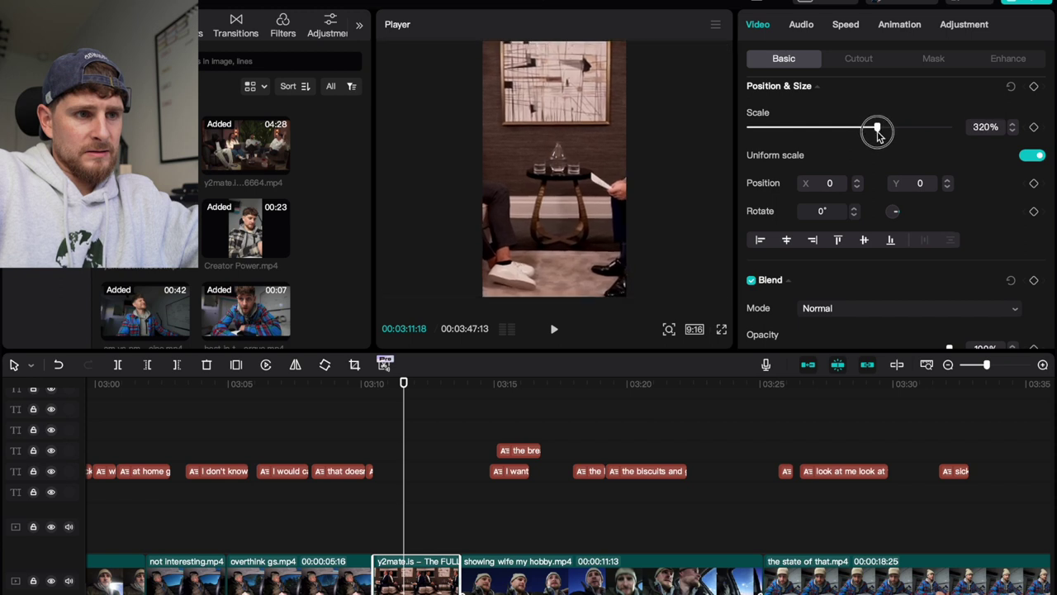
{"action": "left_click_drag", "start_coordinate": [538, 208], "coordinate": [446, 207]}
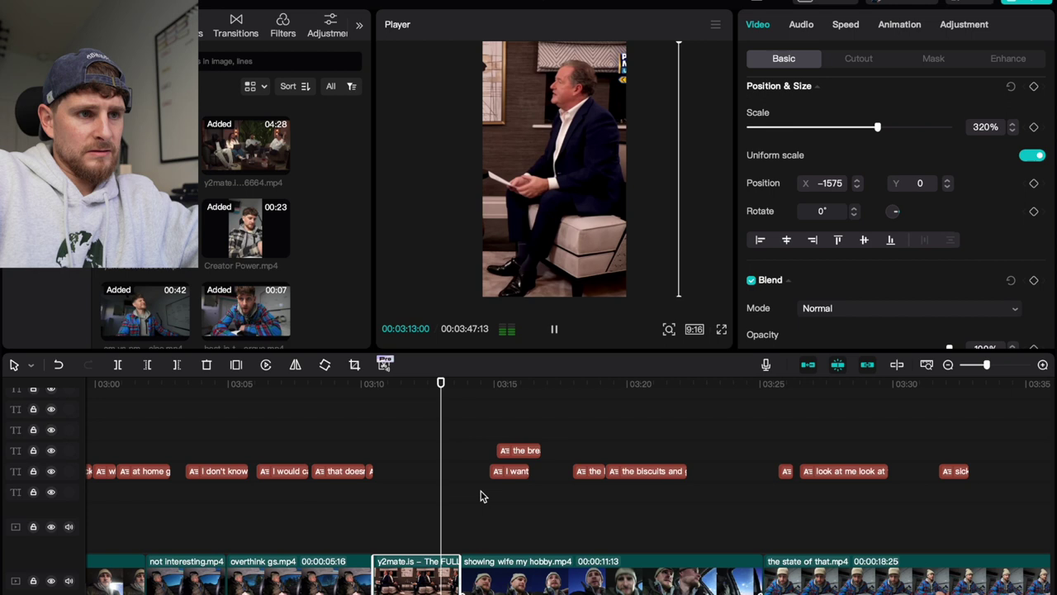
{"action": "key", "text": "space"}
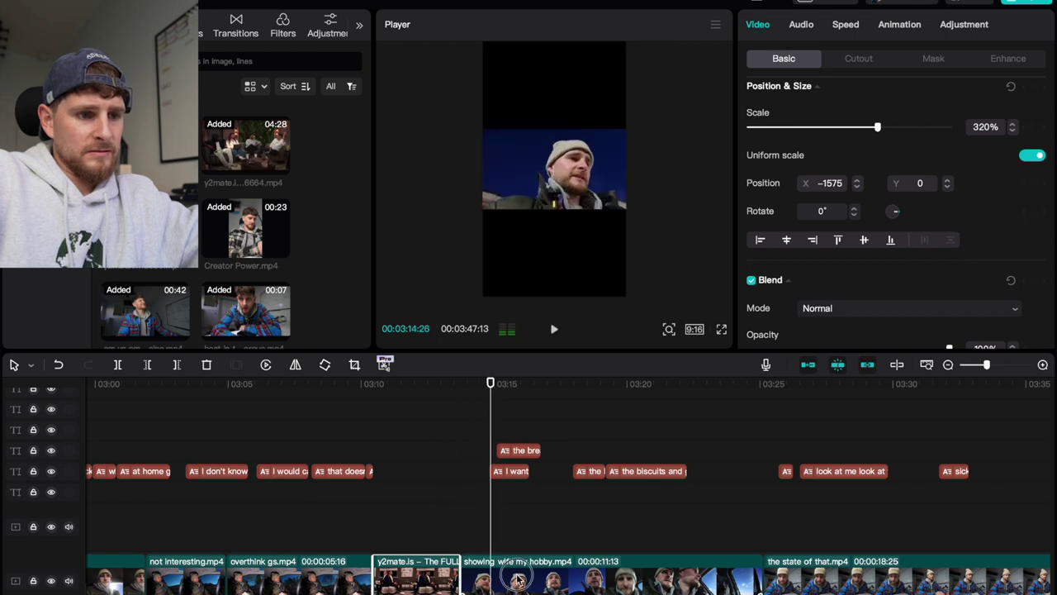
Step: Apply a 9:16 auto reframe to "showing wife my hobby.mp4" and play the clip to check the framing
{"action": "left_click", "coordinate": [518, 579]}
{"action": "scroll", "coordinate": [831, 224], "scroll_direction": "down", "scroll_amount": 5}
{"action": "scroll", "coordinate": [832, 224], "scroll_direction": "down", "scroll_amount": 4}
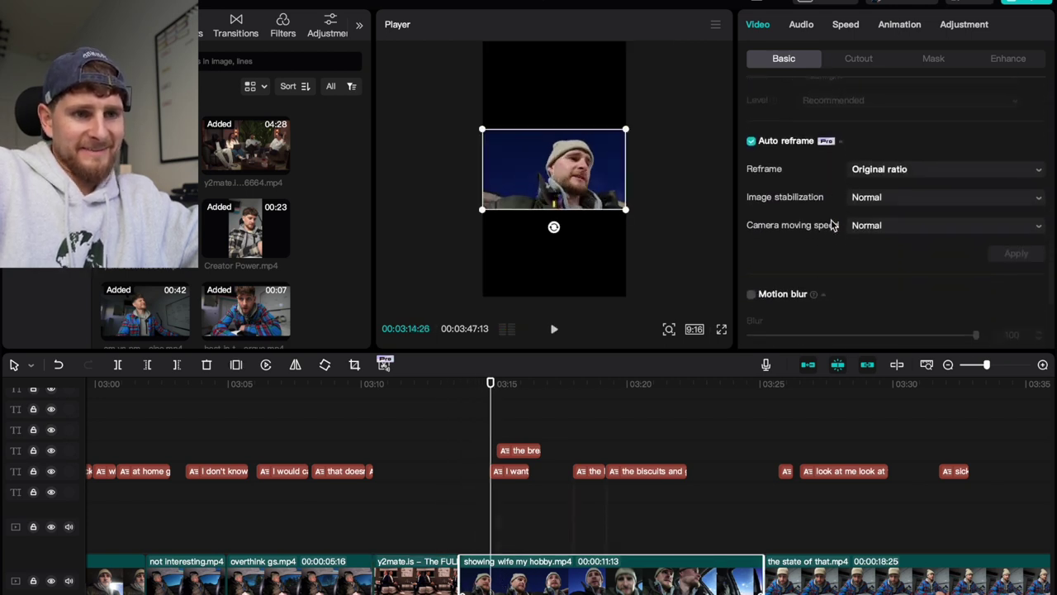
{"action": "left_click", "coordinate": [915, 169]}
{"action": "left_click", "coordinate": [927, 321]}
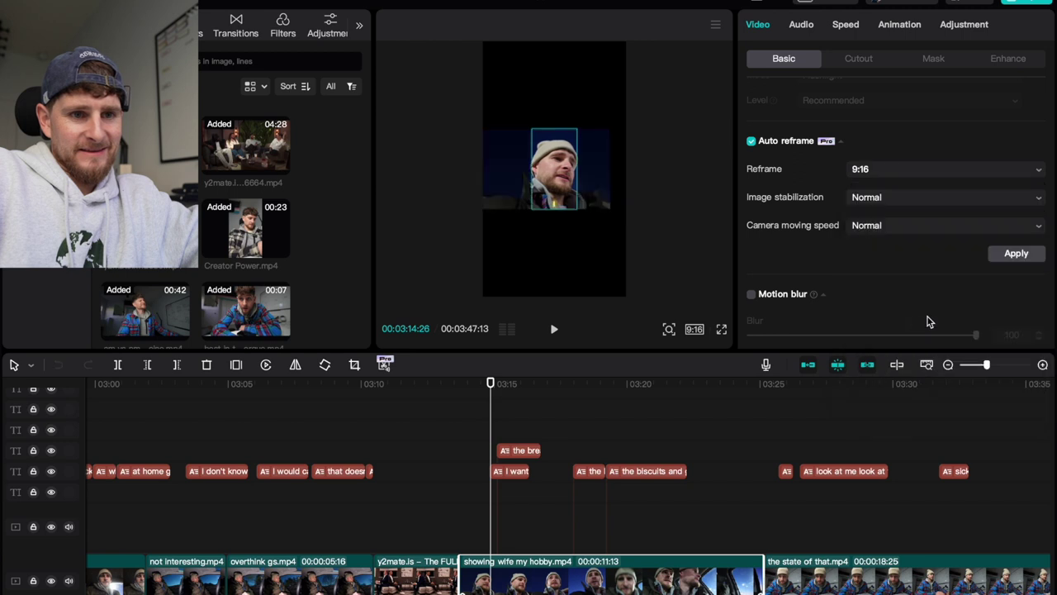
{"action": "left_click", "coordinate": [1006, 258]}
{"action": "key", "text": "space"}
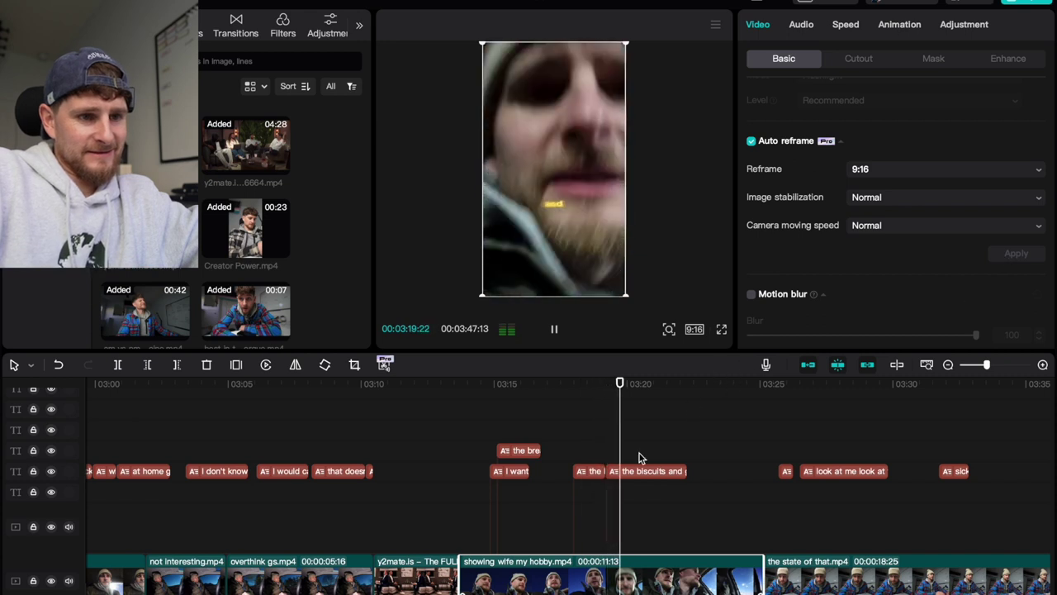
Step: Delete all the remaining captions above "showing wife my hobby.mp4", from "I want" to "the biscuits and gravy"
{"action": "left_click_drag", "start_coordinate": [635, 481], "coordinate": [518, 436]}
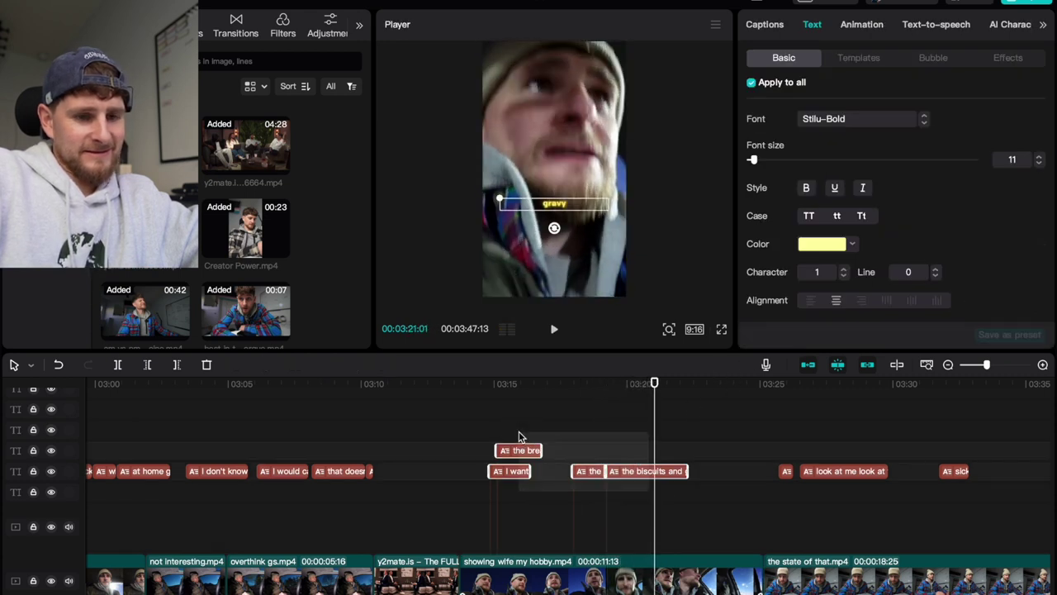
{"action": "key", "text": "Delete"}
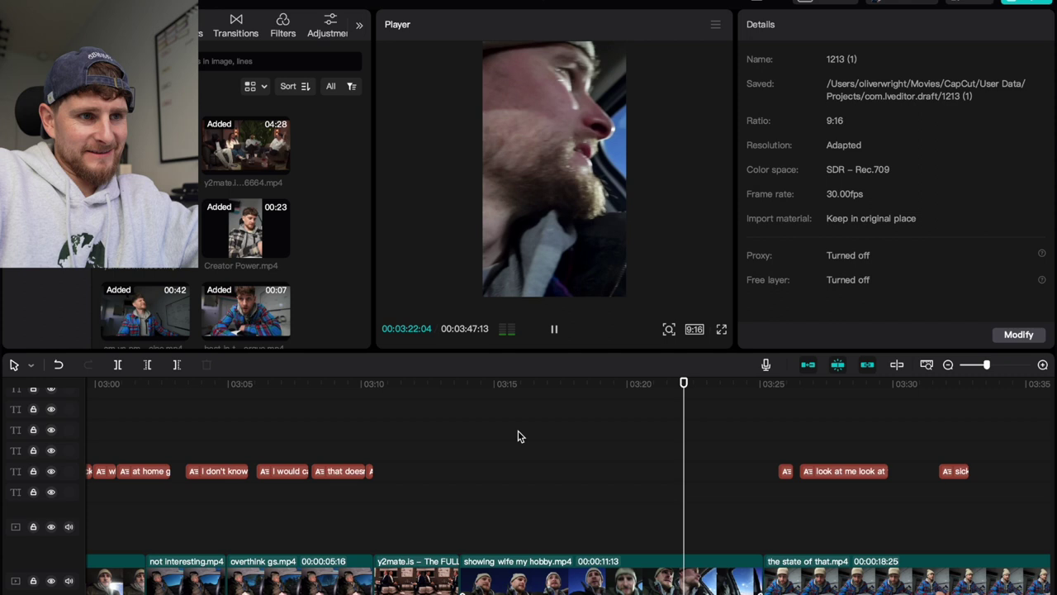